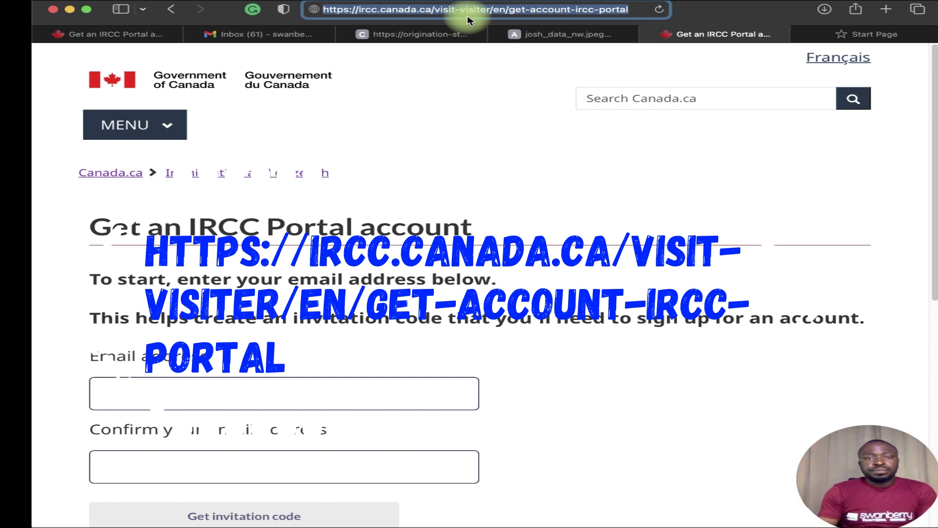
# Paste the account e-mail into the Email address field.
pyautogui.click(289, 391)
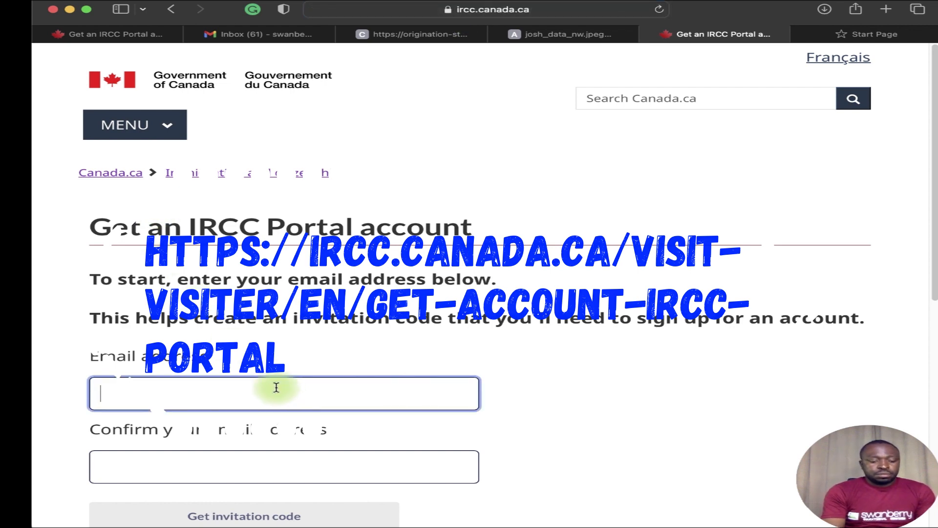
pyautogui.press('super+v')
pyautogui.scroll(-3, 298, 376)
# Type the account e-mail again as confirmation, correcting typos, and request an invitation code.
pyautogui.click(195, 357)
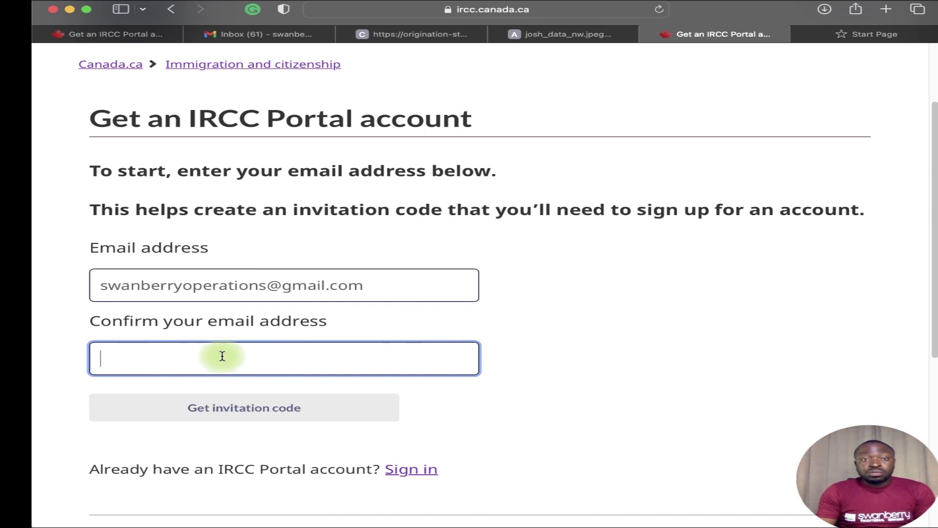
pyautogui.write('sswa')
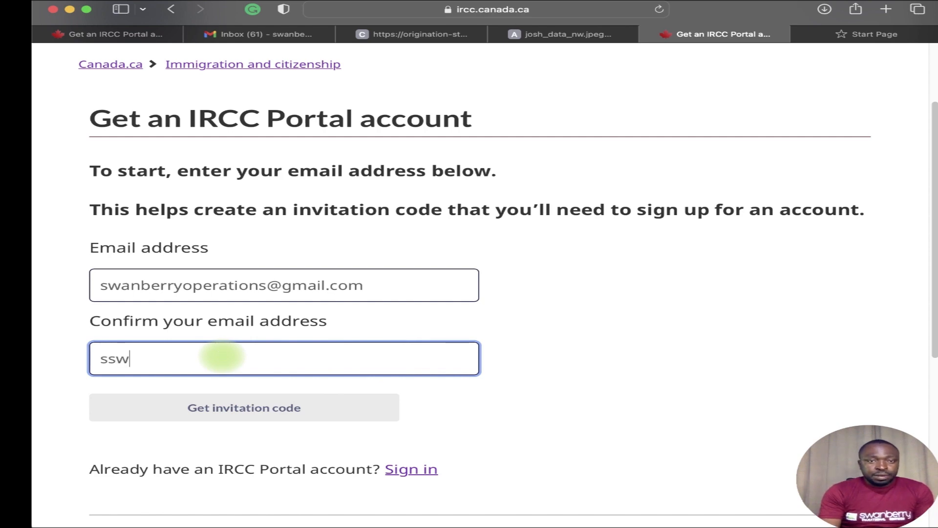
pyautogui.press('BackSpace')
pyautogui.press('BackSpace')
pyautogui.press('BackSpace')
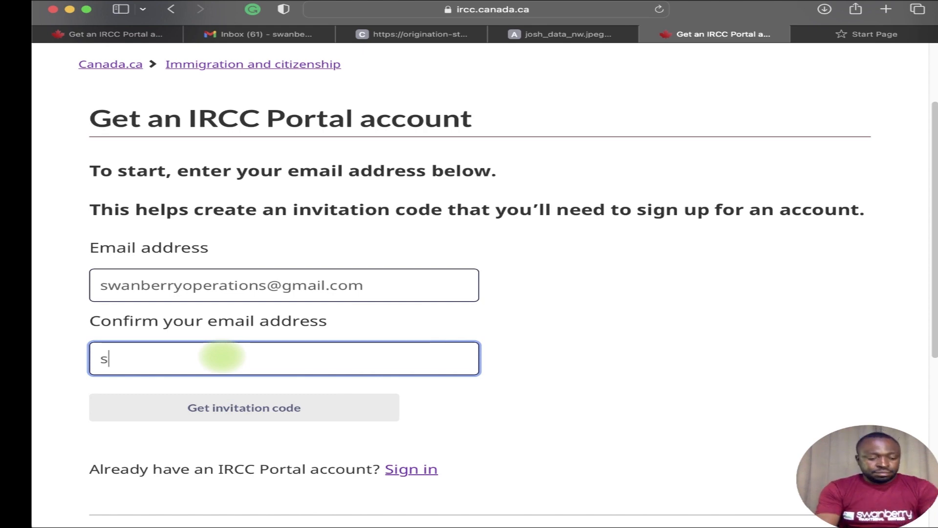
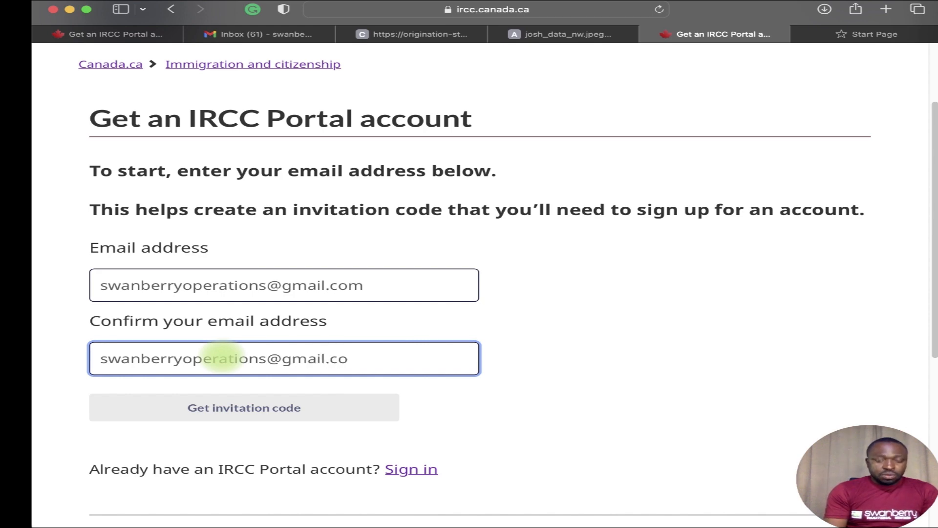
pyautogui.write('n')
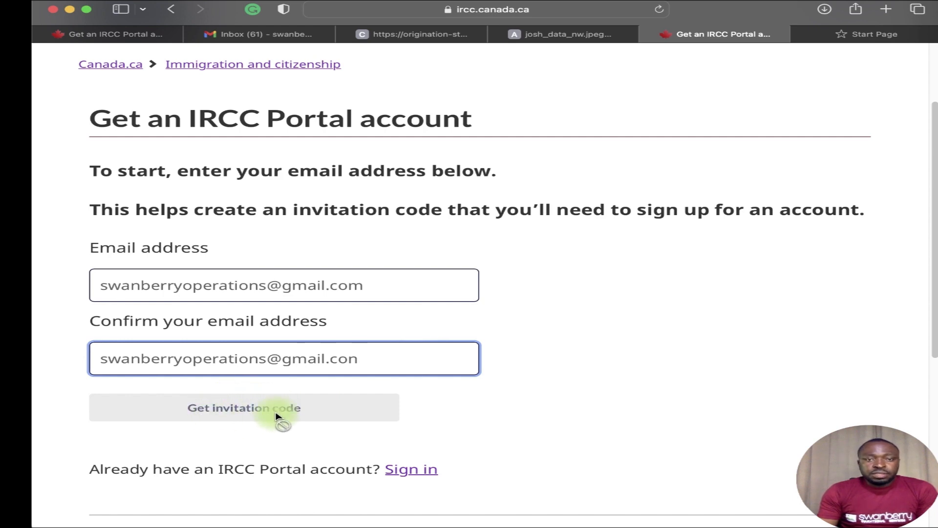
pyautogui.press('BackSpace')
pyautogui.write('m')
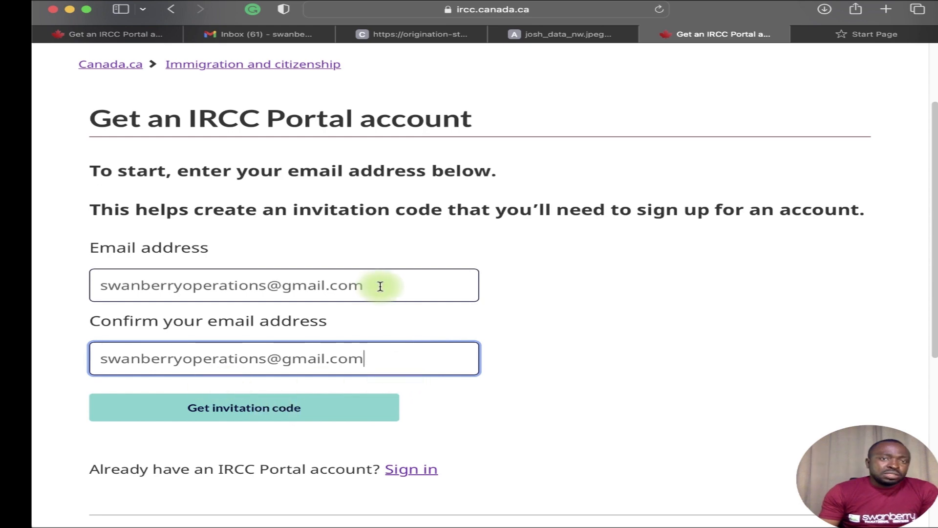
pyautogui.click(294, 410)
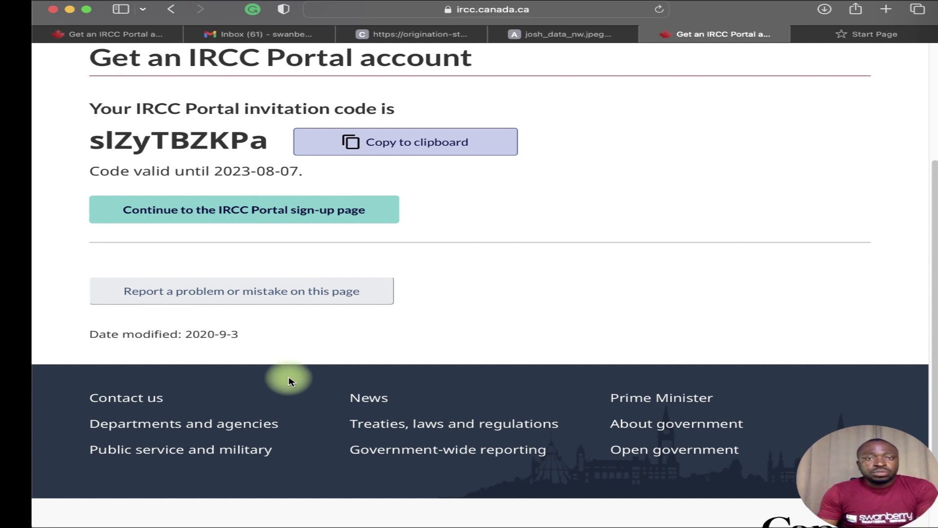
# Copy the invitation code and continue to the IRCC Portal sign-up page.
pyautogui.click(387, 148)
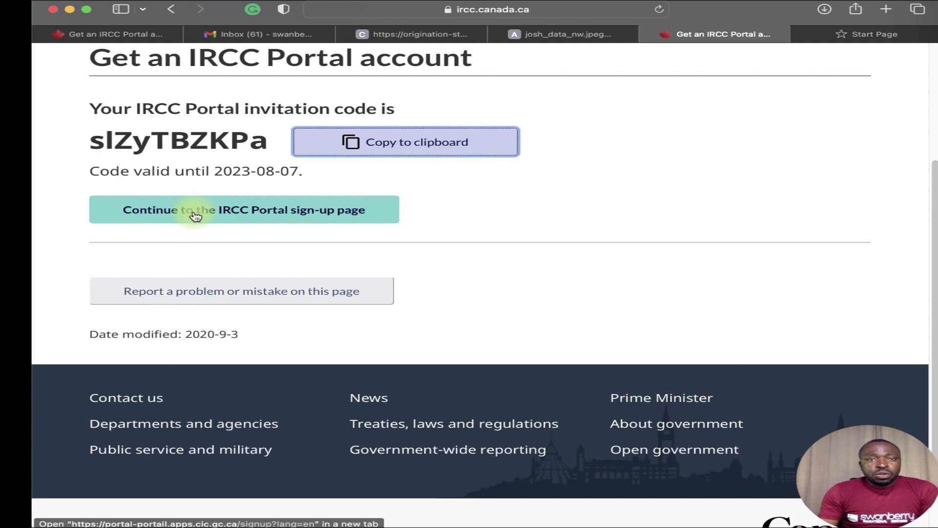
pyautogui.click(242, 213)
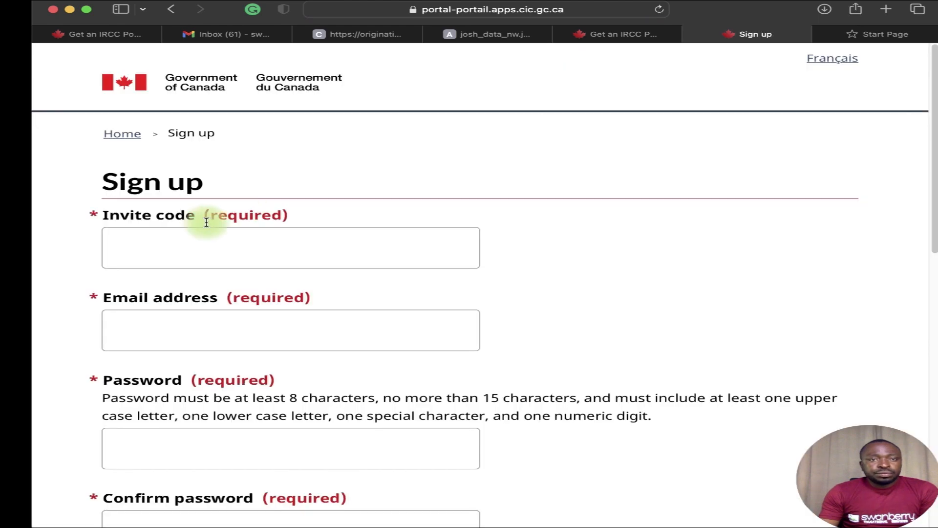
# Paste the invitation code into Invite code and type the account e-mail into Email address.
pyautogui.click(198, 243)
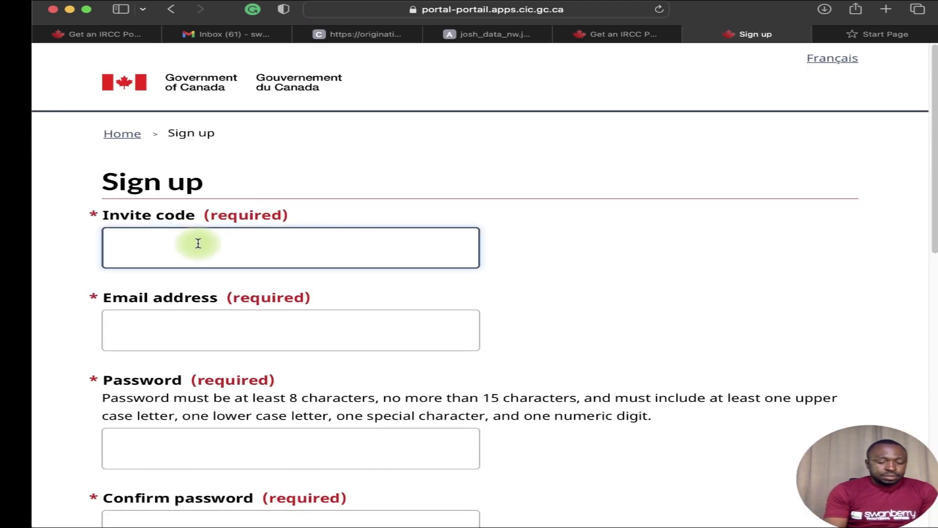
pyautogui.press('super+v')
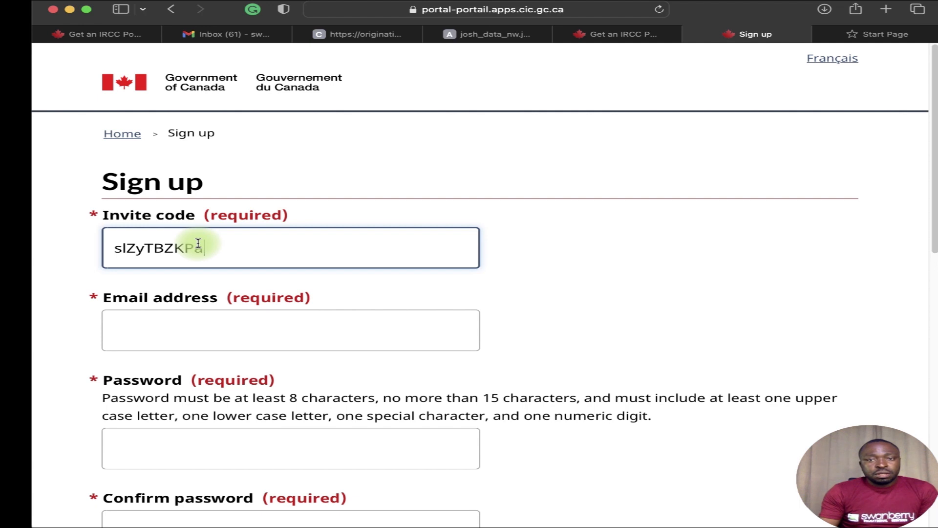
pyautogui.click(209, 330)
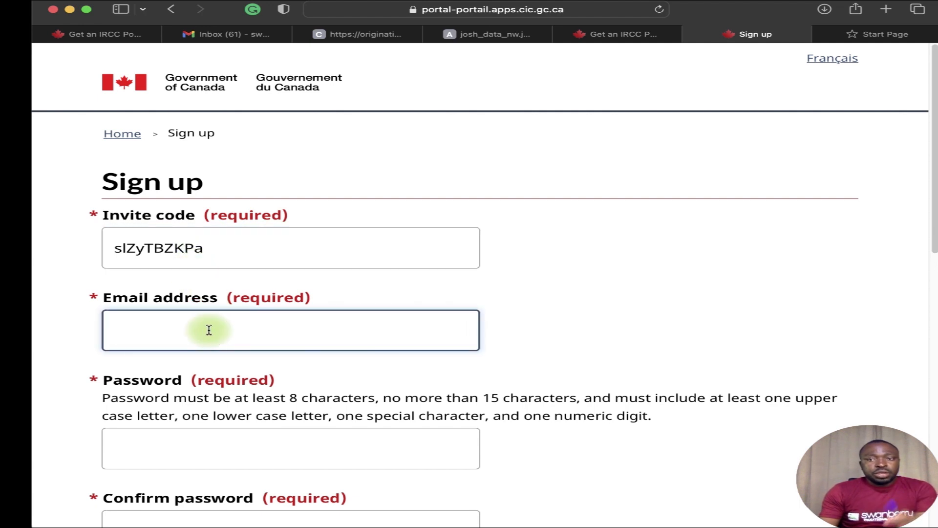
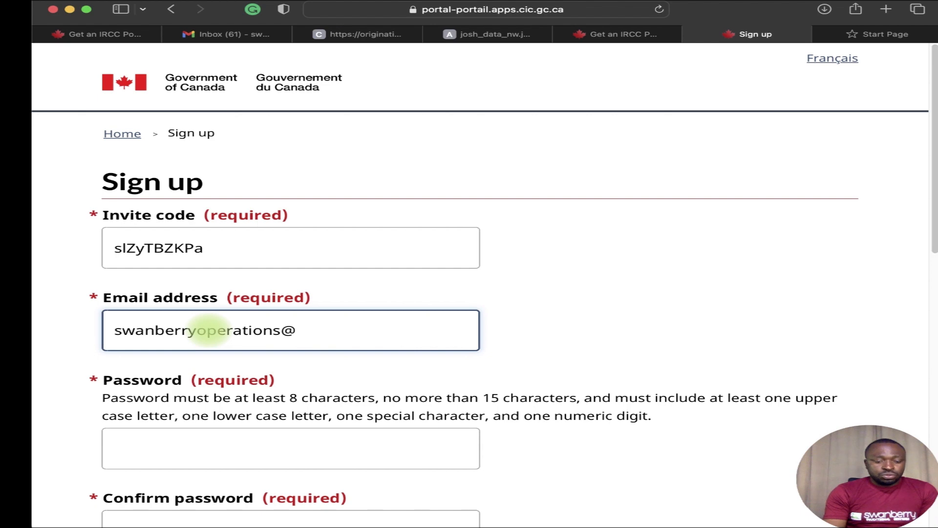
pyautogui.scroll(-3, 203, 325)
pyautogui.click(164, 305)
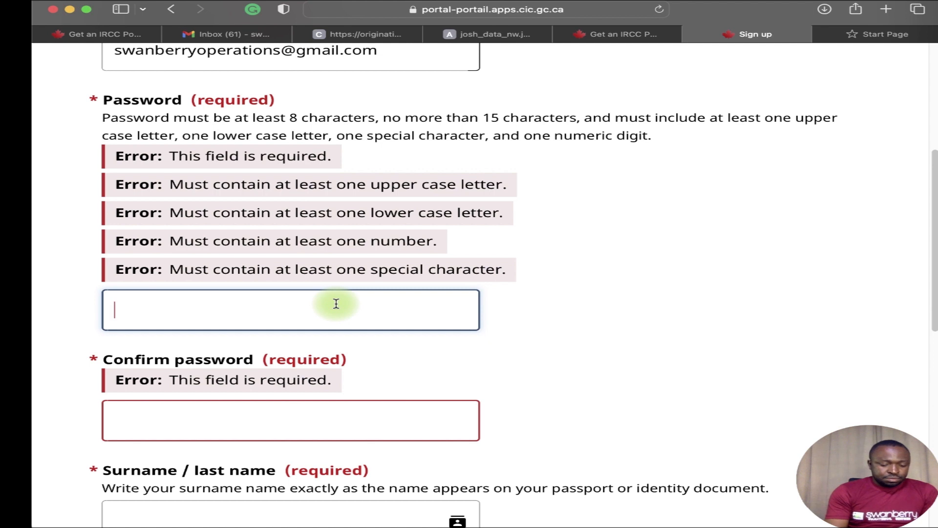
# Enter the account password in both Password and Confirm password fields to clear the error.
pyautogui.write('••')
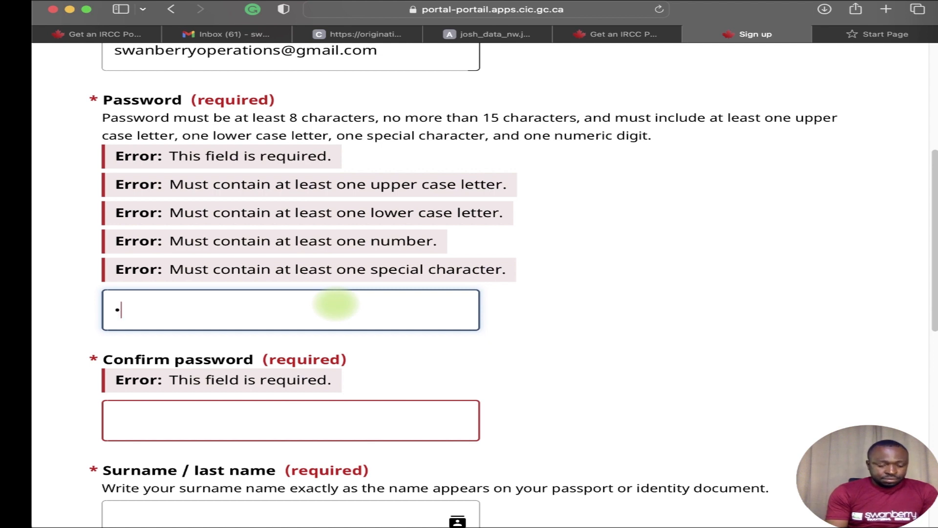
pyautogui.write('••••')
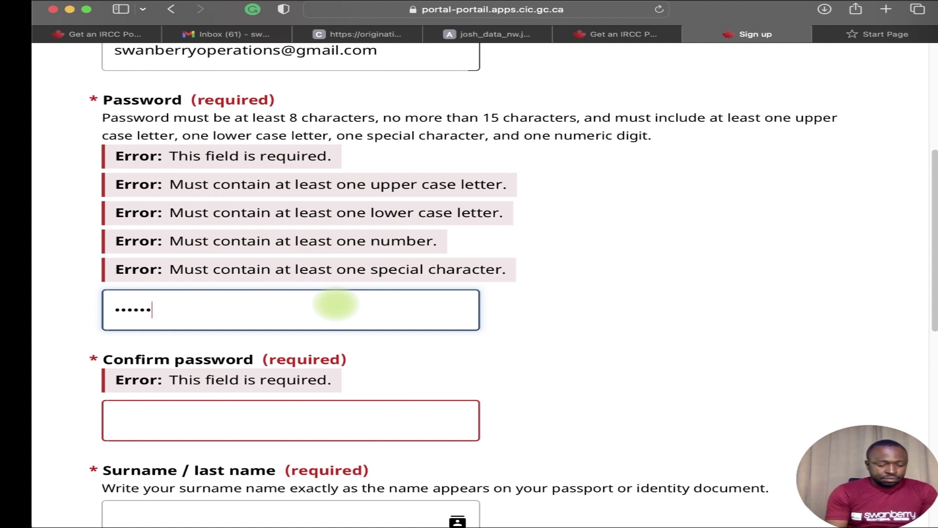
pyautogui.write('••')
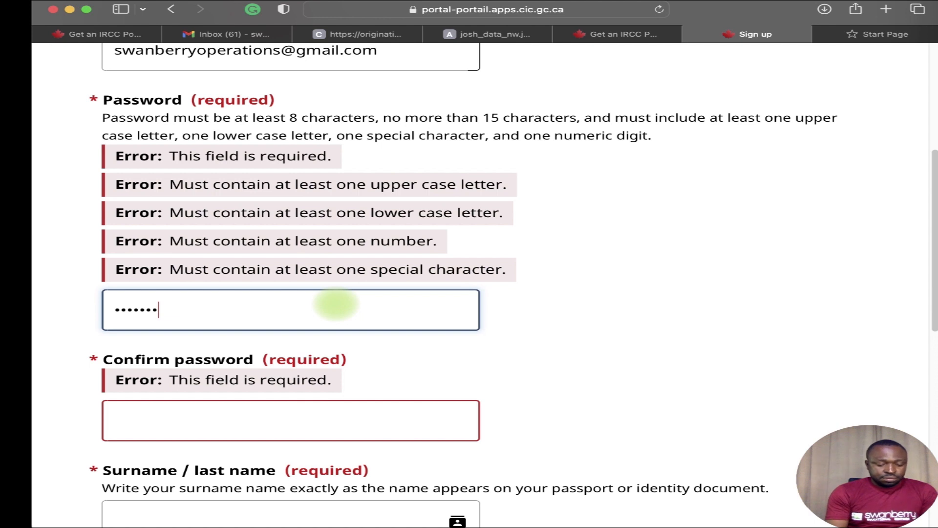
pyautogui.write('••')
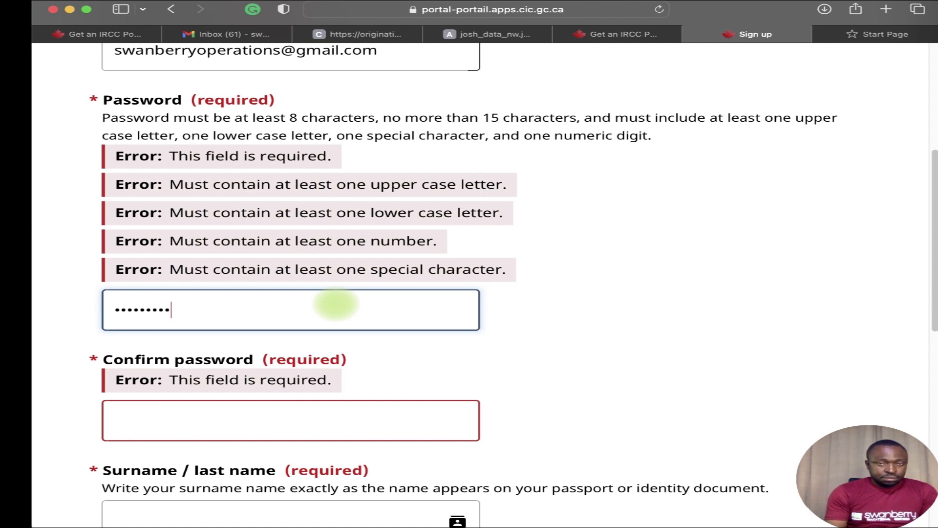
pyautogui.write('•')
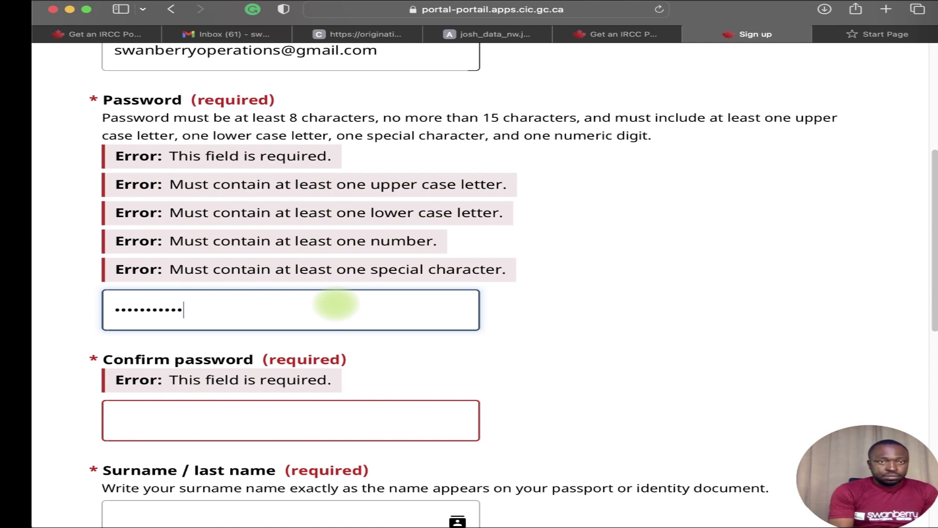
pyautogui.click(336, 418)
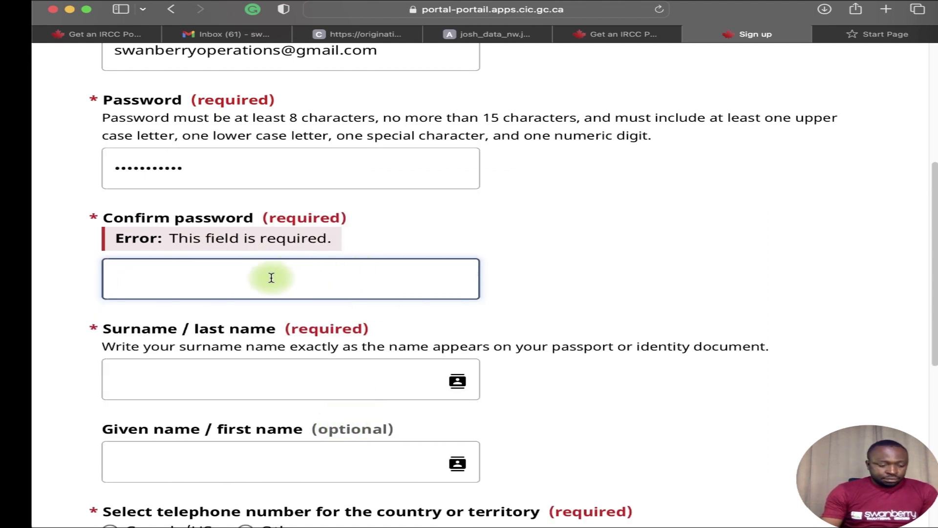
pyautogui.write('••')
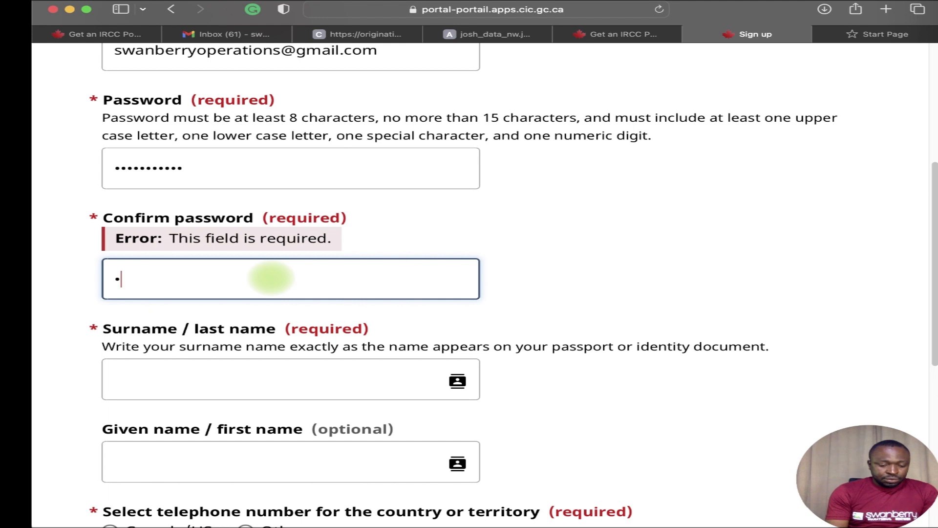
pyautogui.write('••••')
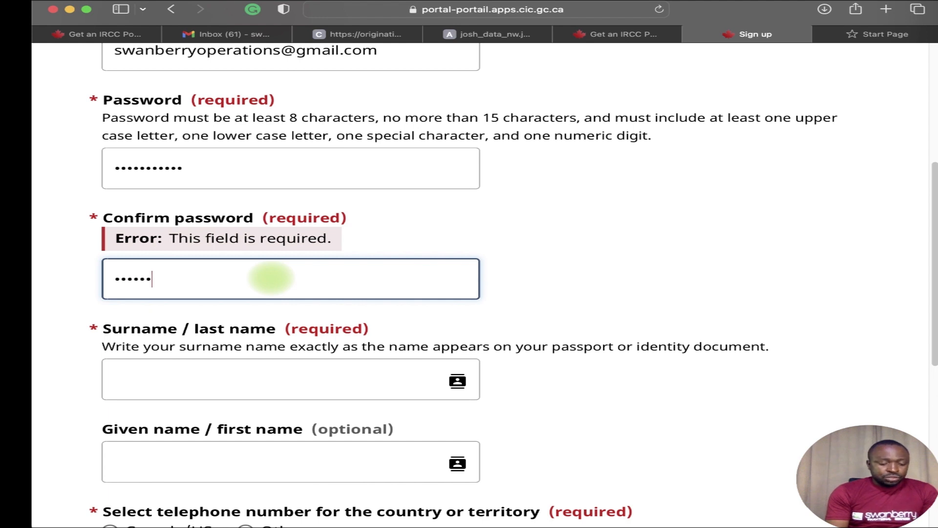
pyautogui.write('•')
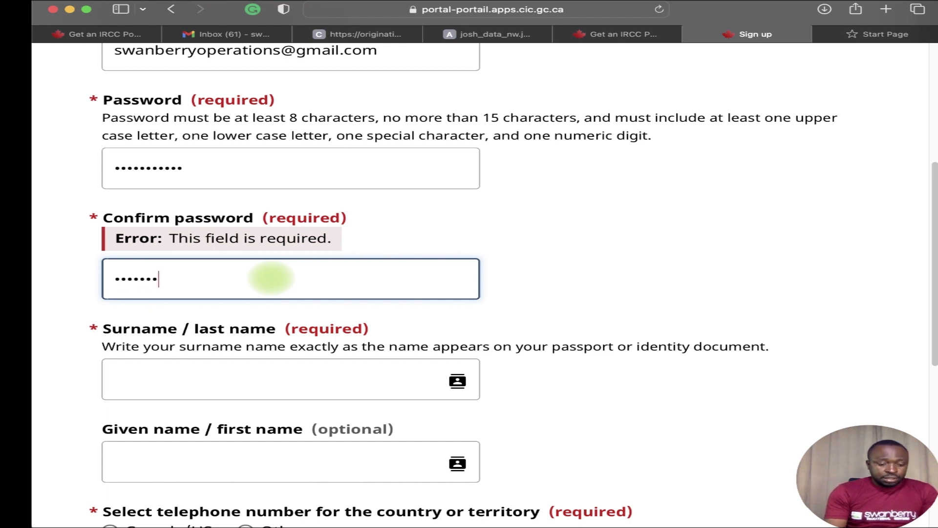
pyautogui.write('•')
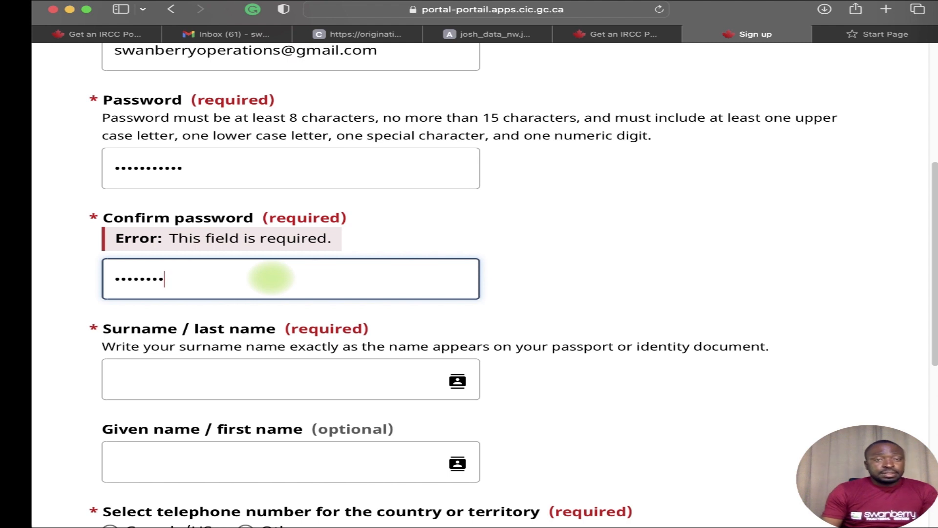
pyautogui.write('•')
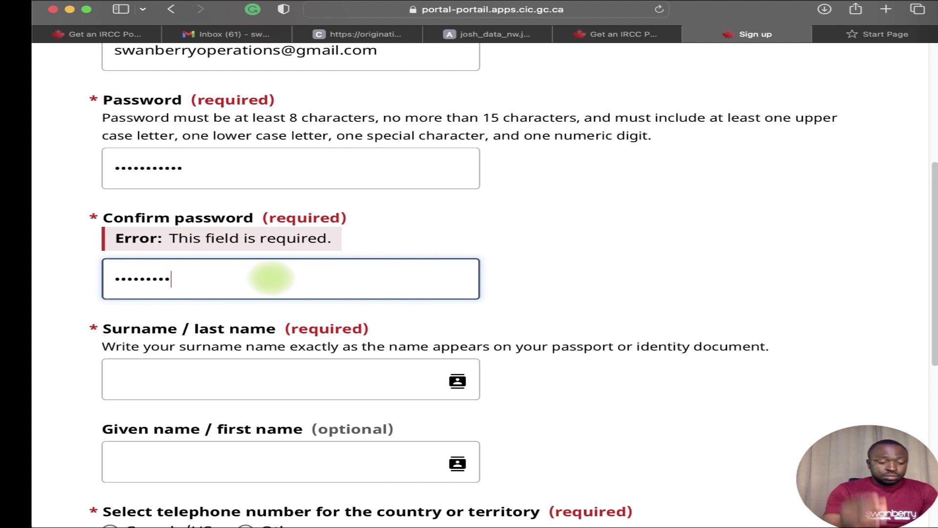
pyautogui.write('•')
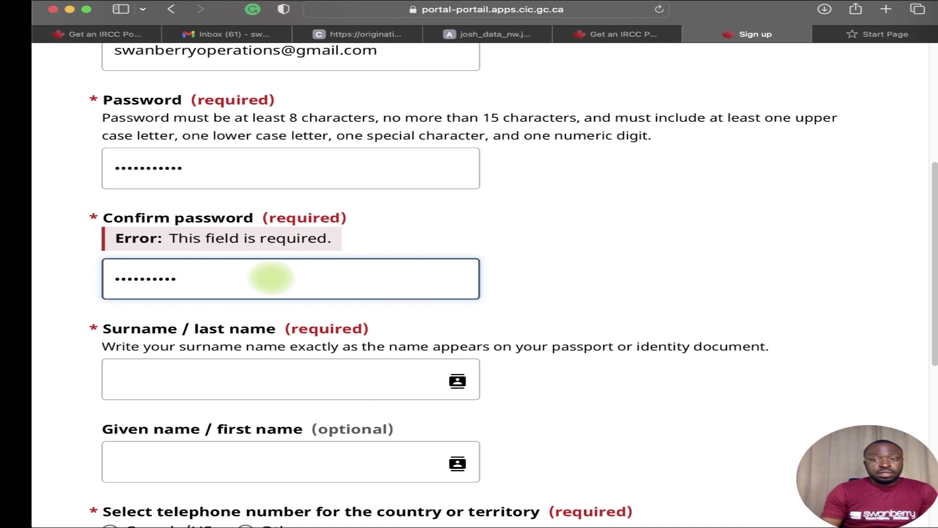
pyautogui.write('•')
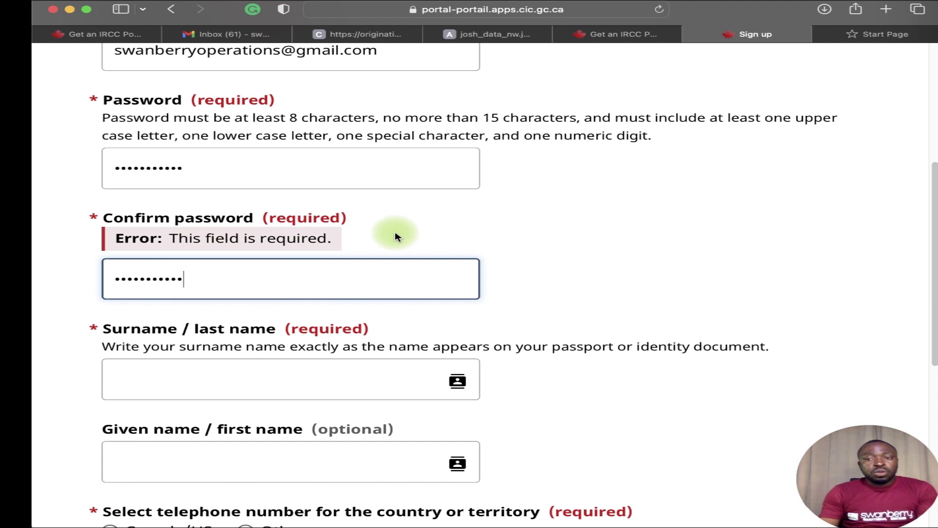
pyautogui.click(235, 364)
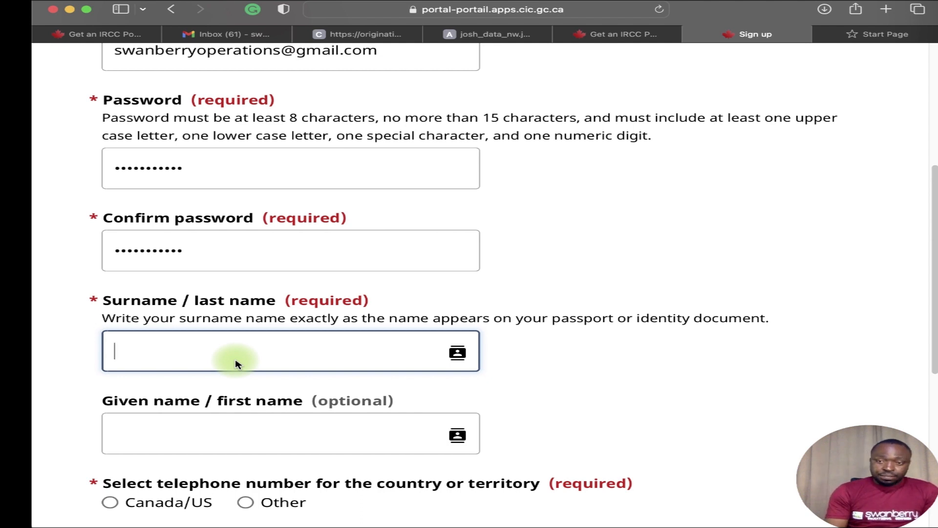
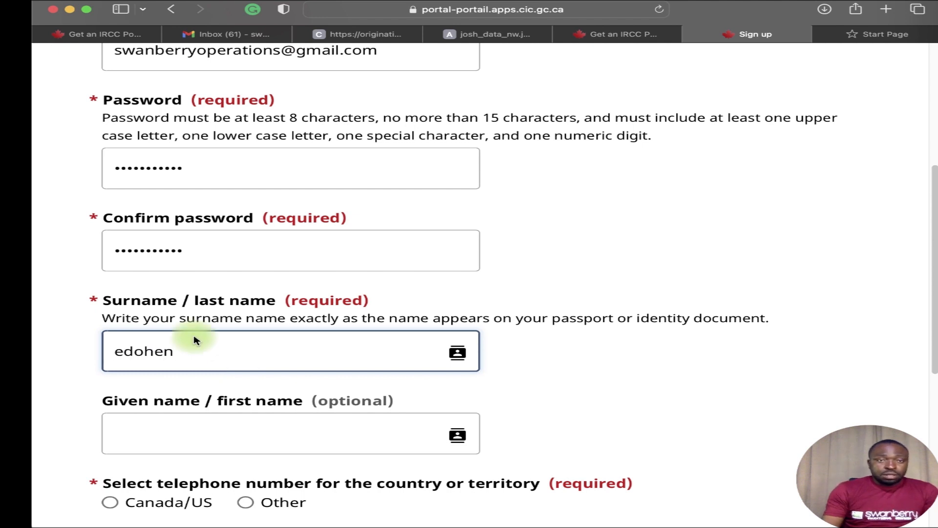
# Fill in the user's surname and given name on the sign-up form.
pyautogui.scroll(-3, 306, 373)
pyautogui.click(189, 314)
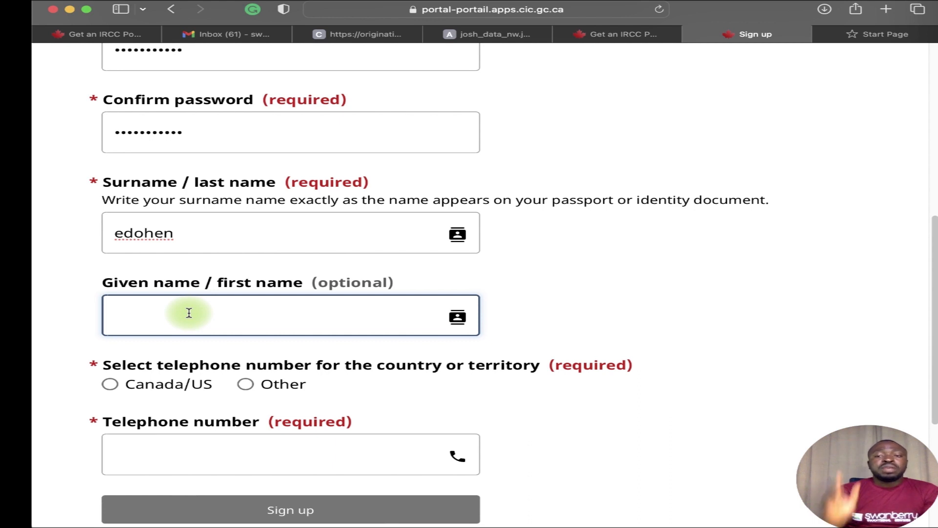
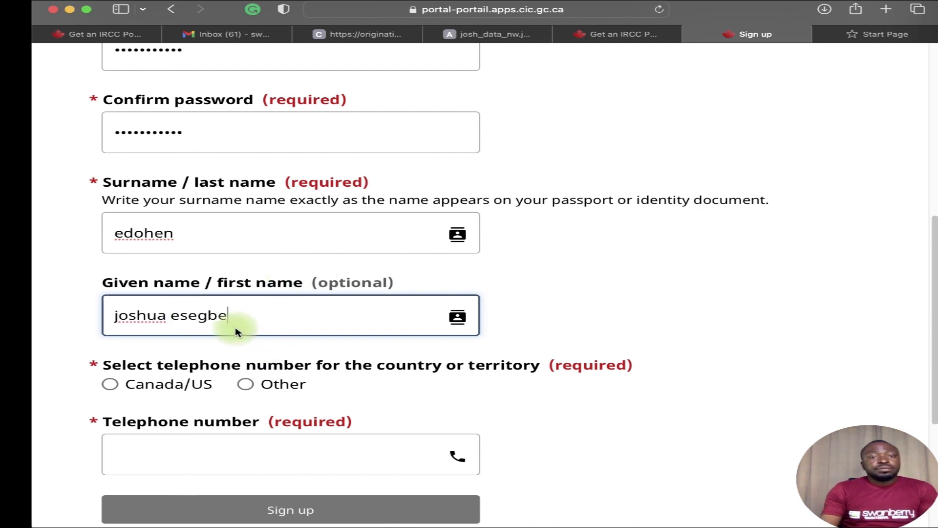
pyautogui.scroll(-3, 215, 359)
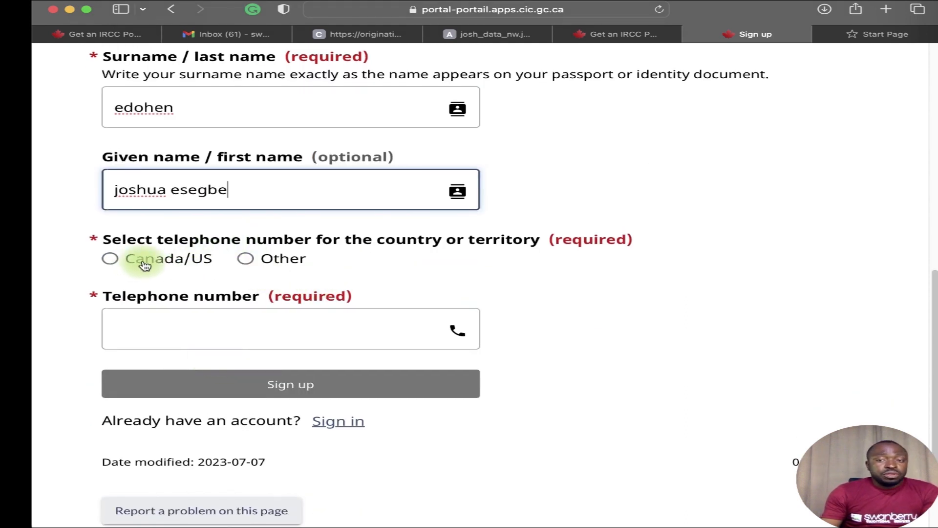
# Set an Other-country phone with dial code 234 and the user's number, then submit sign-up.
pyautogui.click(113, 261)
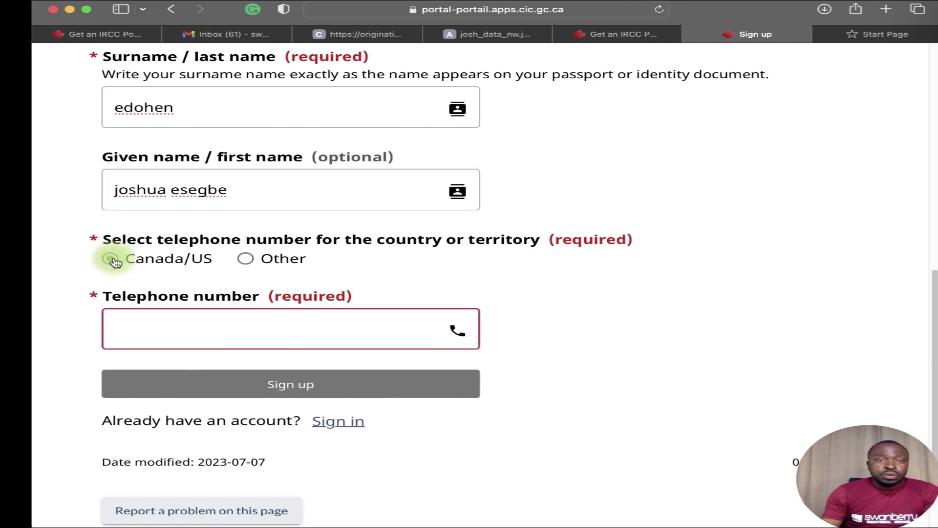
pyautogui.click(244, 260)
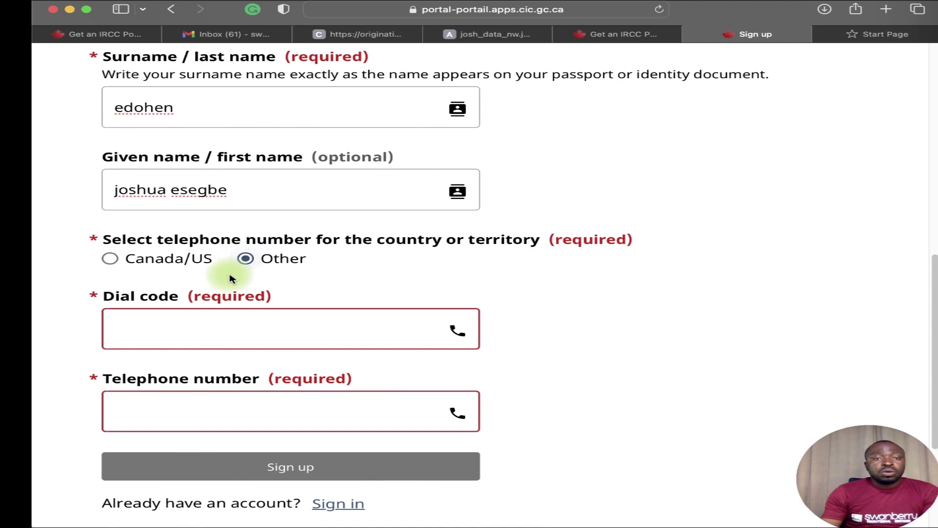
pyautogui.click(198, 335)
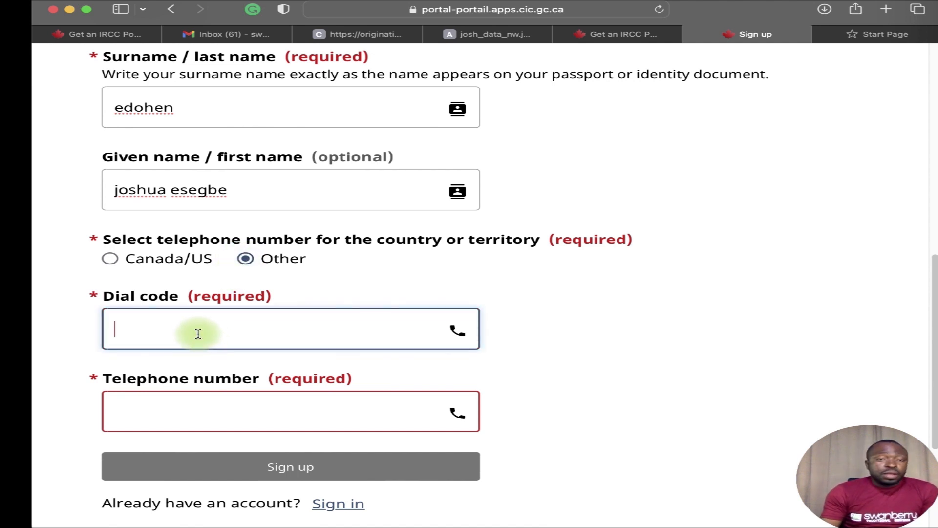
pyautogui.write('234')
pyautogui.click(192, 409)
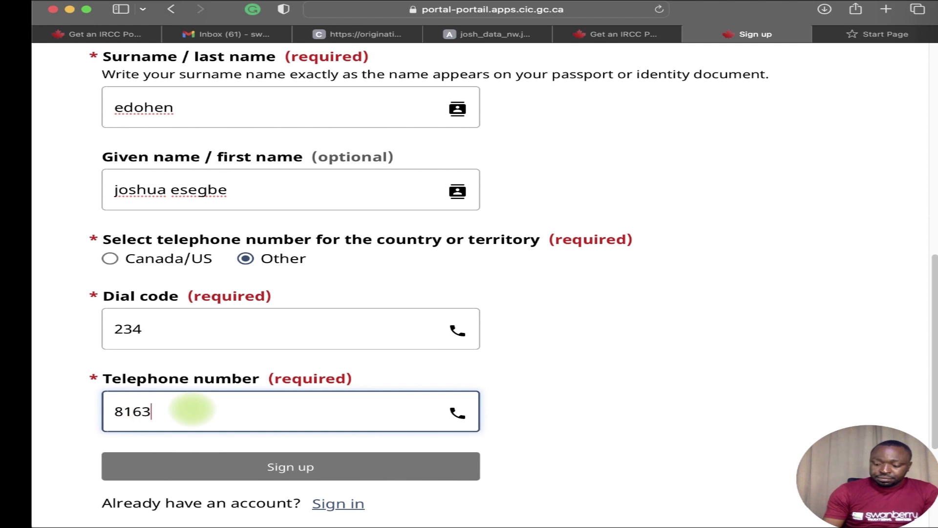
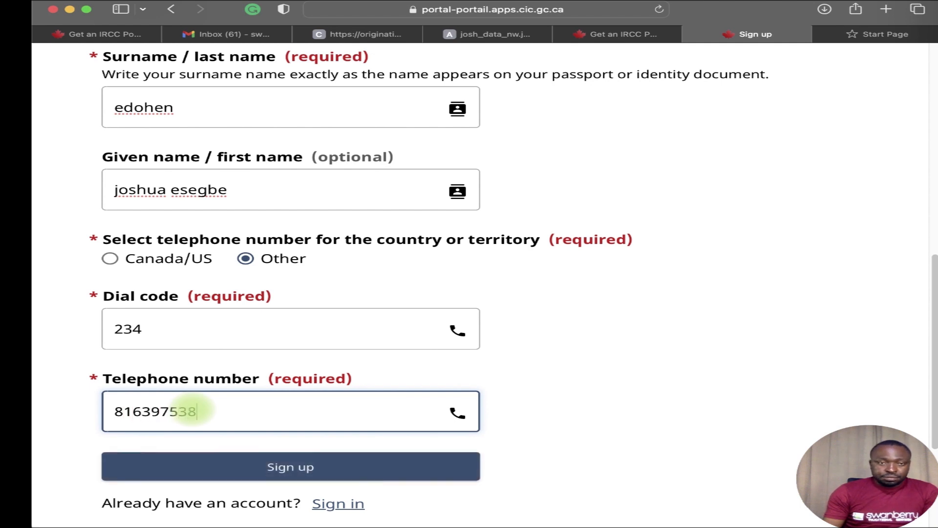
pyautogui.click(270, 469)
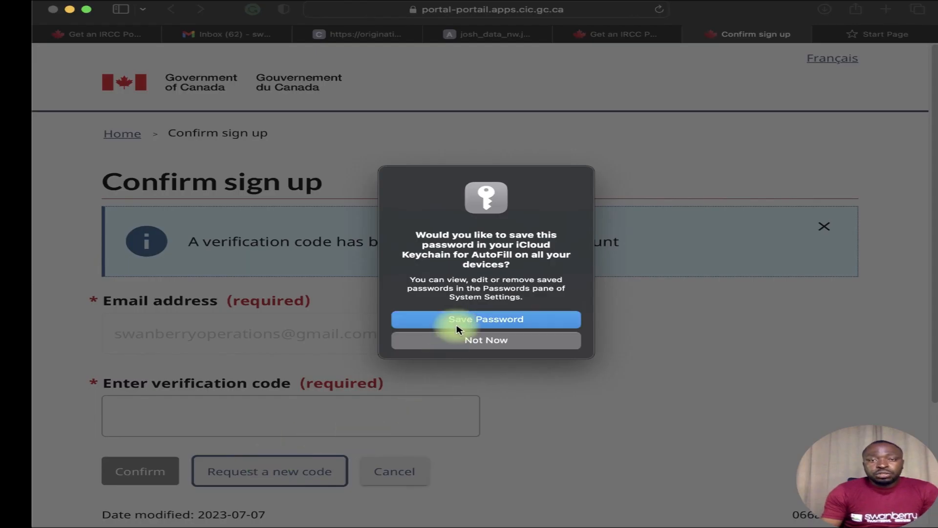
# Close the iCloud Keychain save-password prompt and switch to the Gmail inbox.
pyautogui.click(456, 323)
pyautogui.click(421, 338)
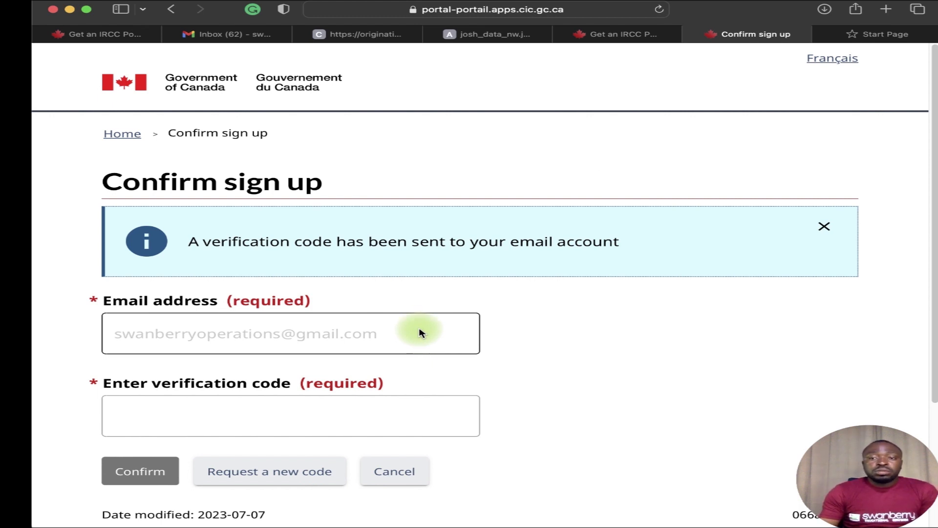
pyautogui.click(223, 34)
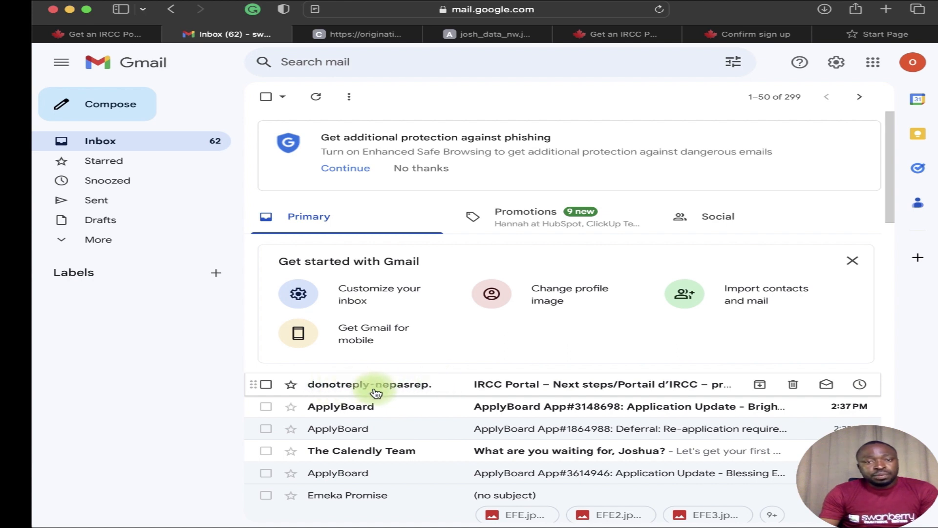
# Open the 'IRCC Portal – Next steps' email, select its verification code, and return to Confirm sign up.
pyautogui.moveTo(464, 390)
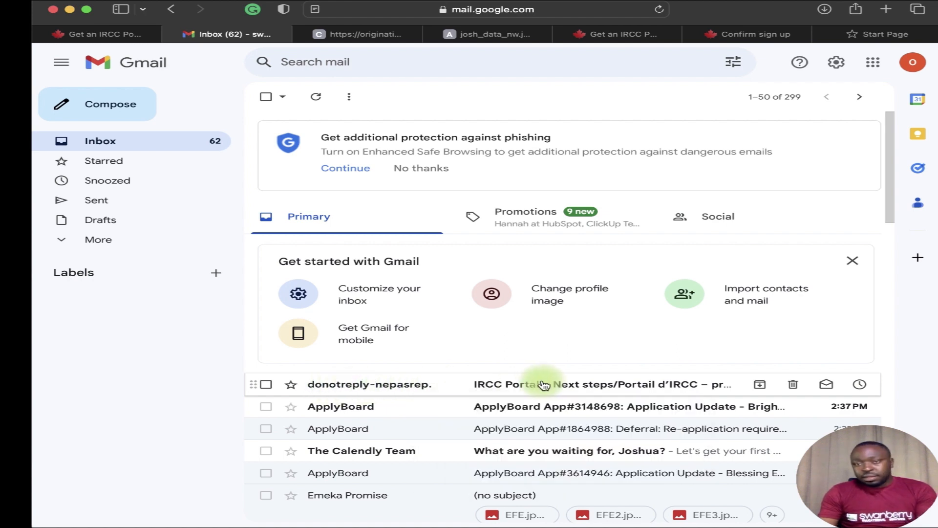
pyautogui.click(538, 386)
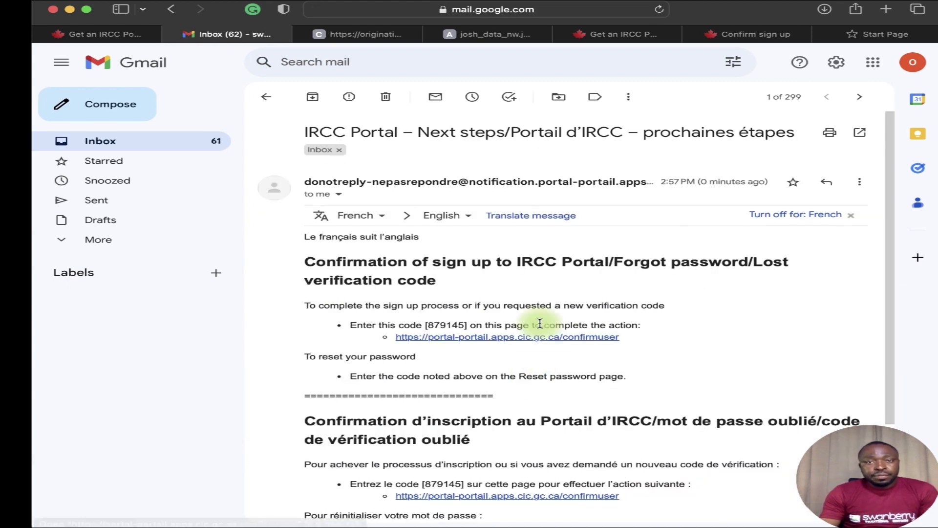
pyautogui.scroll(-5, 535, 323)
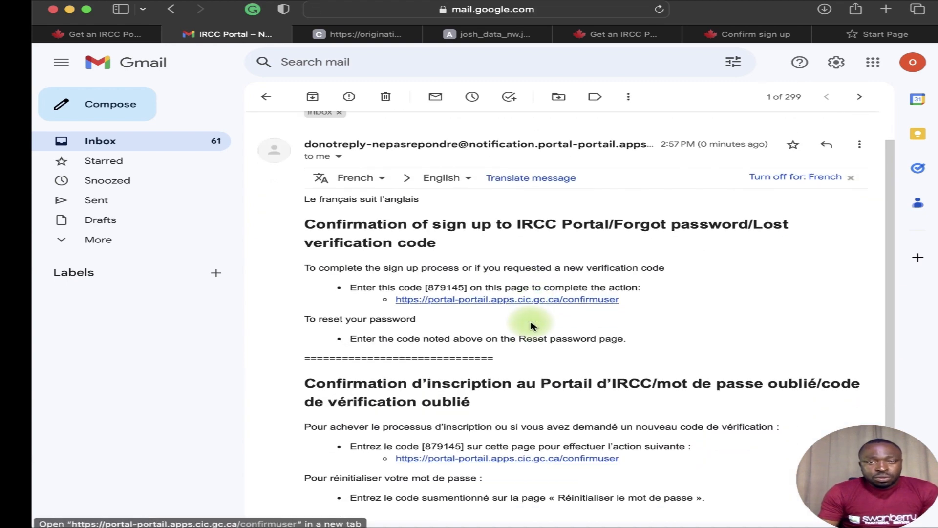
pyautogui.scroll(3, 533, 323)
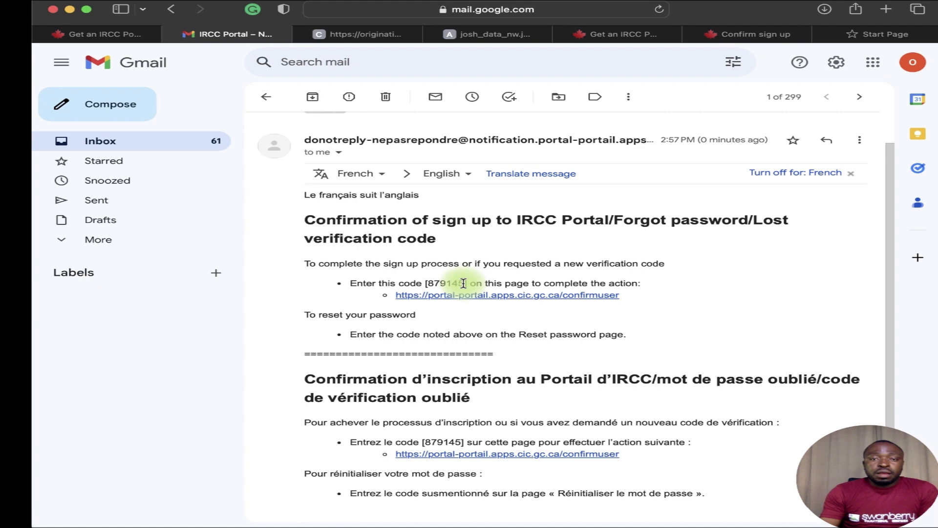
pyautogui.moveTo(447, 283); pyautogui.dragTo(427, 279)
pyautogui.press('super+c')
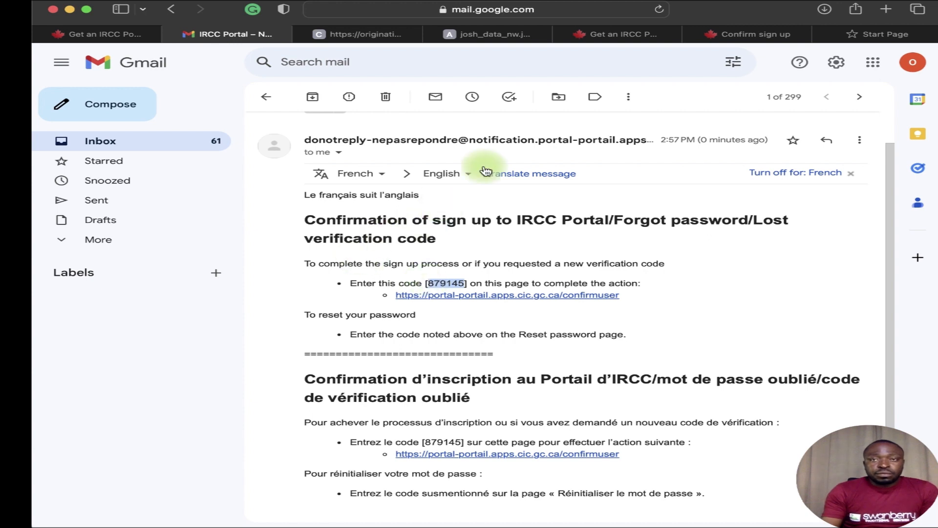
pyautogui.click(738, 36)
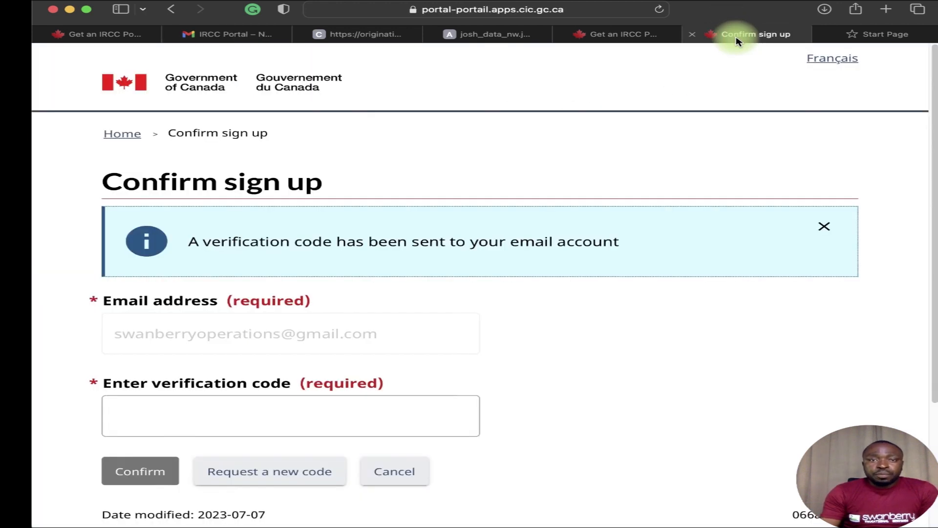
# Paste the emailed verification code into the code field and confirm it.
pyautogui.click(261, 410)
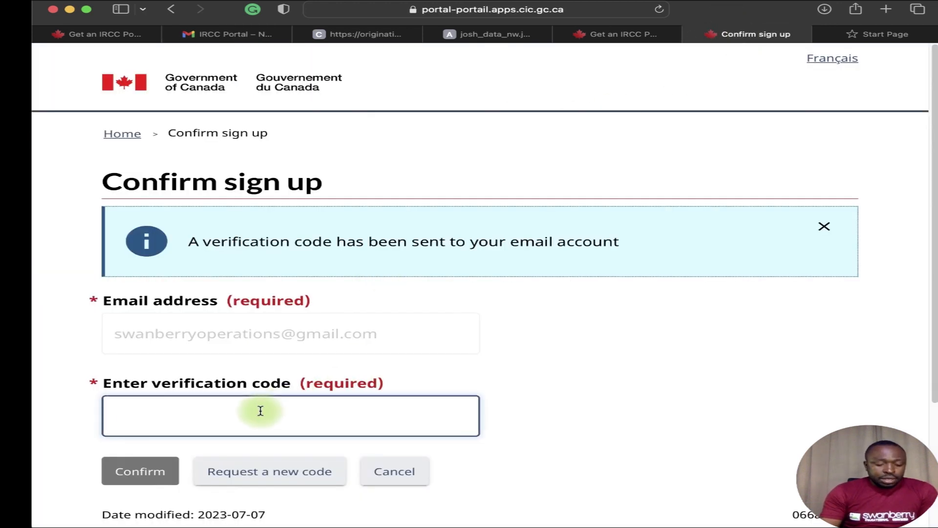
pyautogui.press('super+v')
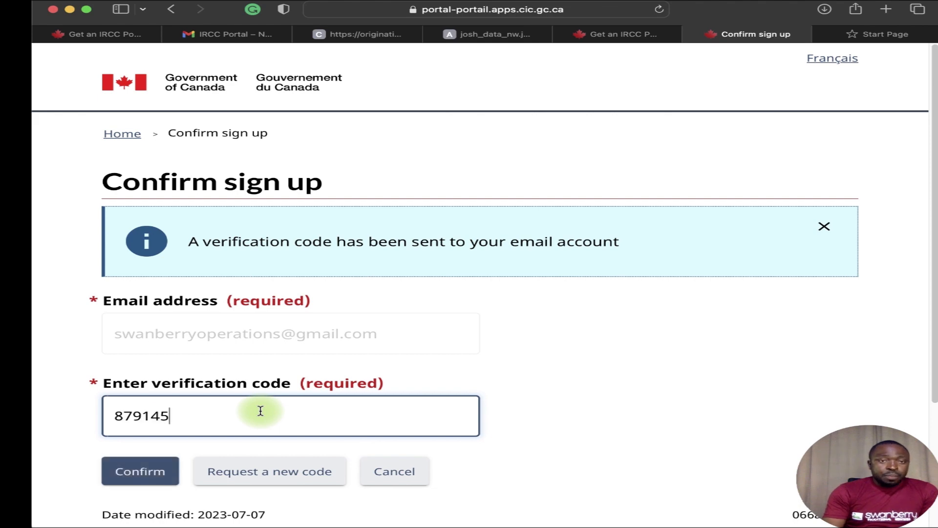
pyautogui.click(146, 470)
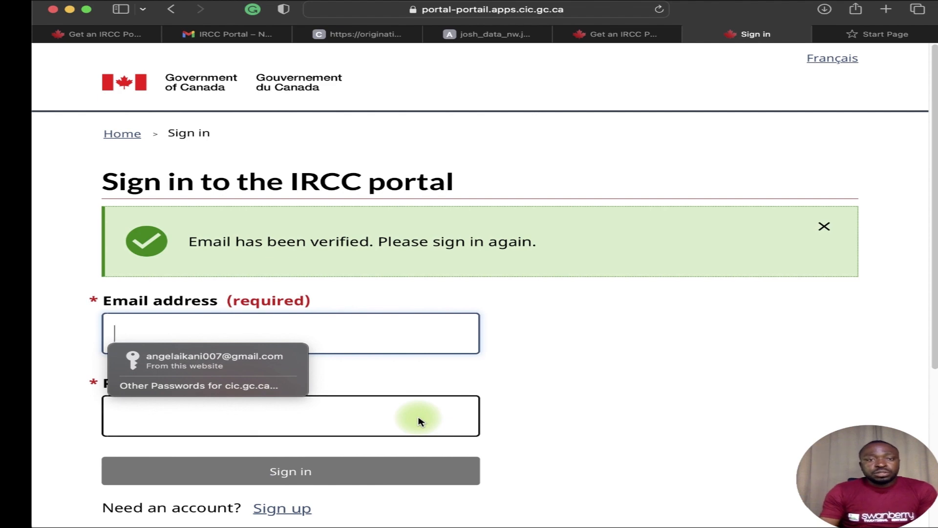
# Sign in using the saved autofill entry for the account e-mail and password.
pyautogui.click(339, 311)
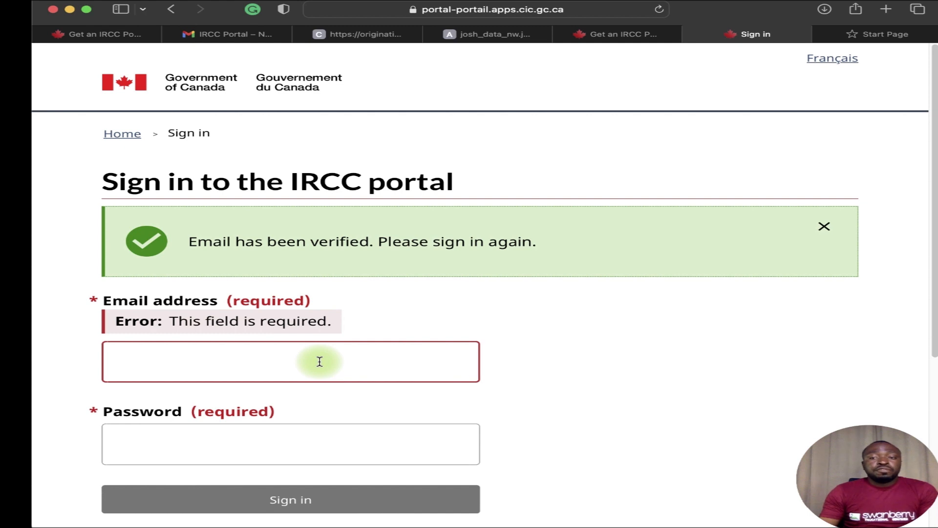
pyautogui.click(158, 359)
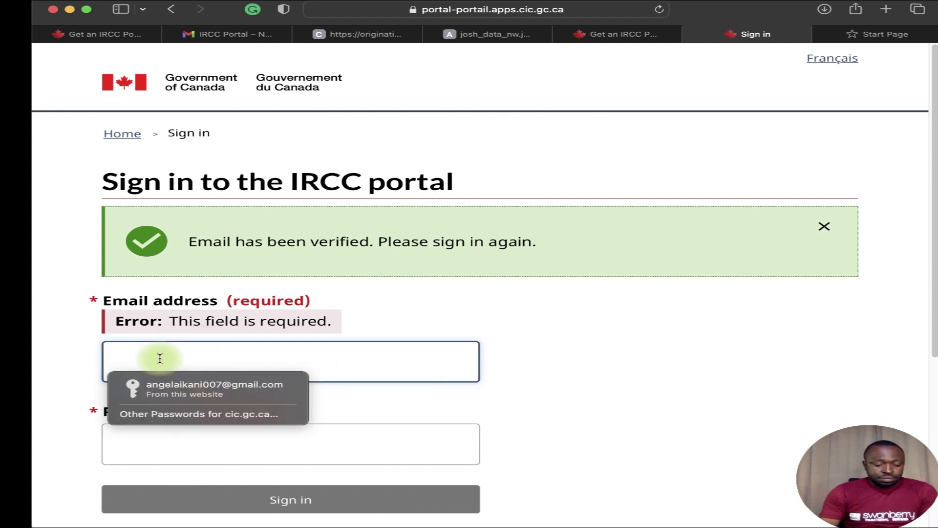
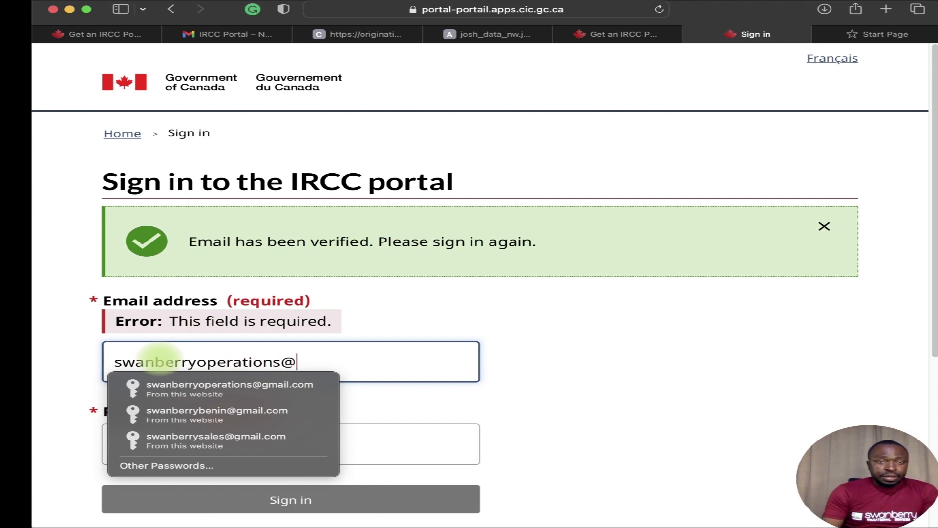
pyautogui.click(223, 384)
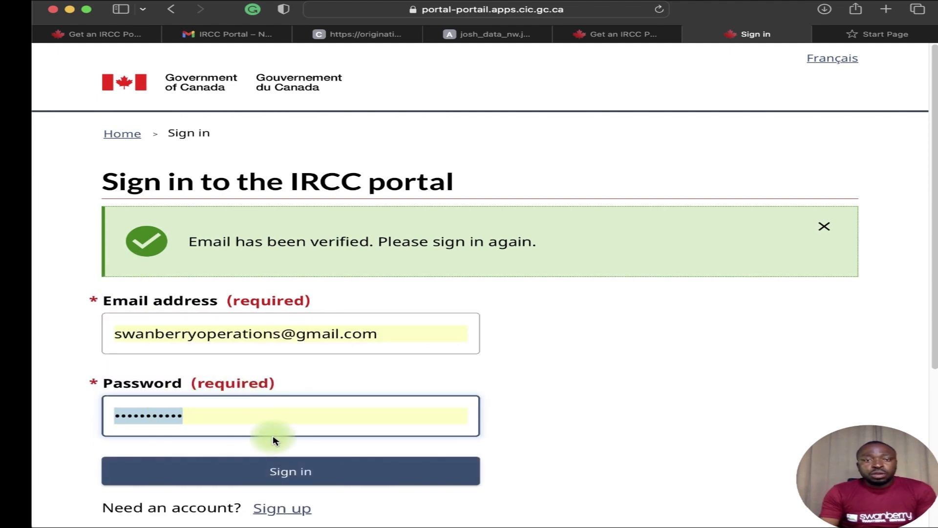
pyautogui.click(197, 414)
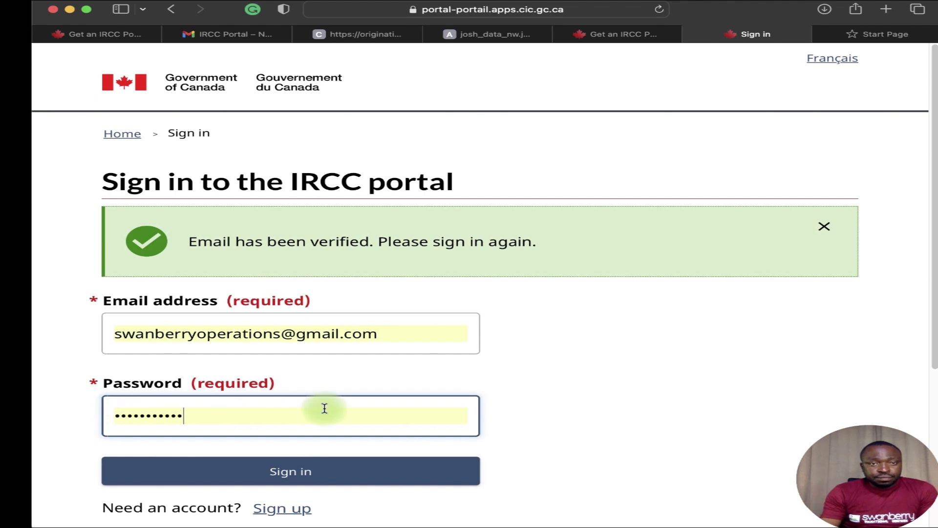
pyautogui.click(310, 471)
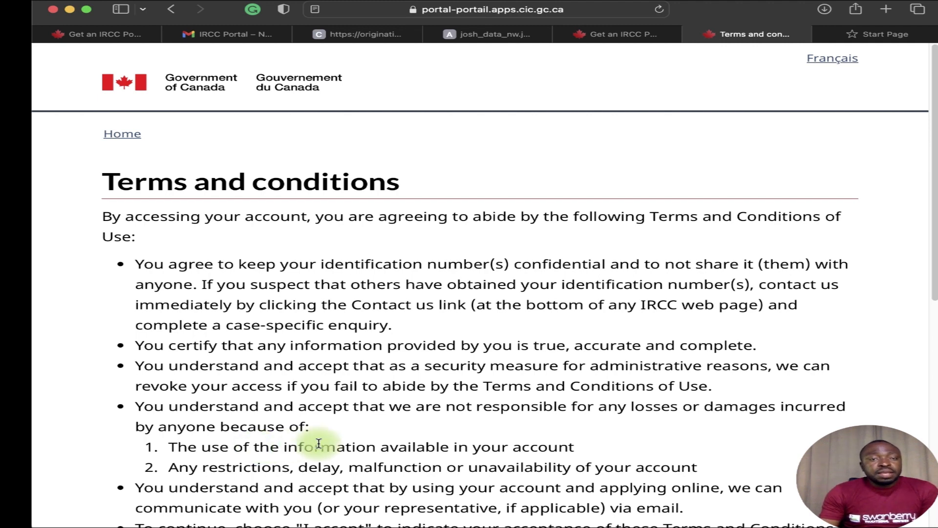
# Scroll to the bottom of the Terms and conditions and choose I accept.
pyautogui.scroll(-3, 354, 389)
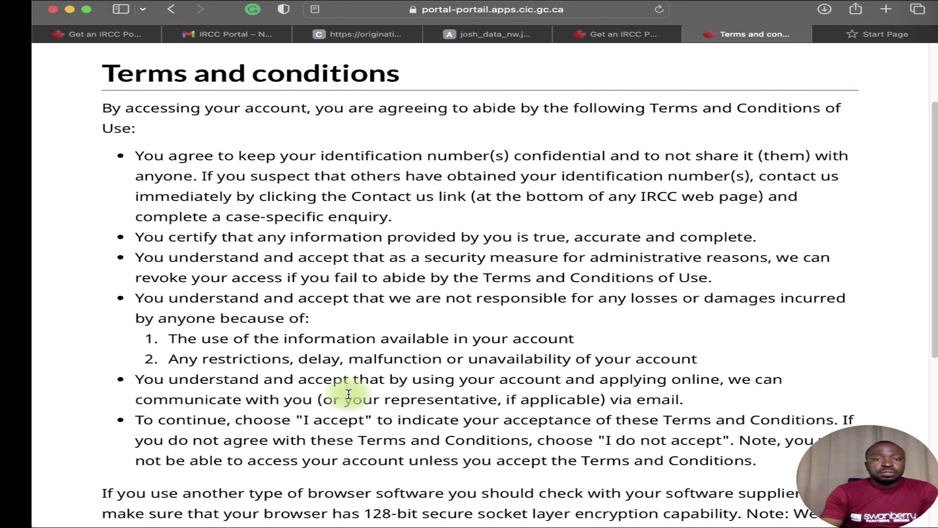
pyautogui.scroll(-4, 298, 366)
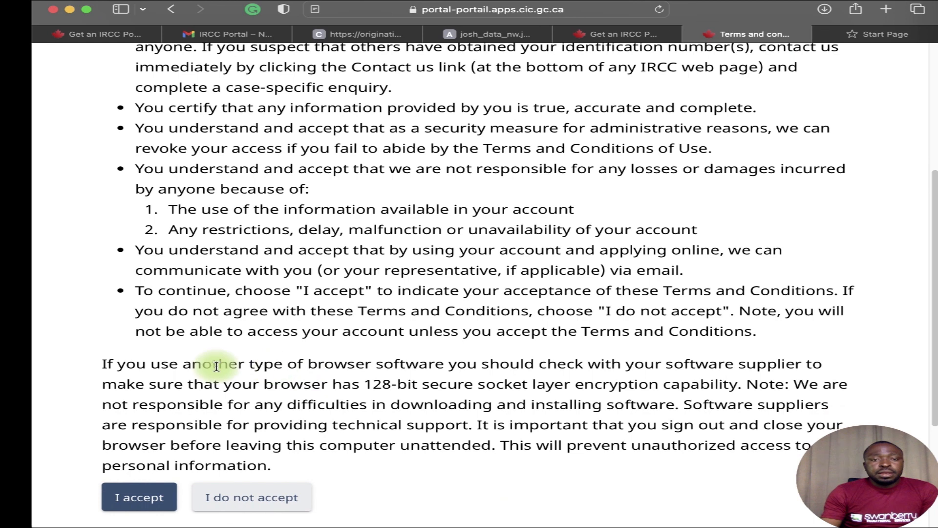
pyautogui.click(132, 497)
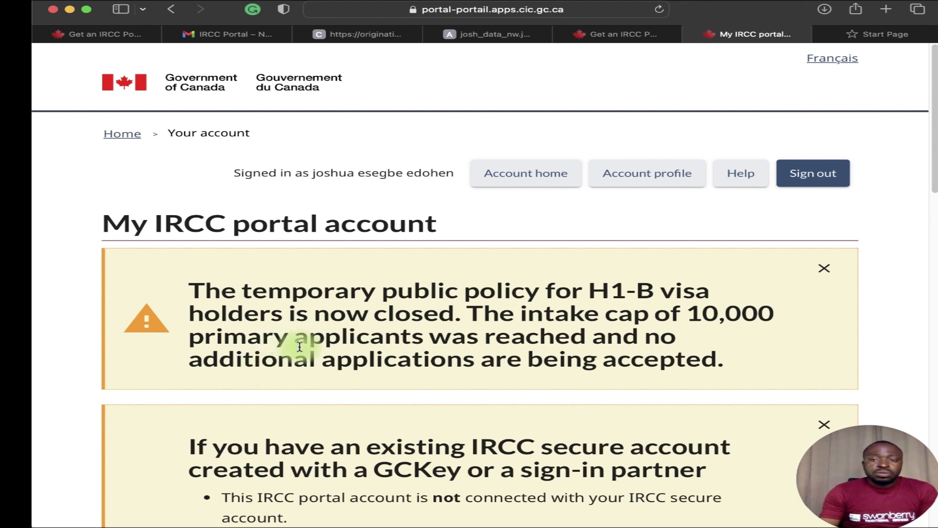
# Under Start an application, open the 'Apply for a visitor visa, transit visa or a study permit' option.
pyautogui.scroll(-1, 325, 365)
pyautogui.scroll(-2, 328, 377)
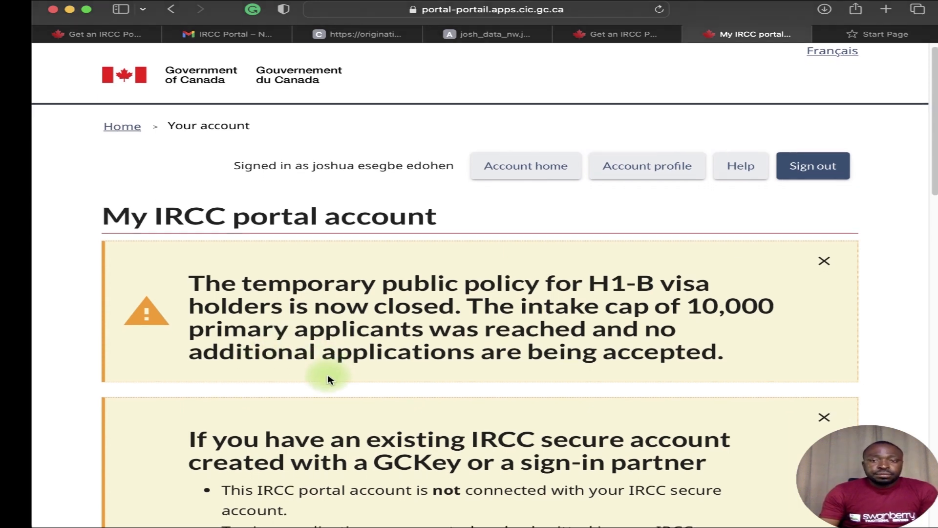
pyautogui.scroll(-5, 328, 378)
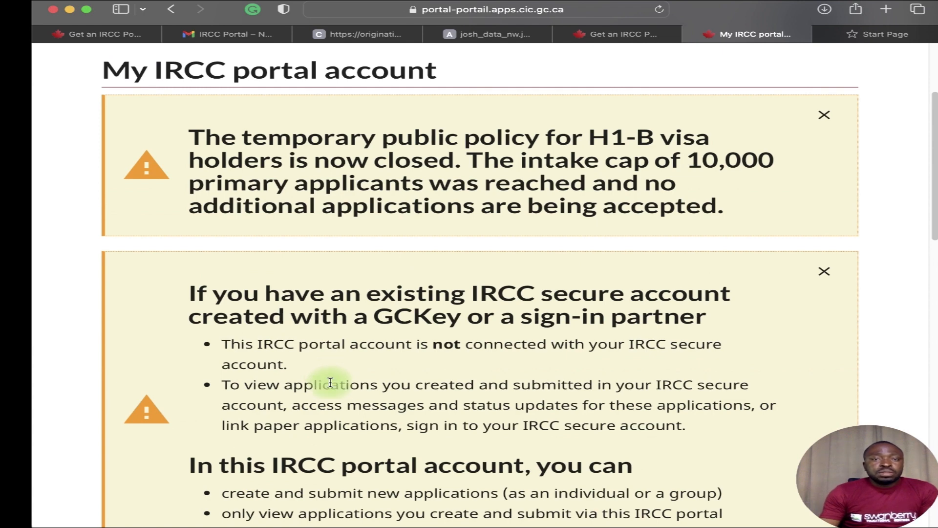
pyautogui.scroll(-6, 327, 391)
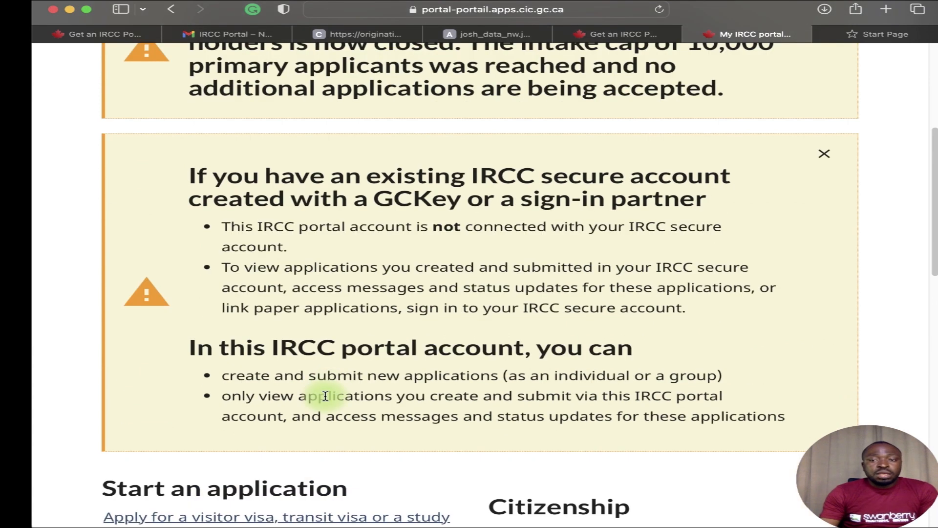
pyautogui.scroll(-10, 325, 396)
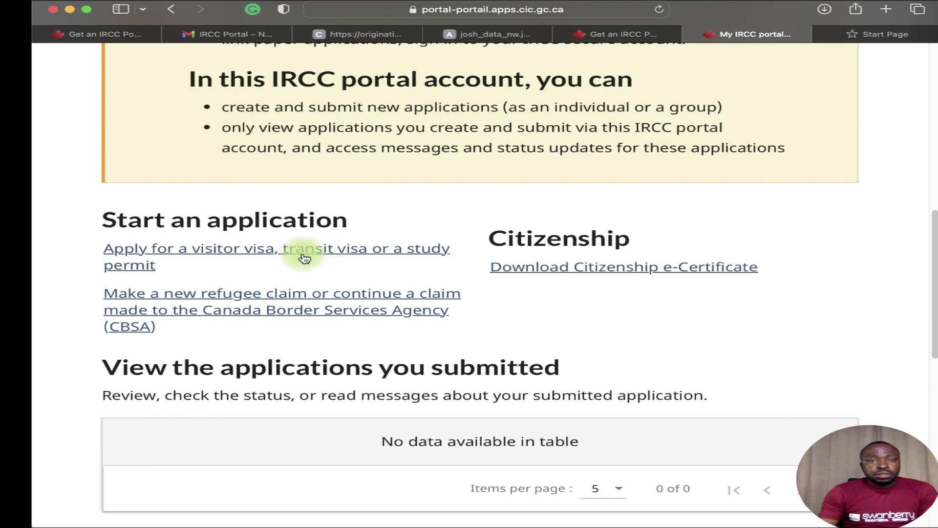
pyautogui.click(255, 251)
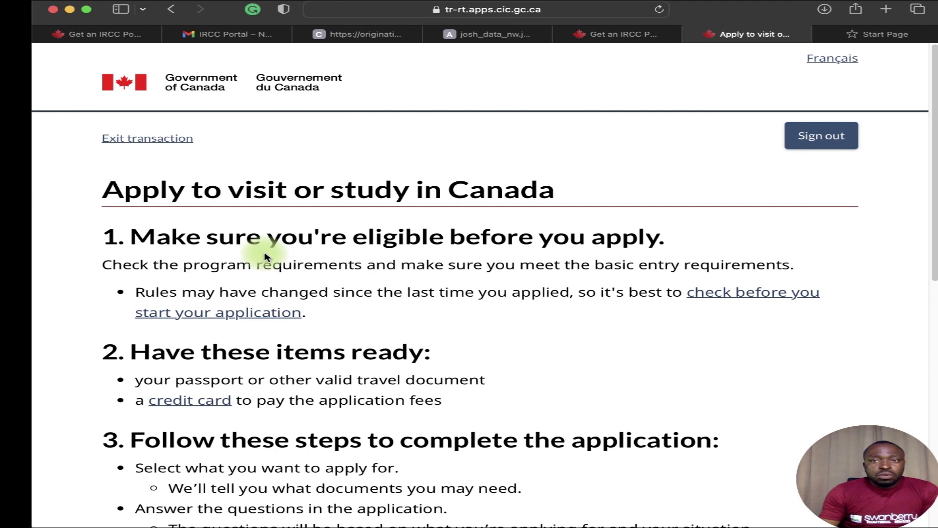
# Tick the acknowledgement checkbox and start the application to reach the Groups question.
pyautogui.scroll(-1, 268, 258)
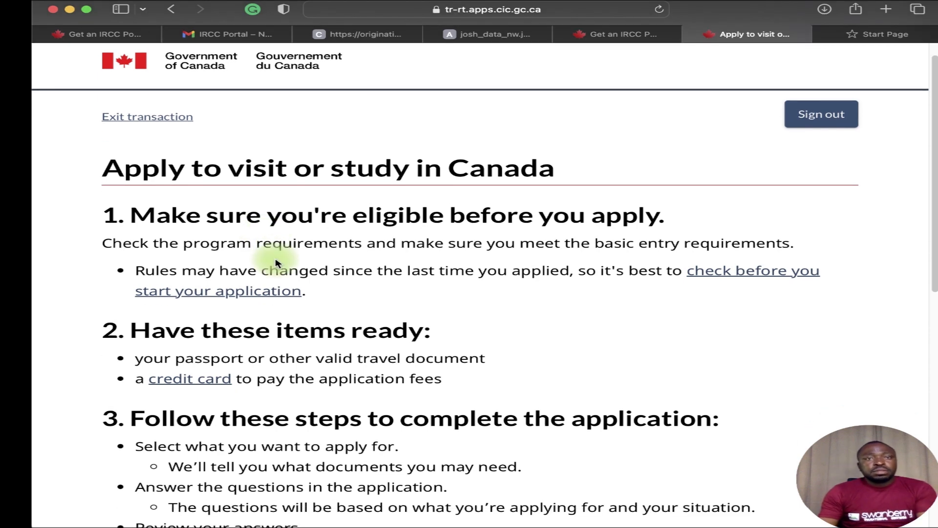
pyautogui.scroll(-1, 276, 263)
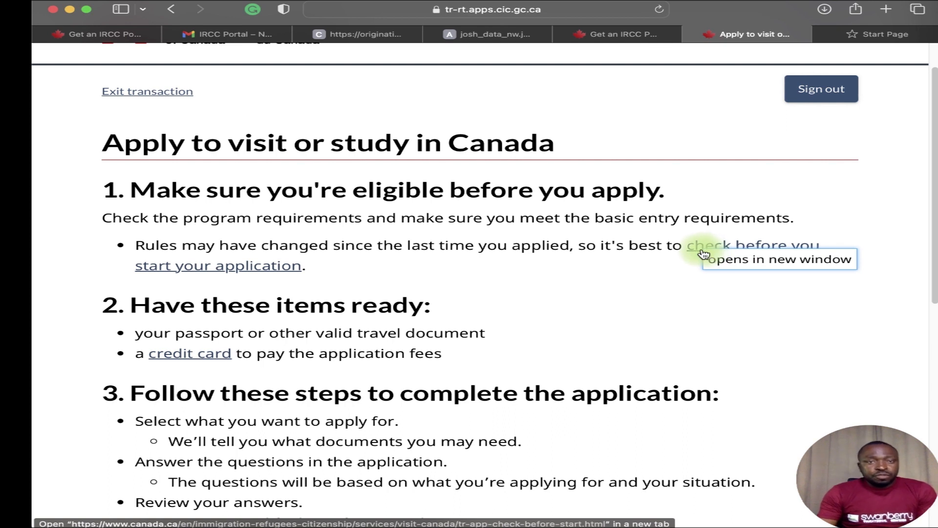
pyautogui.scroll(-1, 513, 310)
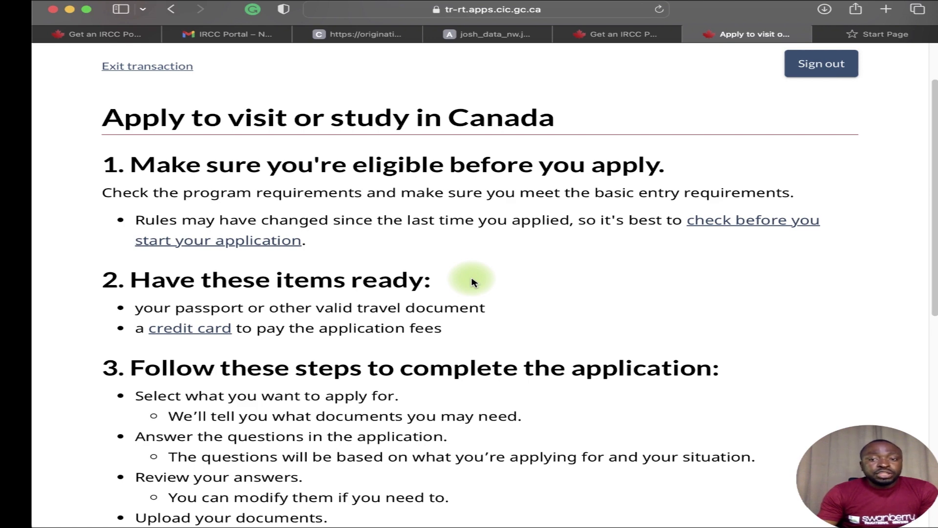
pyautogui.scroll(-3, 472, 282)
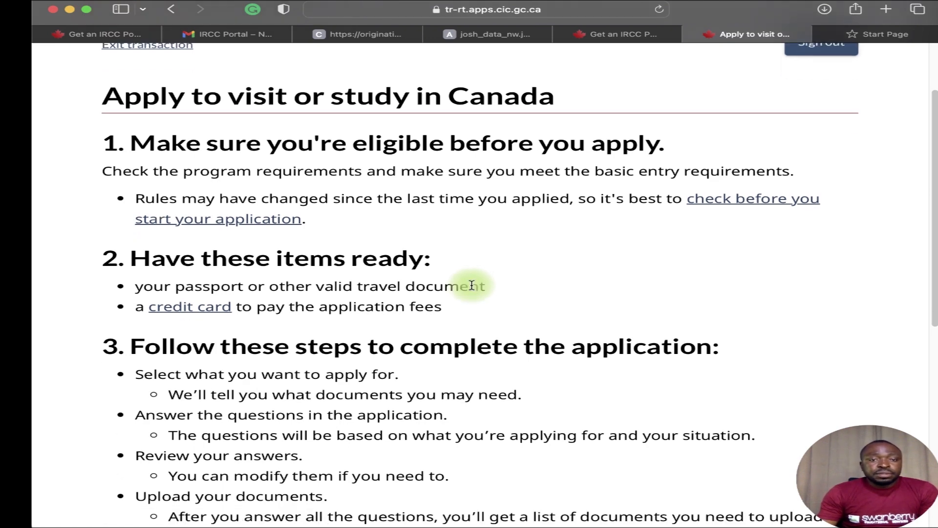
pyautogui.scroll(-5, 469, 299)
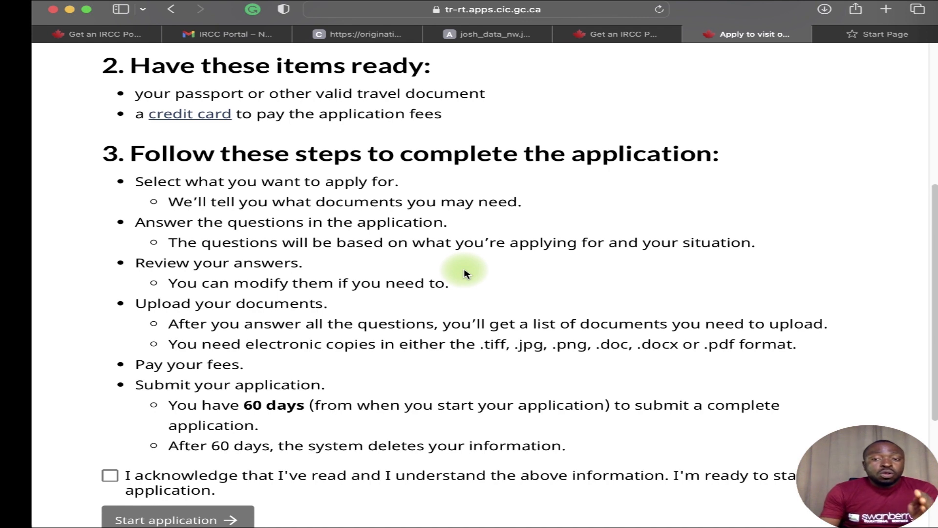
pyautogui.scroll(-1, 110, 411)
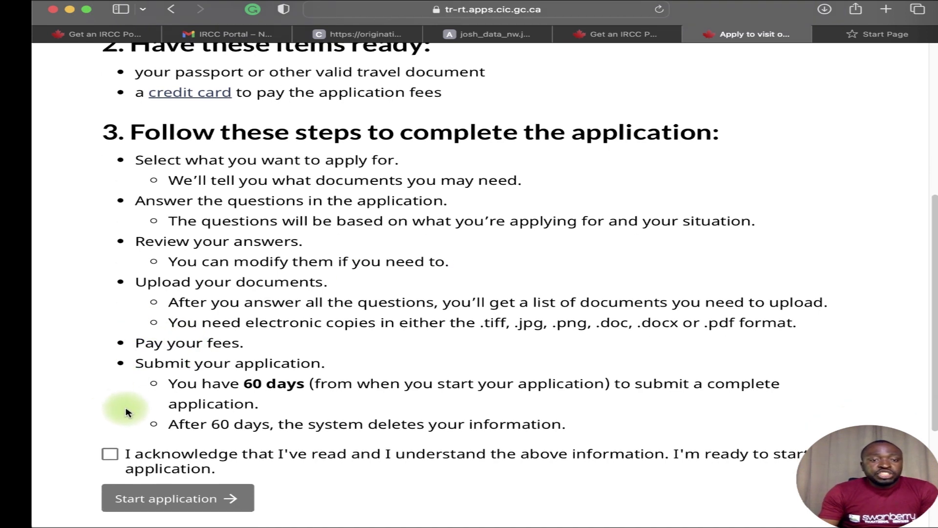
pyautogui.click(111, 457)
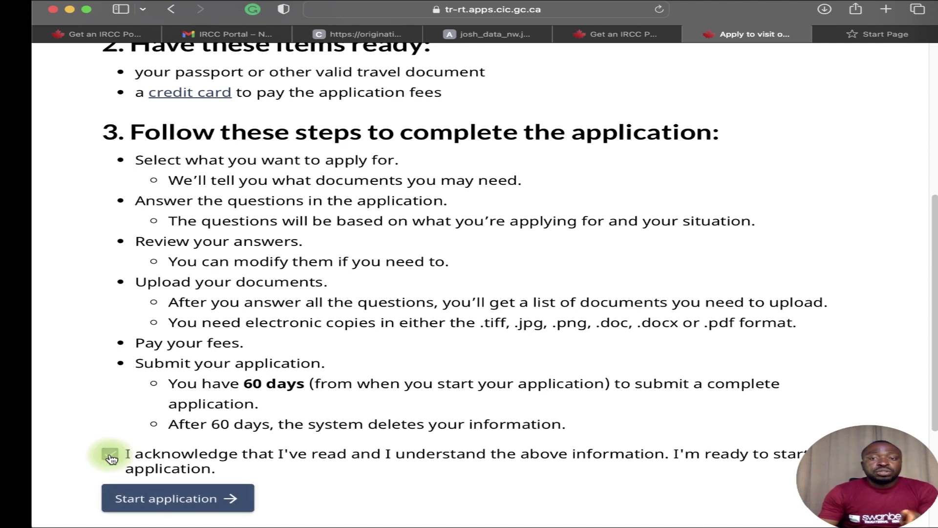
pyautogui.click(193, 499)
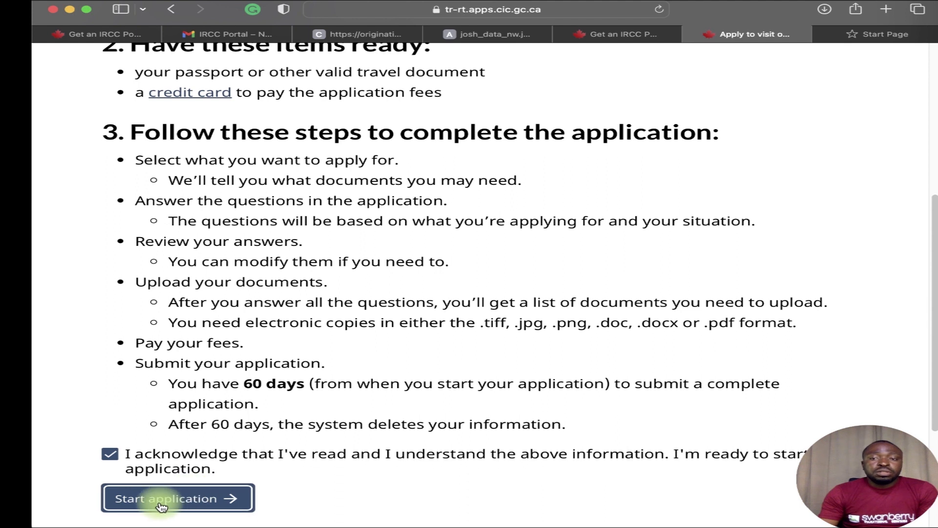
pyautogui.scroll(-1, 154, 506)
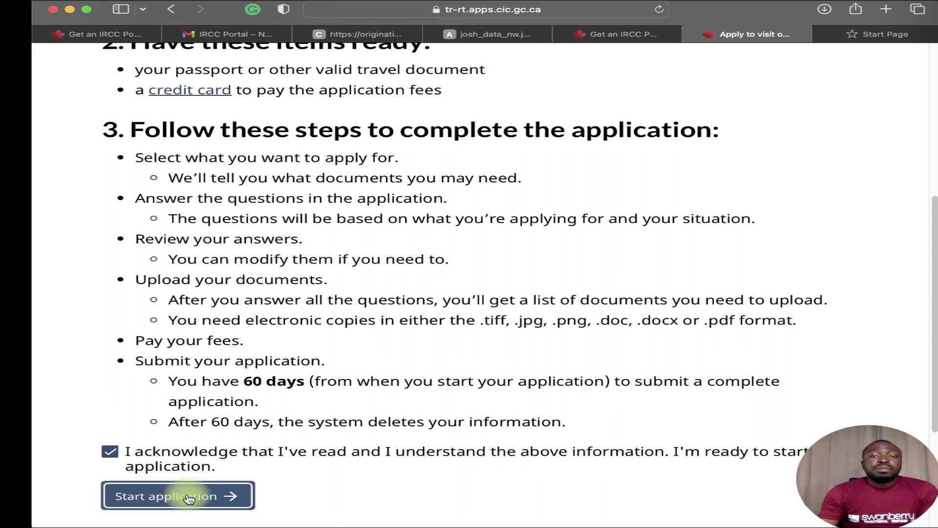
pyautogui.click(192, 495)
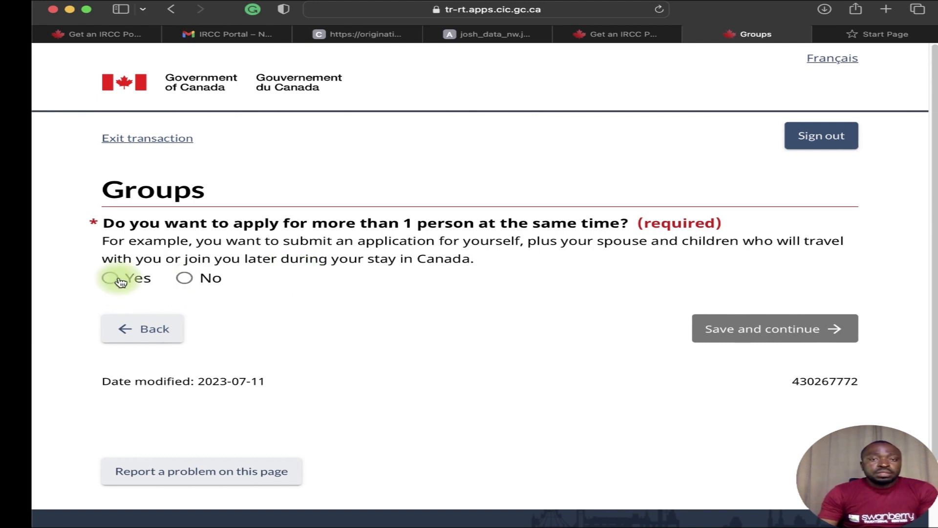
# Answer No to applying for more than one person and save the Groups page.
pyautogui.click(190, 280)
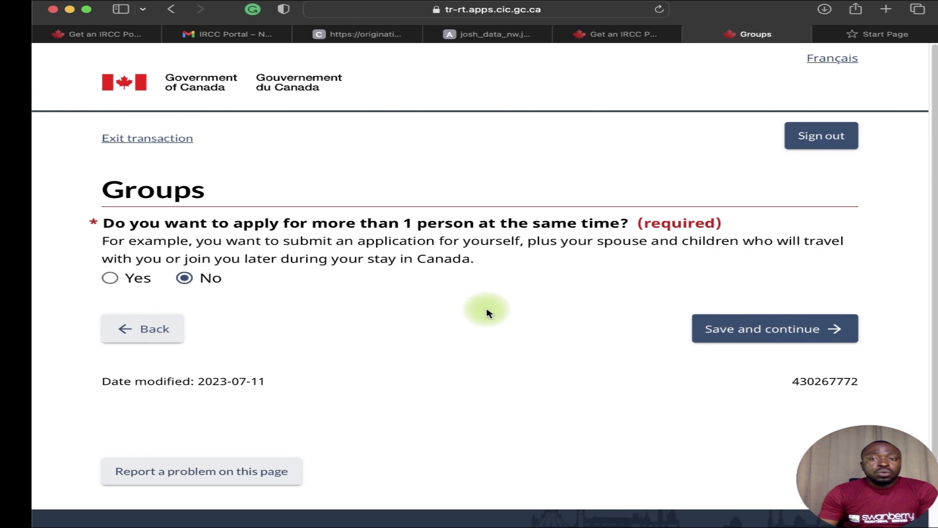
pyautogui.click(764, 330)
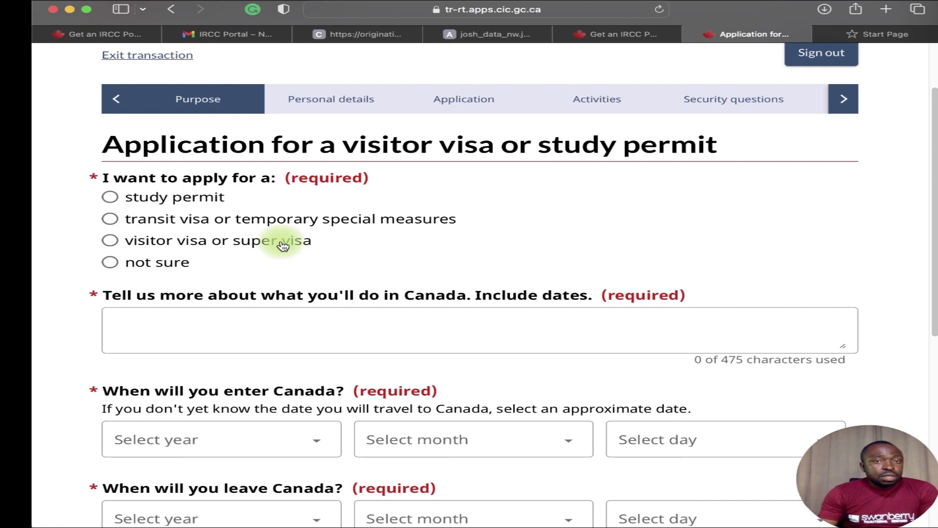
# Choose study permit as the purpose, specifically to study for more than 6 months.
pyautogui.click(209, 200)
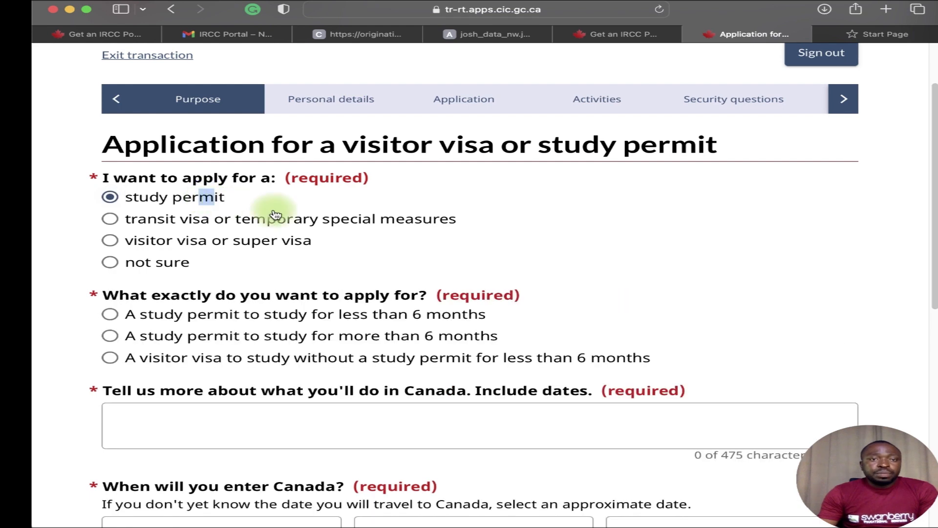
pyautogui.scroll(-1, 304, 265)
pyautogui.scroll(-1, 313, 282)
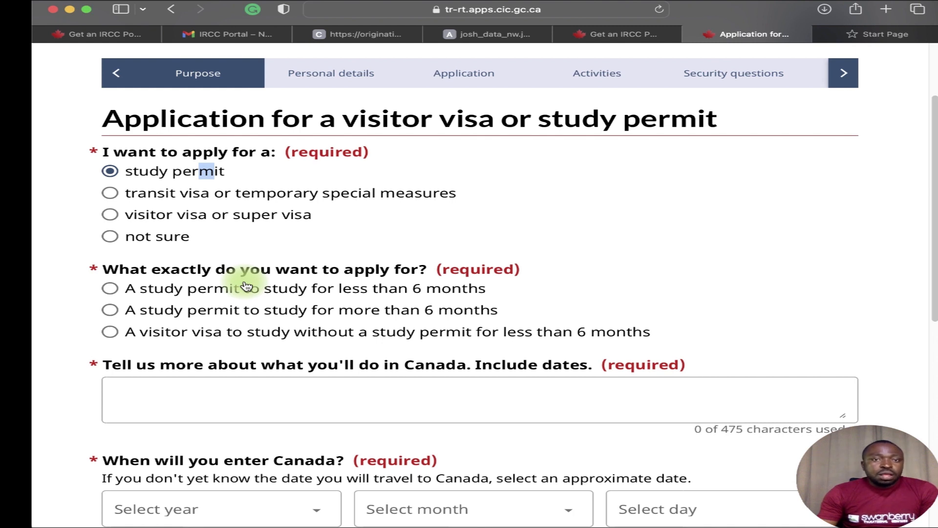
pyautogui.click(111, 311)
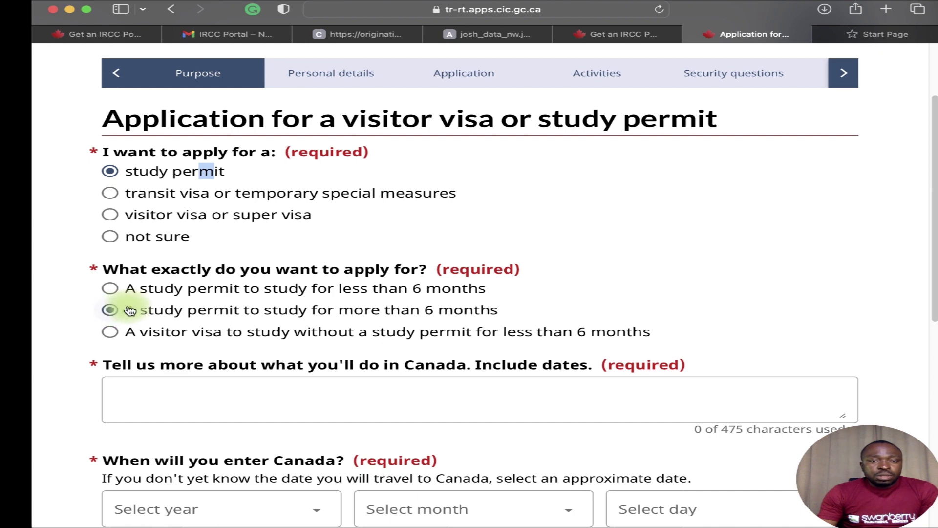
pyautogui.scroll(-3, 188, 360)
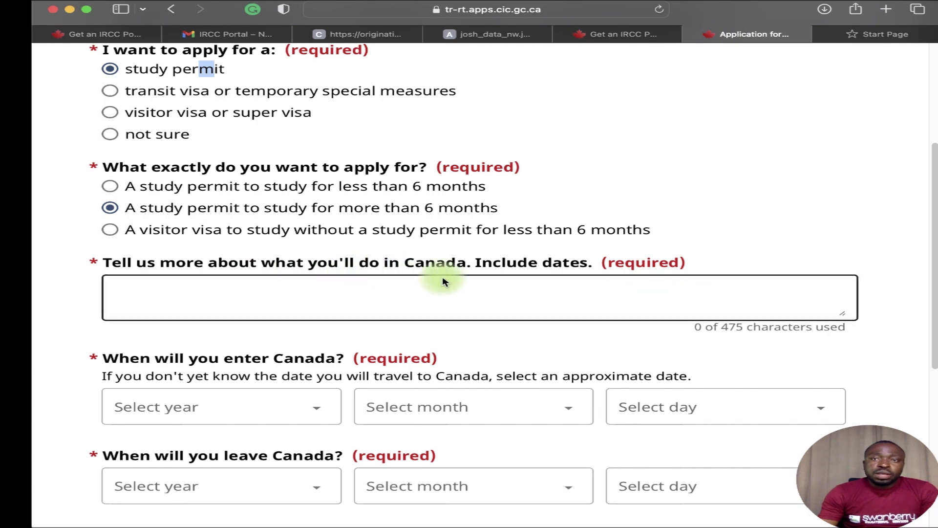
pyautogui.click(367, 34)
pyautogui.scroll(-5, 523, 149)
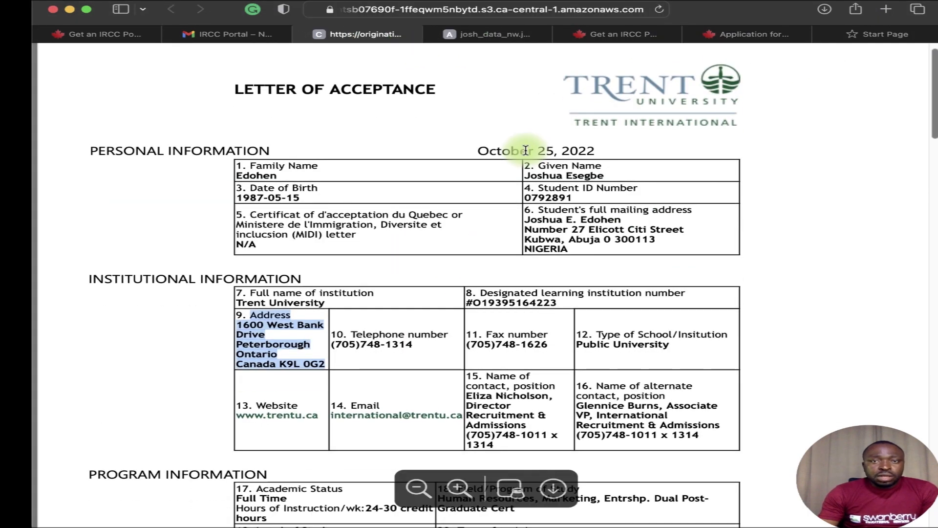
pyautogui.scroll(-2, 488, 162)
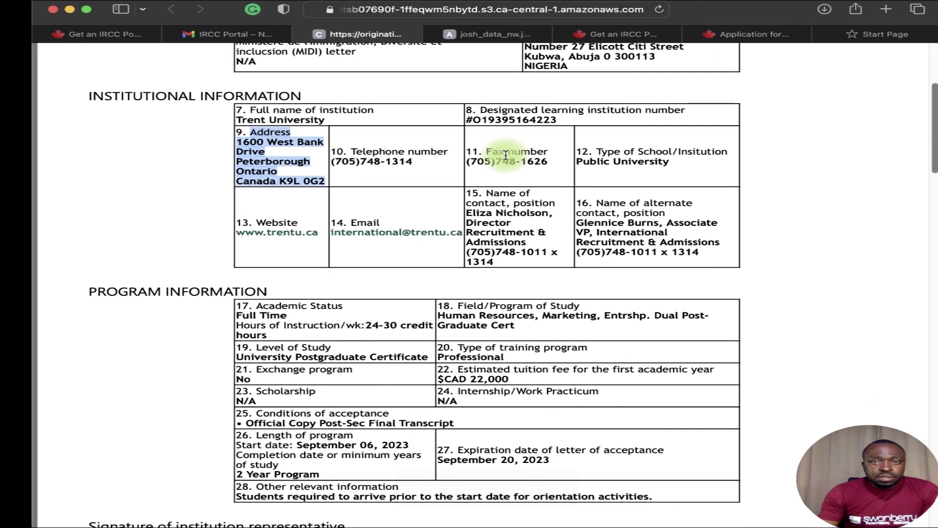
pyautogui.scroll(-3, 499, 158)
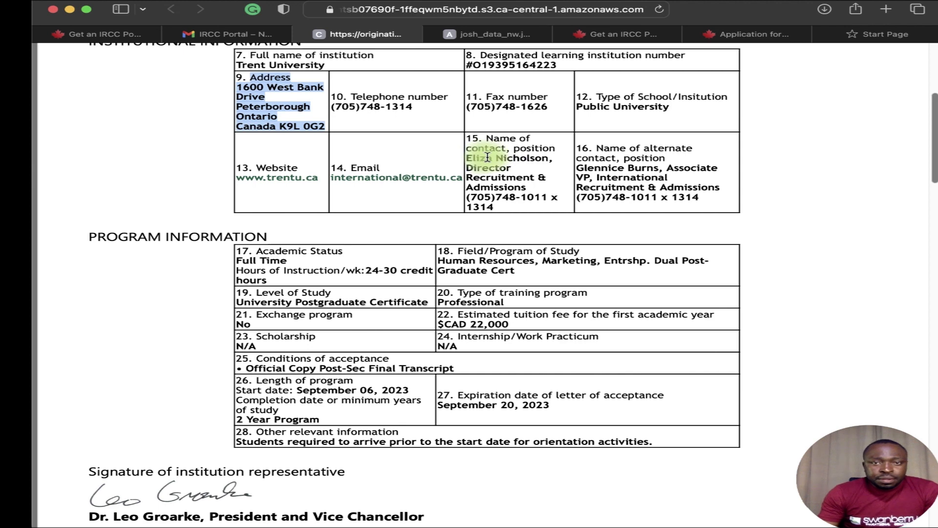
pyautogui.scroll(-5, 499, 154)
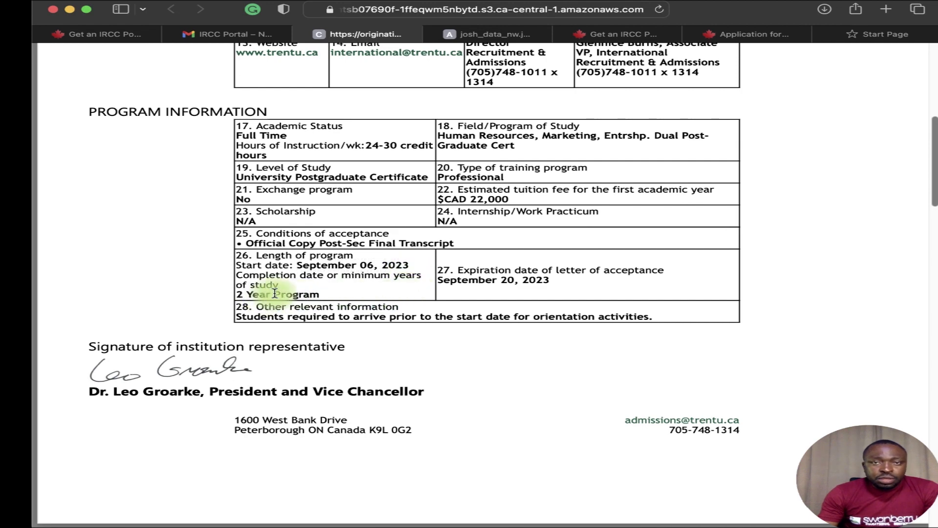
pyautogui.scroll(10, 275, 293)
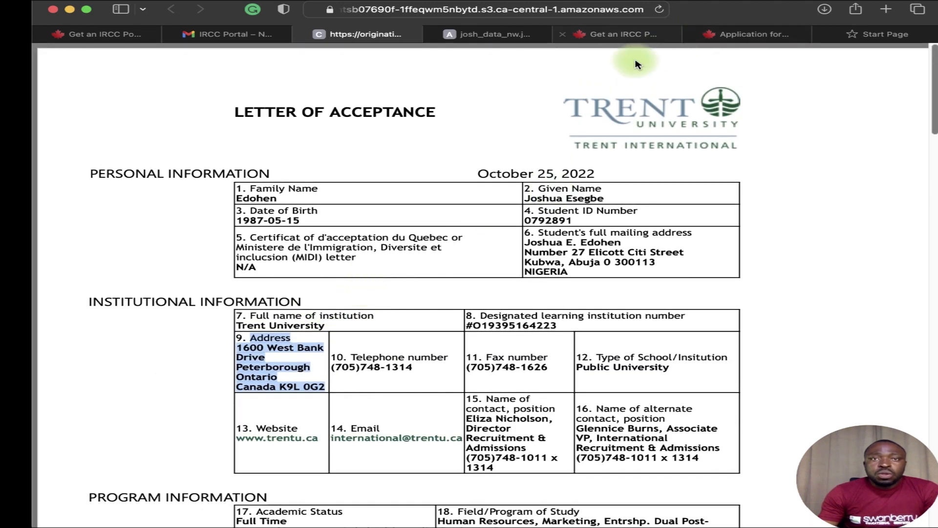
pyautogui.click(738, 34)
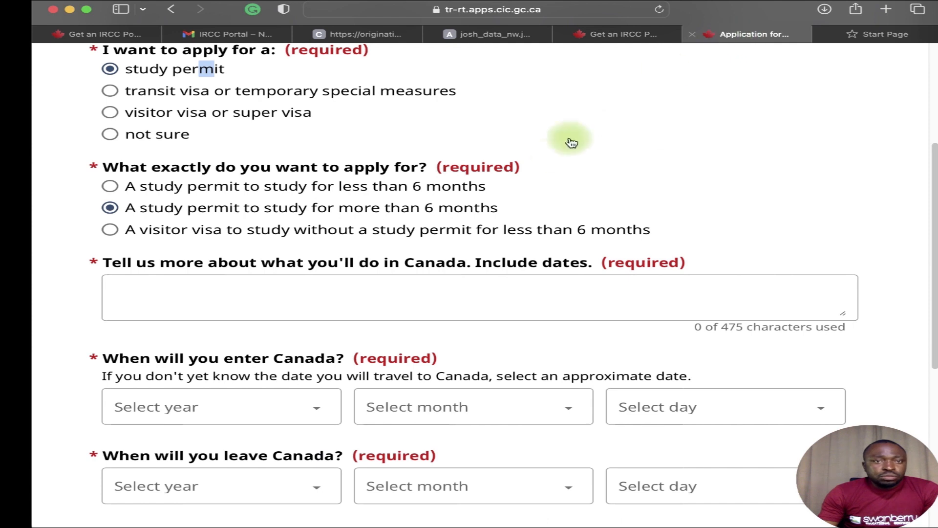
# Write 'I am applying for a study permit to enable me attend Trent university ontario from September' in the plans box.
pyautogui.click(243, 296)
pyautogui.click(240, 287)
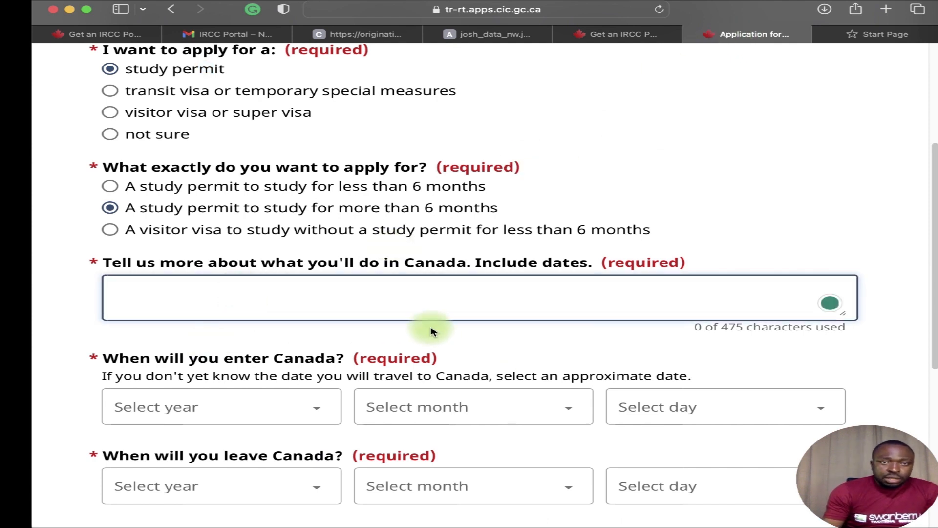
pyautogui.write('i ')
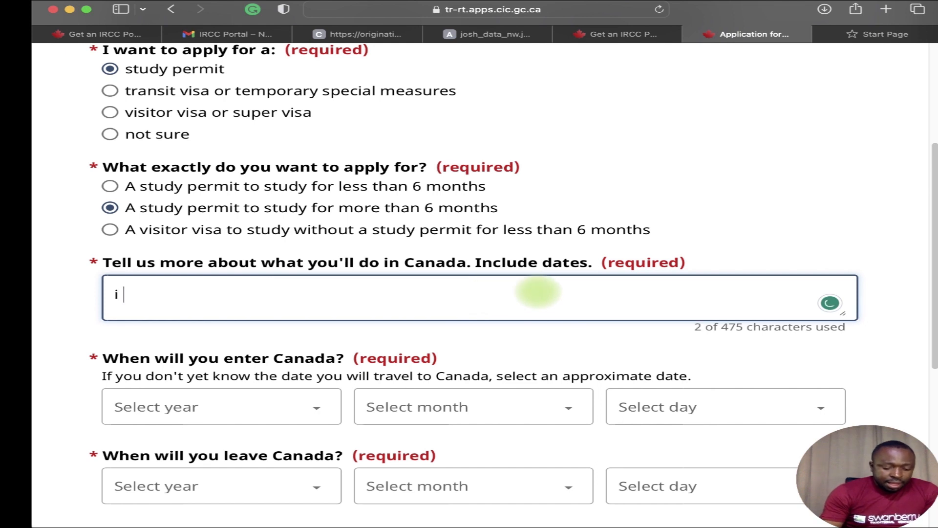
pyautogui.write('am appl')
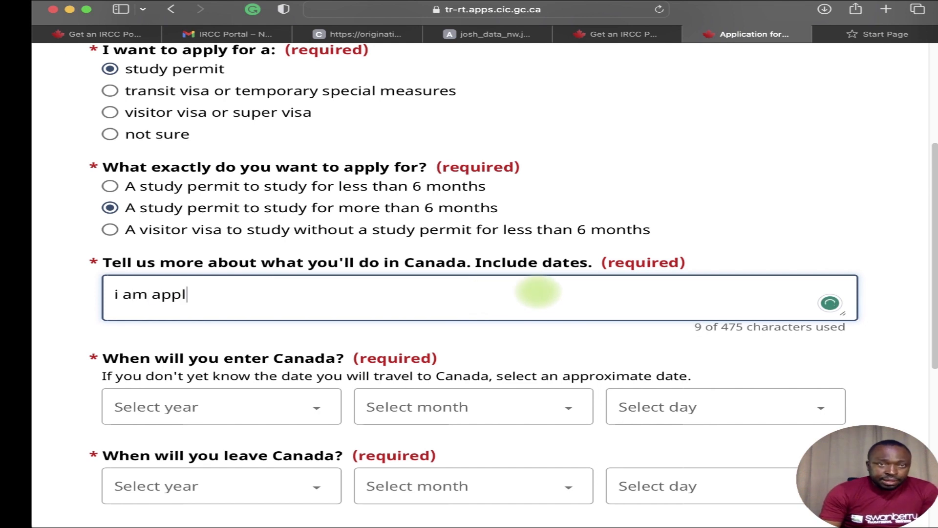
pyautogui.write('ying ')
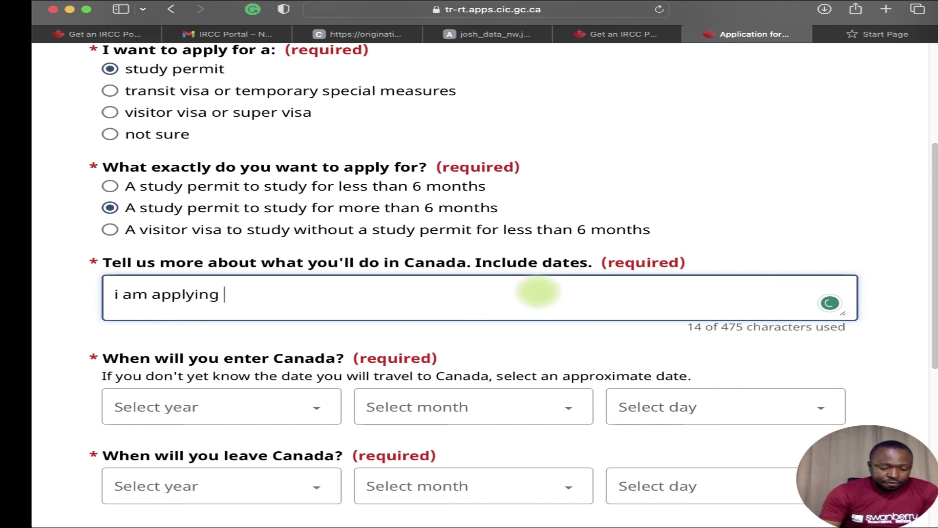
pyautogui.write('for a study ')
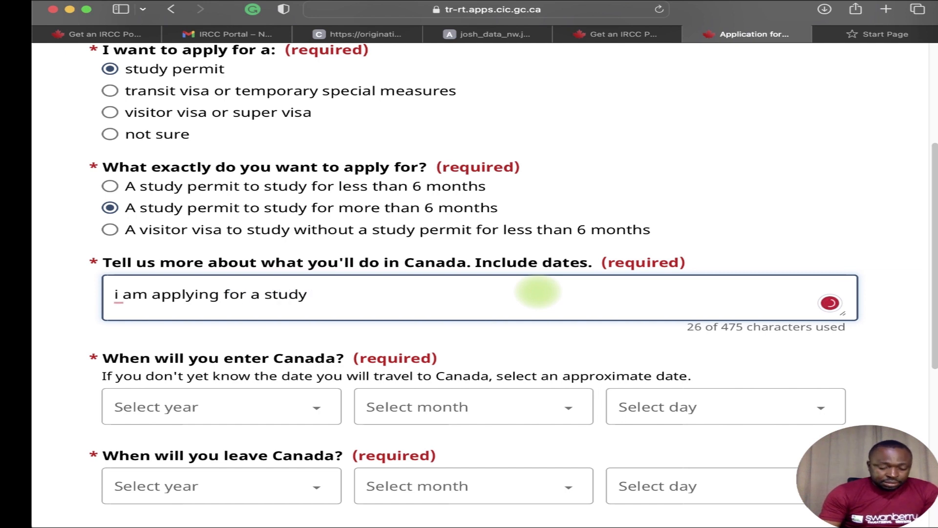
pyautogui.write('permit ')
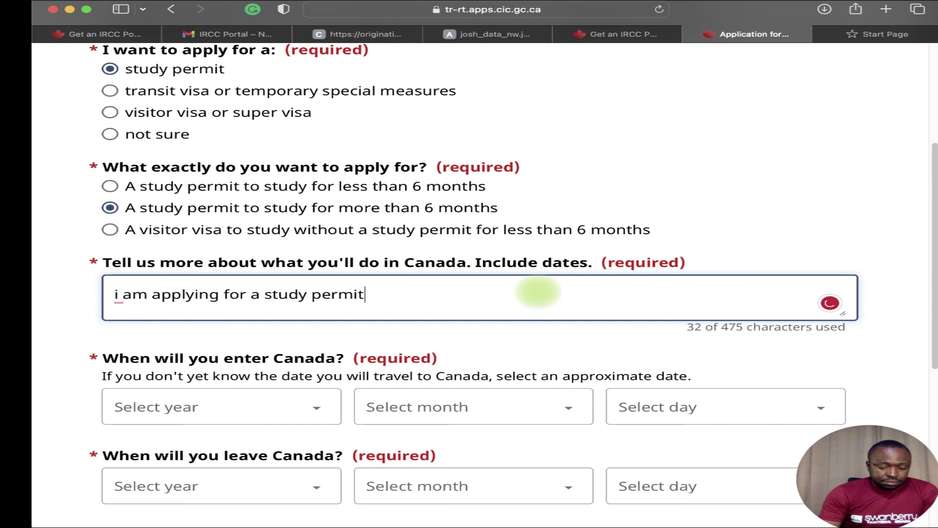
pyautogui.write('to ea')
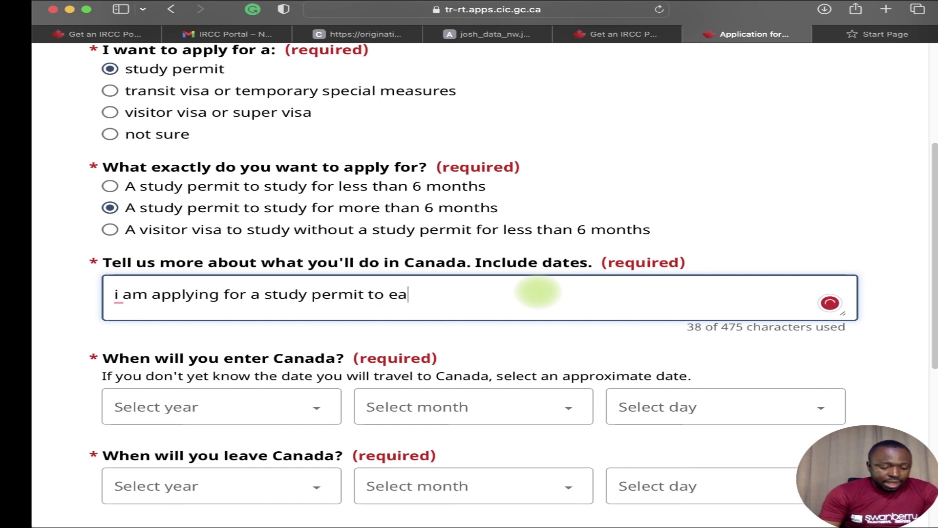
pyautogui.write('nble me')
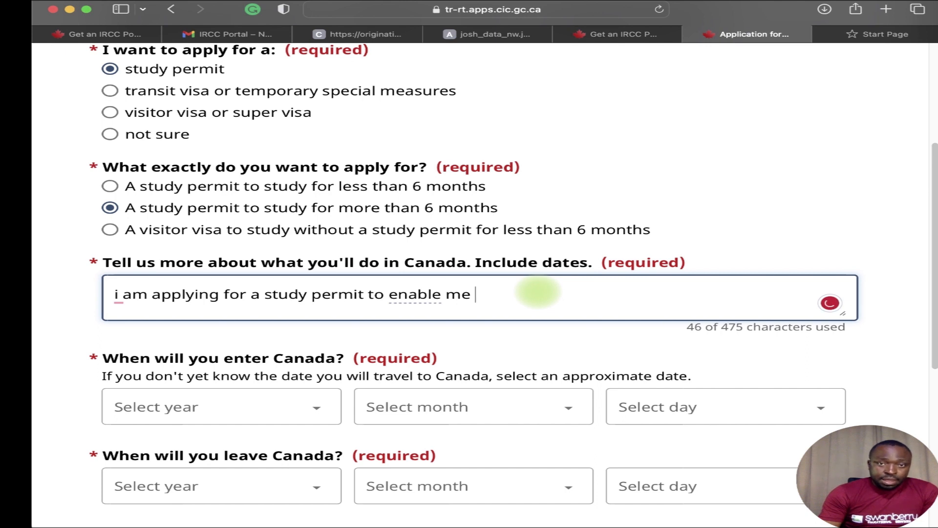
pyautogui.write(' attend trent')
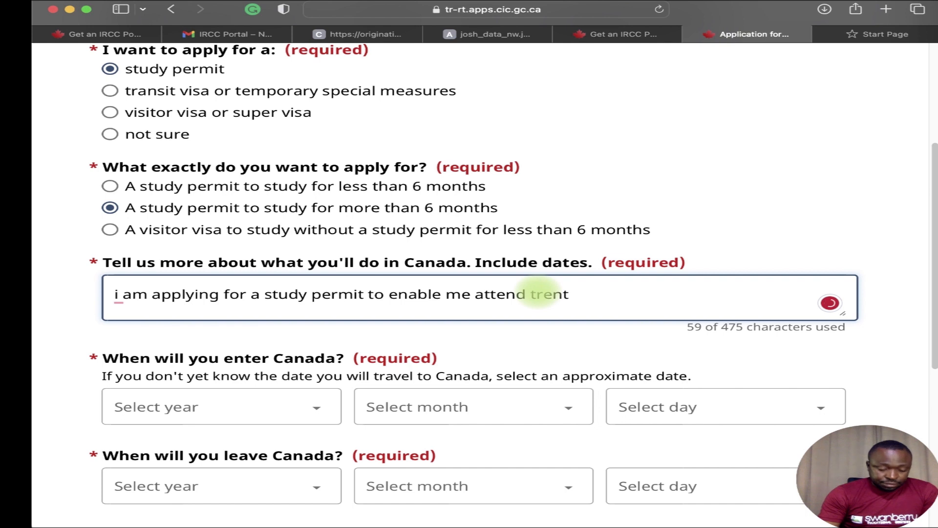
pyautogui.press('BackSpace')
pyautogui.press('BackSpace')
pyautogui.press('BackSpace')
pyautogui.press('BackSpace')
pyautogui.press('BackSpace')
pyautogui.press('BackSpace')
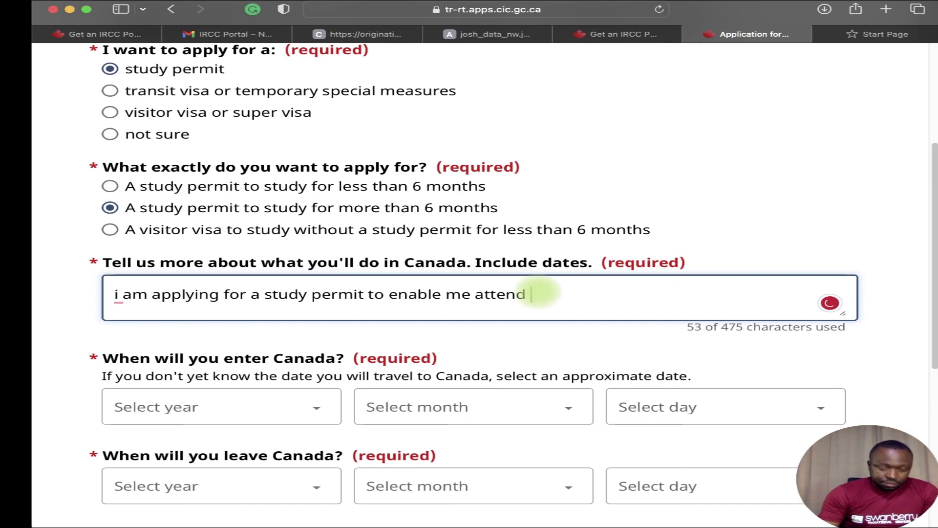
pyautogui.write('Trent university onta')
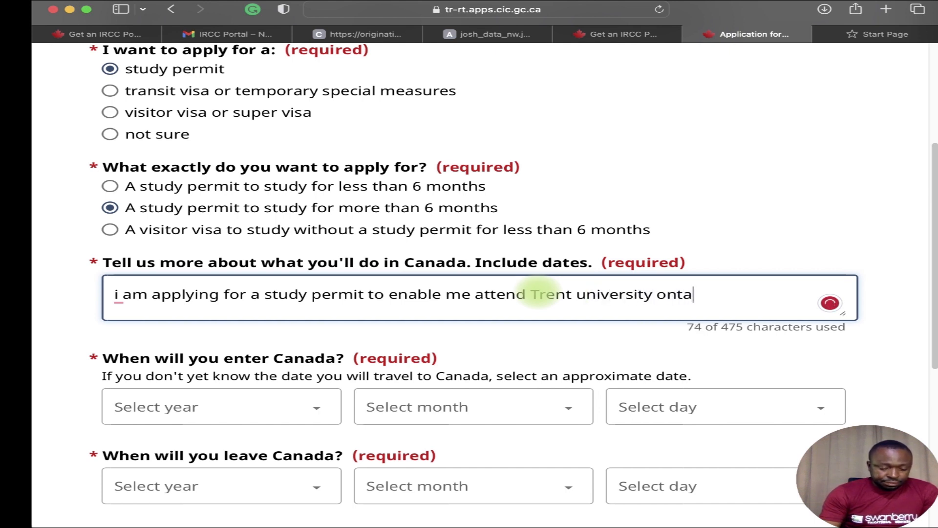
pyautogui.write('rio from ')
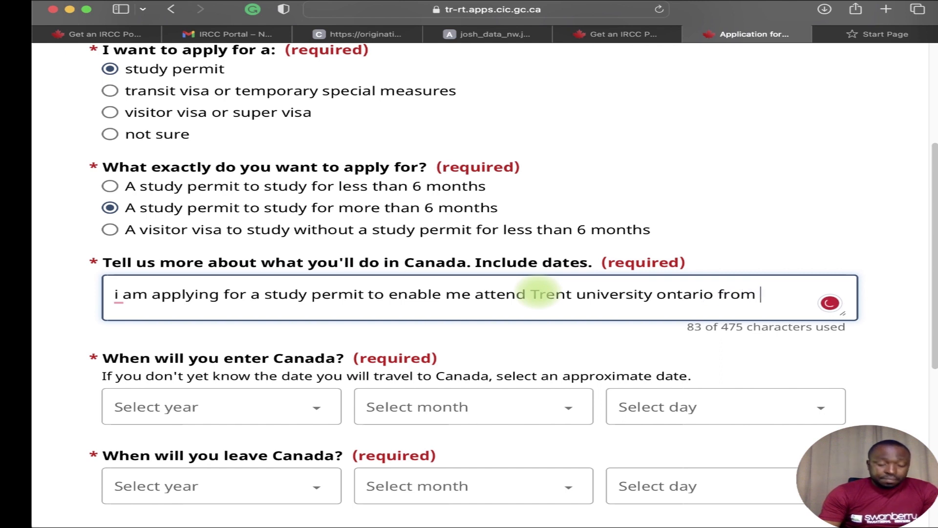
pyautogui.write('sept')
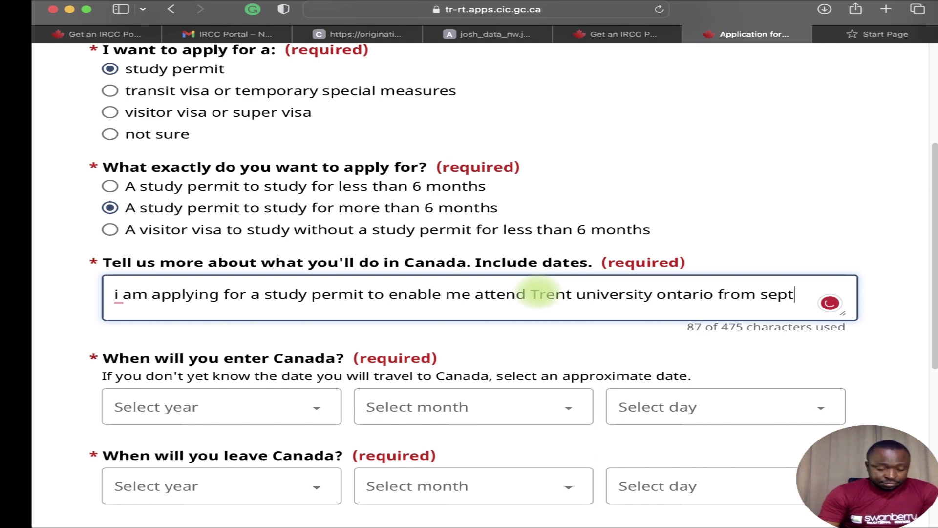
pyautogui.write('ember ')
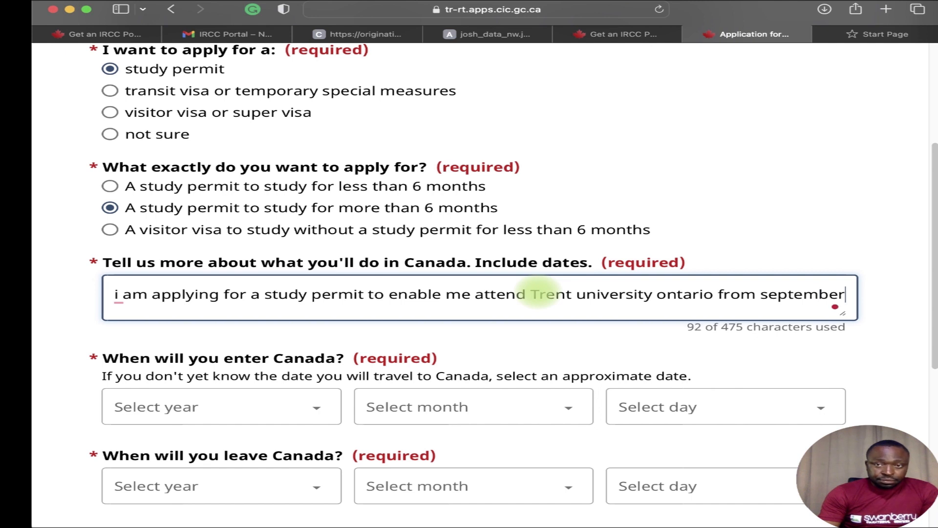
pyautogui.write('2')
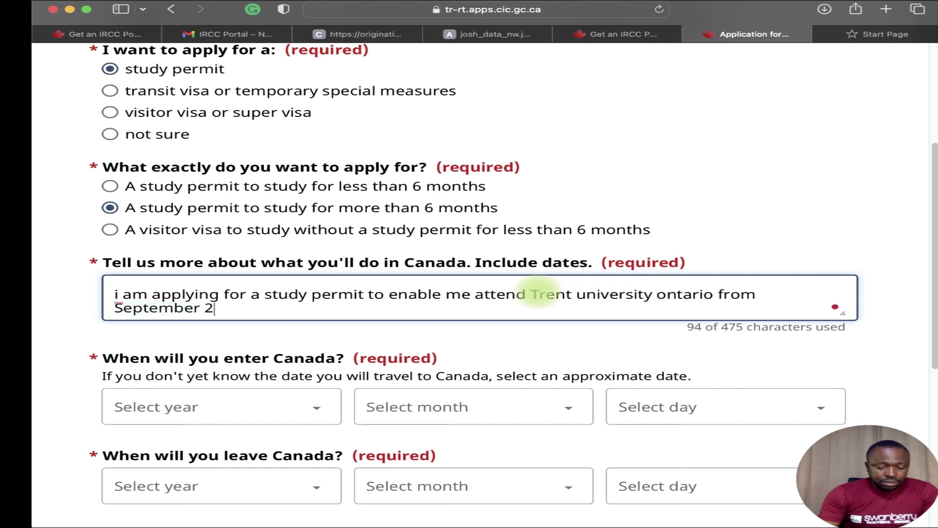
pyautogui.press('BackSpace')
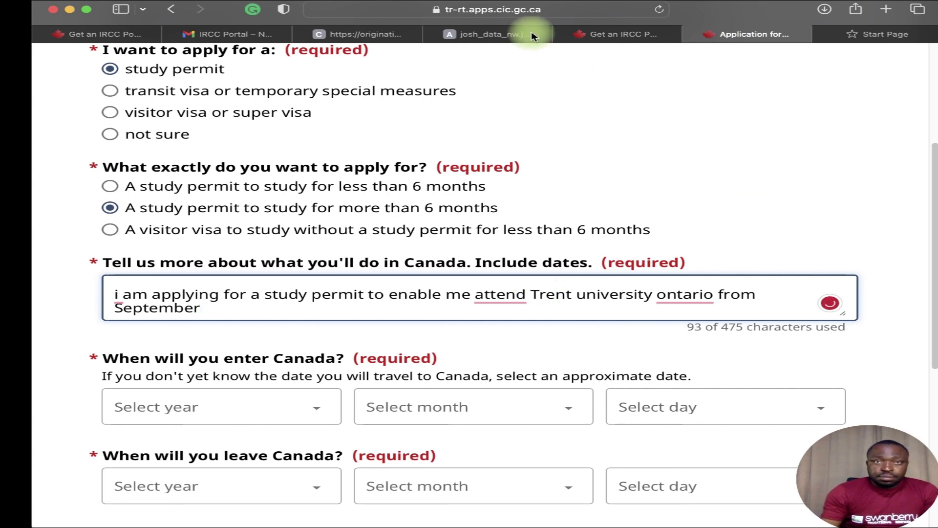
pyautogui.click(388, 35)
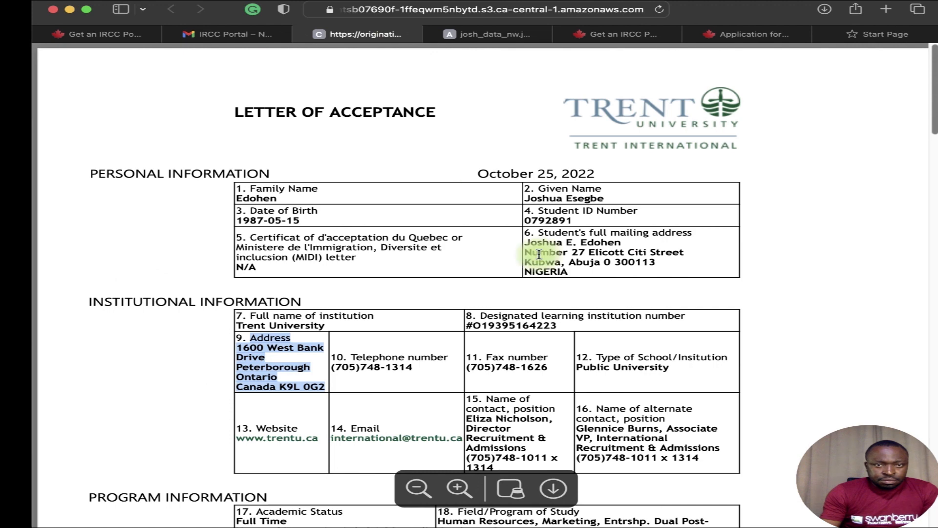
pyautogui.scroll(-5, 512, 285)
pyautogui.scroll(-5, 512, 286)
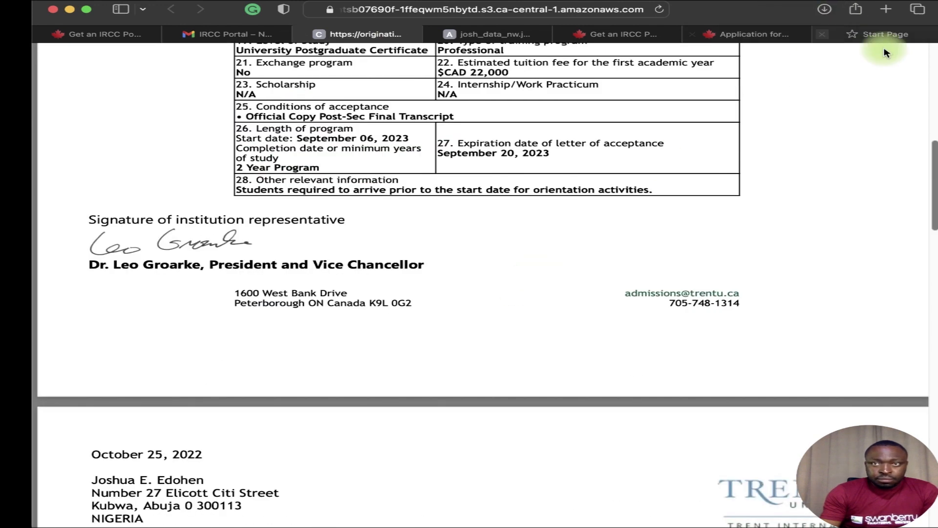
pyautogui.click(753, 35)
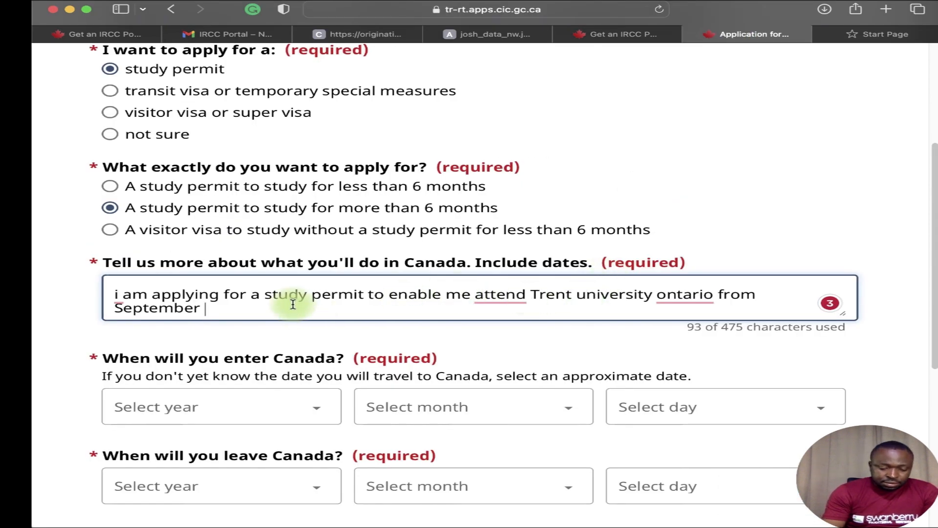
# Add the dates '6, 2023, to September 30 2025', capitalise Ontario and insert 'to' before attend.
pyautogui.write('6, ')
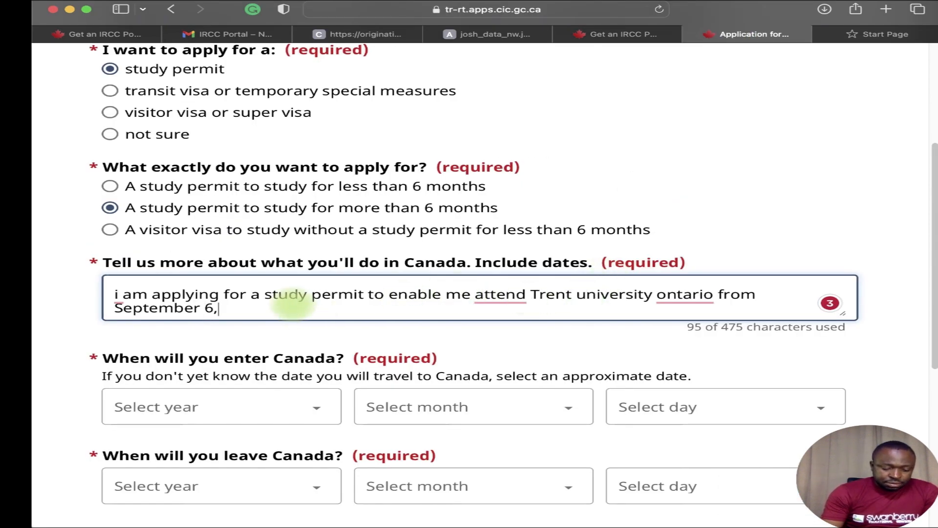
pyautogui.write('20')
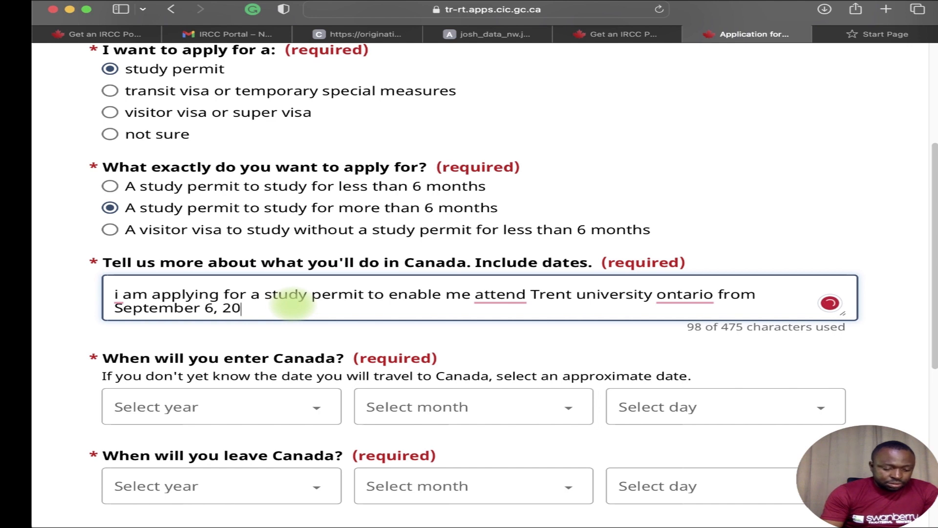
pyautogui.write('23 to se')
pyautogui.write('ptember ')
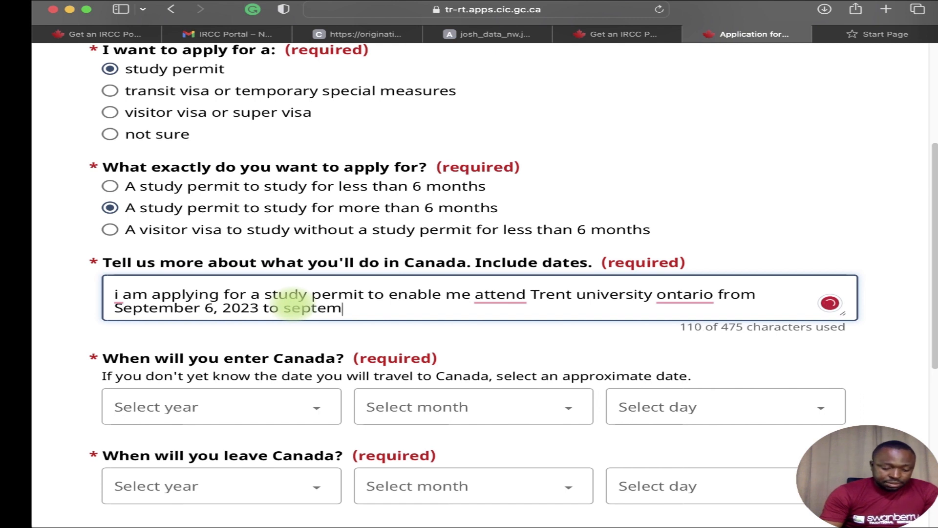
pyautogui.write('30 2025.')
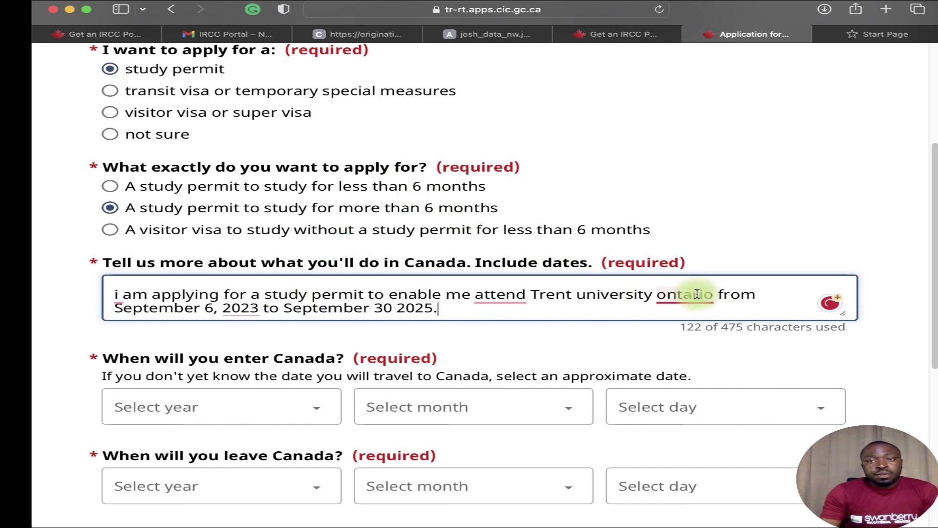
pyautogui.moveTo(696, 294)
pyautogui.click(679, 330)
pyautogui.moveTo(498, 294)
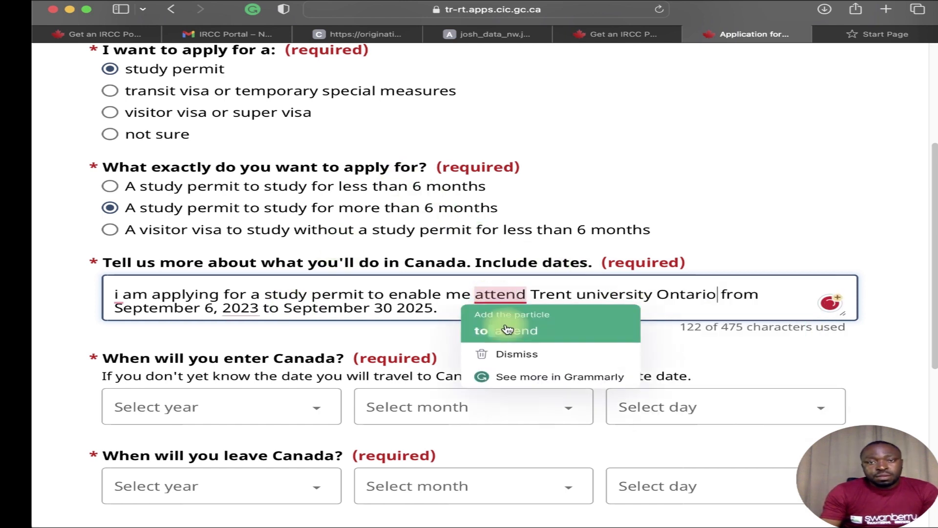
pyautogui.click(508, 330)
pyautogui.moveTo(117, 301)
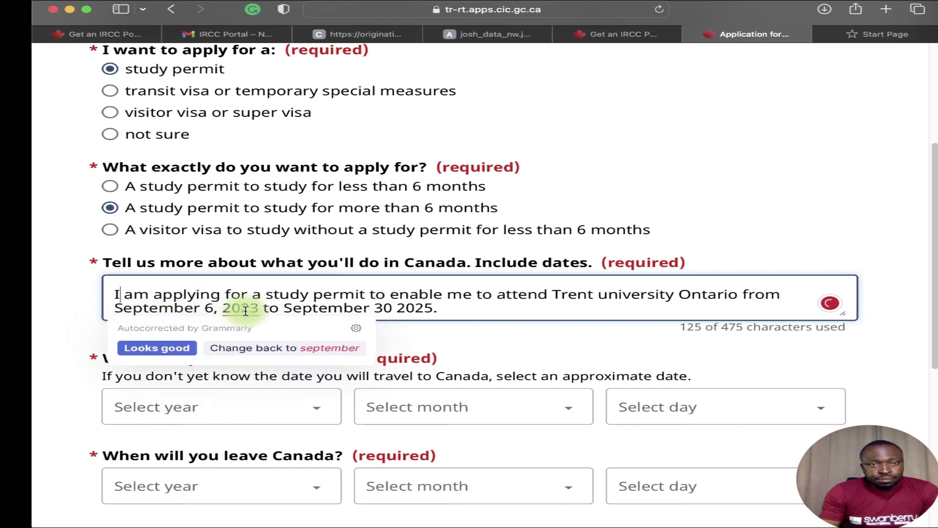
pyautogui.moveTo(245, 311)
pyautogui.click(239, 341)
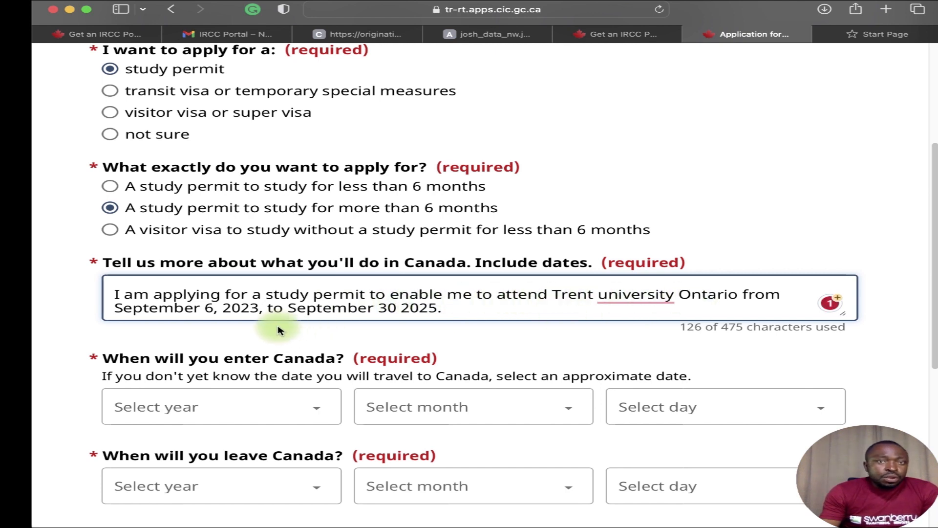
pyautogui.click(259, 308)
pyautogui.write(',')
# Capitalise University in Trent University and retype the final period after 2025.
pyautogui.click(452, 310)
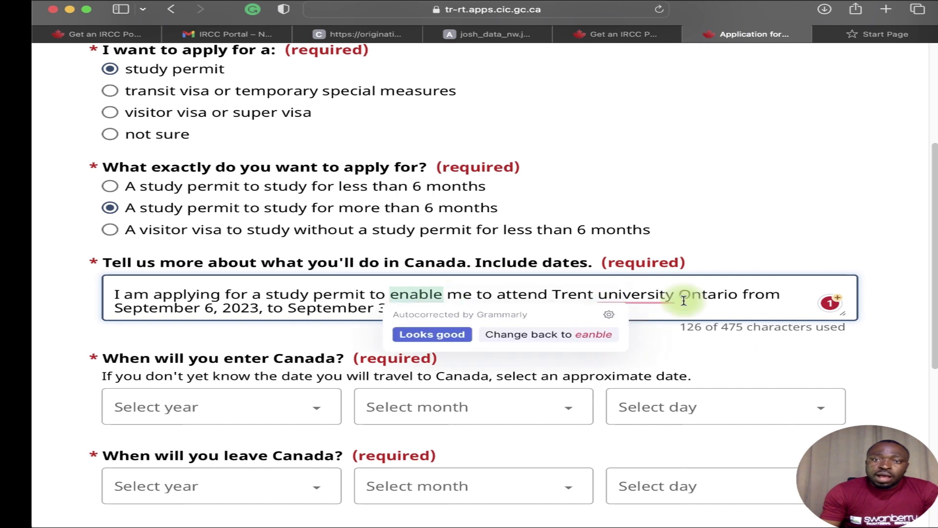
pyautogui.click(630, 332)
pyautogui.click(484, 307)
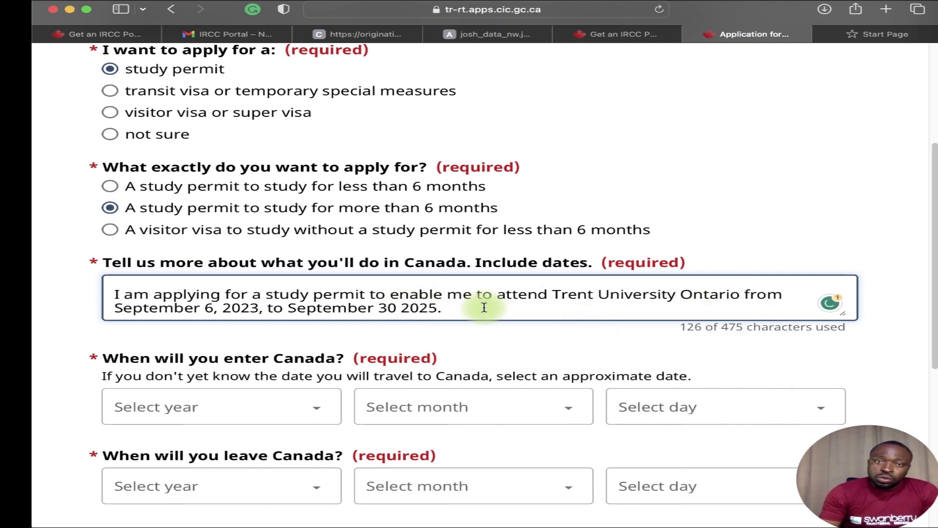
pyautogui.press('BackSpace')
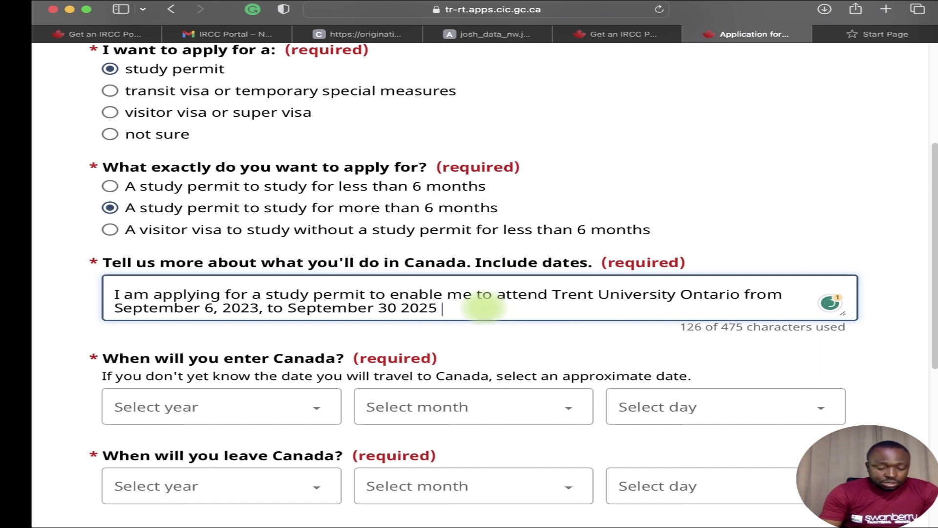
pyautogui.write('.')
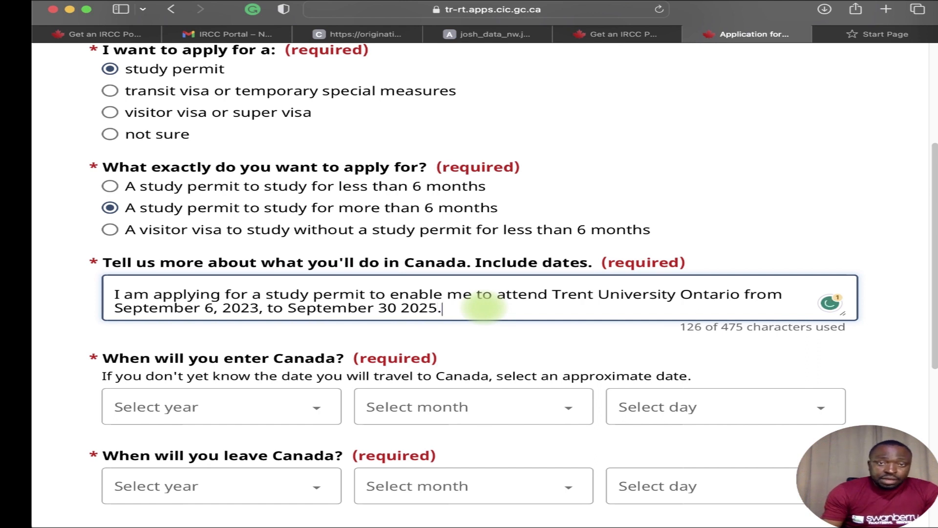
pyautogui.doubleClick(425, 297)
pyautogui.moveTo(425, 297)
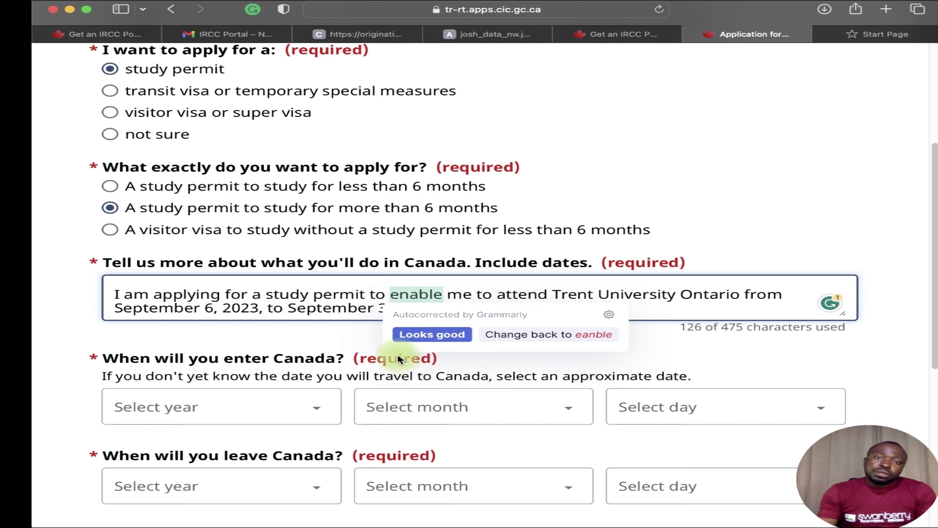
pyautogui.scroll(-3, 297, 359)
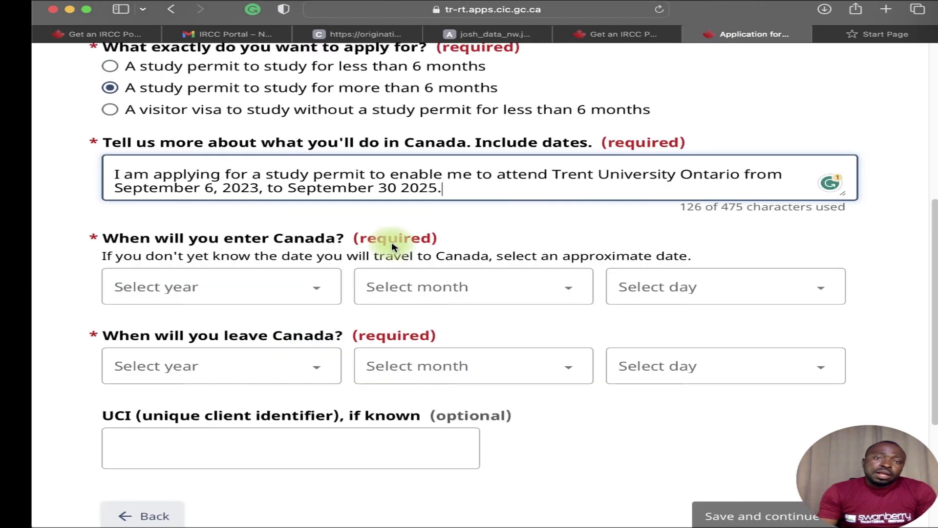
# Set the date of entering Canada to 1 September 2023.
pyautogui.click(308, 292)
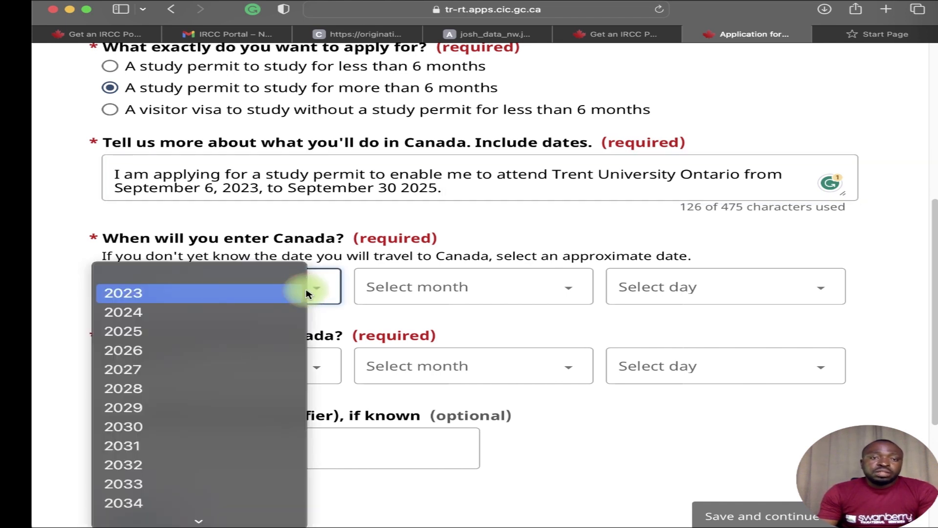
pyautogui.click(268, 297)
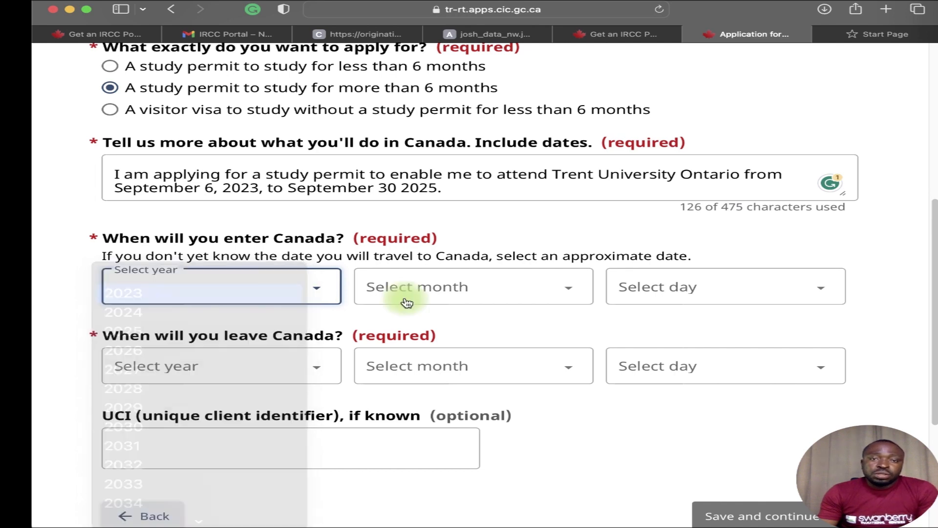
pyautogui.click(407, 303)
pyautogui.click(419, 331)
pyautogui.click(636, 294)
pyautogui.click(643, 294)
# Set the date of leaving Canada to 30 September 2025 and save the page.
pyautogui.click(220, 377)
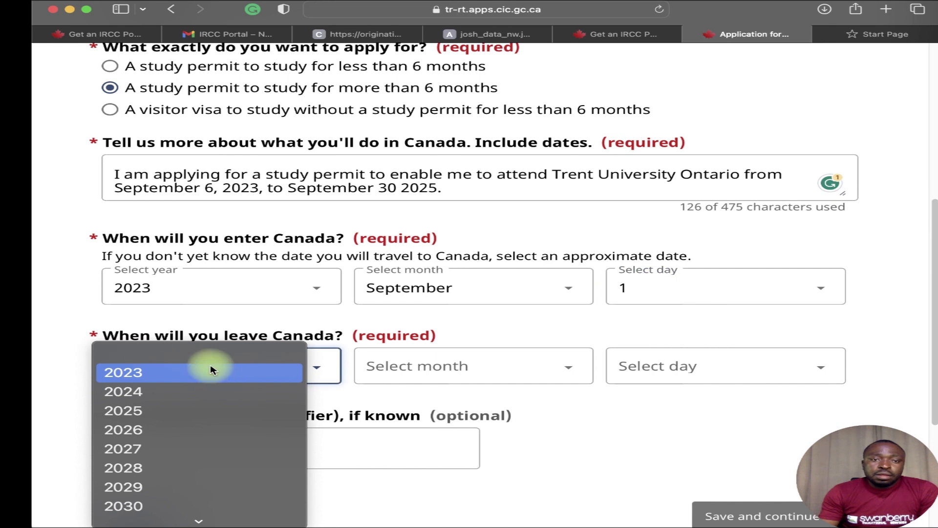
pyautogui.click(210, 411)
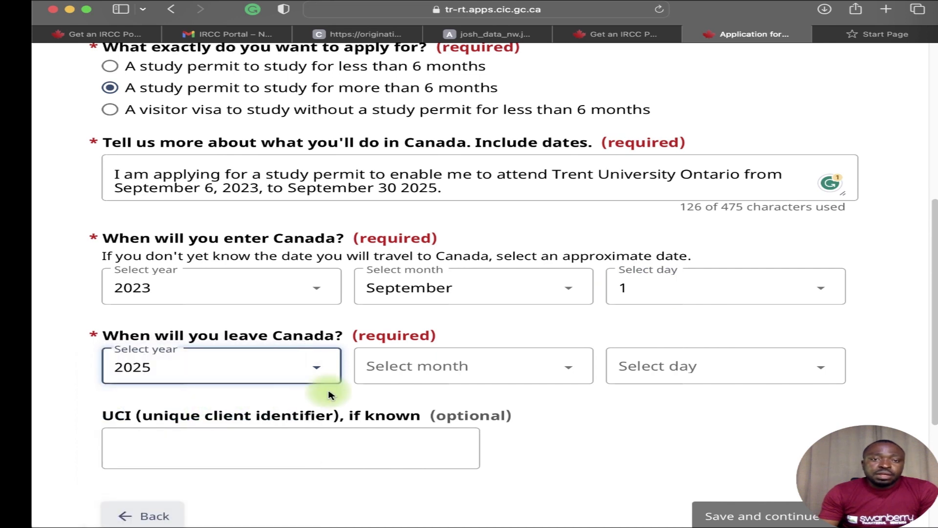
pyautogui.click(472, 364)
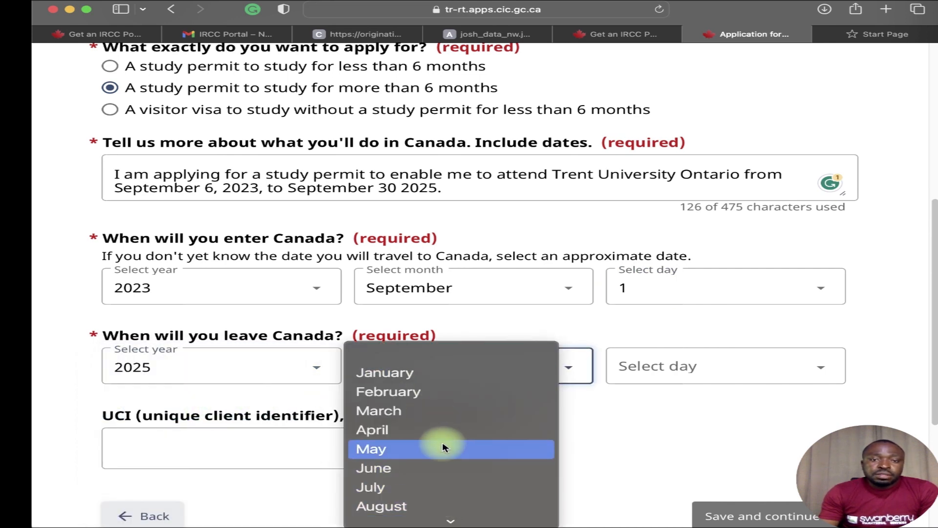
pyautogui.click(412, 468)
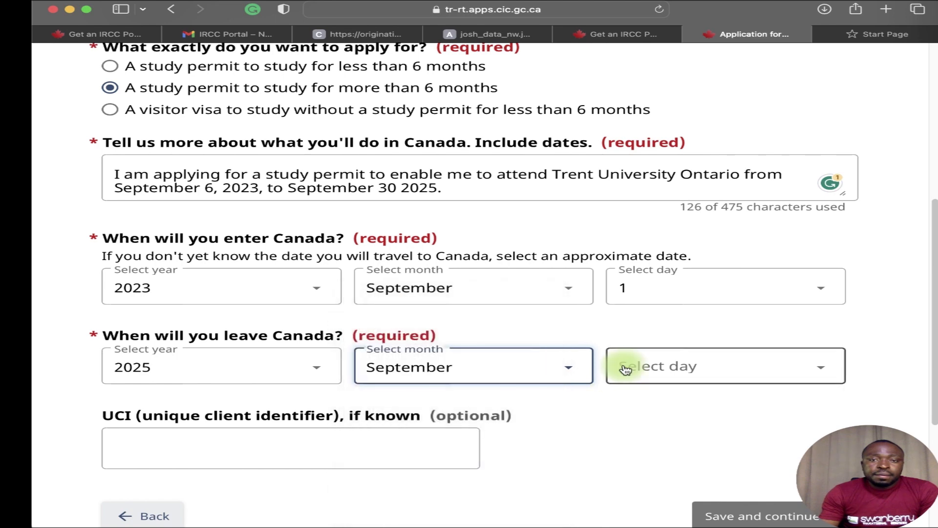
pyautogui.click(626, 369)
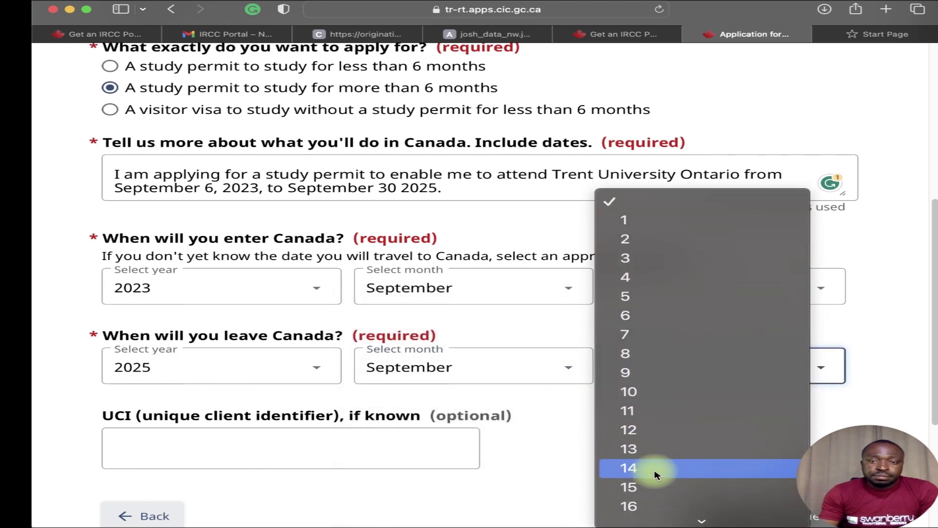
pyautogui.scroll(-5, 654, 472)
pyautogui.click(654, 517)
pyautogui.scroll(-3, 387, 371)
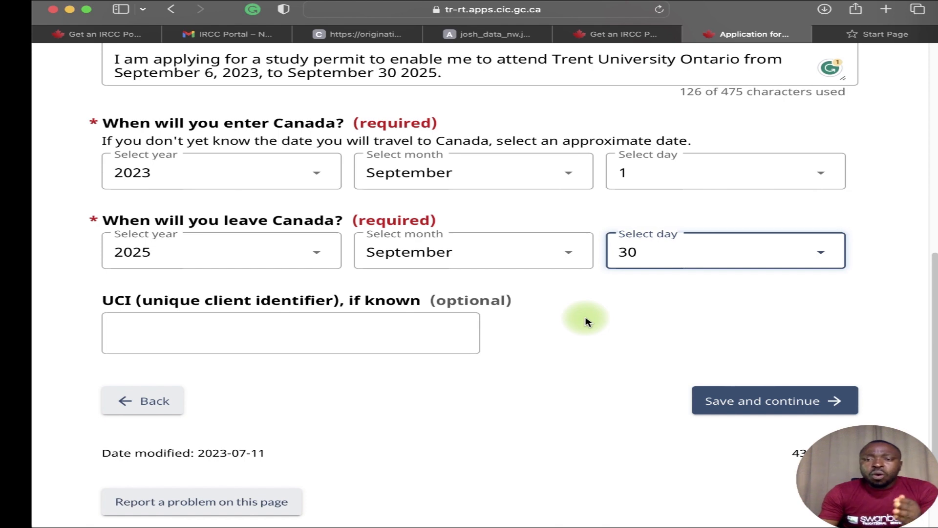
pyautogui.click(721, 395)
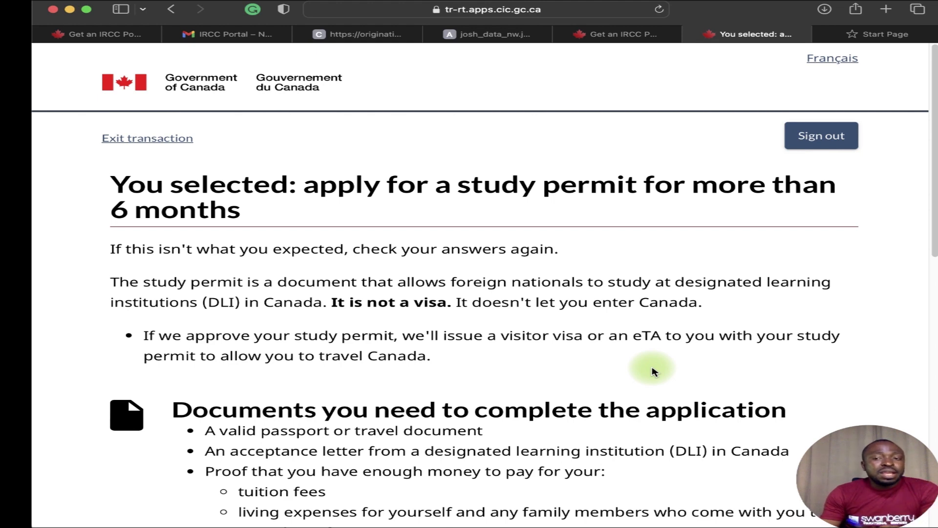
# Scroll through the required documents: passport, DLI acceptance letter and proof of funds.
pyautogui.scroll(-3, 613, 403)
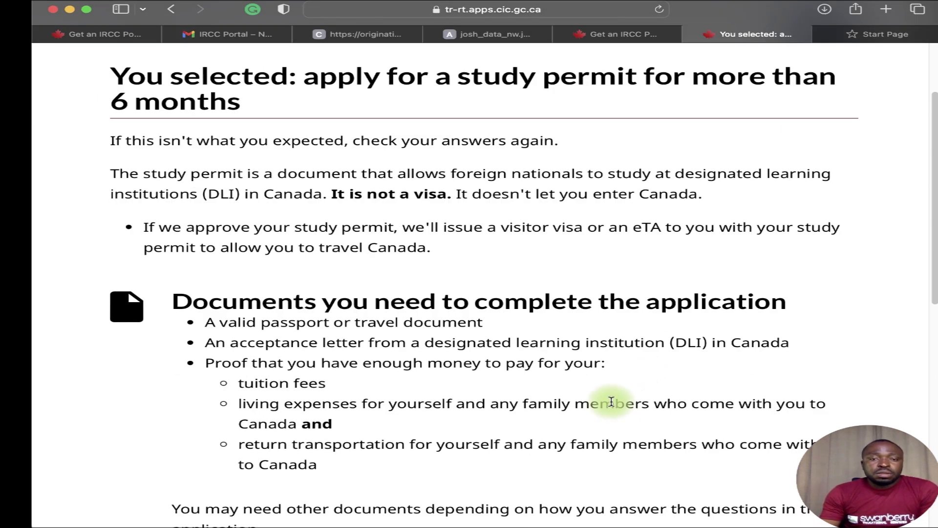
pyautogui.scroll(-10, 614, 403)
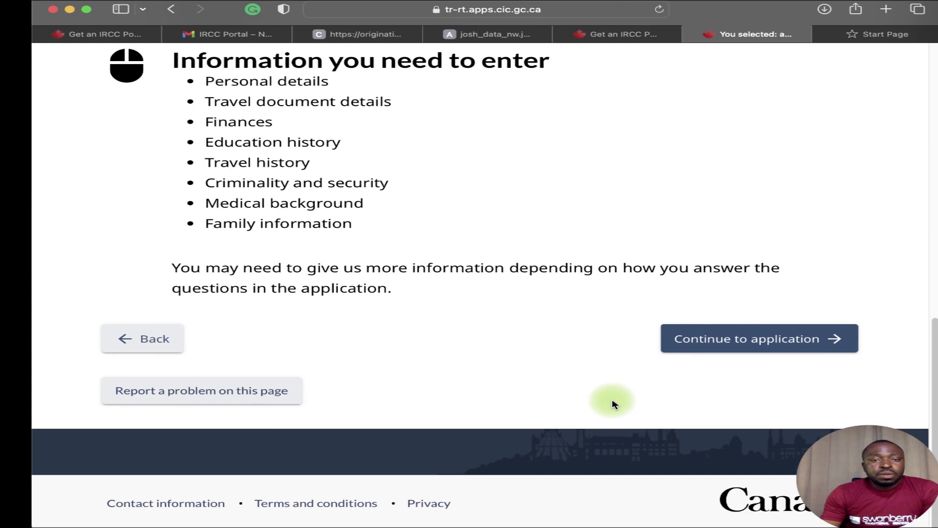
pyautogui.scroll(20, 597, 376)
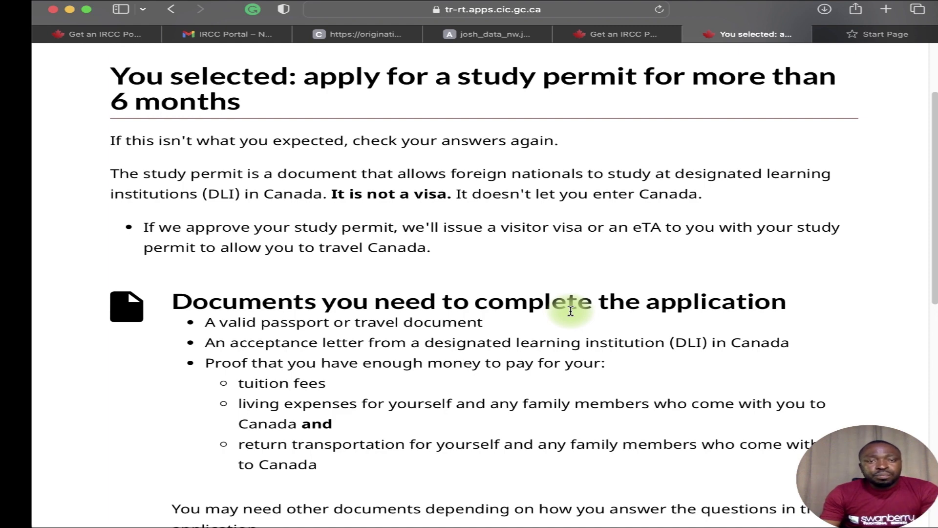
pyautogui.scroll(-5, 524, 359)
pyautogui.scroll(5, 523, 360)
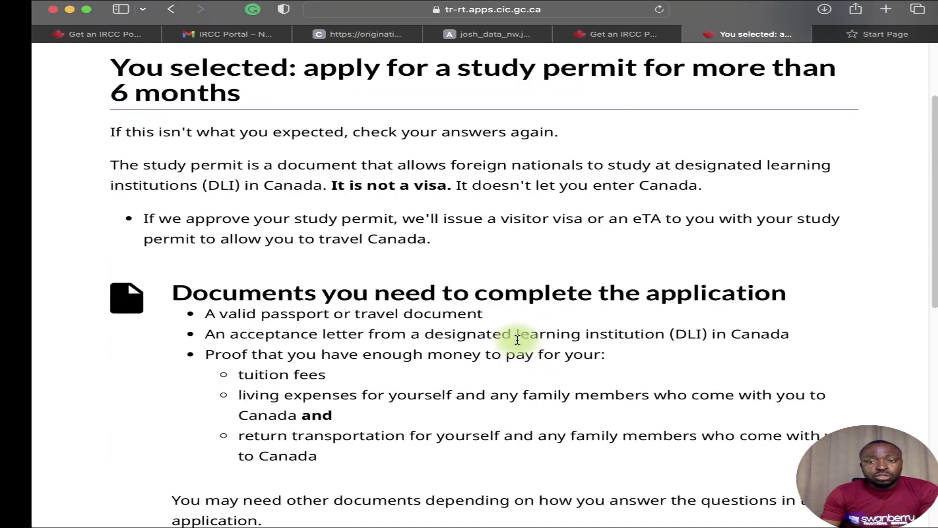
pyautogui.scroll(-1, 545, 350)
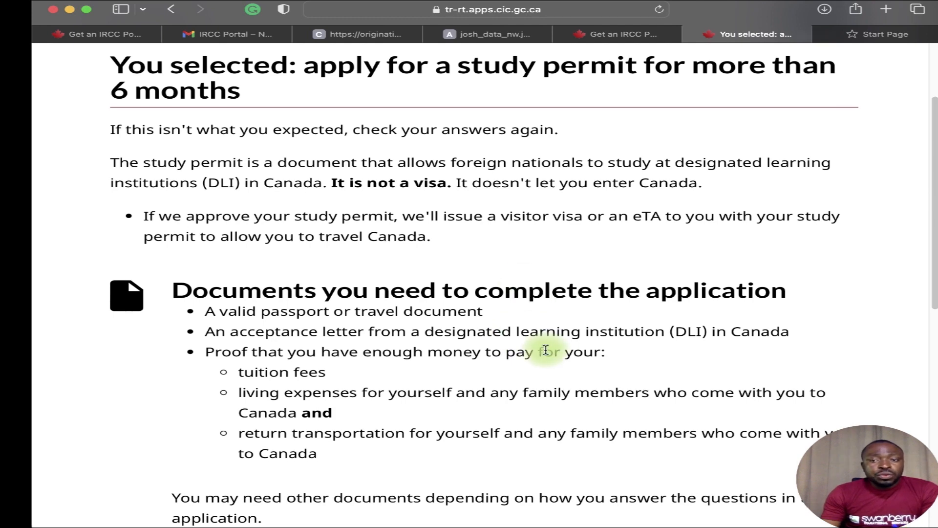
pyautogui.scroll(-8, 546, 350)
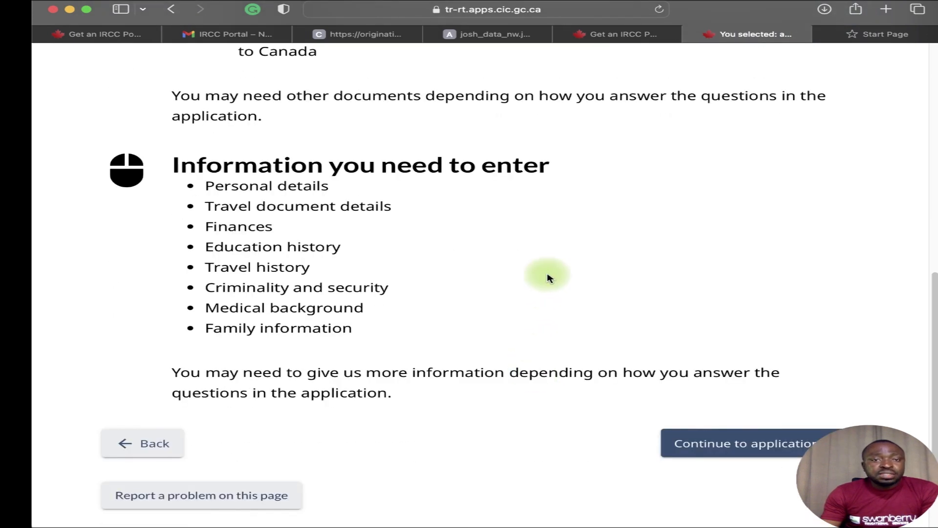
# Continue to the application and save No for applying on someone else's behalf.
pyautogui.click(749, 443)
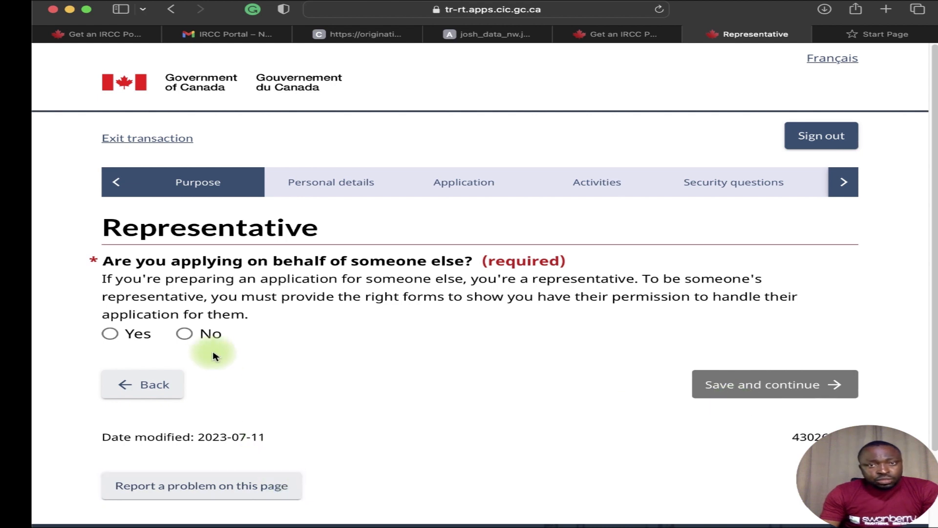
pyautogui.click(188, 335)
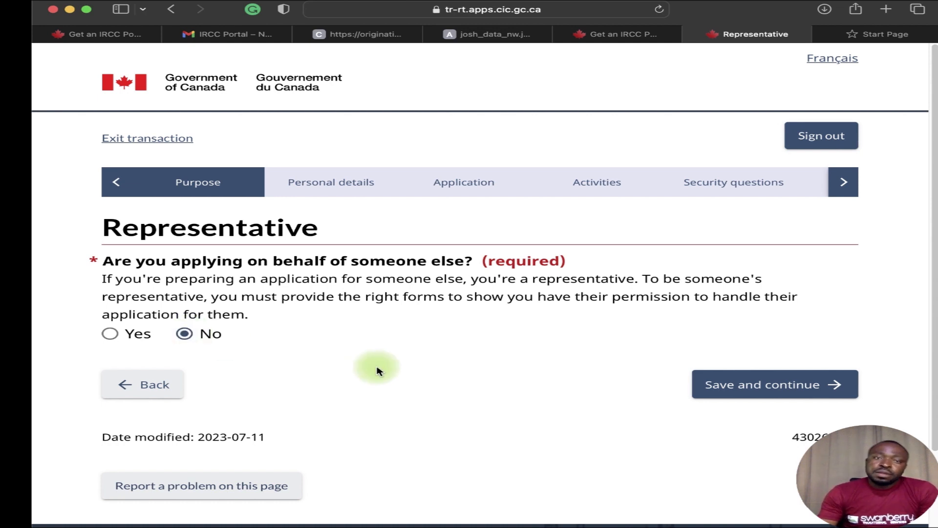
pyautogui.click(734, 393)
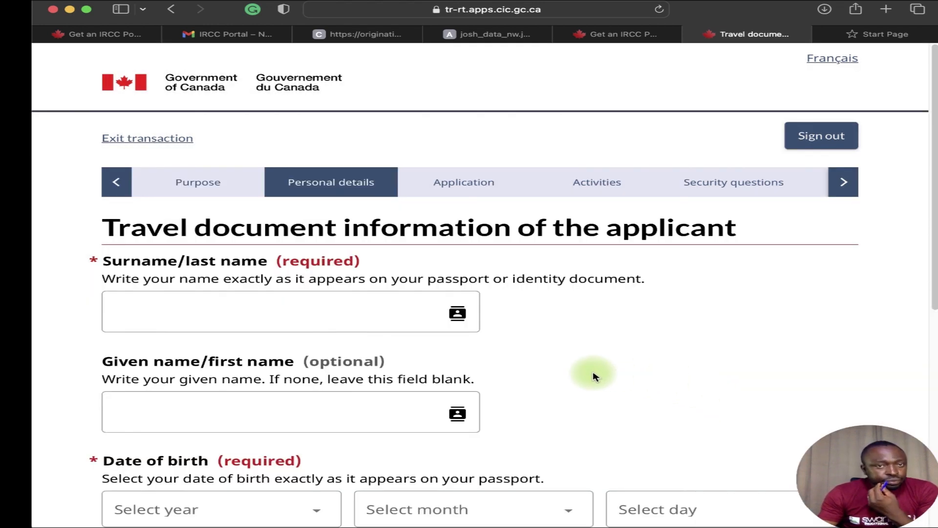
pyautogui.click(308, 319)
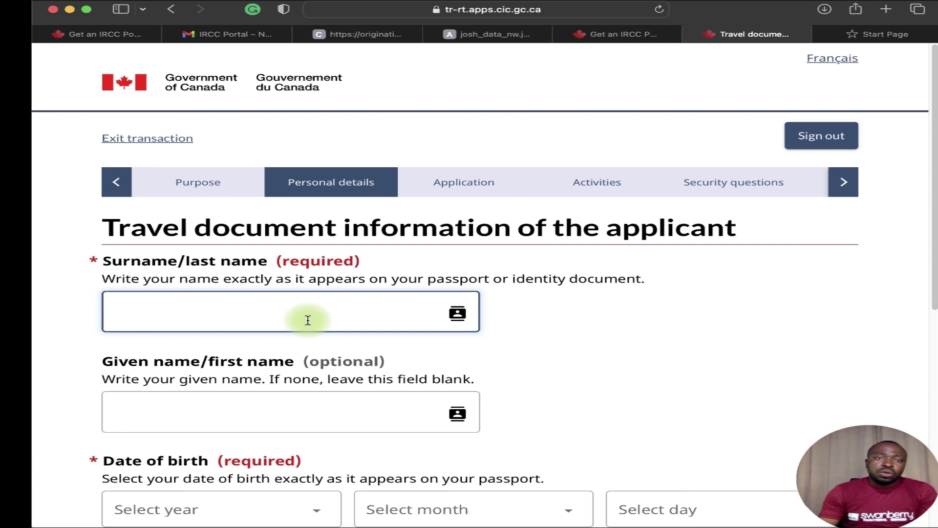
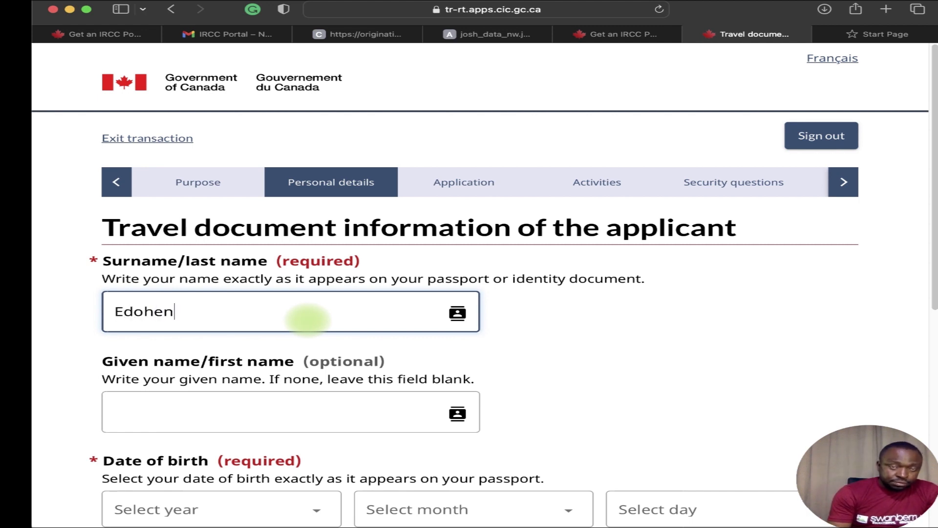
# Enter the applicant's surname and given names.
pyautogui.press('Tab')
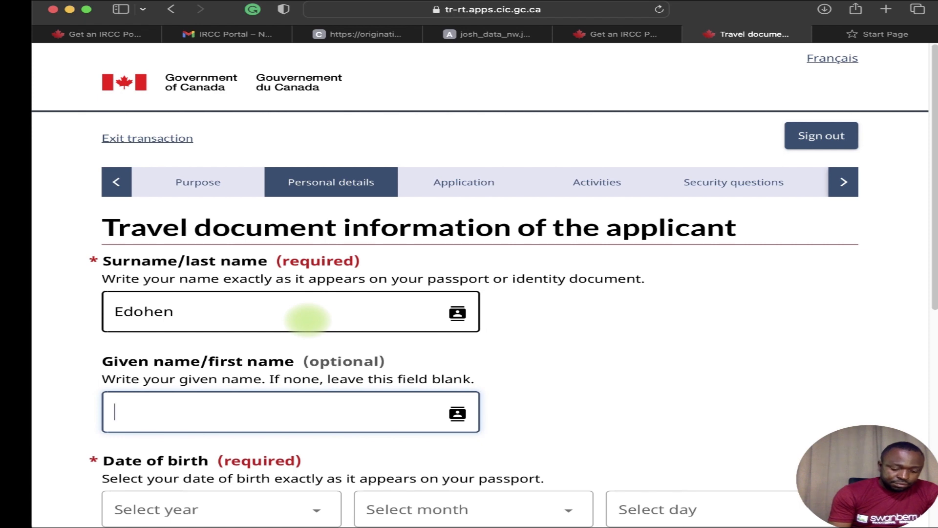
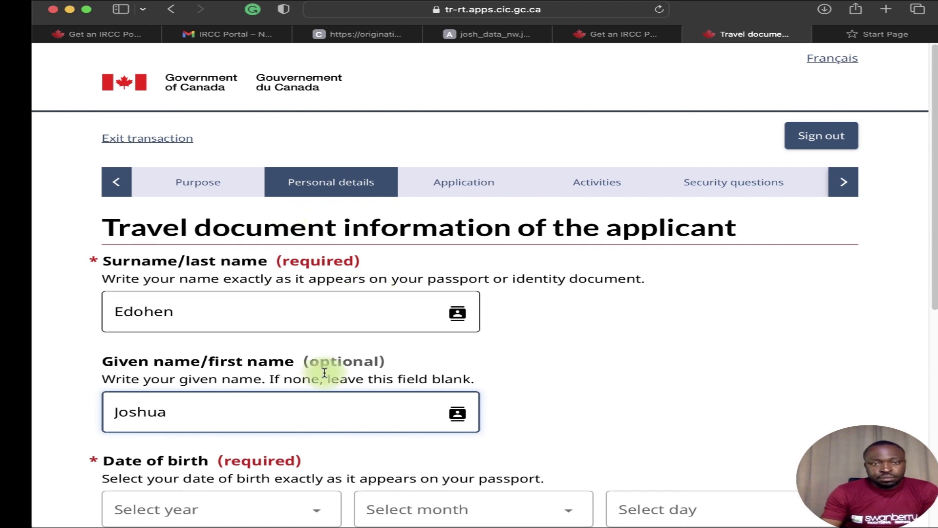
pyautogui.scroll(-5, 293, 393)
pyautogui.click(262, 214)
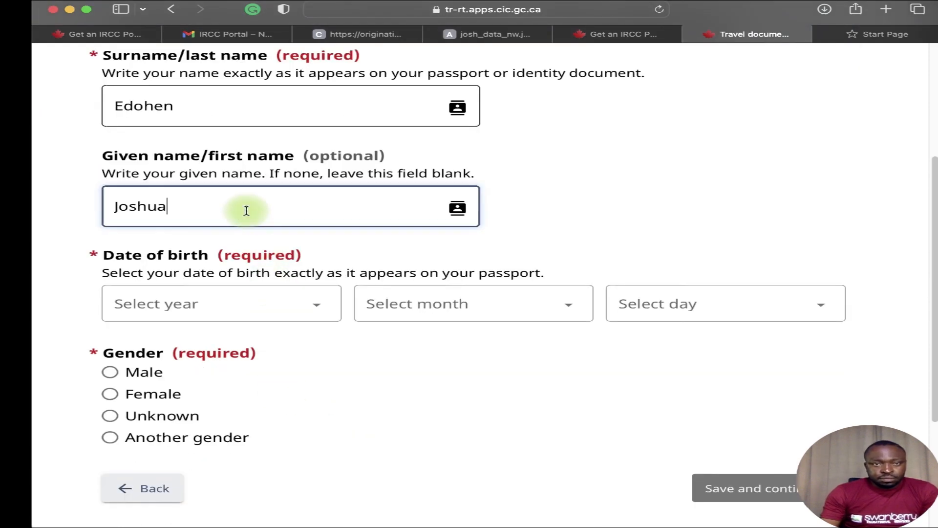
pyautogui.write('b')
pyautogui.press('BackSpace')
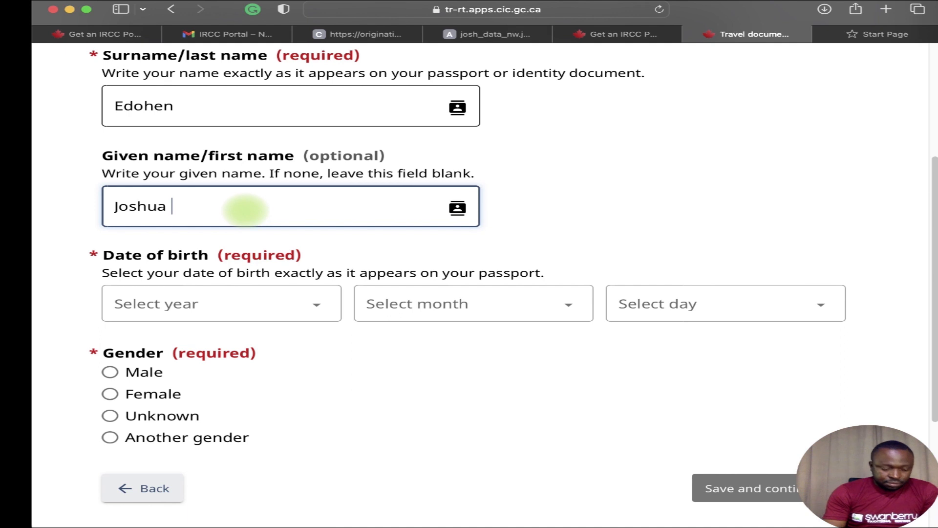
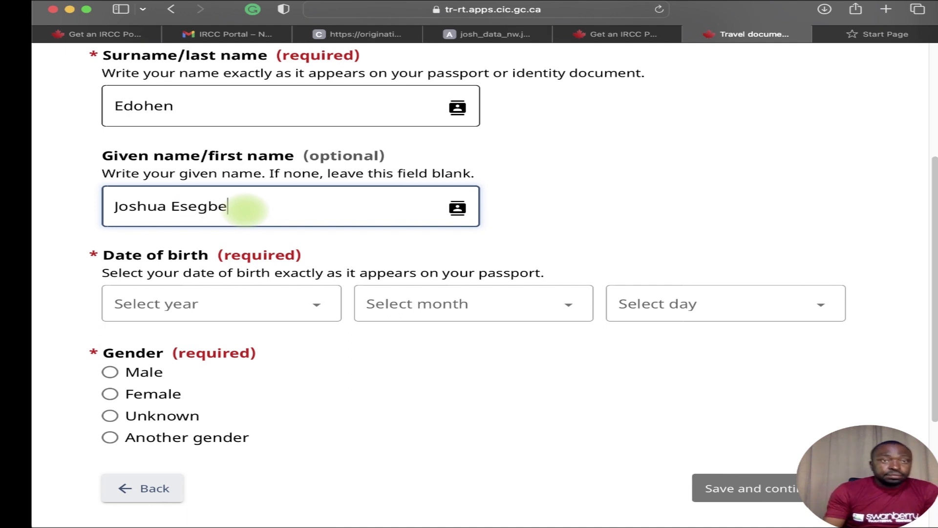
pyautogui.click(289, 308)
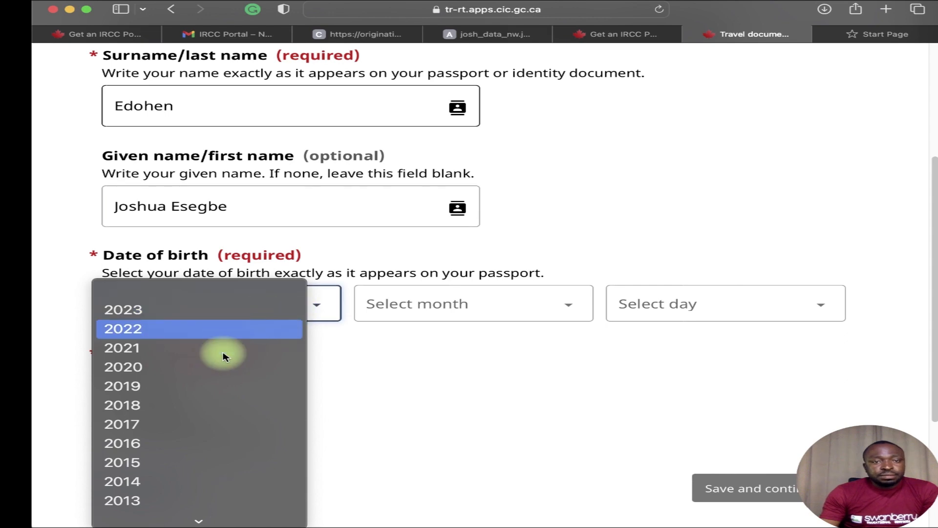
pyautogui.scroll(-15, 223, 355)
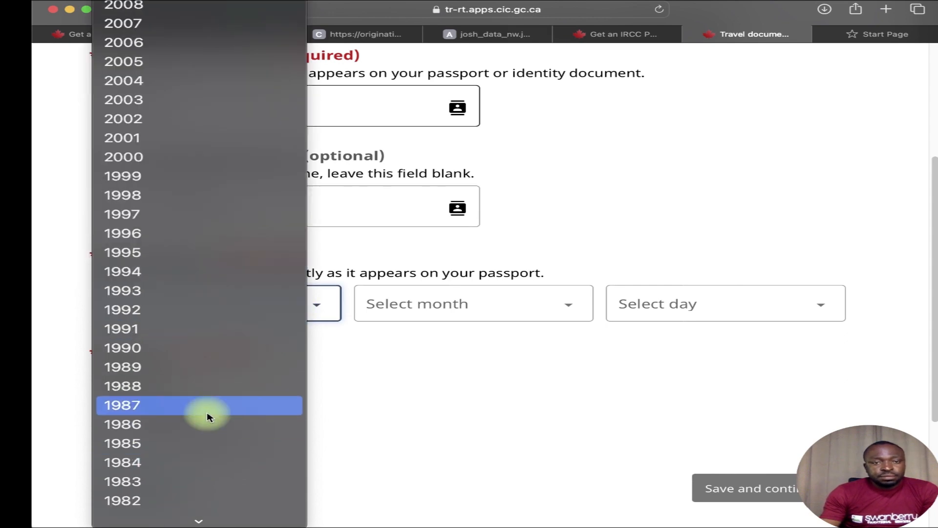
pyautogui.click(207, 413)
pyautogui.click(462, 301)
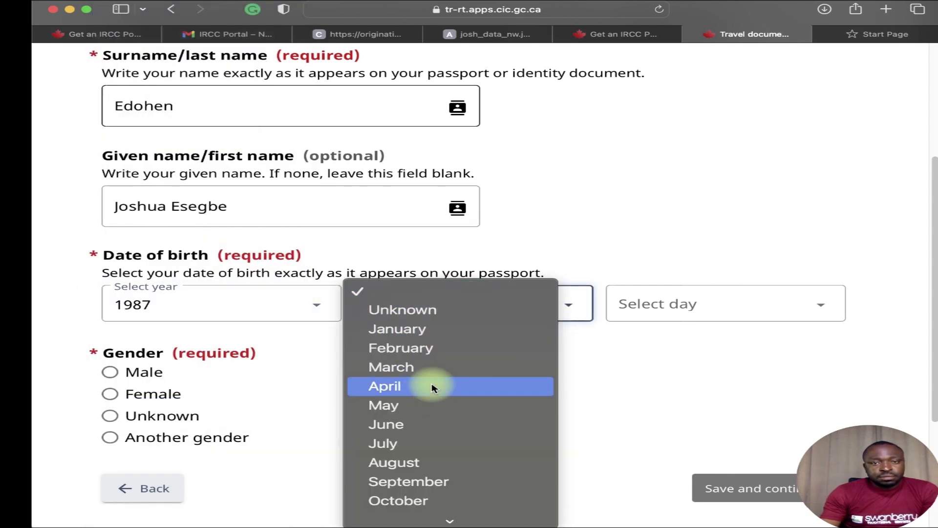
pyautogui.click(429, 408)
pyautogui.click(656, 307)
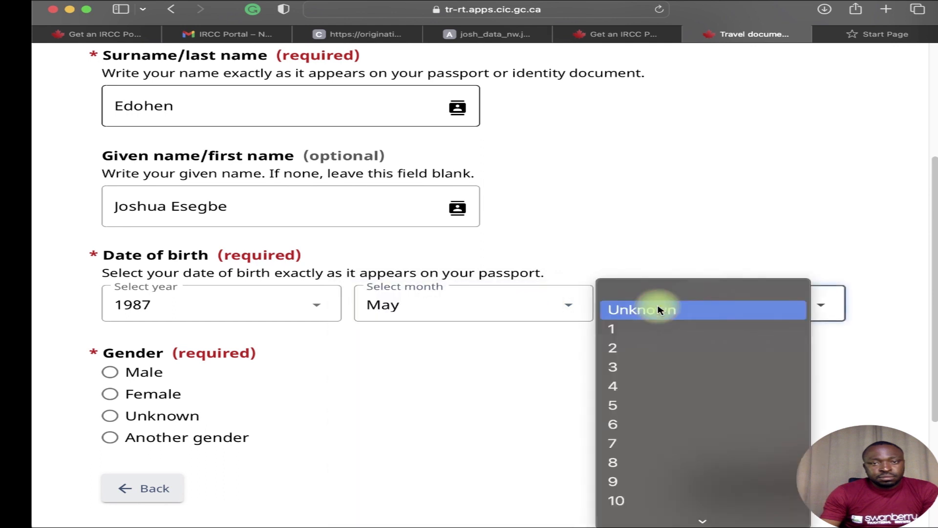
pyautogui.click(607, 461)
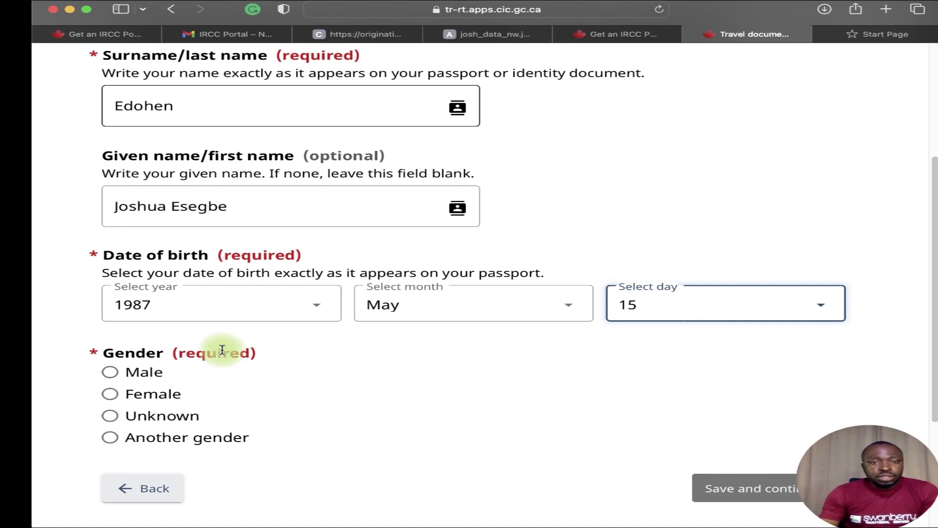
pyautogui.click(110, 373)
pyautogui.scroll(-1, 684, 435)
pyautogui.click(744, 449)
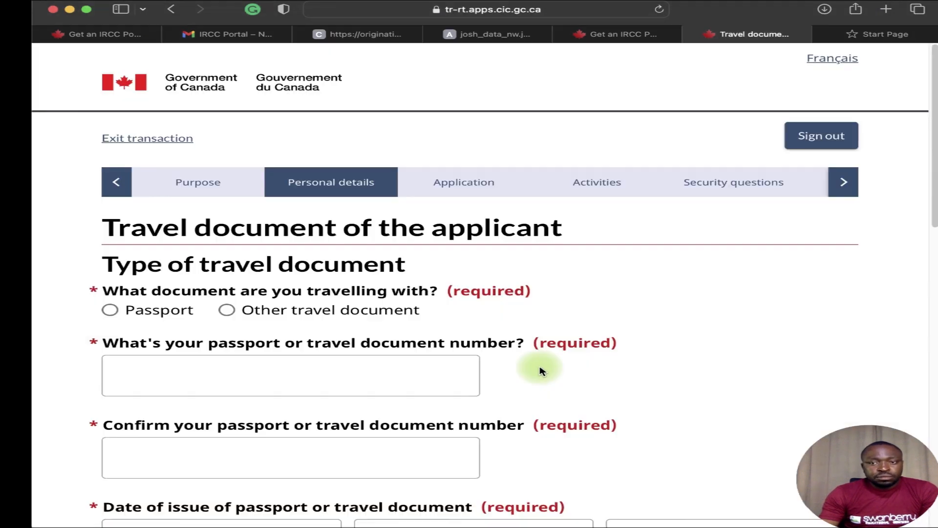
# Mark the travel document as a regular passport.
pyautogui.scroll(-4, 462, 381)
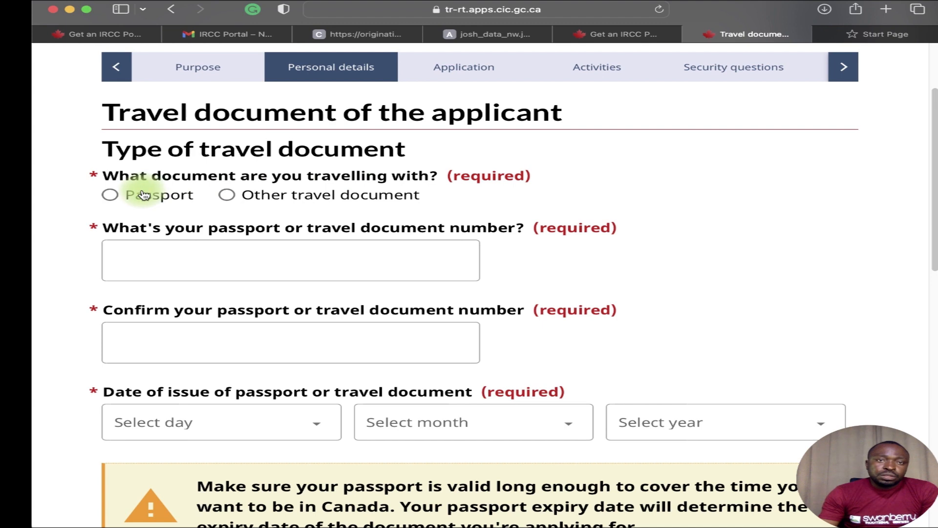
pyautogui.click(121, 198)
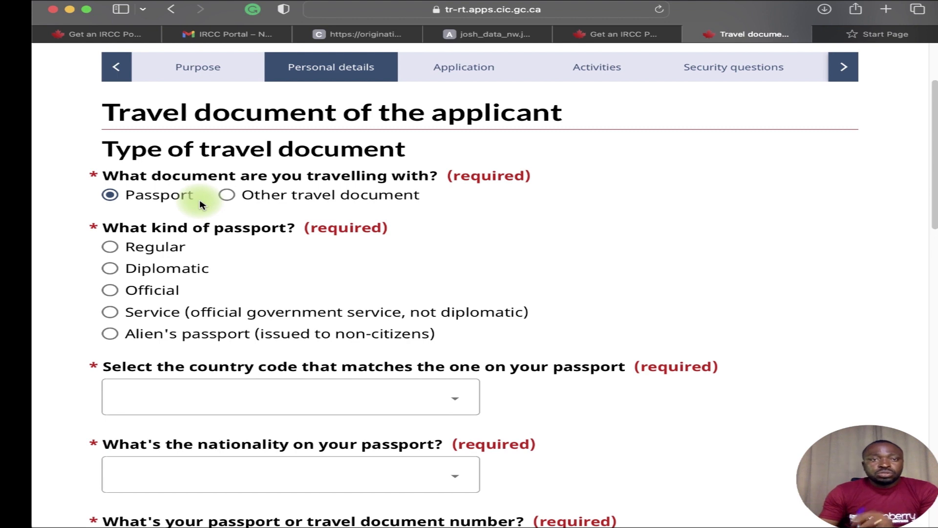
pyautogui.click(128, 250)
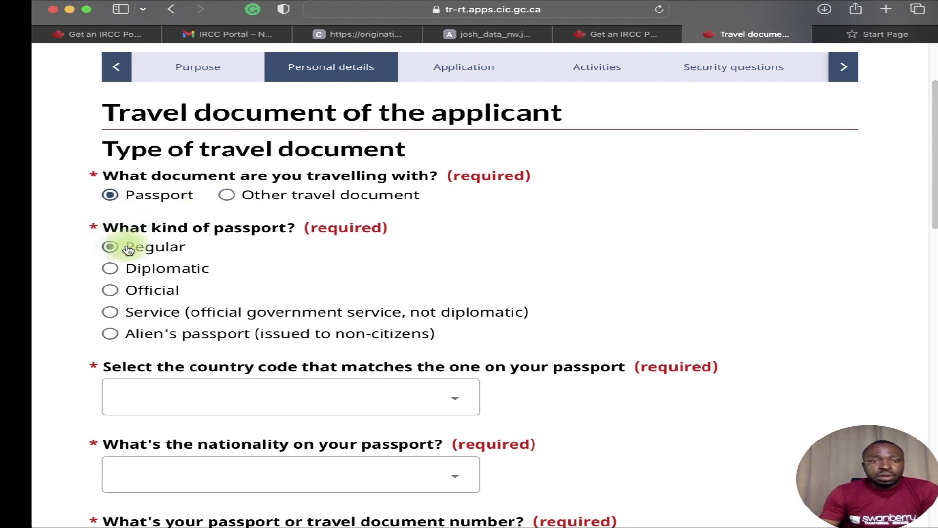
# Set the passport country code to NGA (Nigeria) and the nationality to Nigeria.
pyautogui.click(275, 399)
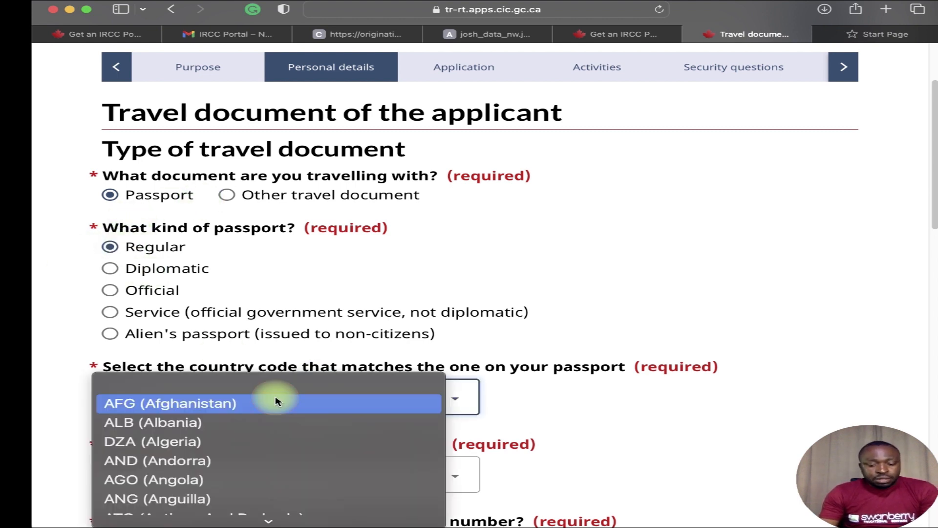
pyautogui.click(479, 308)
pyautogui.scroll(-3, 389, 327)
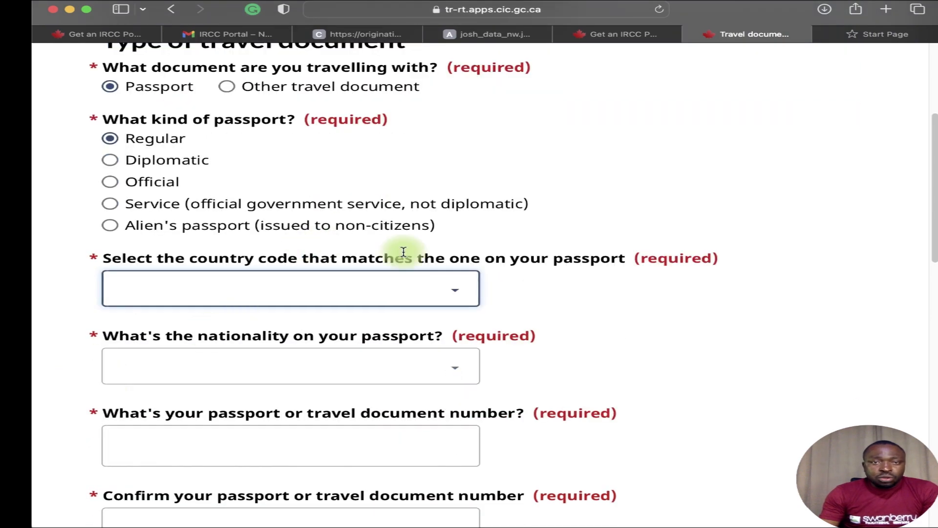
pyautogui.click(433, 287)
pyautogui.press('o')
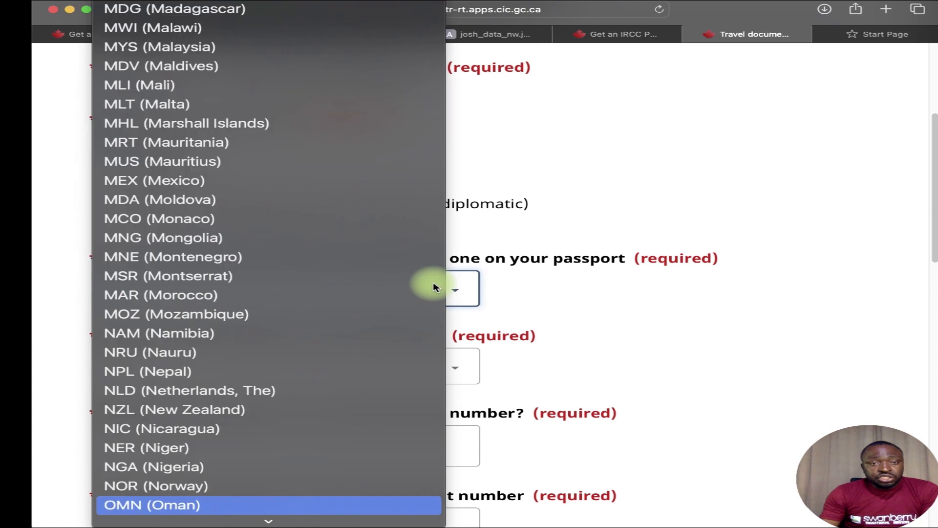
pyautogui.click(291, 469)
pyautogui.scroll(-5, 309, 456)
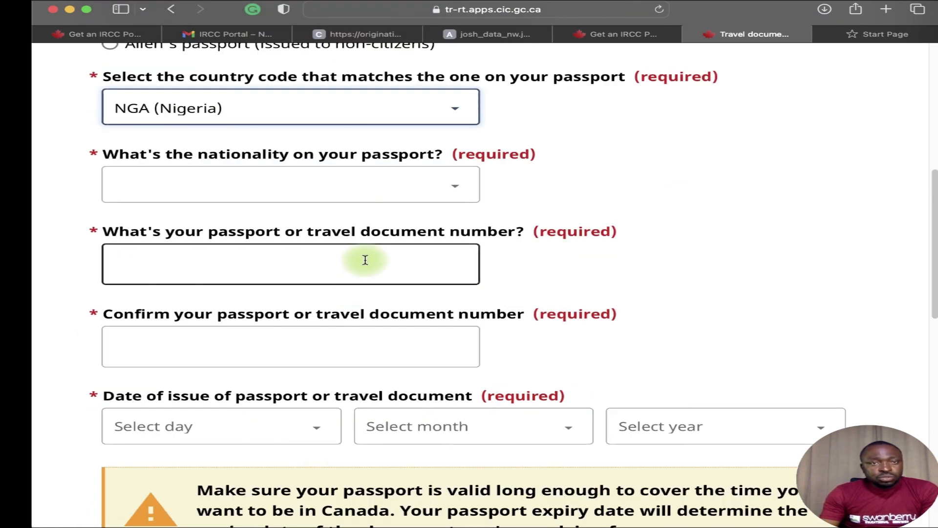
pyautogui.click(393, 200)
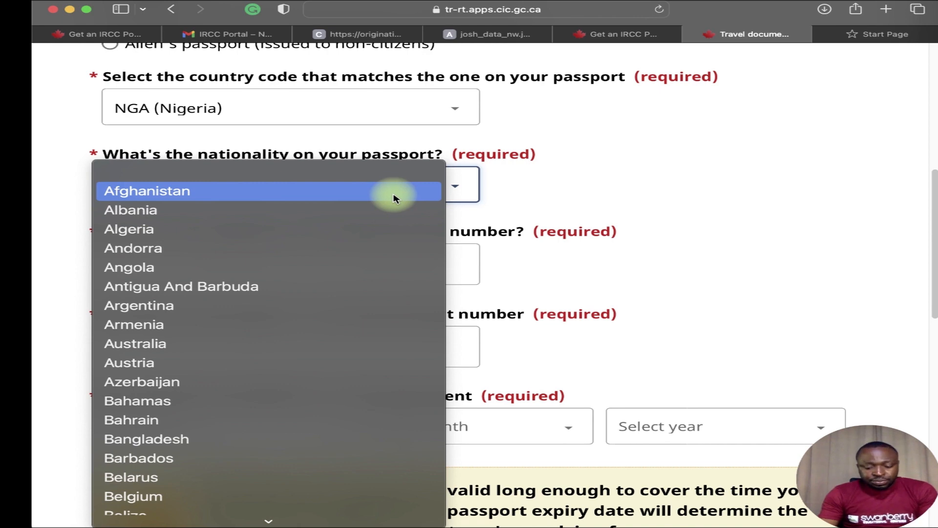
pyautogui.scroll(-10, 393, 197)
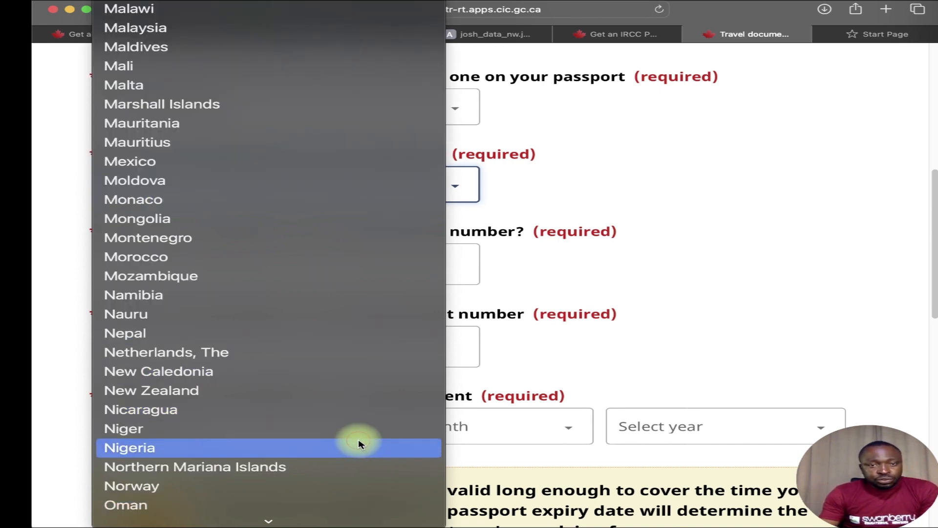
pyautogui.click(360, 442)
pyautogui.scroll(-1, 310, 293)
# Check the passport image, close the old account sign-up and invitation code tabs, and return to the passport number field.
pyautogui.click(255, 240)
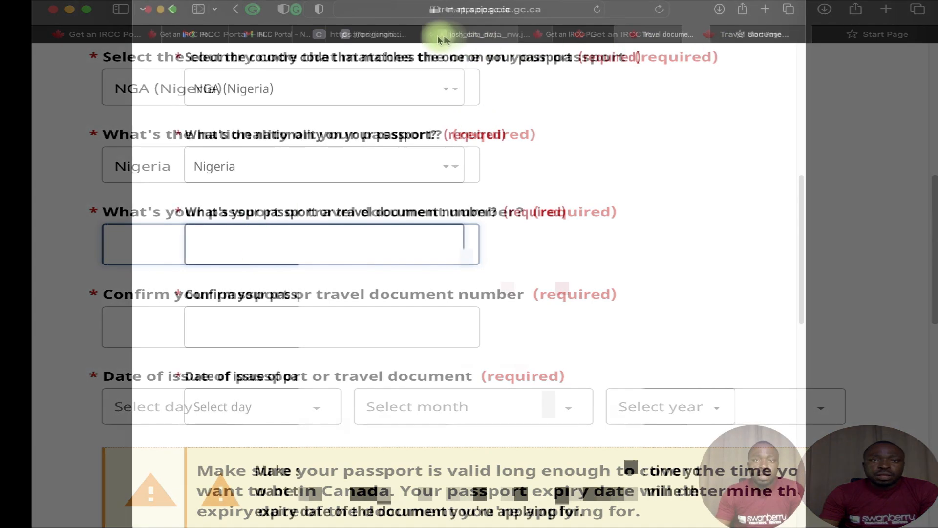
pyautogui.click(472, 34)
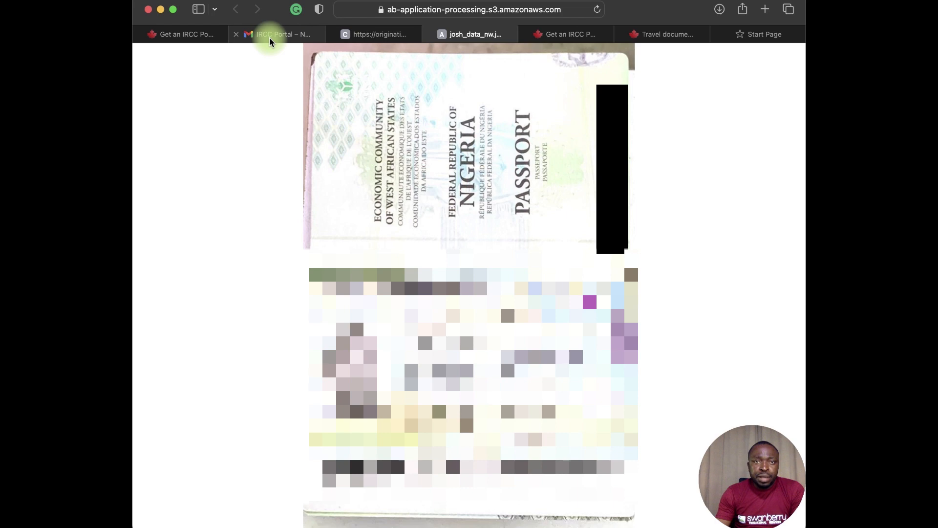
pyautogui.click(187, 35)
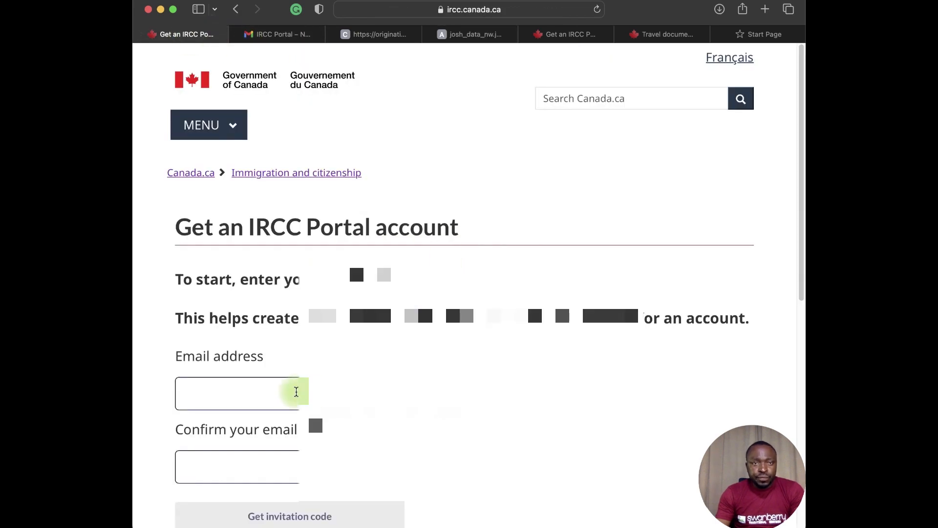
pyautogui.click(141, 35)
pyautogui.click(537, 34)
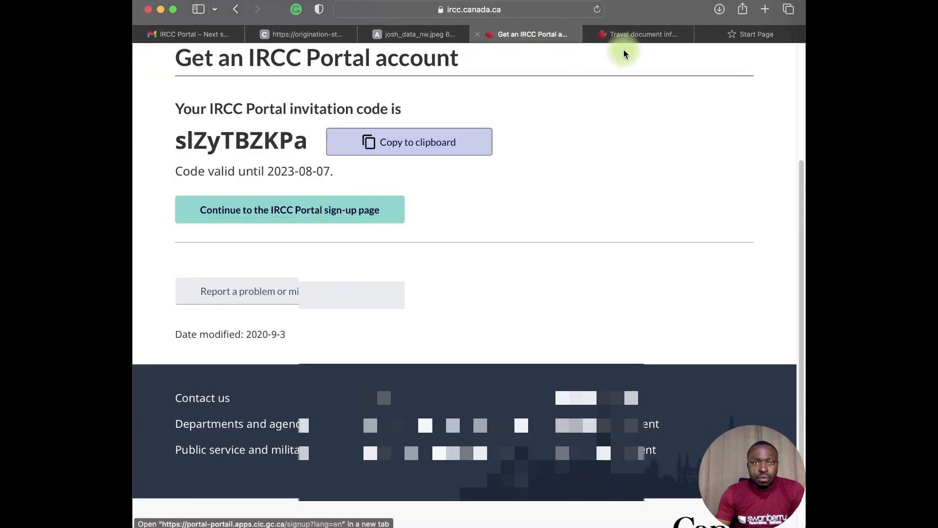
pyautogui.click(479, 33)
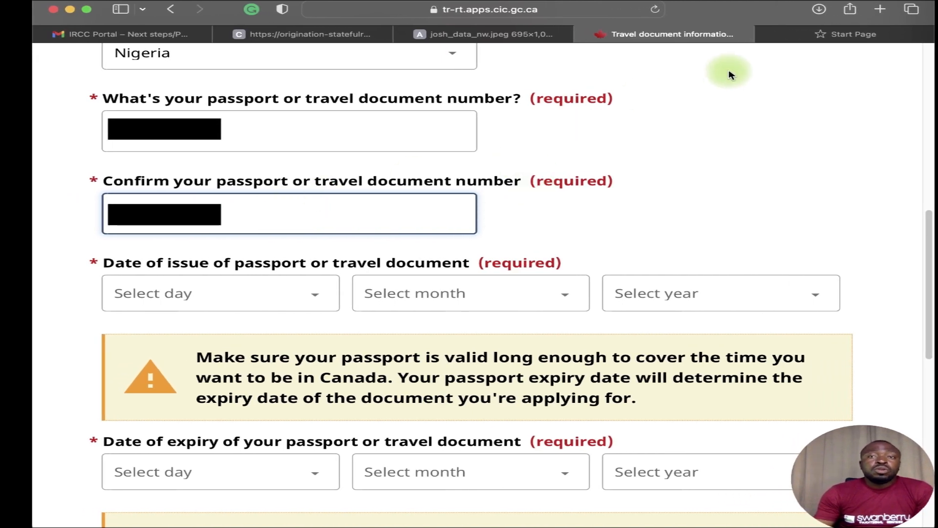
# Set the passport issue date to 15 May 2020.
pyautogui.click(404, 33)
pyautogui.scroll(-2, 313, 264)
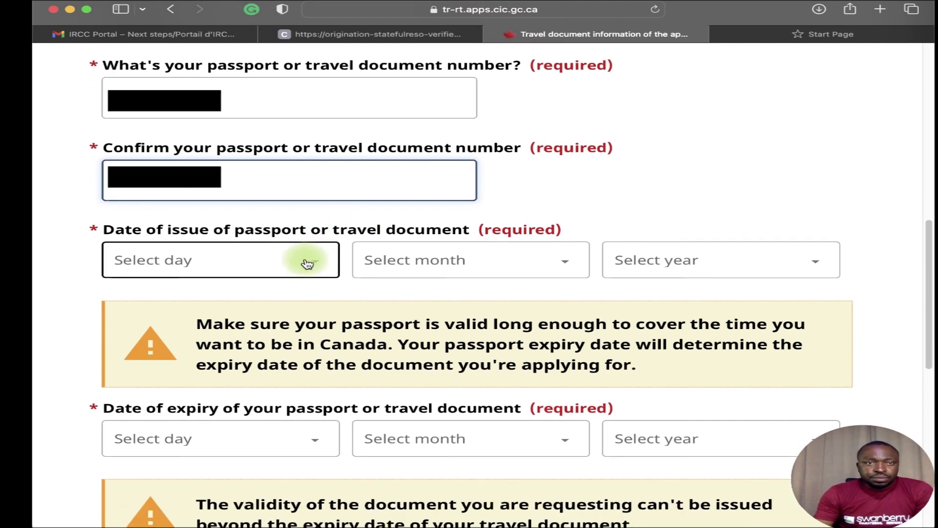
pyautogui.click(310, 264)
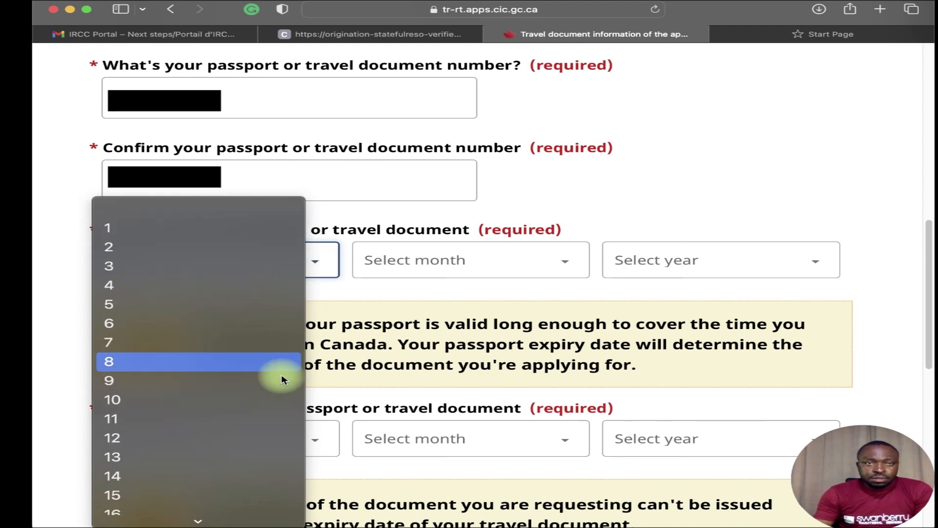
pyautogui.click(249, 457)
pyautogui.click(430, 259)
pyautogui.click(400, 348)
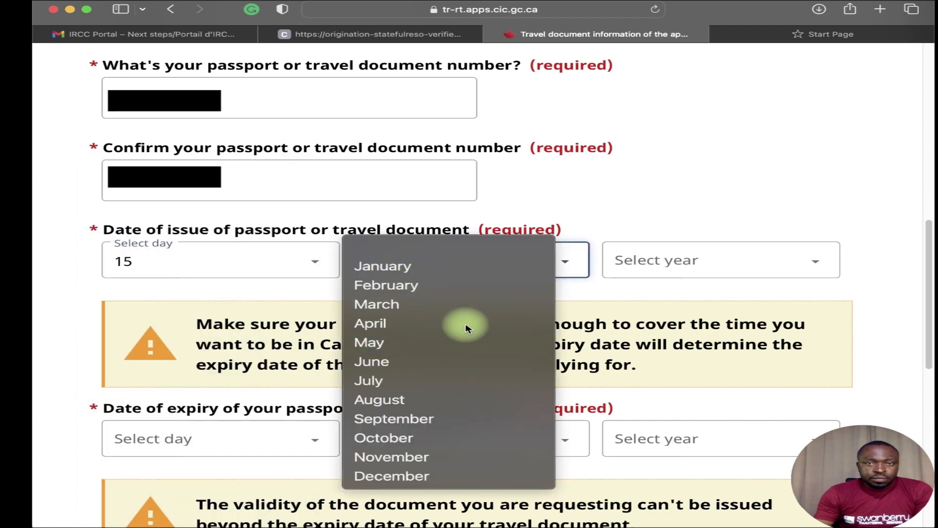
pyautogui.click(629, 260)
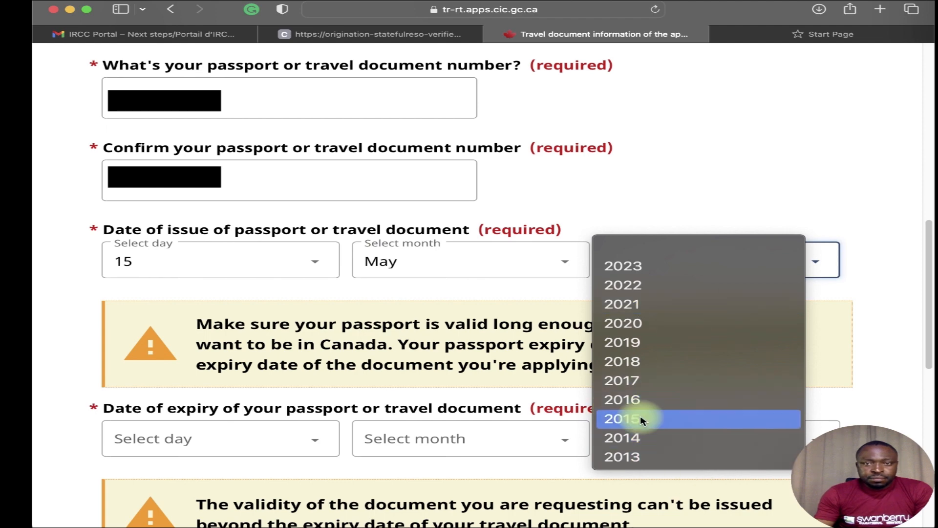
pyautogui.click(676, 216)
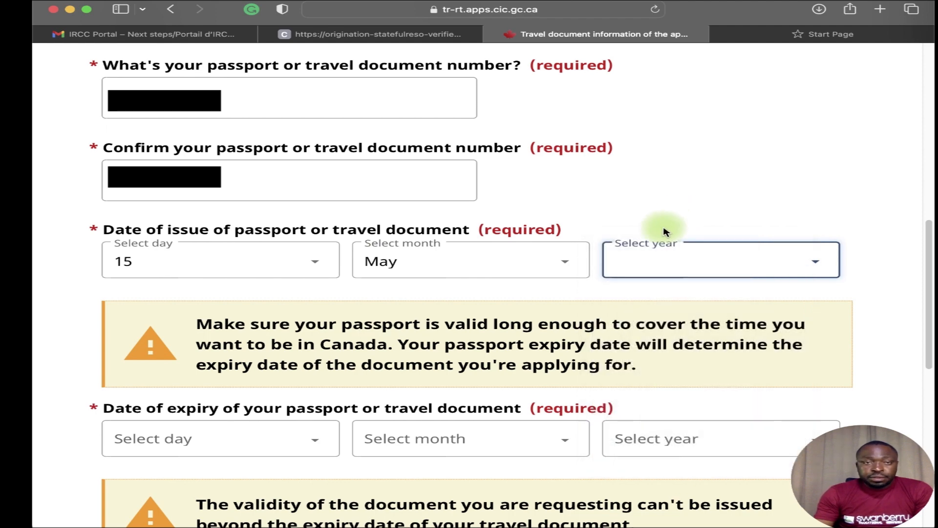
pyautogui.click(692, 262)
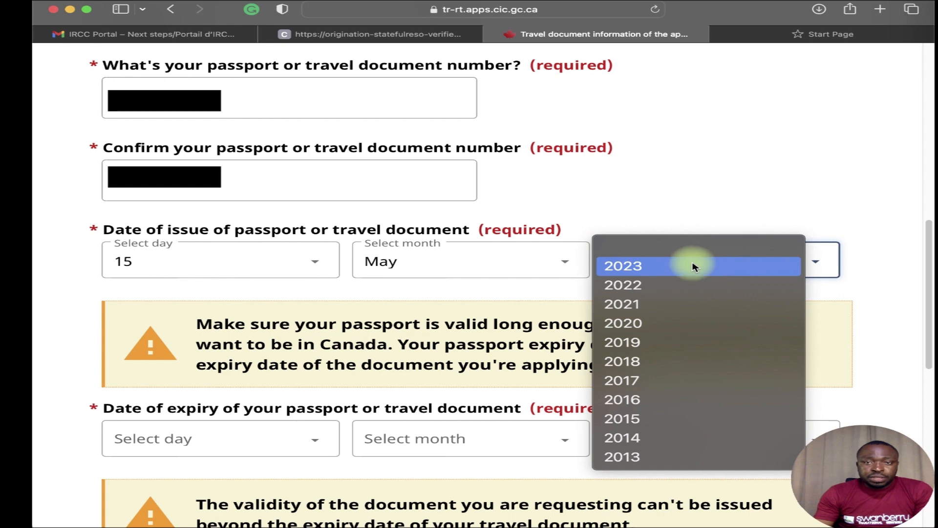
pyautogui.click(655, 324)
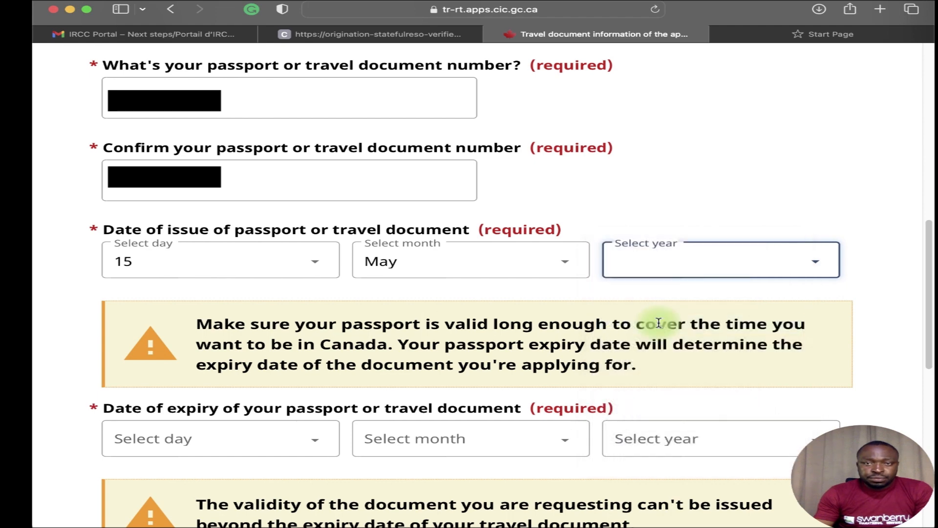
# Set the passport expiry date to 14 May 2025.
pyautogui.scroll(-3, 359, 305)
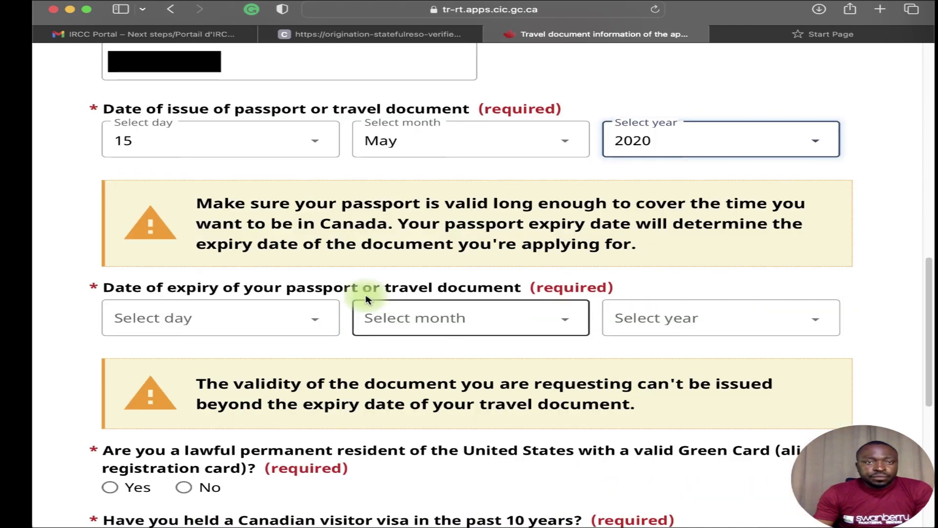
pyautogui.click(251, 316)
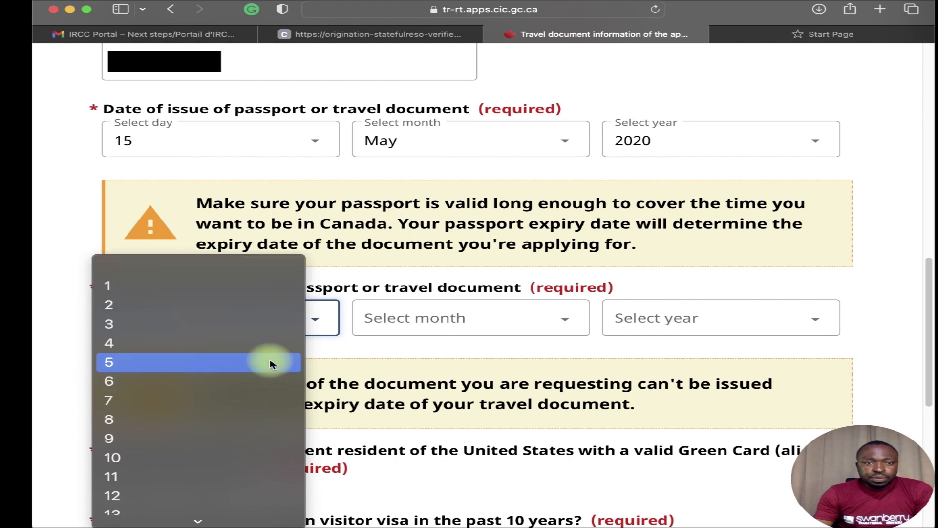
pyautogui.scroll(-3, 264, 420)
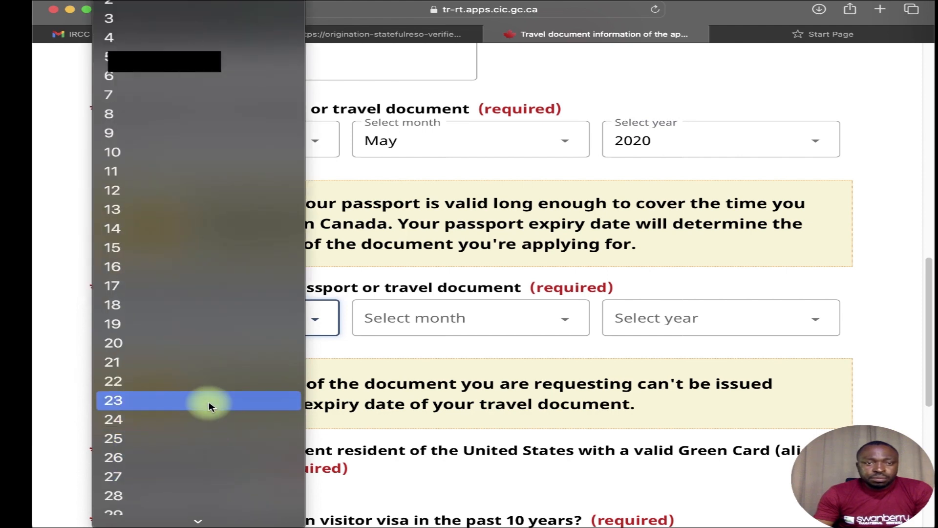
pyautogui.click(522, 105)
pyautogui.click(200, 306)
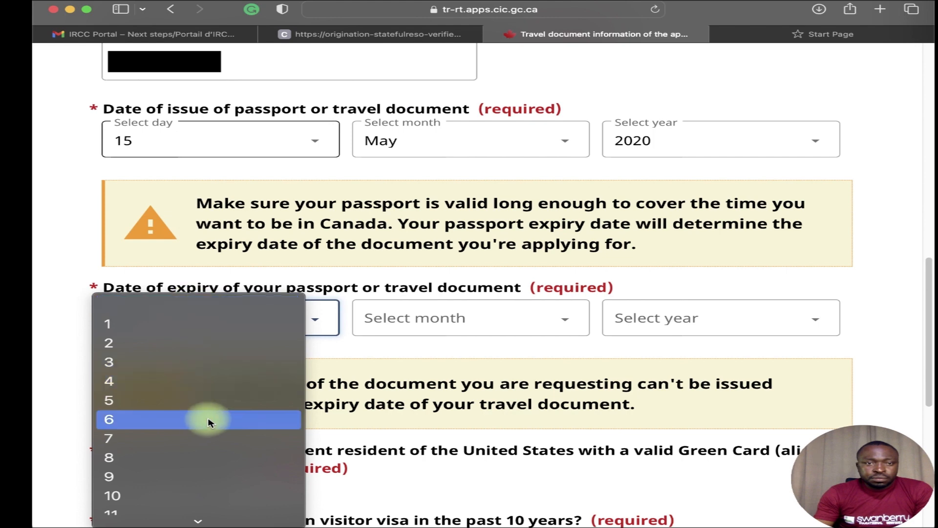
pyautogui.scroll(-2, 199, 419)
pyautogui.click(205, 493)
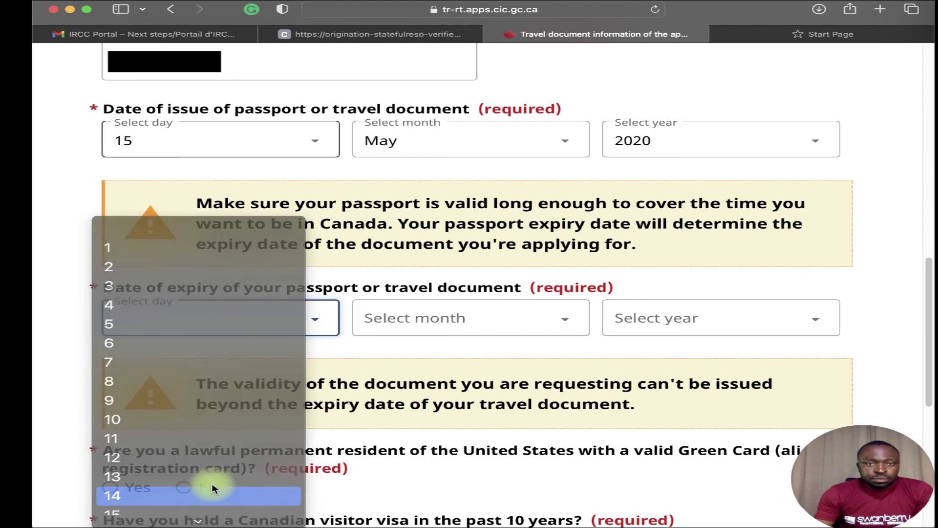
pyautogui.click(464, 315)
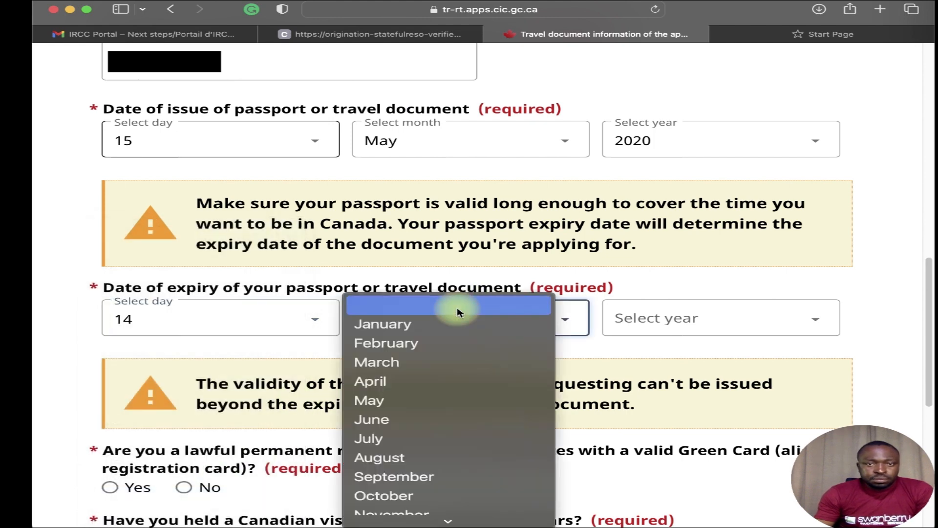
pyautogui.click(412, 401)
pyautogui.click(666, 315)
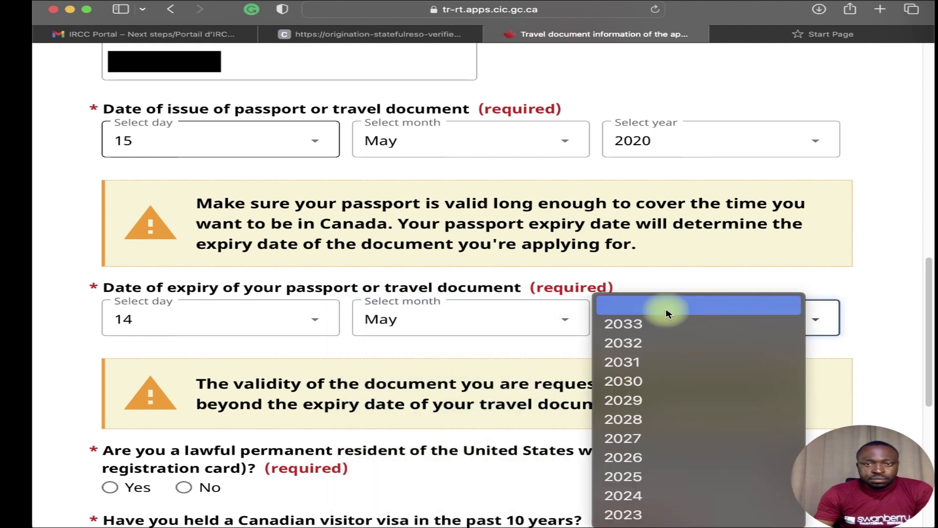
pyautogui.click(704, 476)
# Answer No to the Green Card, Canadian visa and U.S. visa questions, Yes to air travel, and save.
pyautogui.scroll(-2, 420, 360)
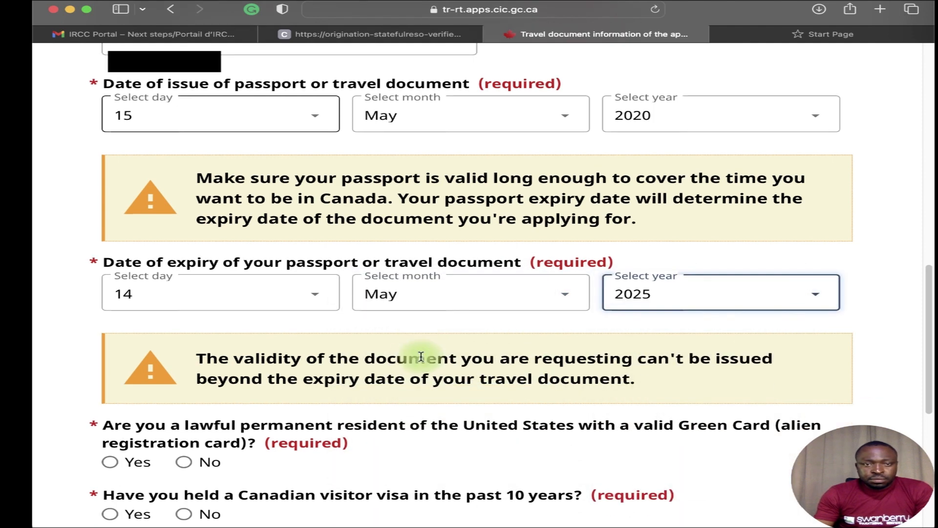
pyautogui.scroll(-1, 421, 360)
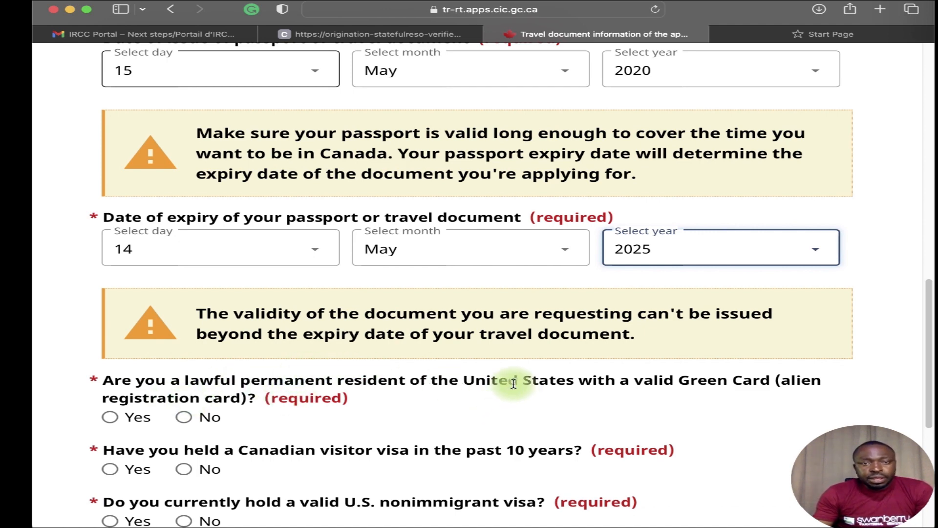
pyautogui.scroll(-2, 425, 383)
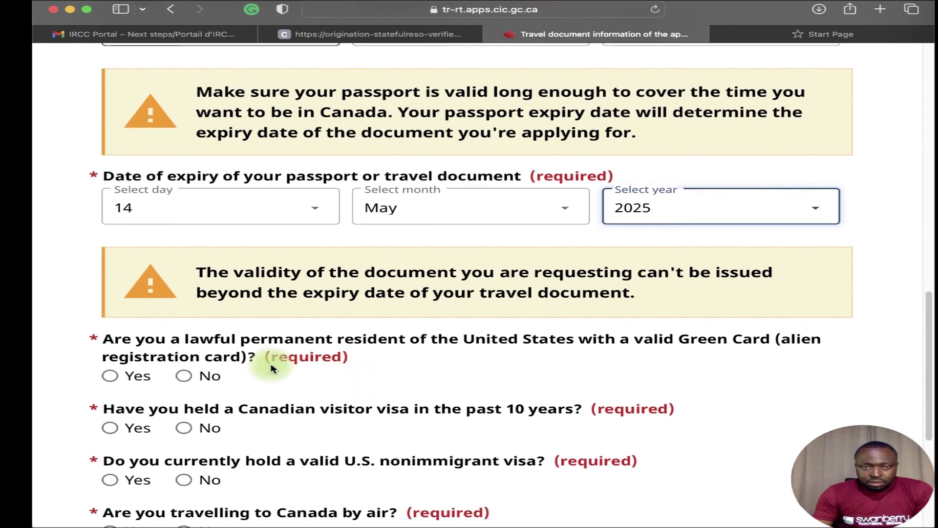
pyautogui.click(188, 376)
pyautogui.scroll(-1, 306, 401)
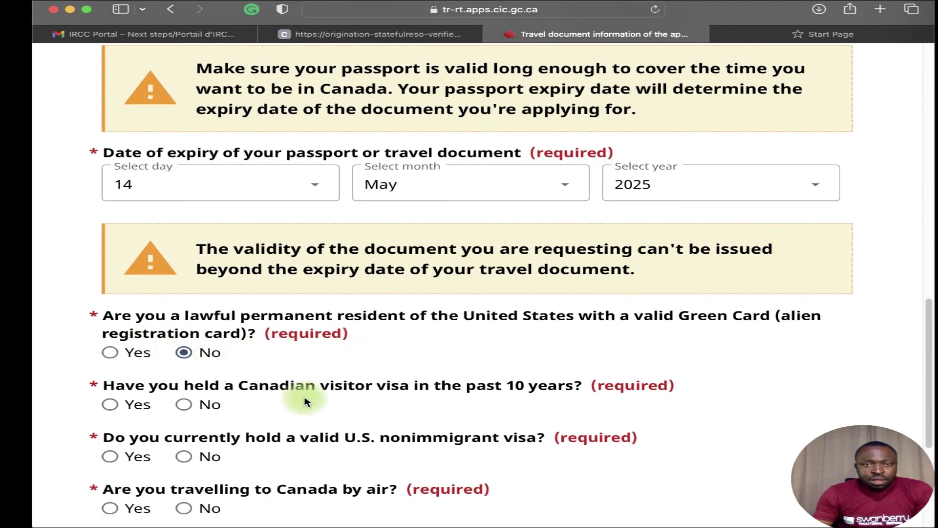
pyautogui.click(195, 406)
pyautogui.scroll(-1, 206, 408)
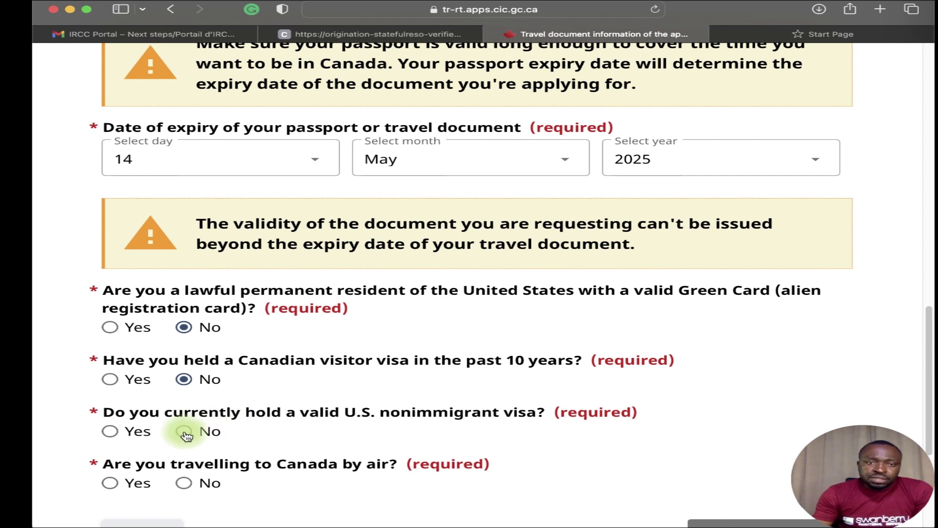
pyautogui.click(186, 433)
pyautogui.scroll(-1, 186, 437)
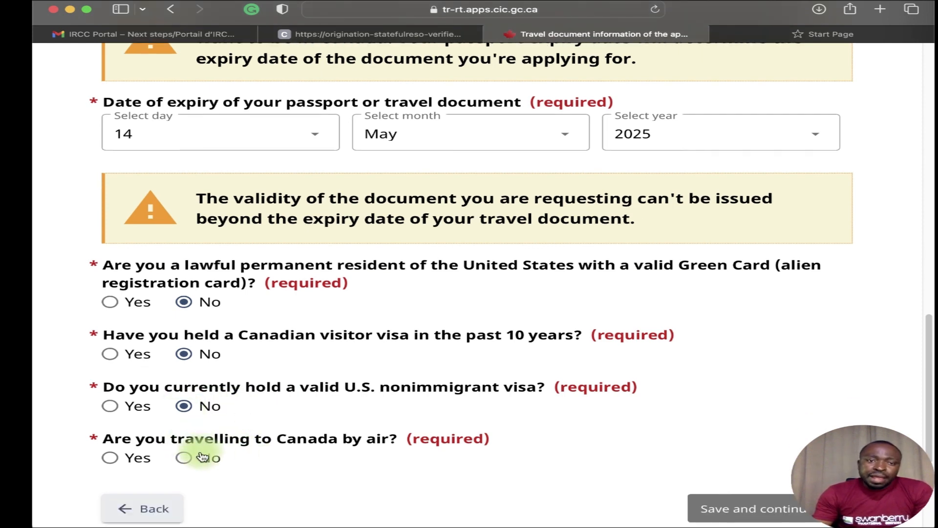
pyautogui.click(109, 457)
pyautogui.scroll(-5, 280, 428)
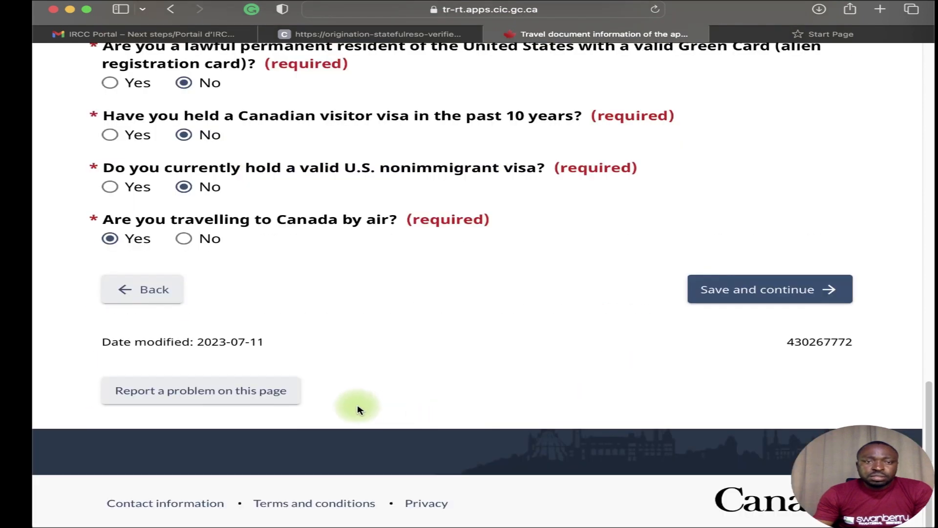
pyautogui.click(785, 293)
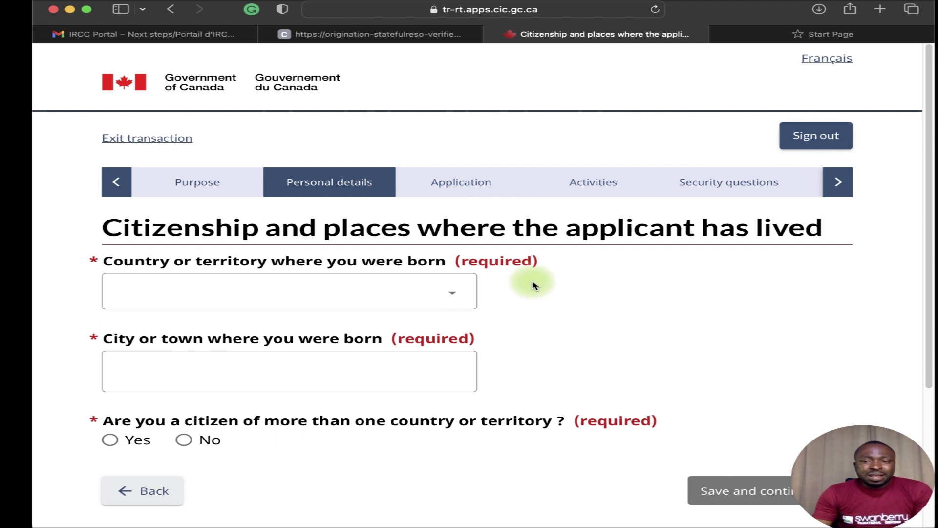
# Set the country of birth to Nigeria and the birth city to Benin City.
pyautogui.click(443, 293)
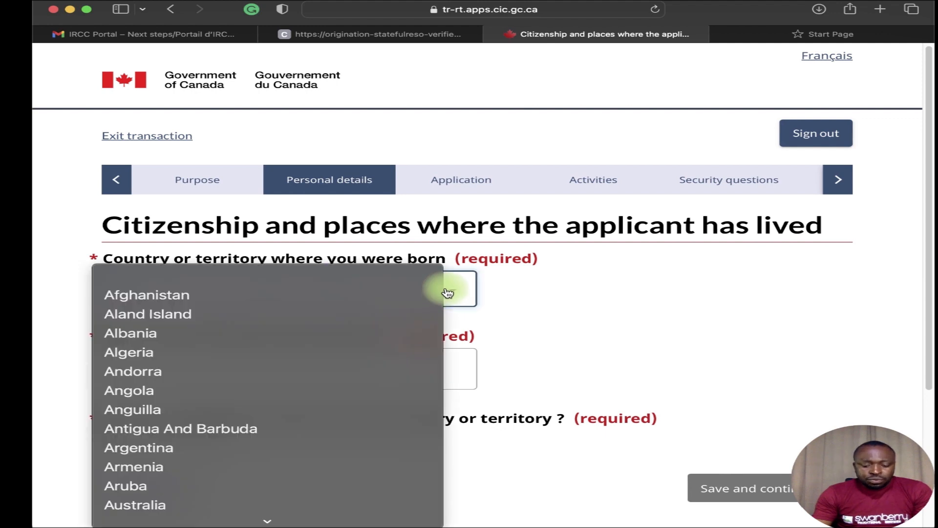
pyautogui.press('o')
pyautogui.click(309, 406)
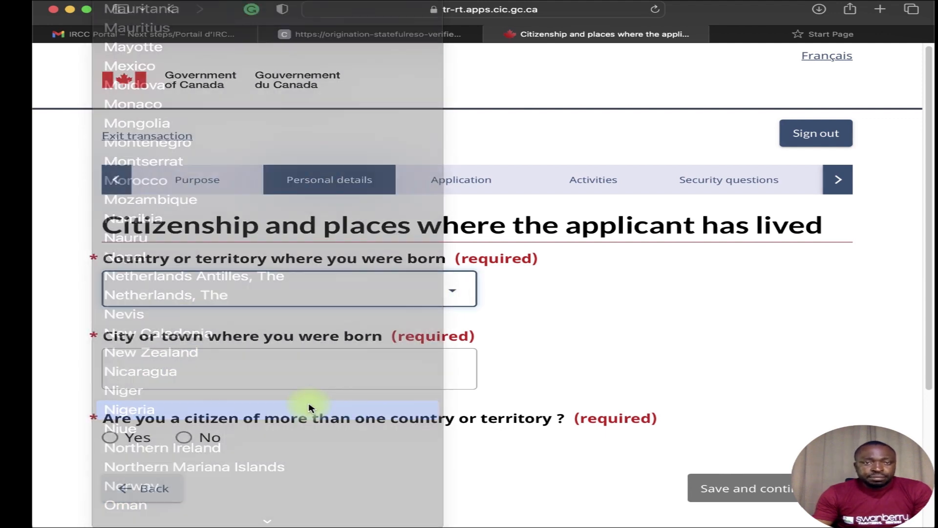
pyautogui.scroll(-3, 332, 382)
pyautogui.click(327, 264)
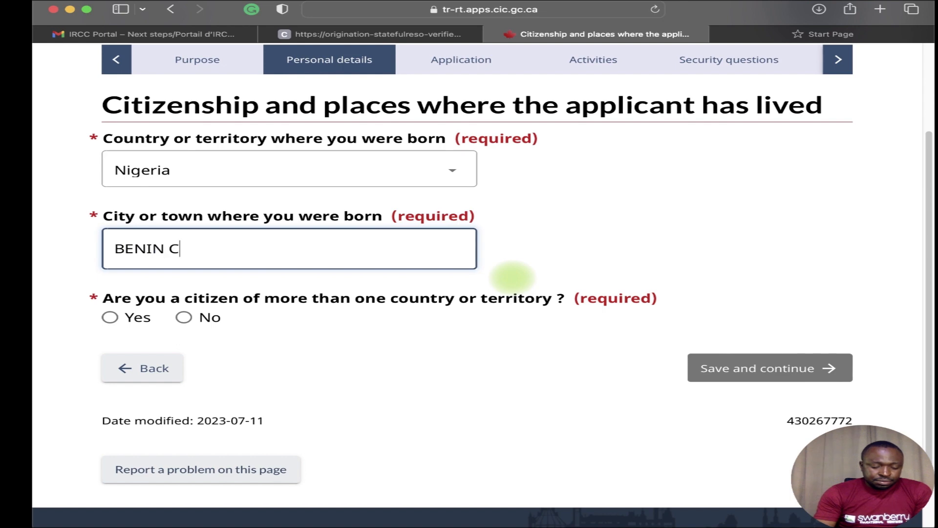
pyautogui.scroll(-1, 519, 283)
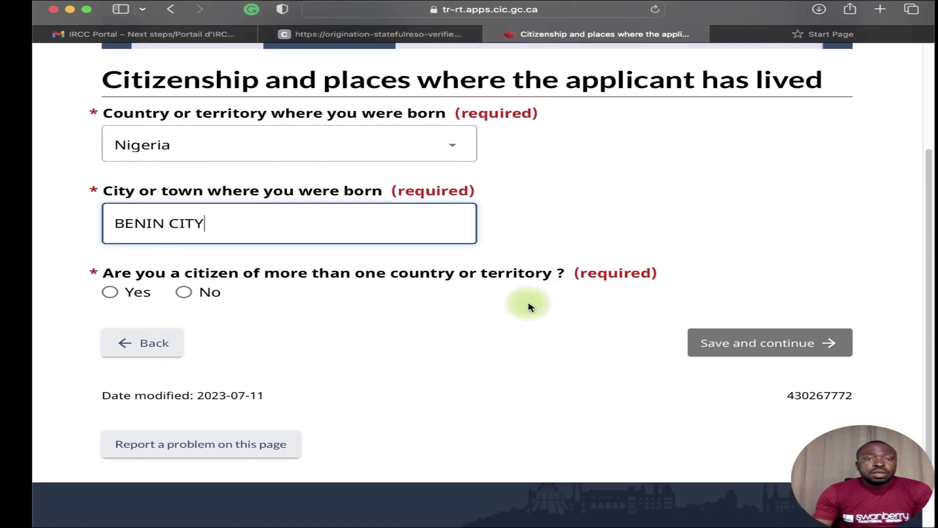
# Declare sole Nigerian citizenship held since birth and save the page.
pyautogui.click(184, 293)
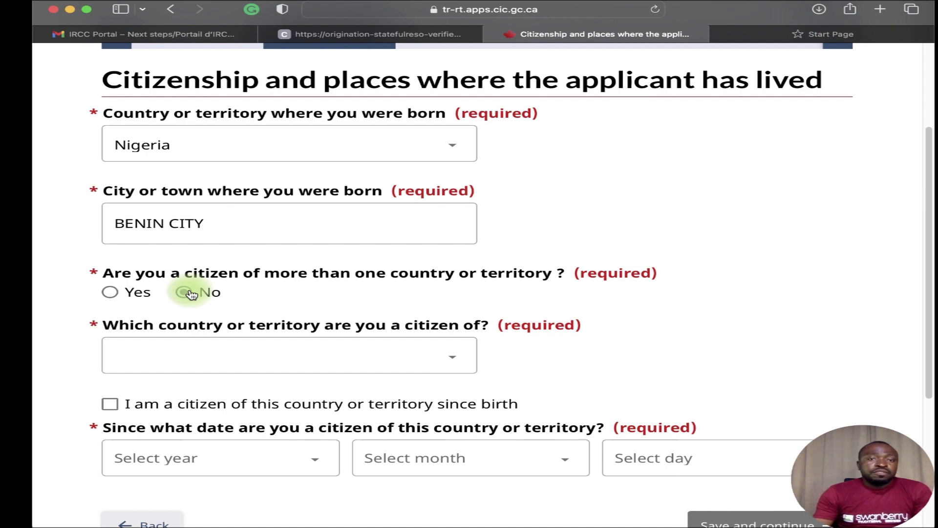
pyautogui.click(327, 359)
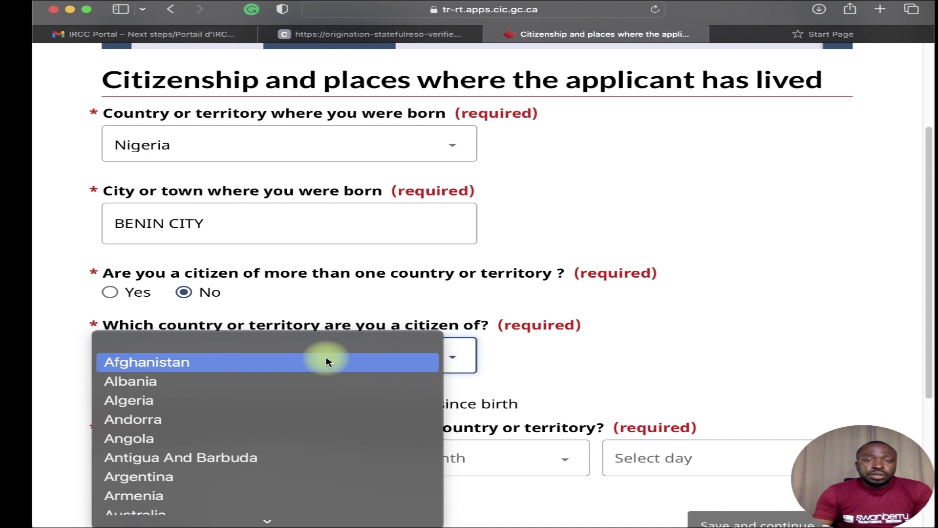
pyautogui.scroll(-15, 324, 356)
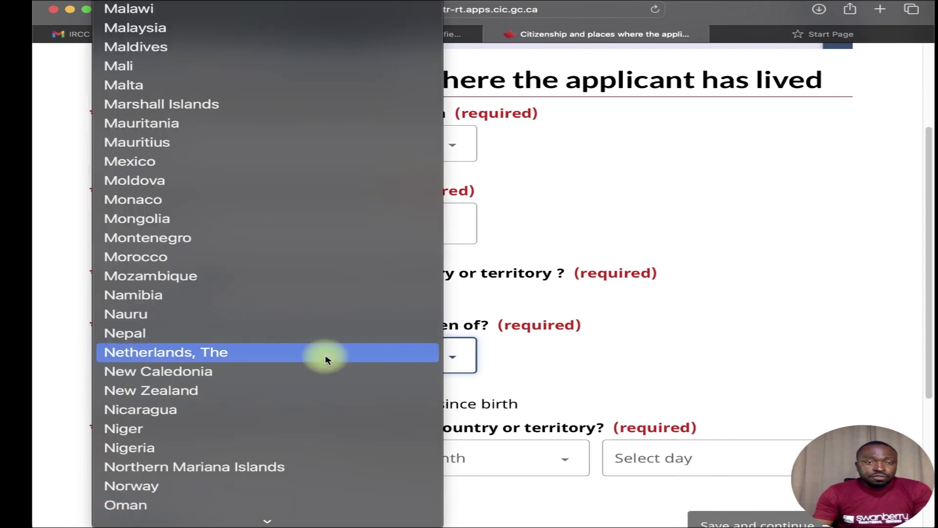
pyautogui.click(318, 446)
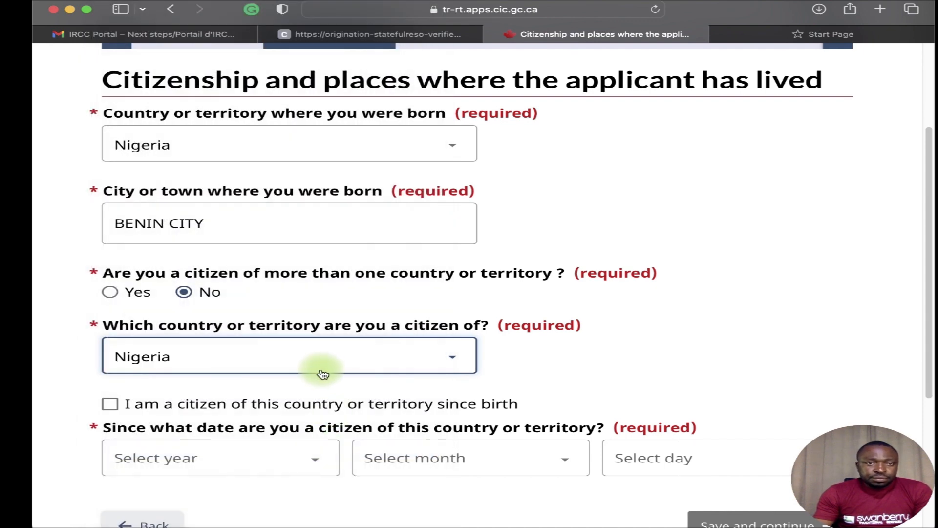
pyautogui.scroll(-1, 302, 383)
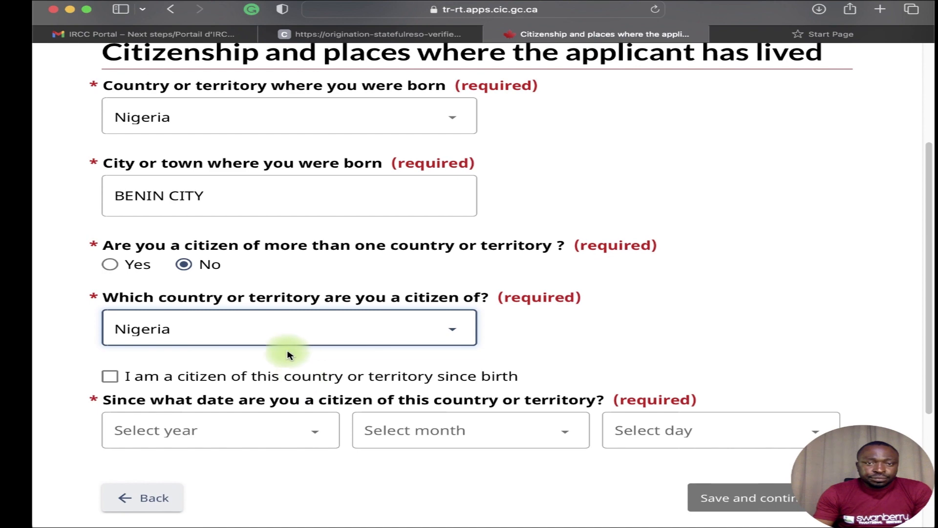
pyautogui.click(119, 378)
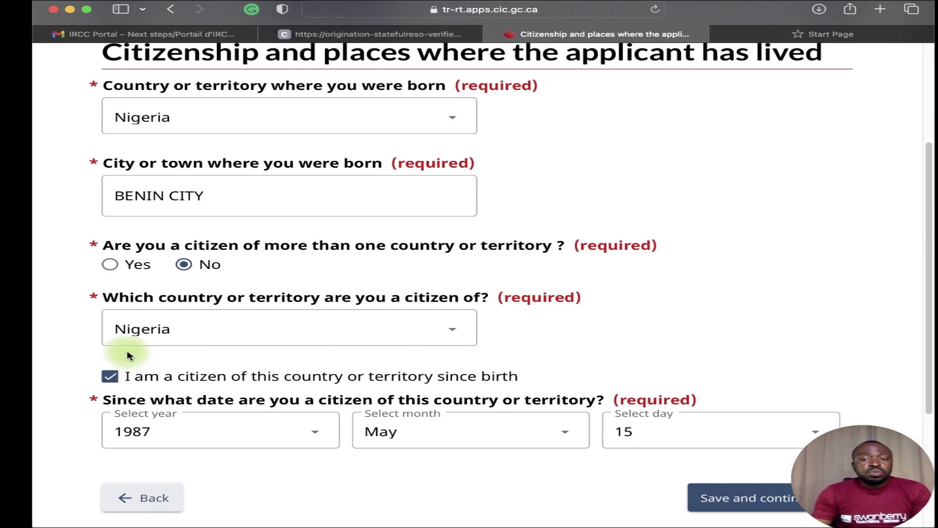
pyautogui.scroll(-3, 444, 383)
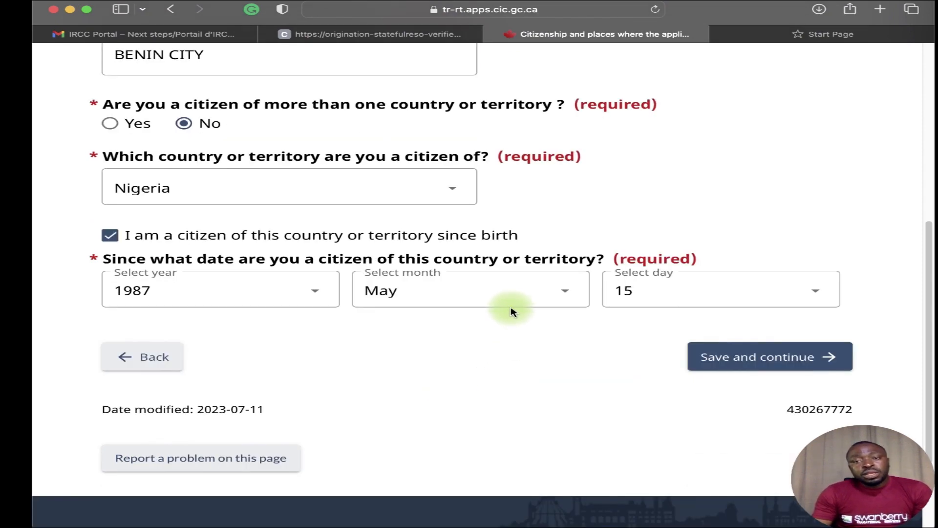
pyautogui.click(717, 366)
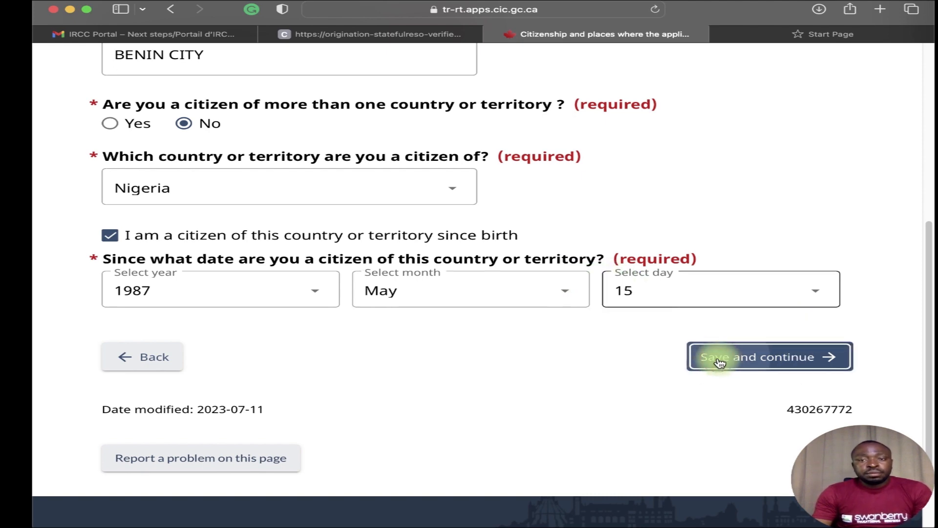
pyautogui.click(719, 361)
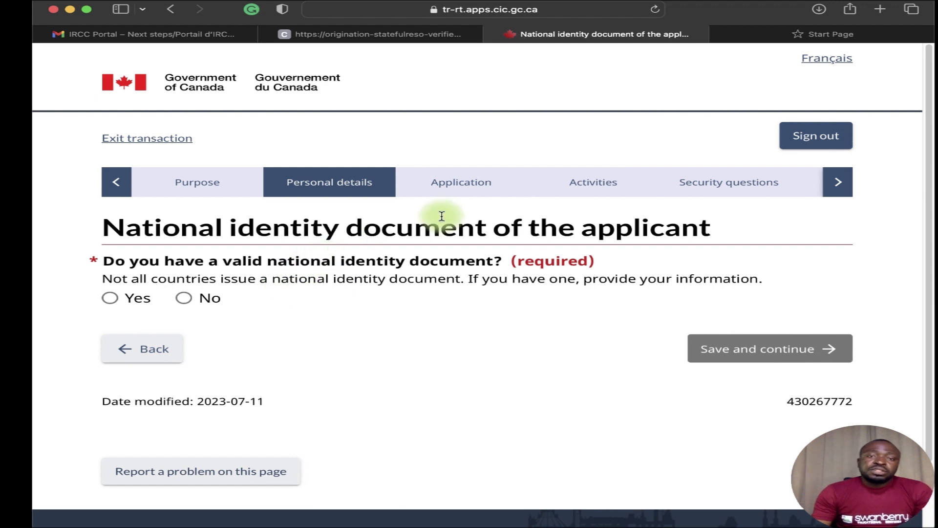
# Answer No to having a valid national identity document and save.
pyautogui.click(180, 298)
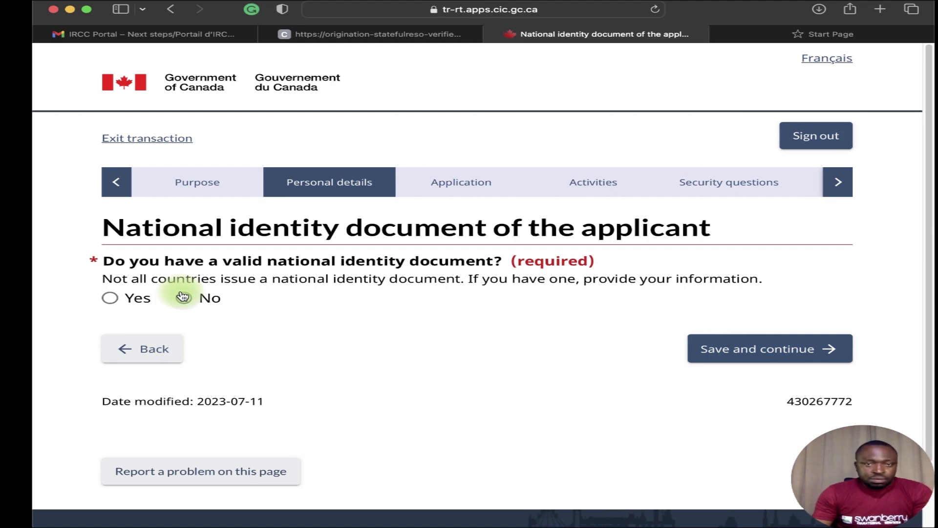
pyautogui.click(689, 351)
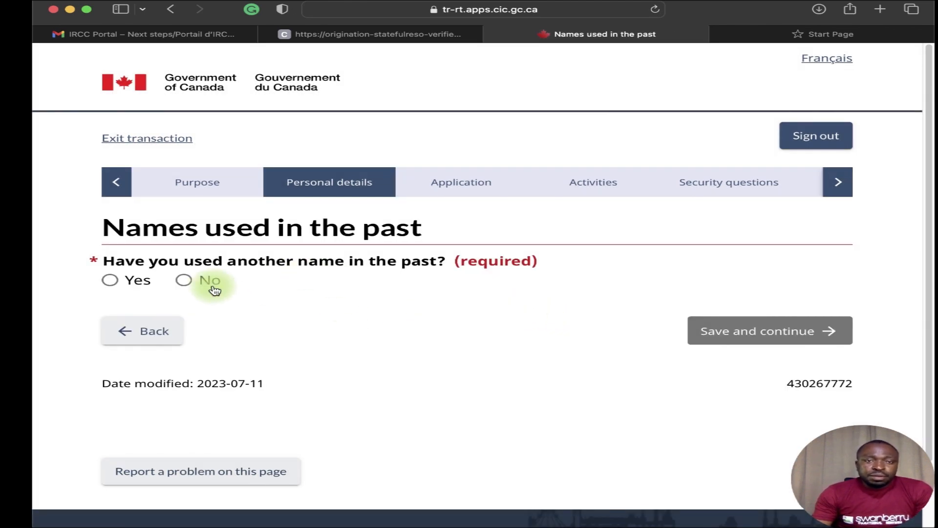
# Start a name-before-marriage entry, cancel it, then answer No to past names and save.
pyautogui.click(110, 280)
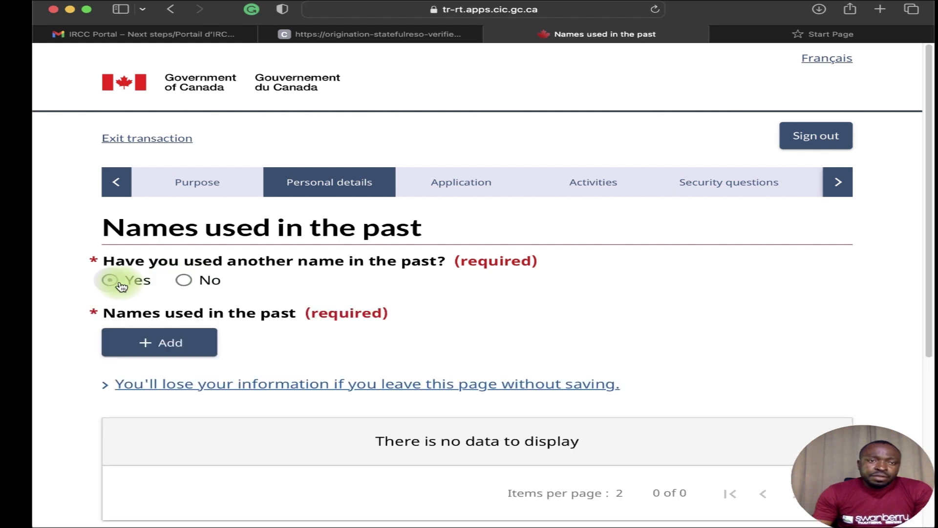
pyautogui.click(184, 342)
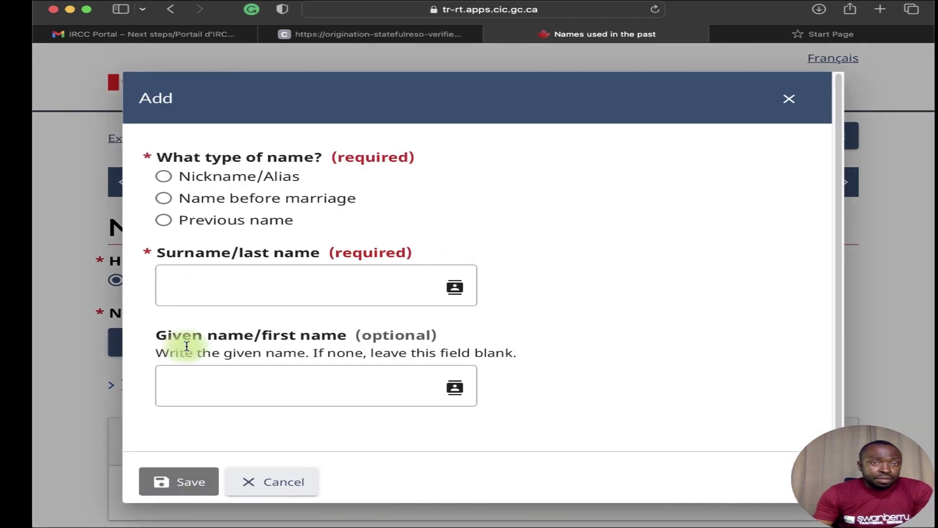
pyautogui.click(164, 198)
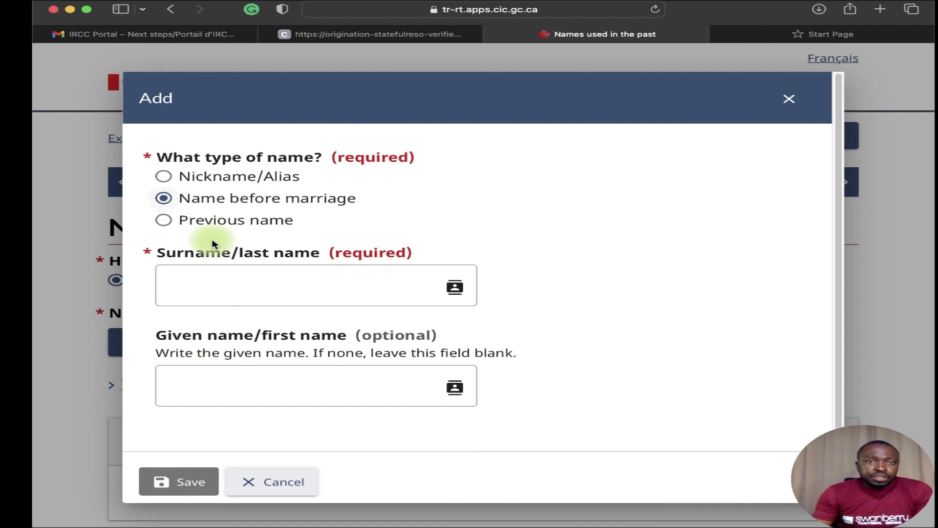
pyautogui.click(238, 286)
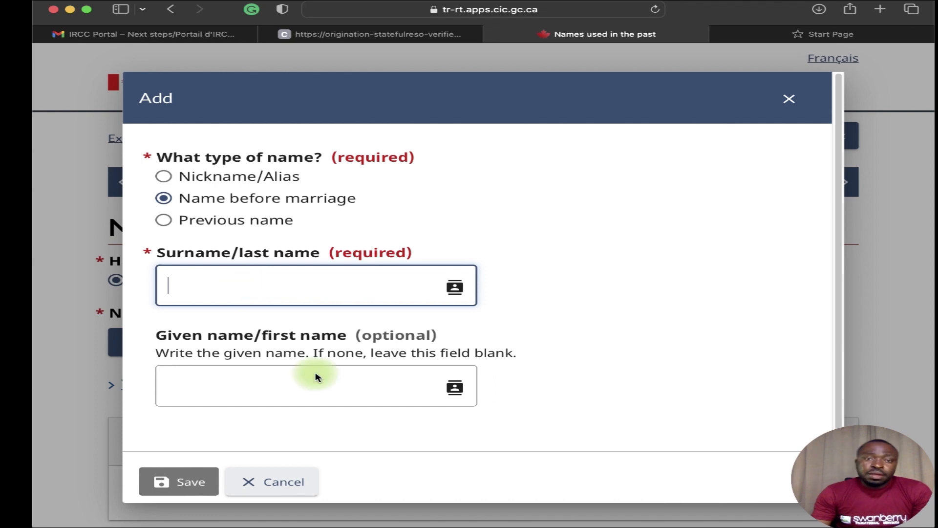
pyautogui.click(274, 398)
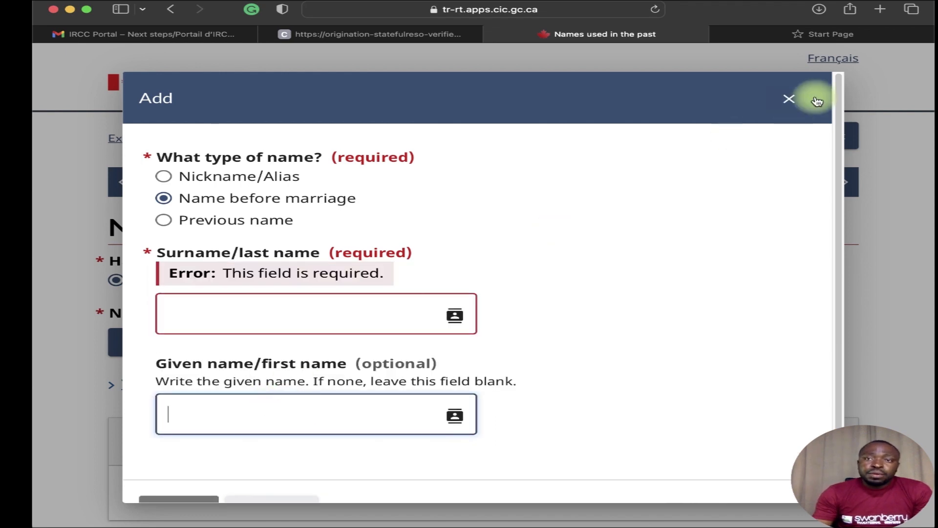
pyautogui.click(788, 98)
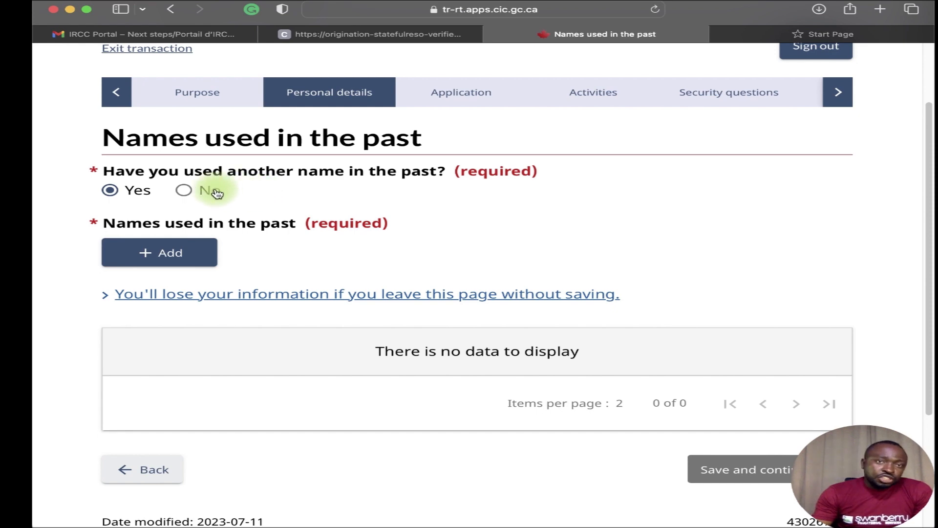
pyautogui.click(184, 191)
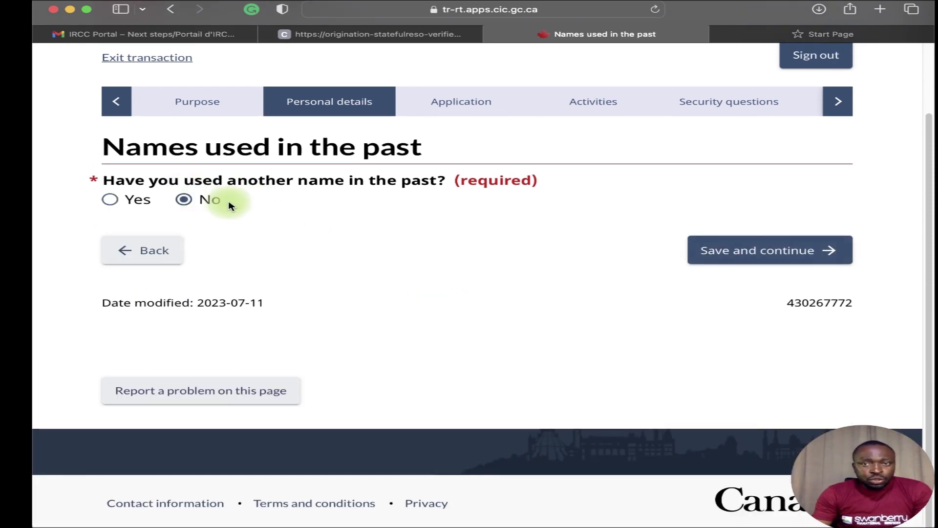
pyautogui.click(785, 250)
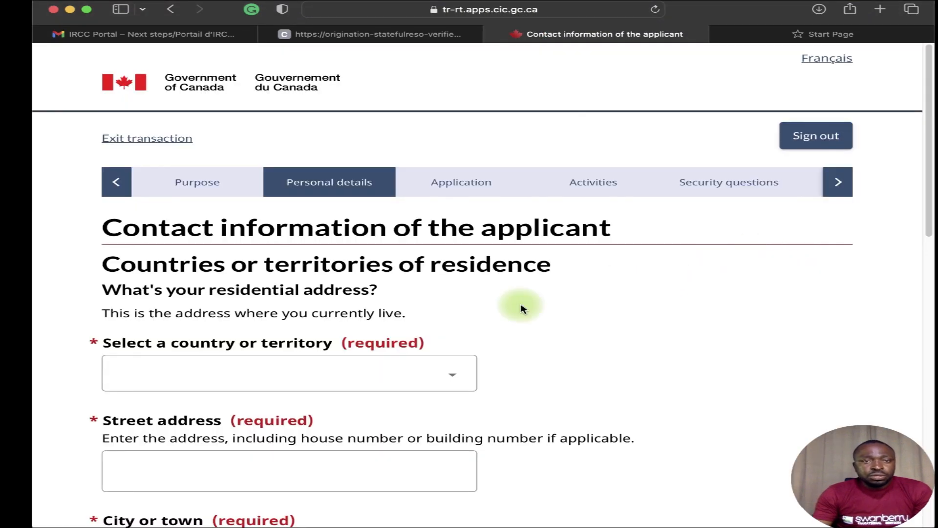
pyautogui.scroll(-3, 498, 302)
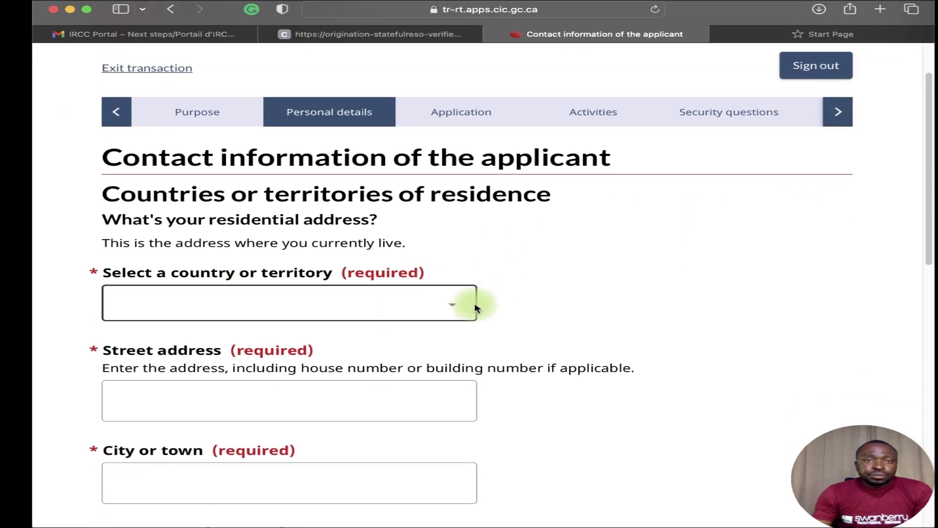
pyautogui.click(451, 277)
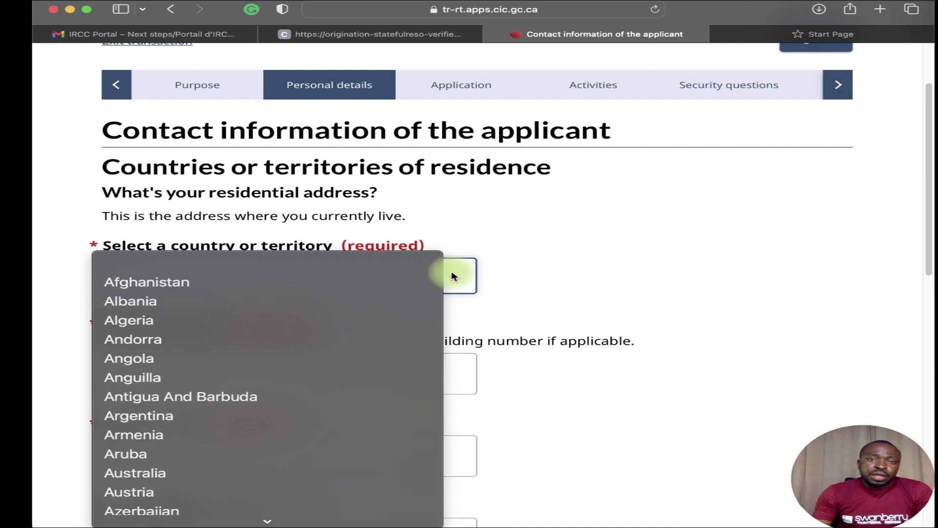
pyautogui.press('o')
pyautogui.click(281, 417)
pyautogui.scroll(-1, 296, 342)
pyautogui.click(293, 354)
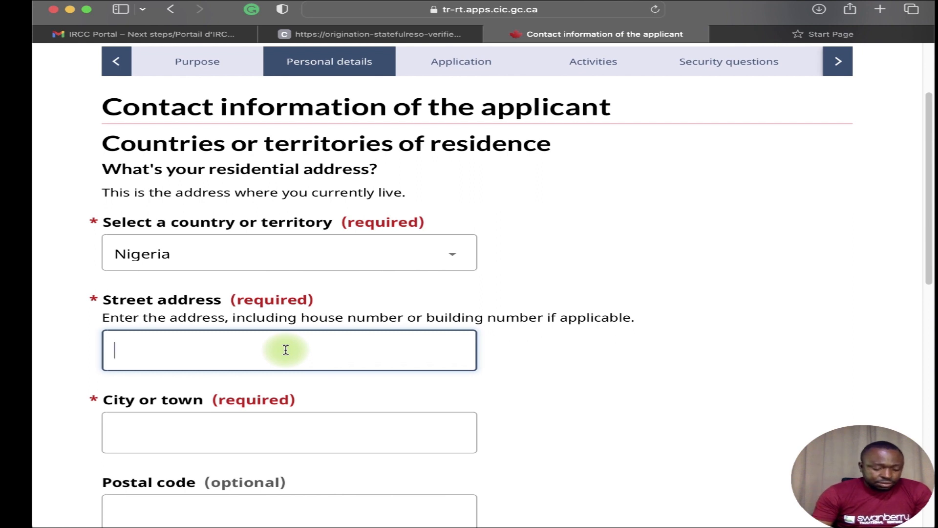
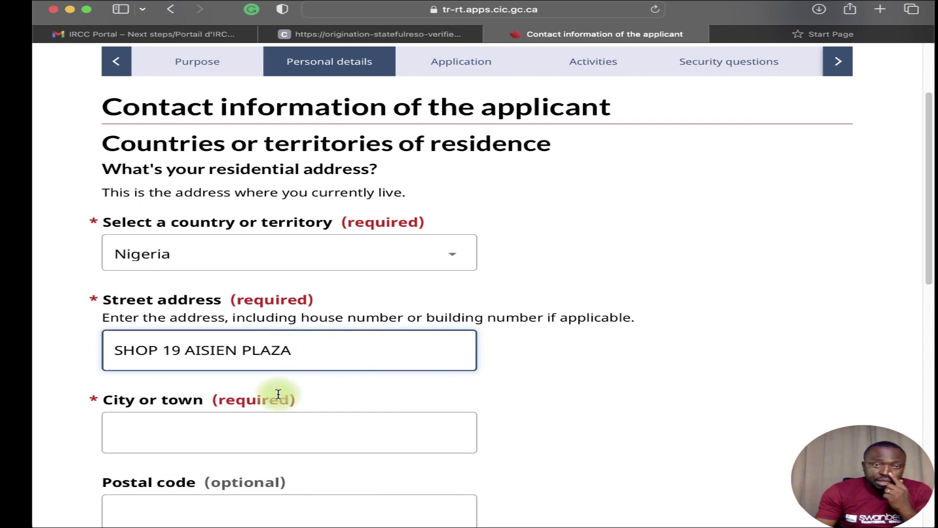
pyautogui.click(264, 427)
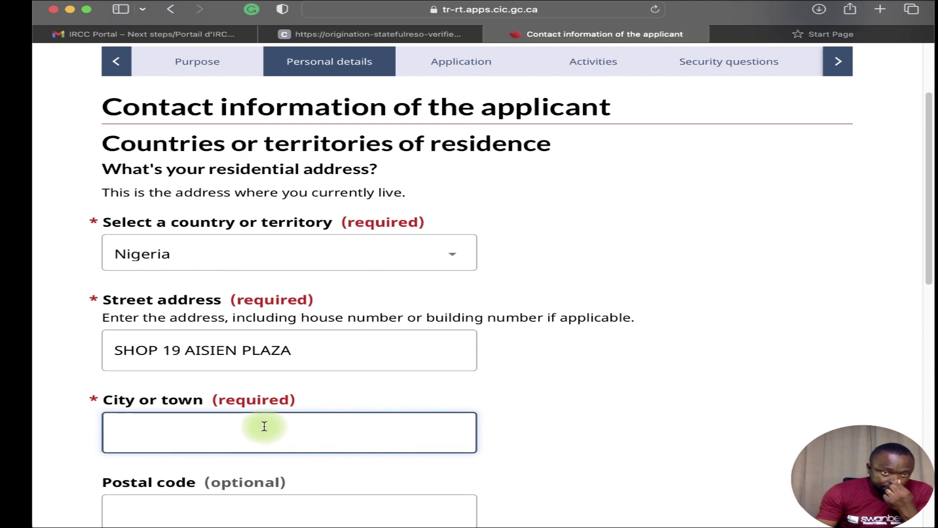
pyautogui.write('BENIN')
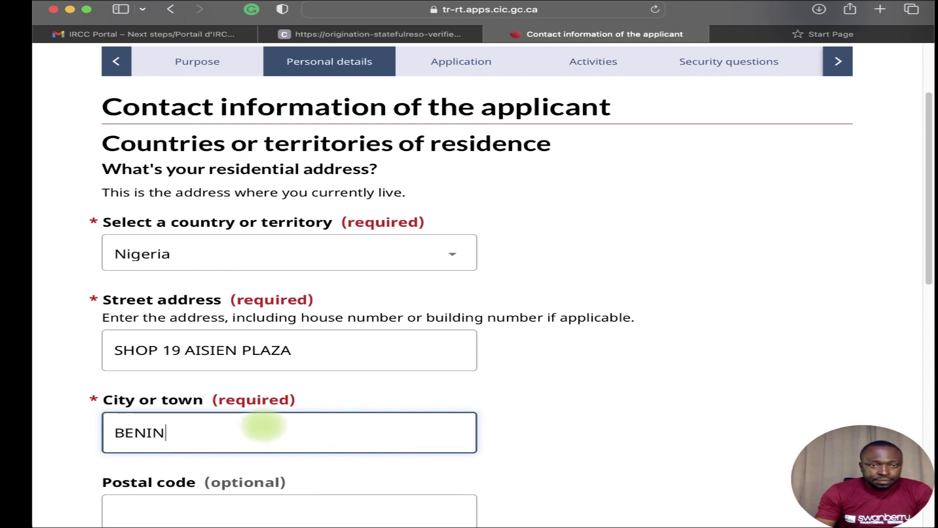
# Mark the mailing address as the same and start adding a country of residence.
pyautogui.scroll(-3, 314, 461)
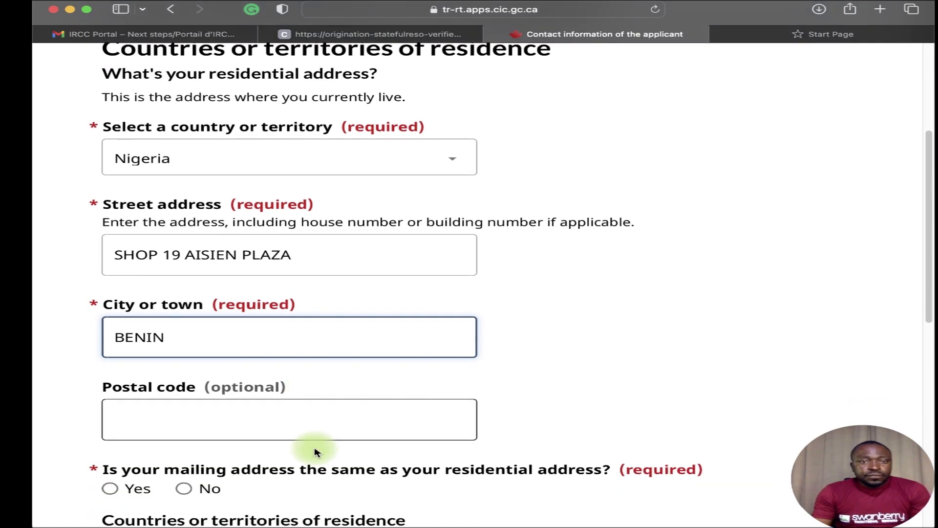
pyautogui.scroll(-3, 314, 450)
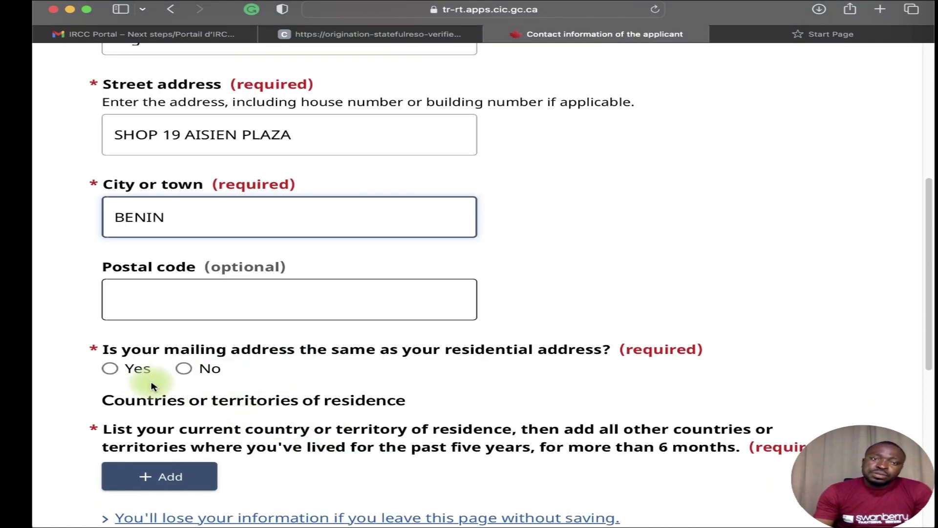
pyautogui.click(109, 370)
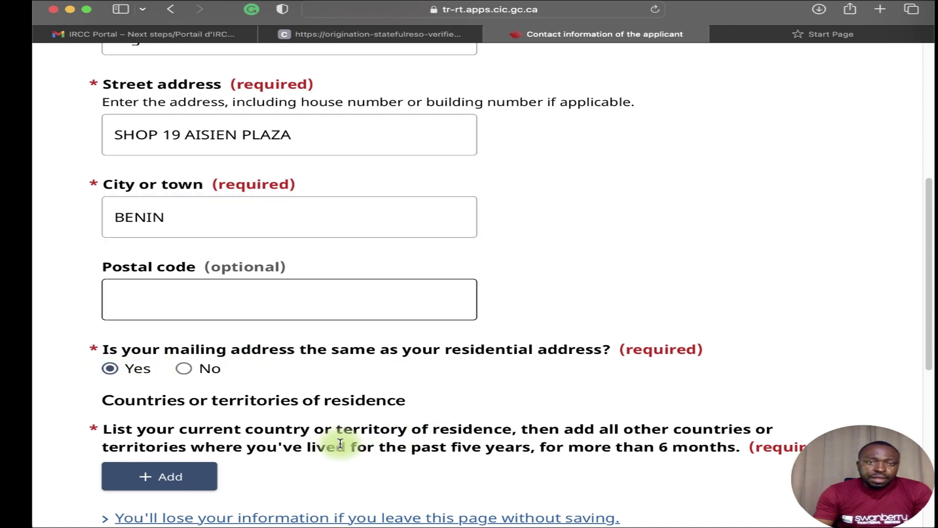
pyautogui.scroll(-1, 341, 444)
pyautogui.scroll(-1, 325, 429)
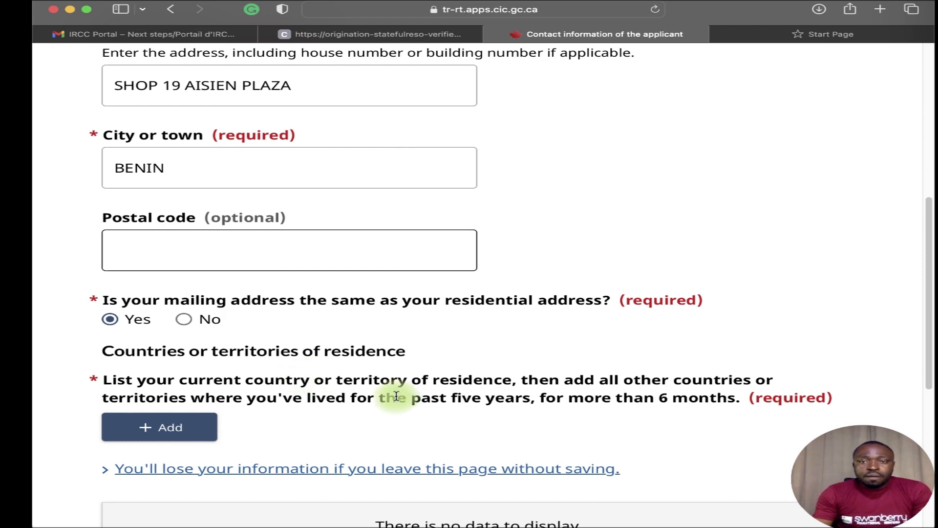
pyautogui.click(199, 432)
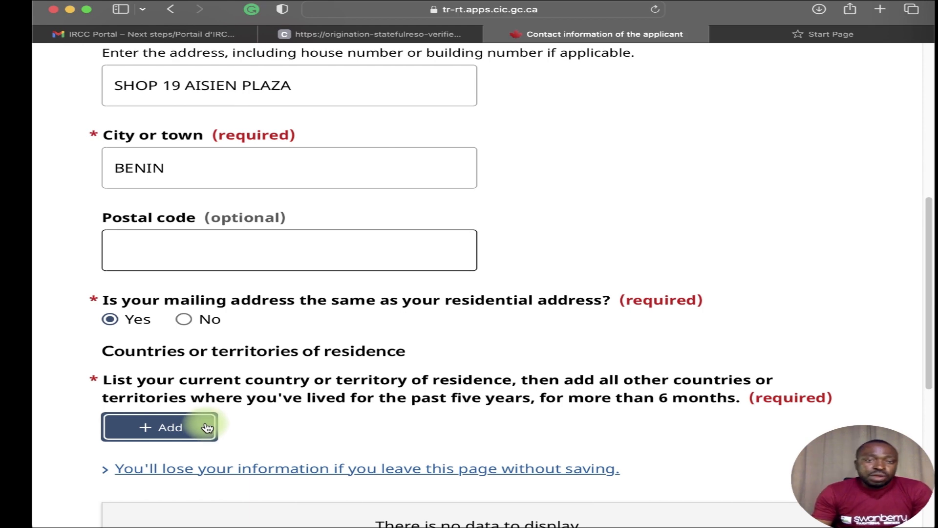
pyautogui.click(208, 428)
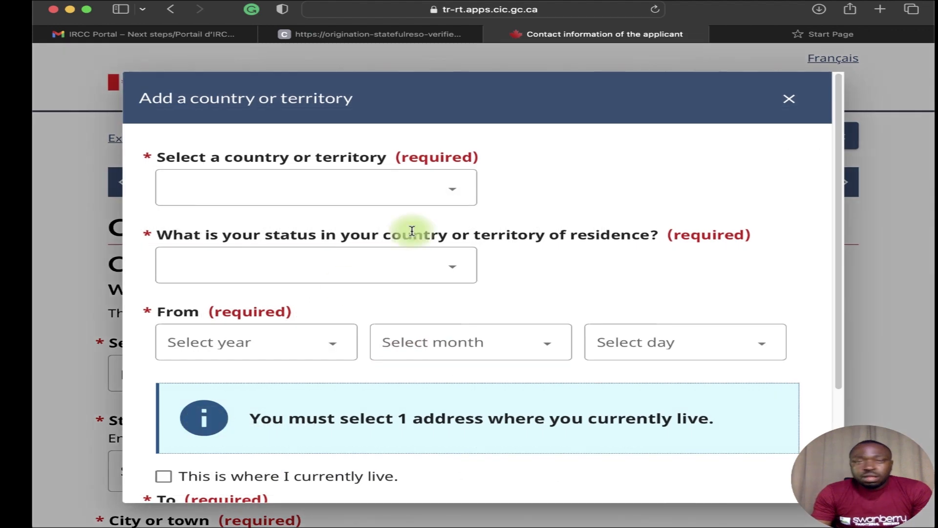
# Add Nigeria as a residence country with status Citizen starting 15 May 1987.
pyautogui.click(387, 188)
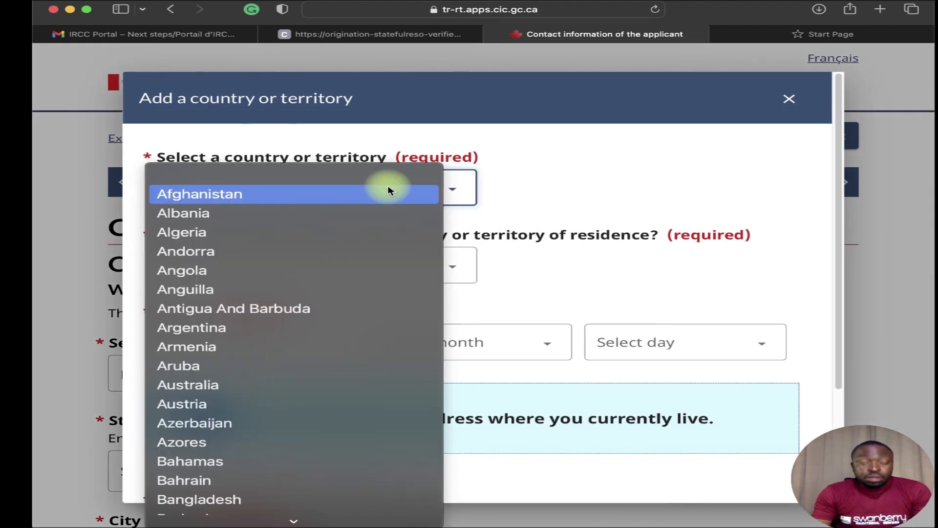
pyautogui.scroll(-15, 383, 185)
pyautogui.click(337, 412)
pyautogui.click(426, 276)
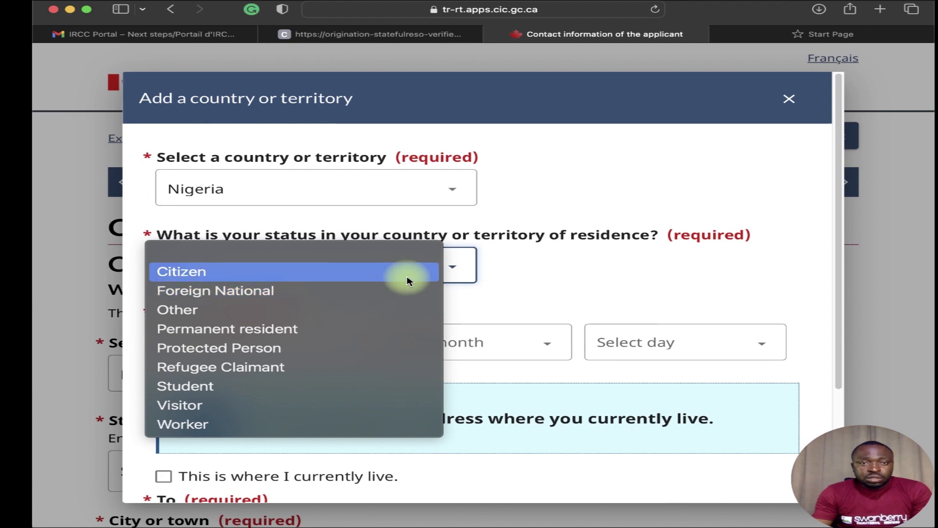
pyautogui.click(406, 278)
pyautogui.click(280, 358)
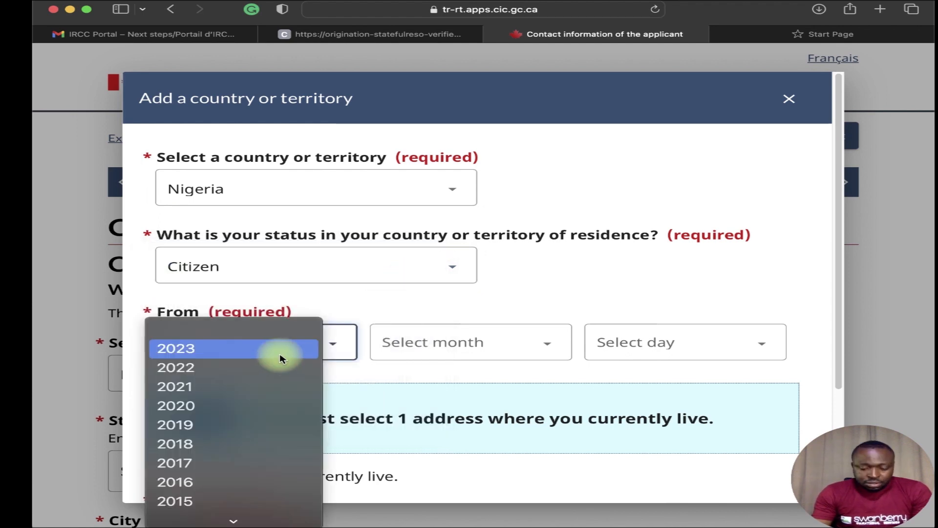
pyautogui.click(280, 356)
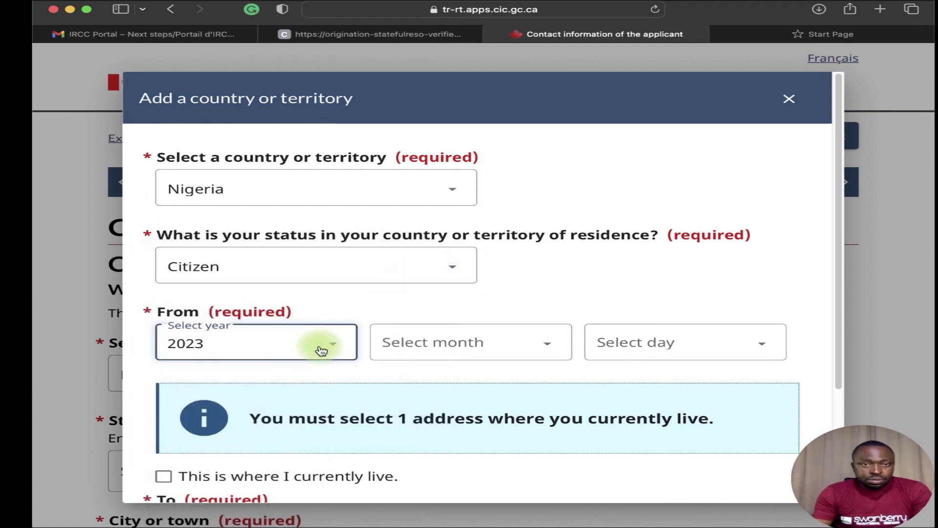
pyautogui.click(293, 343)
pyautogui.scroll(-10, 262, 434)
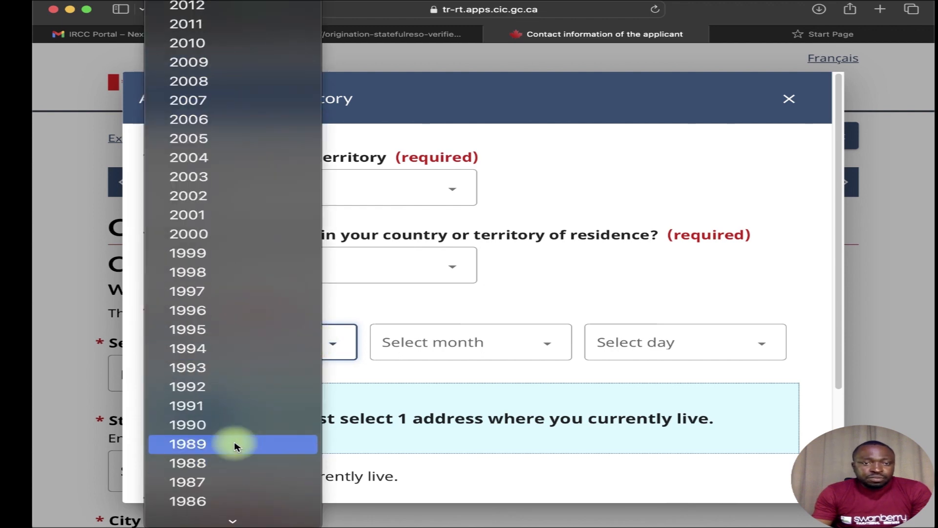
pyautogui.click(224, 481)
pyautogui.click(441, 336)
pyautogui.click(425, 425)
pyautogui.click(650, 345)
pyautogui.scroll(-5, 631, 469)
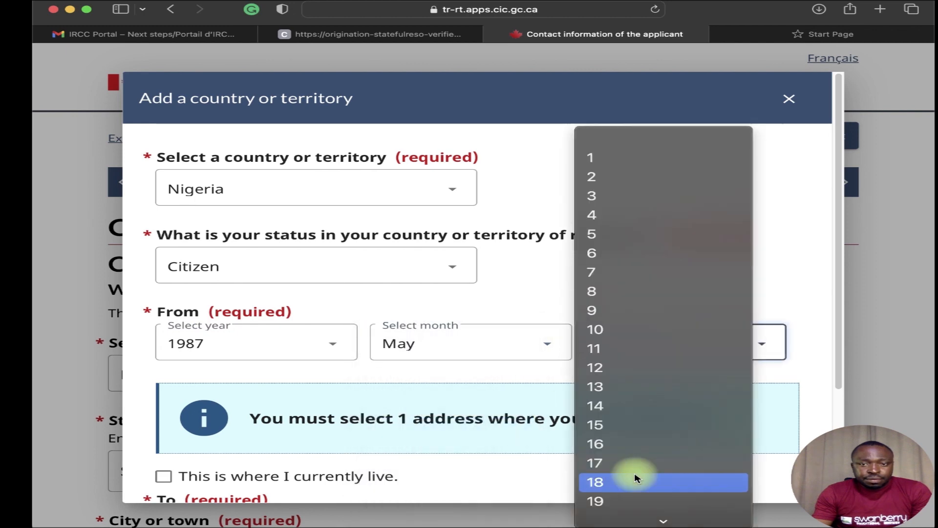
pyautogui.click(604, 331)
# Mark Nigeria as where you currently live, save the entry, and save the contact page.
pyautogui.click(166, 476)
pyautogui.scroll(-3, 432, 487)
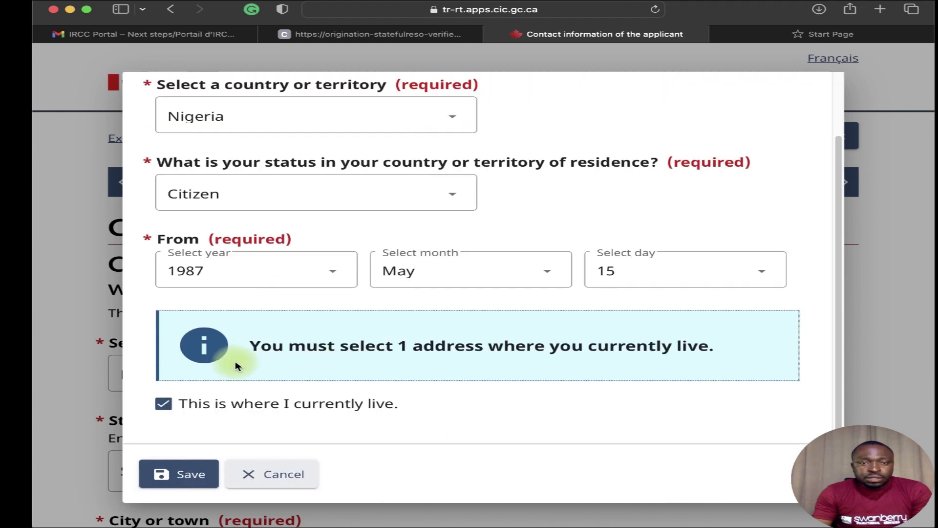
pyautogui.click(208, 477)
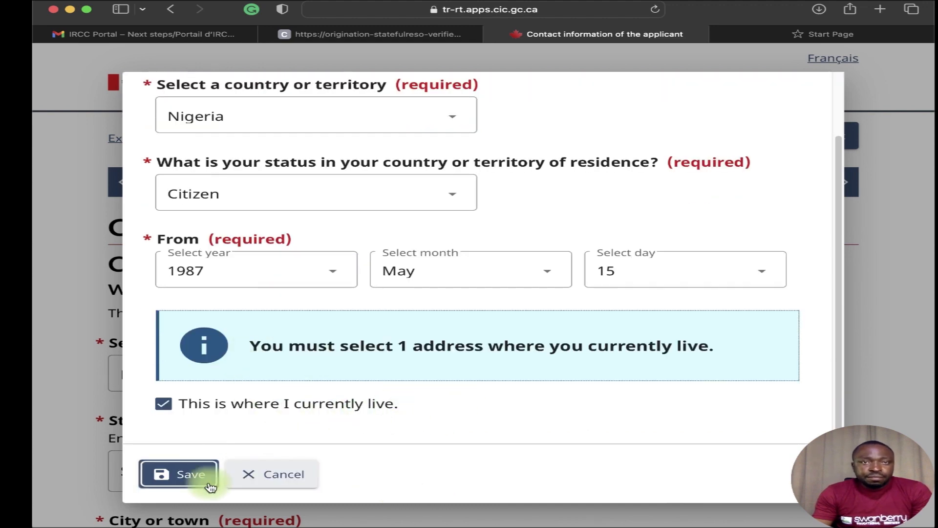
pyautogui.click(184, 491)
pyautogui.click(183, 483)
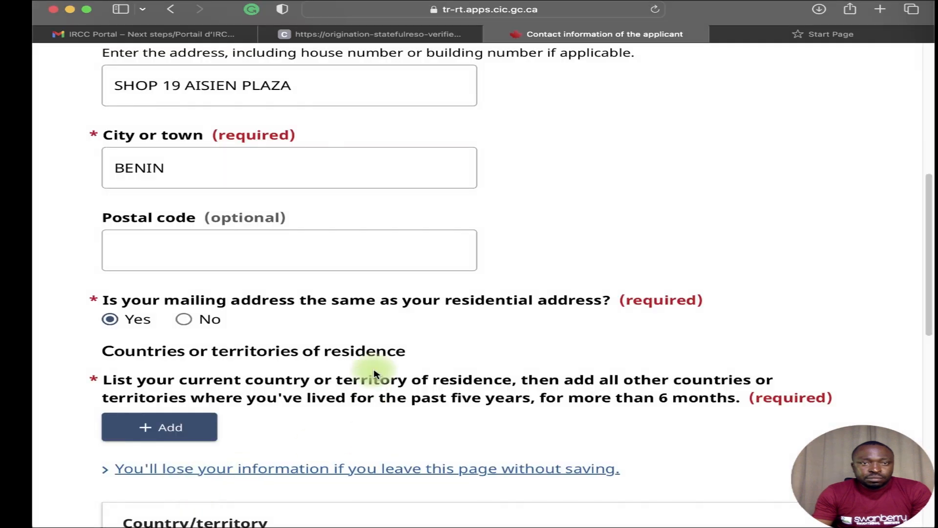
pyautogui.scroll(-1, 355, 414)
pyautogui.scroll(-10, 355, 415)
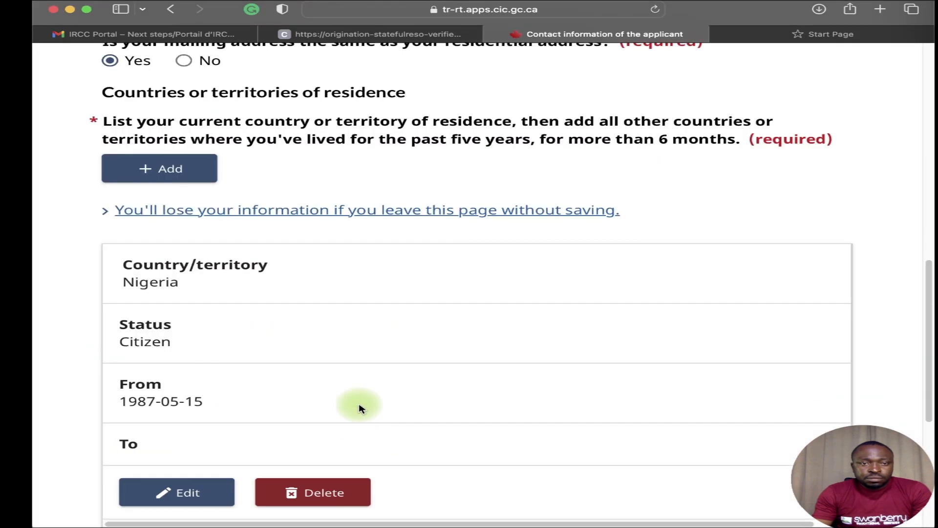
pyautogui.scroll(-3, 346, 426)
pyautogui.click(750, 367)
pyautogui.scroll(2, 746, 368)
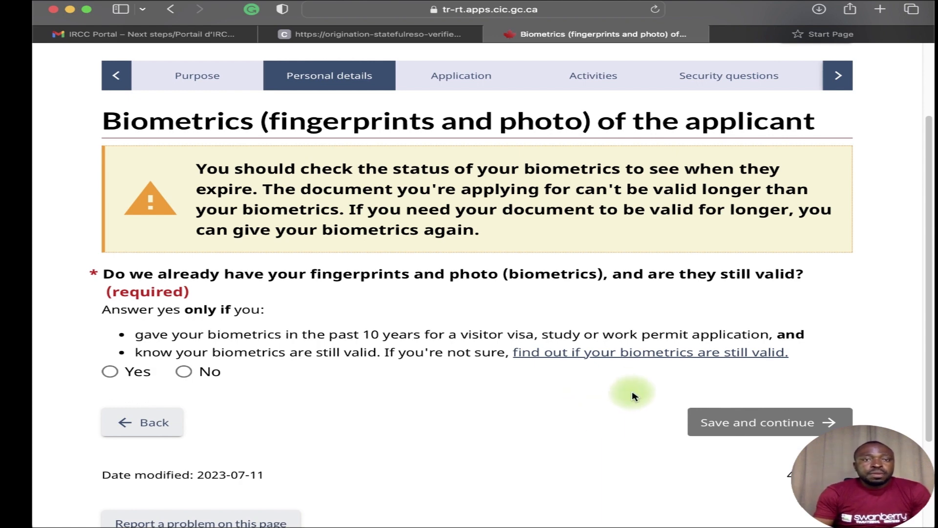
# Answer No to already having valid biometrics and save the page.
pyautogui.scroll(-1, 621, 413)
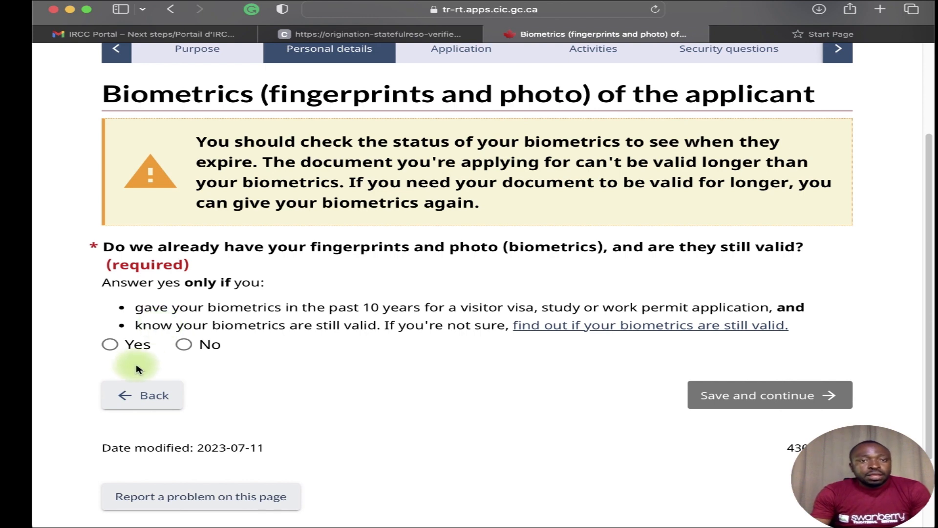
pyautogui.click(110, 344)
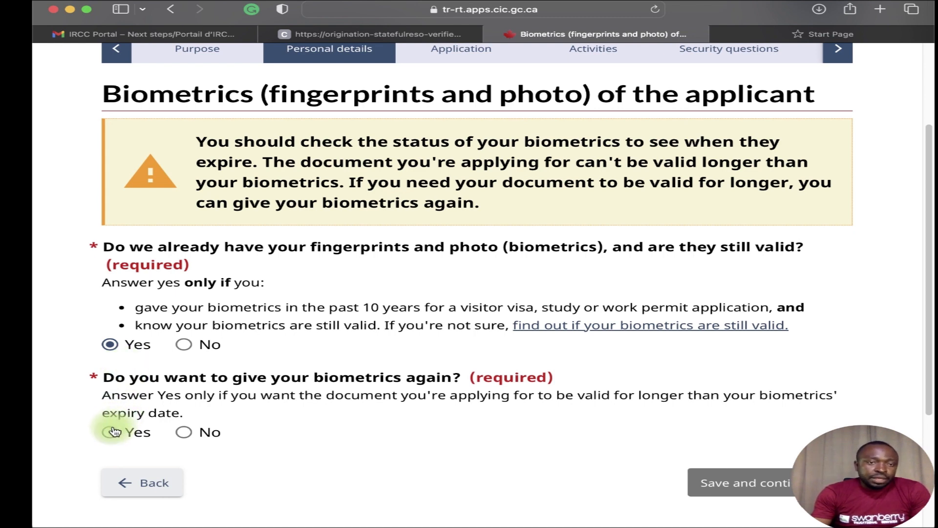
pyautogui.click(186, 432)
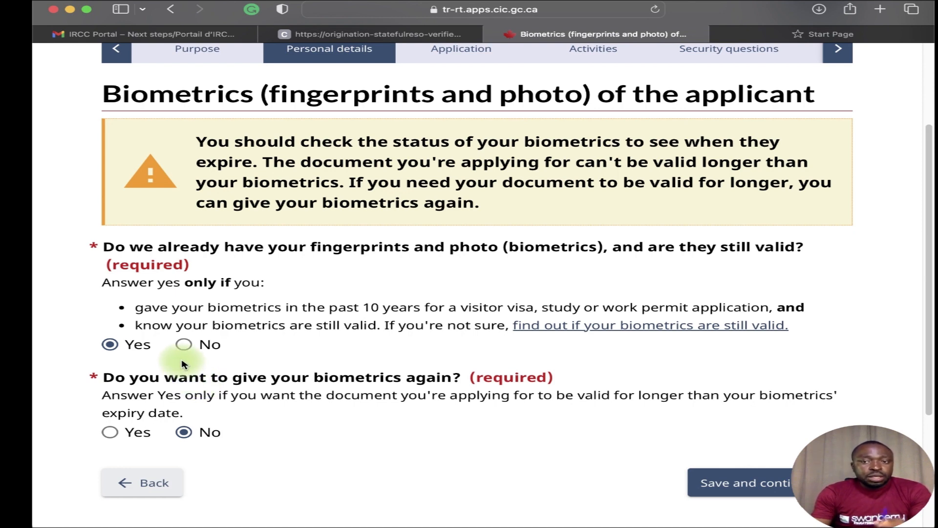
pyautogui.click(183, 344)
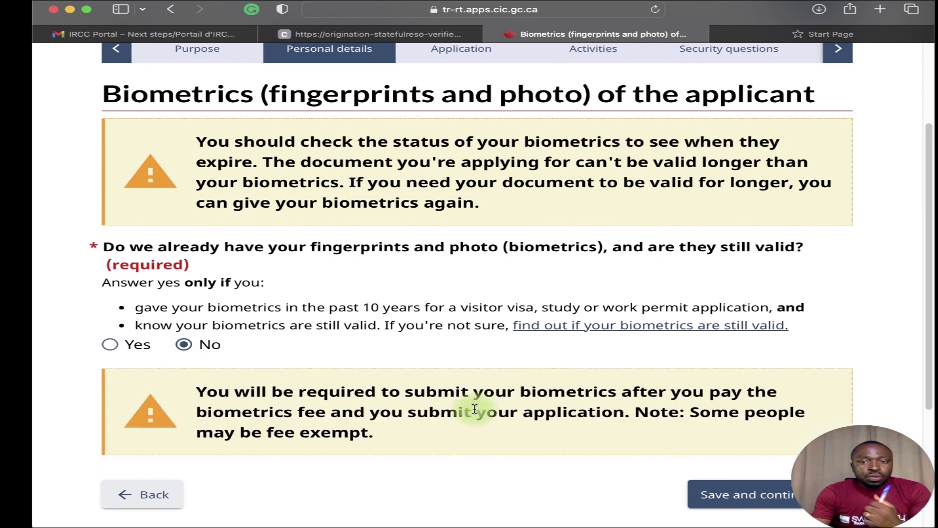
pyautogui.click(699, 494)
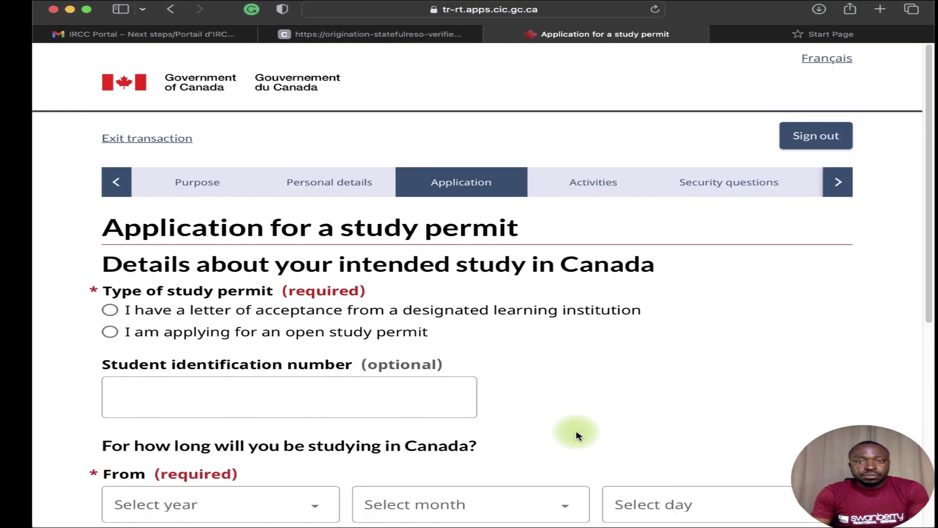
# Choose the letter-of-acceptance option and 'None of the above apply to me.'.
pyautogui.scroll(-1, 349, 435)
pyautogui.click(357, 382)
pyautogui.scroll(-1, 357, 382)
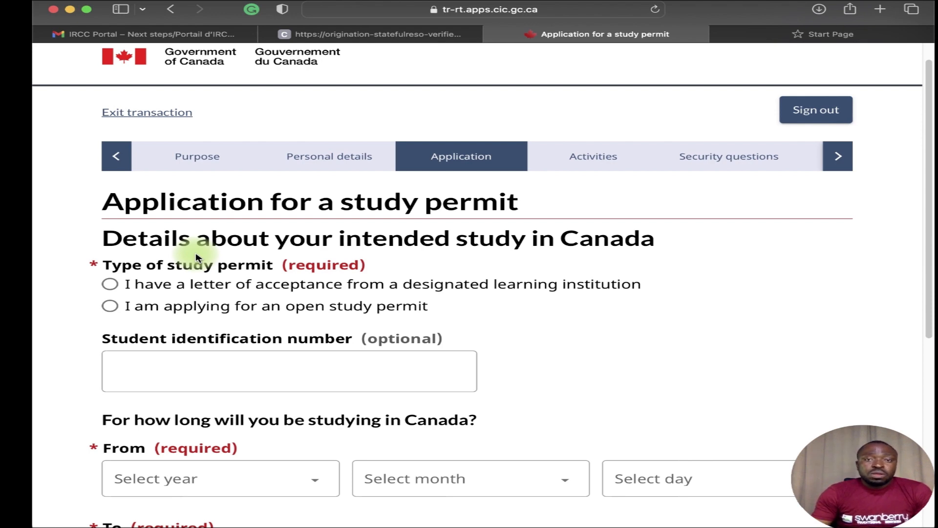
pyautogui.click(109, 285)
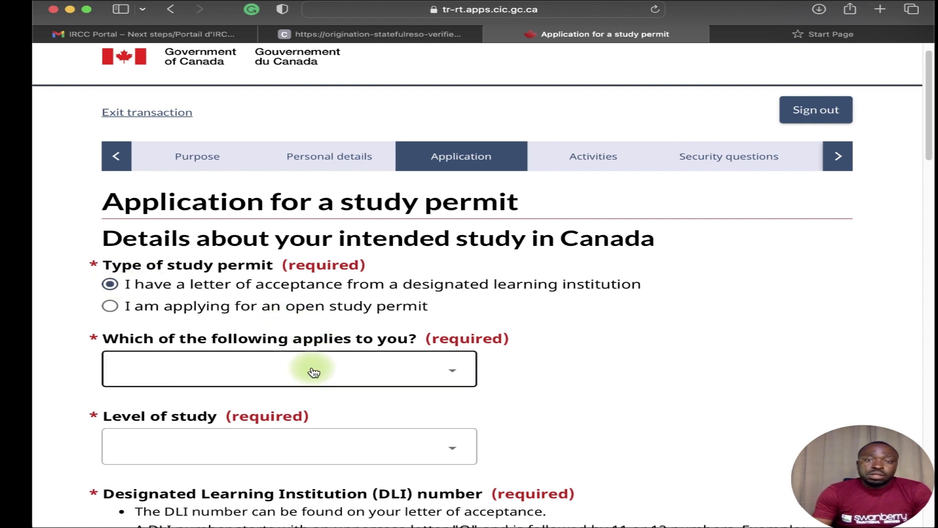
pyautogui.click(363, 375)
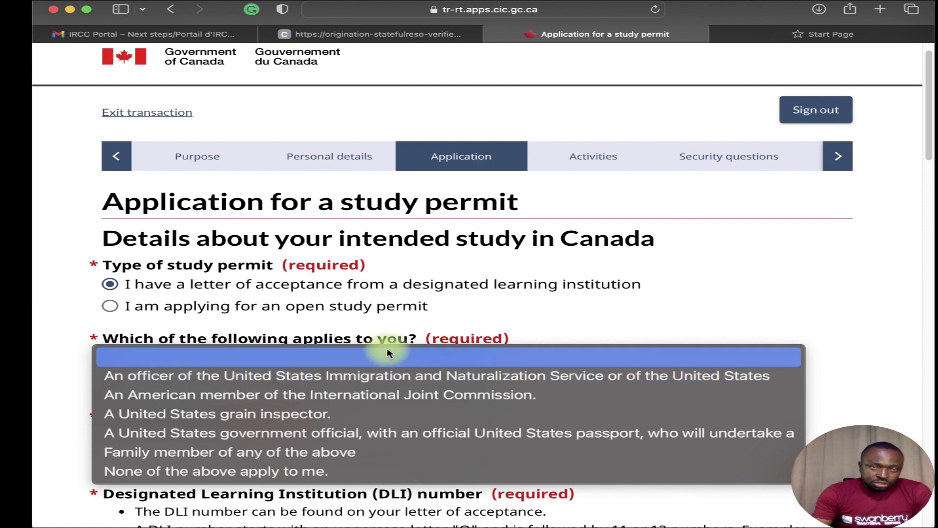
pyautogui.click(325, 471)
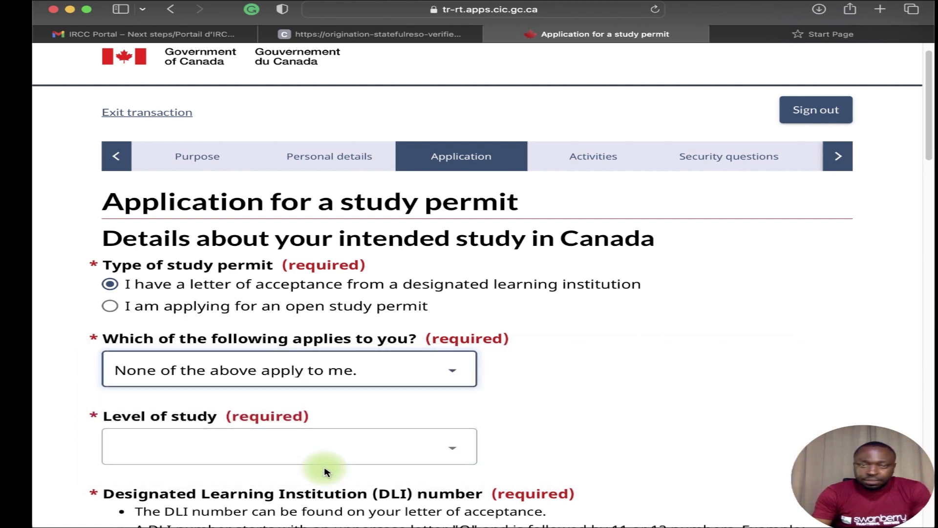
# Set level of study to University - Master's Deg. and bring up the Trent acceptance letter.
pyautogui.scroll(-3, 335, 446)
pyautogui.click(357, 342)
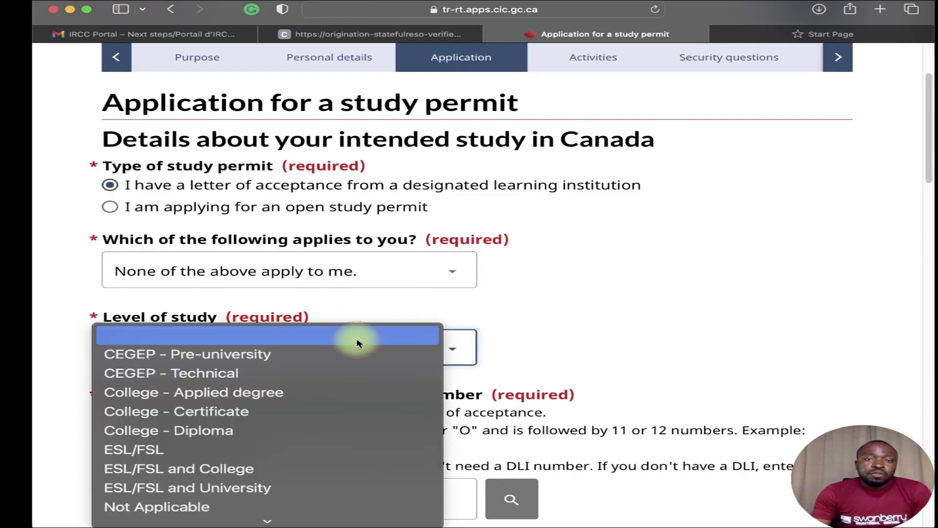
pyautogui.scroll(-2, 342, 354)
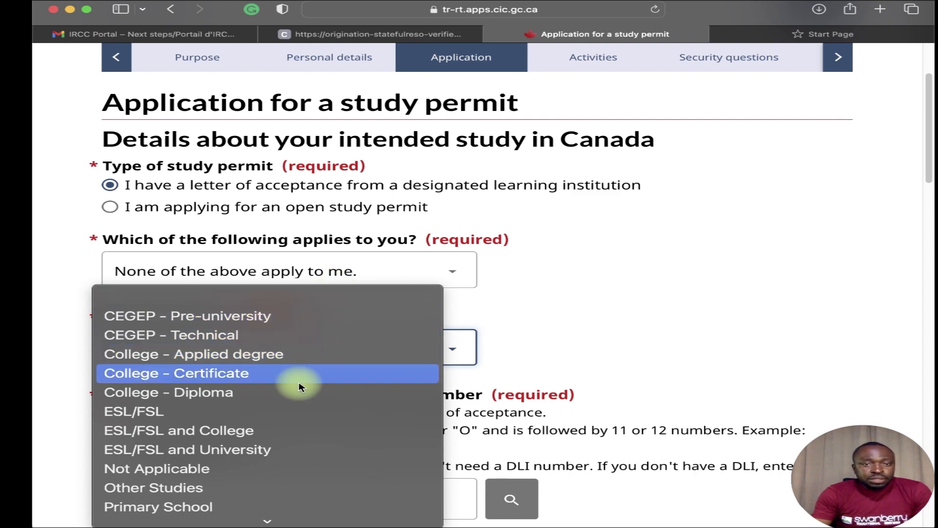
pyautogui.scroll(-3, 298, 420)
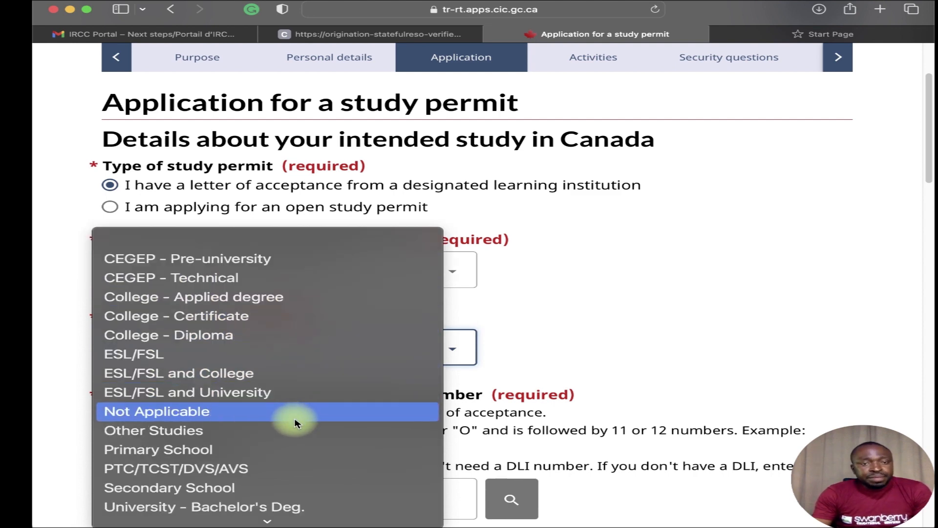
pyautogui.scroll(-1, 297, 423)
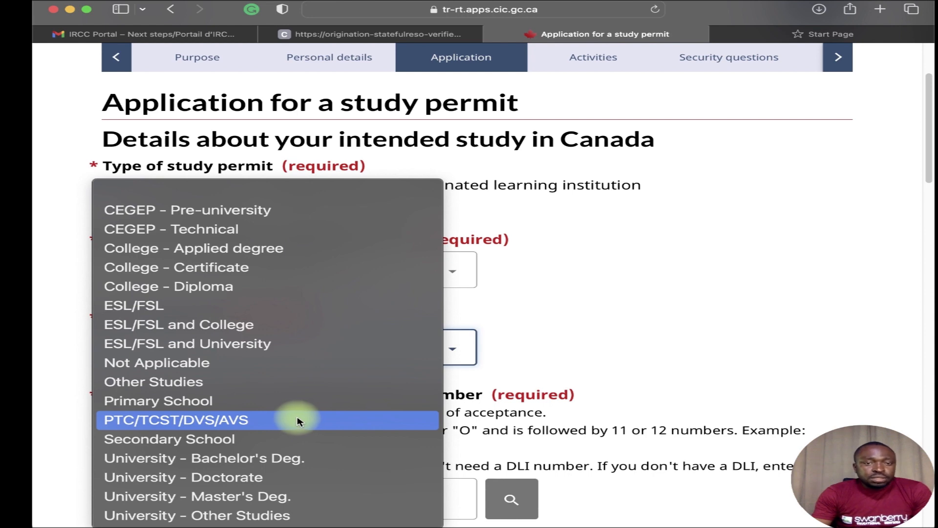
pyautogui.click(277, 504)
pyautogui.scroll(-5, 313, 362)
pyautogui.scroll(1, 305, 383)
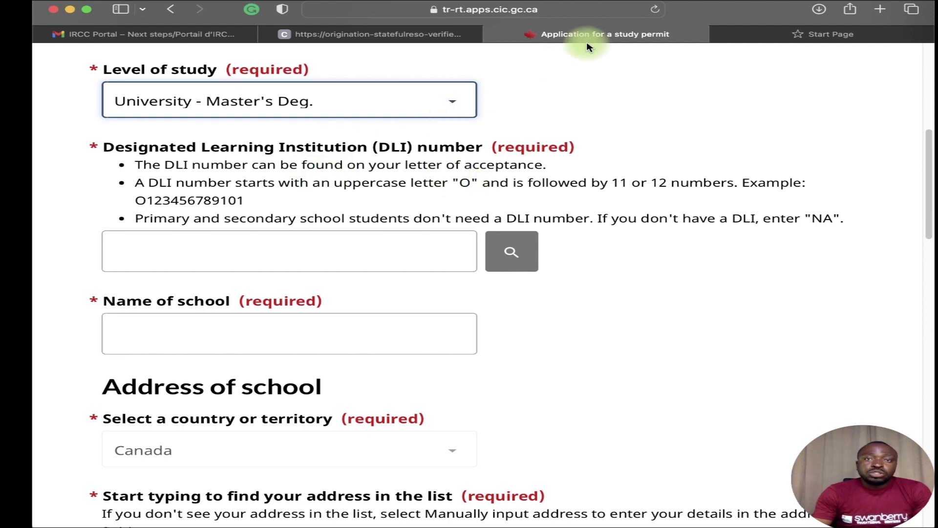
pyautogui.click(397, 34)
pyautogui.scroll(5, 477, 147)
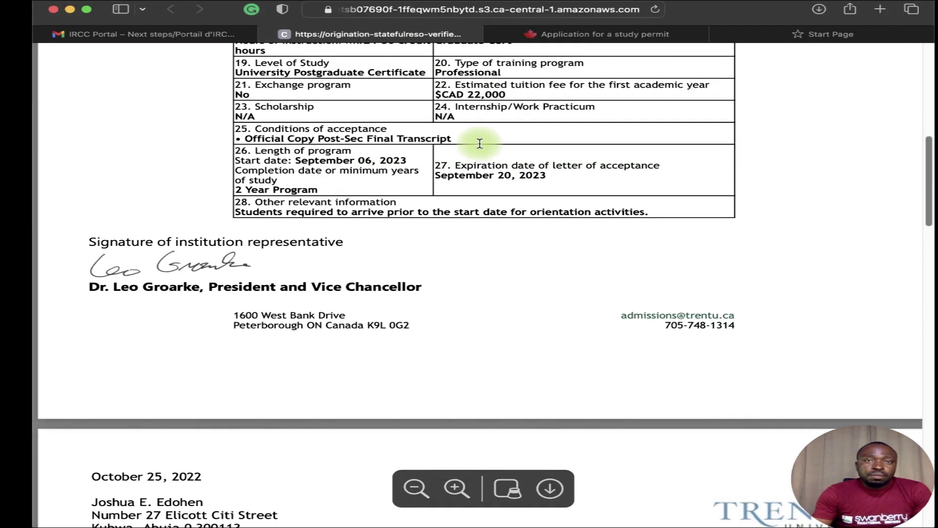
pyautogui.scroll(5, 474, 146)
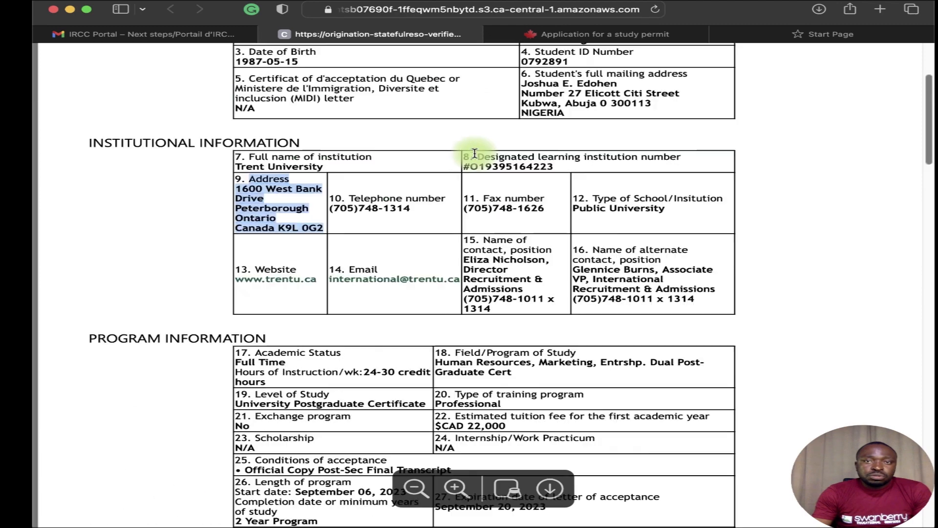
pyautogui.scroll(-5, 476, 157)
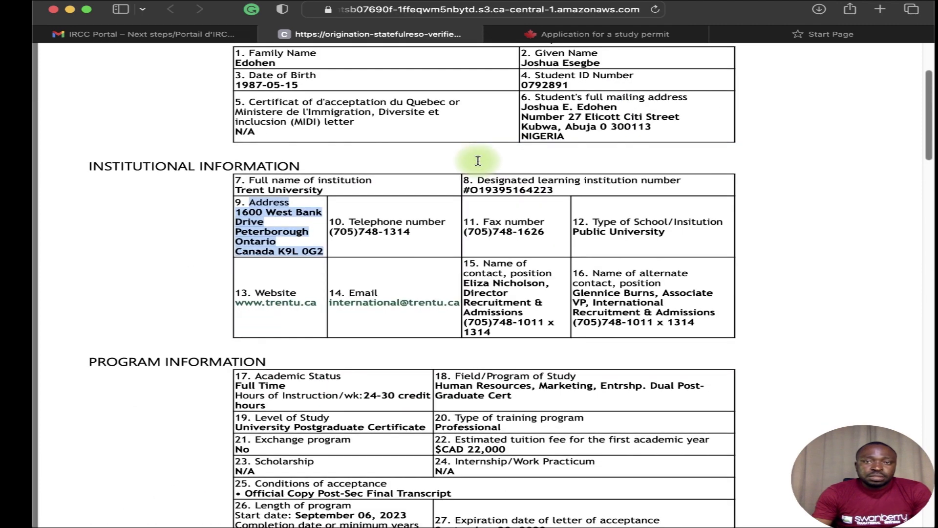
pyautogui.scroll(5, 483, 161)
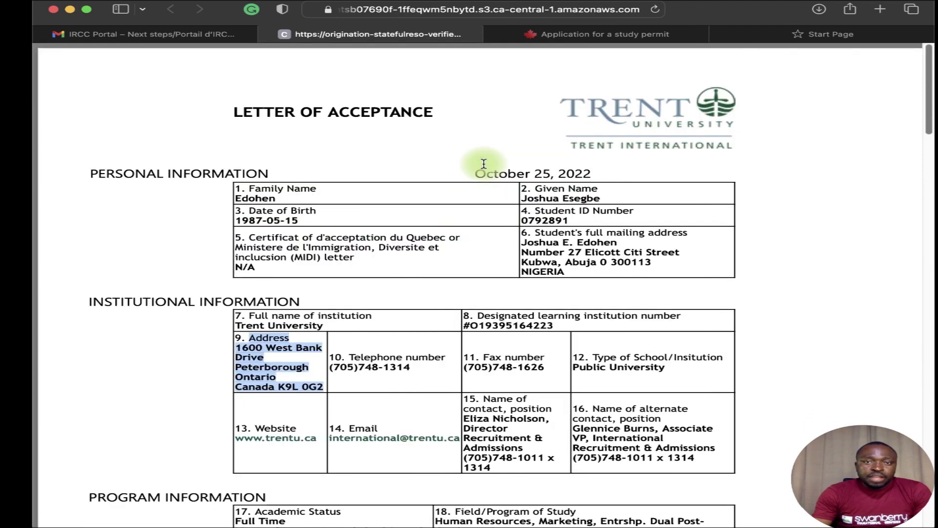
pyautogui.scroll(-3, 562, 189)
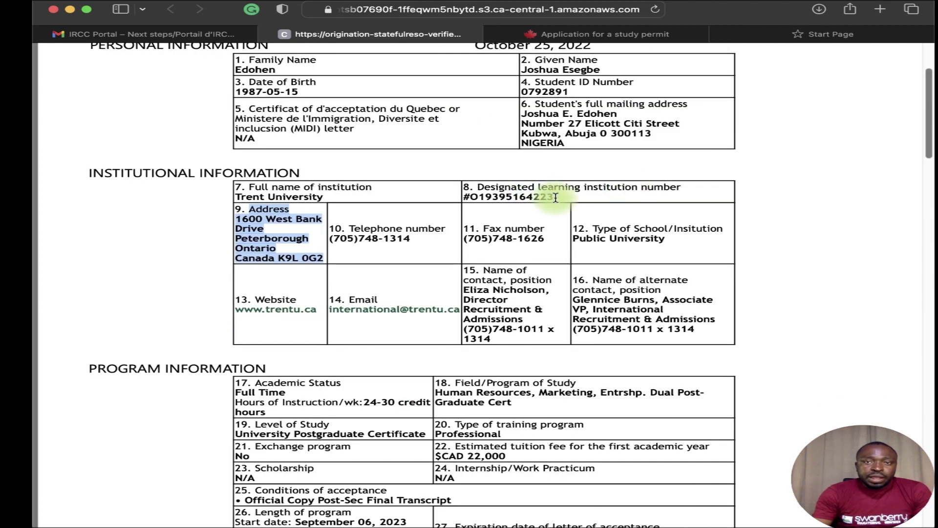
pyautogui.moveTo(555, 197); pyautogui.dragTo(488, 204)
pyautogui.press('super+c')
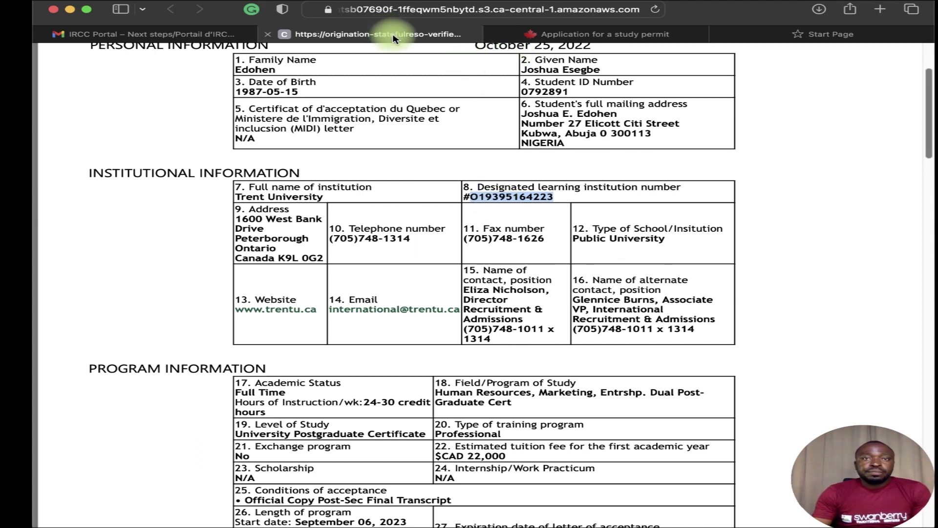
pyautogui.click(567, 33)
pyautogui.click(258, 246)
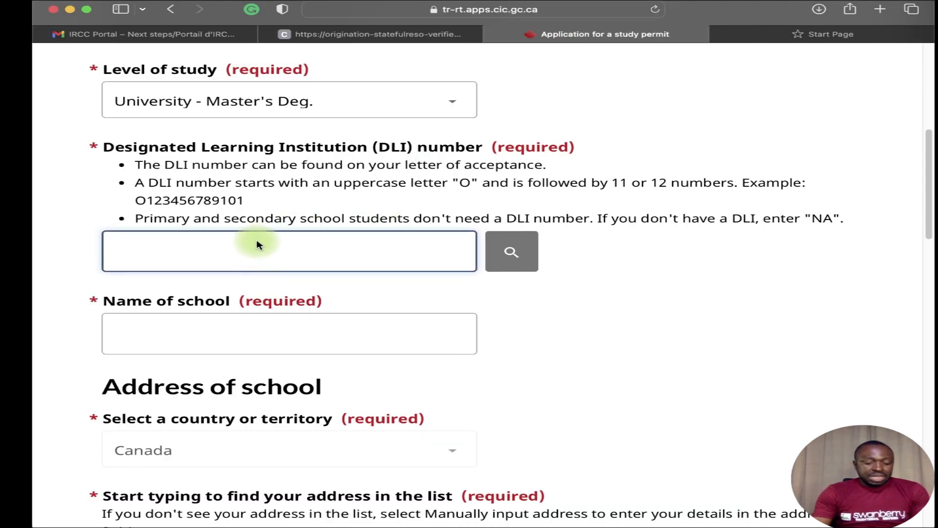
pyautogui.press('super+v')
pyautogui.click(503, 251)
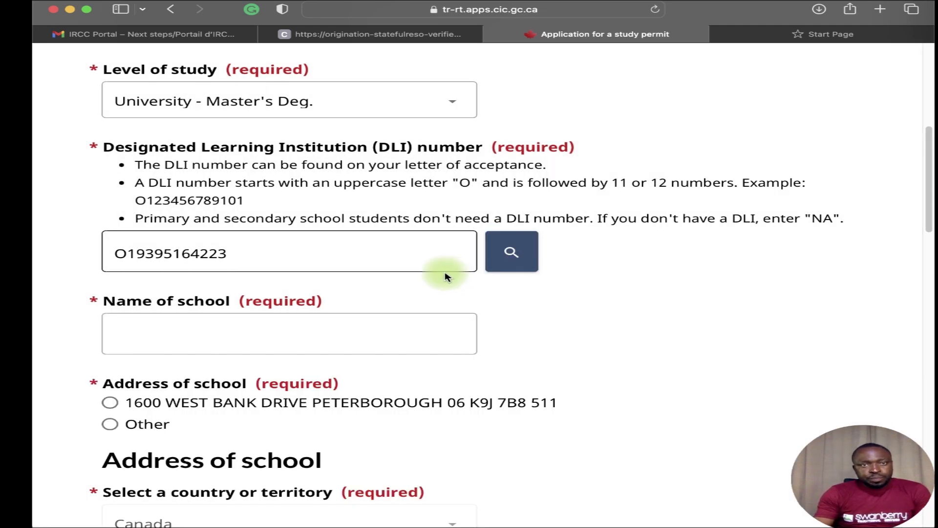
pyautogui.click(352, 251)
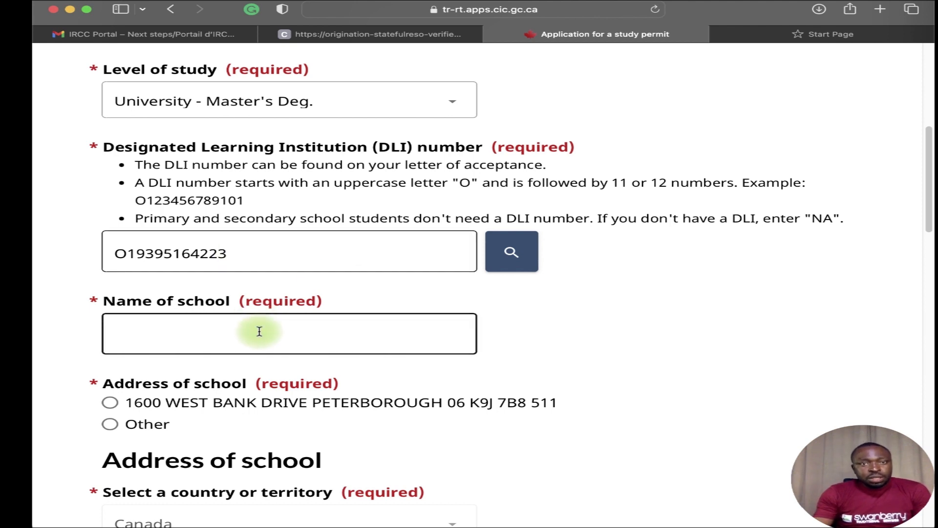
# Choose Trent University Peterborough ON as the school, with its 1600 West Bank Drive address.
pyautogui.click(205, 333)
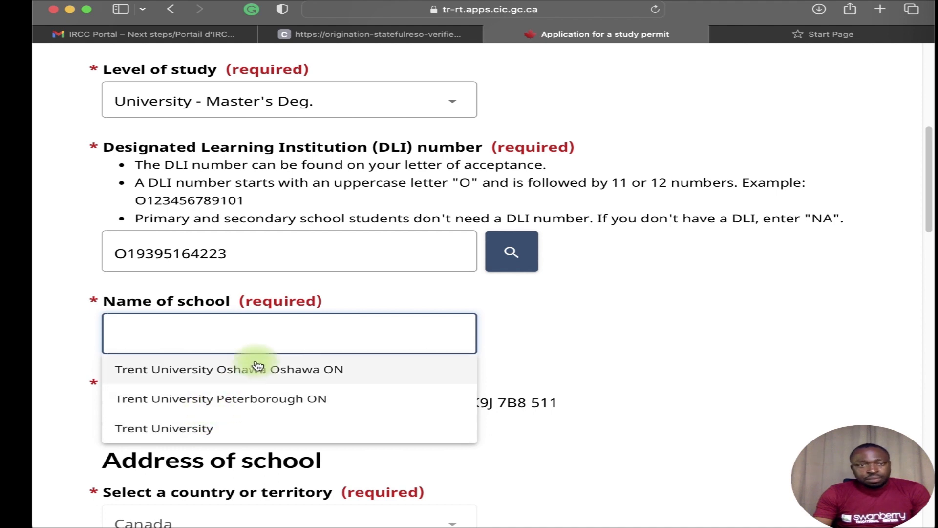
pyautogui.click(222, 404)
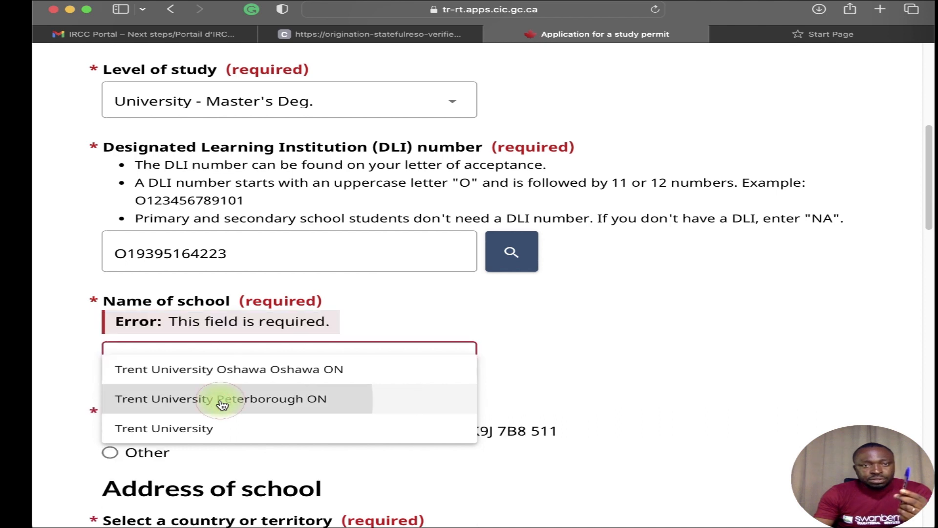
pyautogui.scroll(-1, 210, 427)
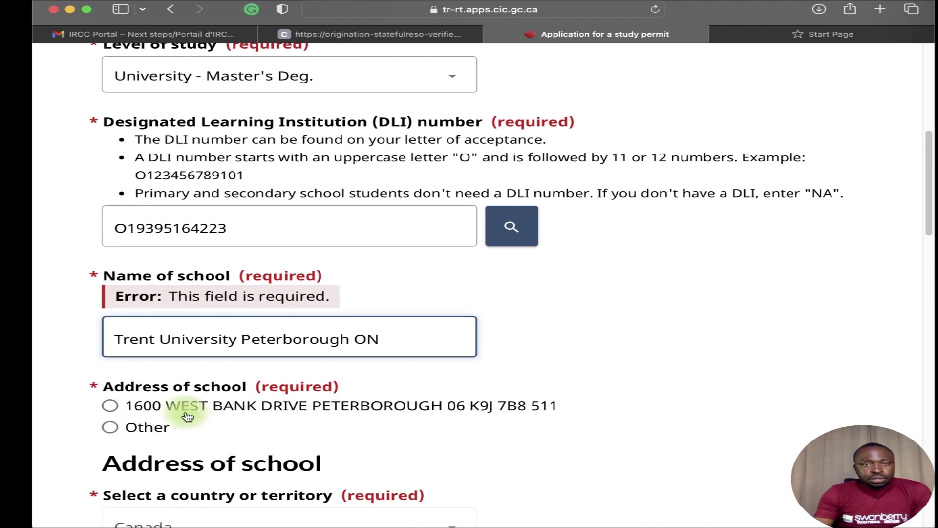
pyautogui.click(109, 405)
pyautogui.click(110, 377)
pyautogui.scroll(-4, 182, 415)
pyautogui.scroll(-10, 181, 423)
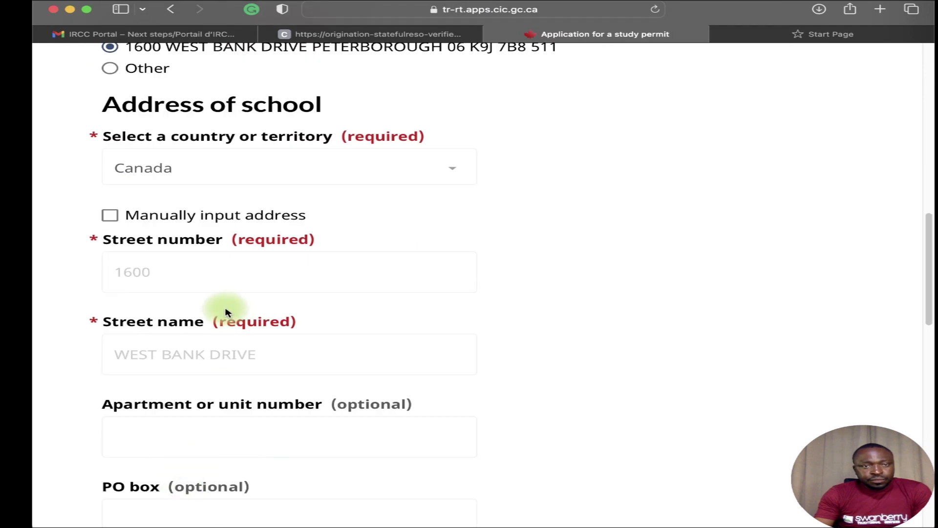
# Choose Business/Mgmt/Marketing from the Field of study list.
pyautogui.scroll(-6, 193, 386)
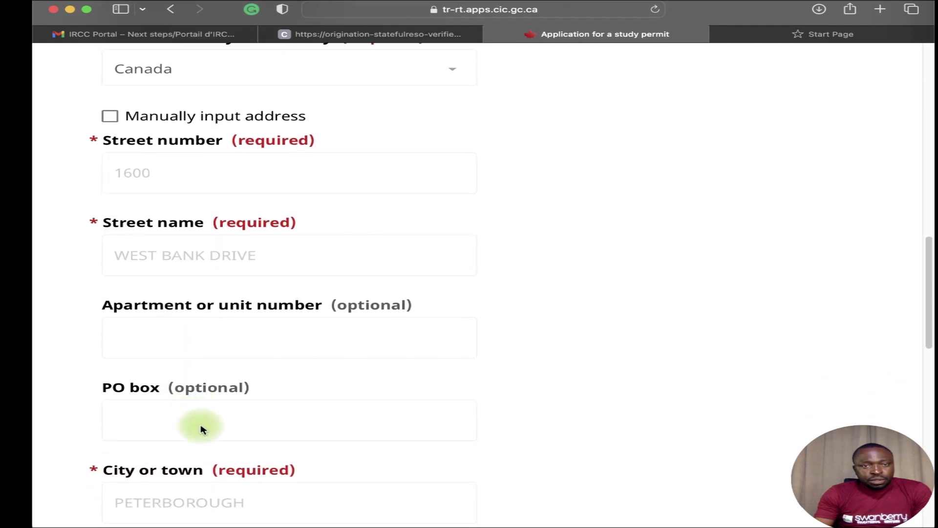
pyautogui.scroll(-6, 185, 416)
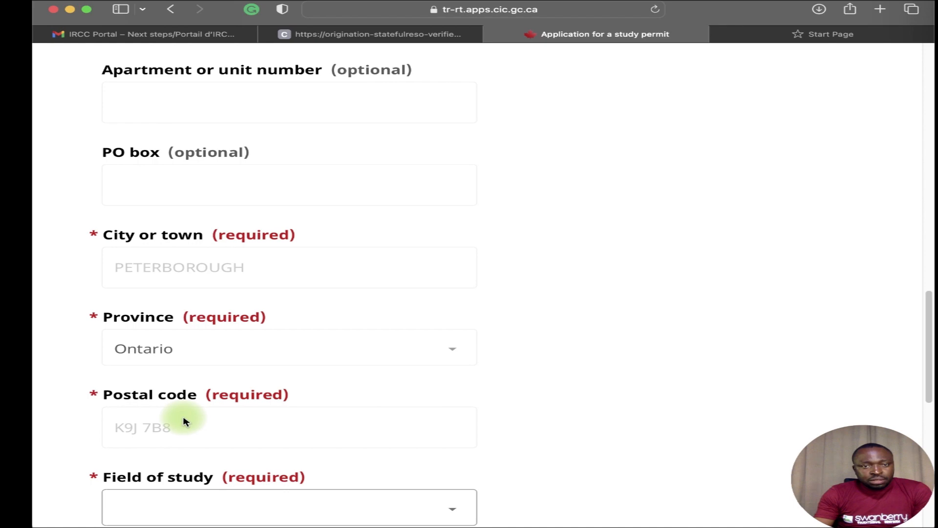
pyautogui.click(378, 452)
pyautogui.scroll(-5, 346, 442)
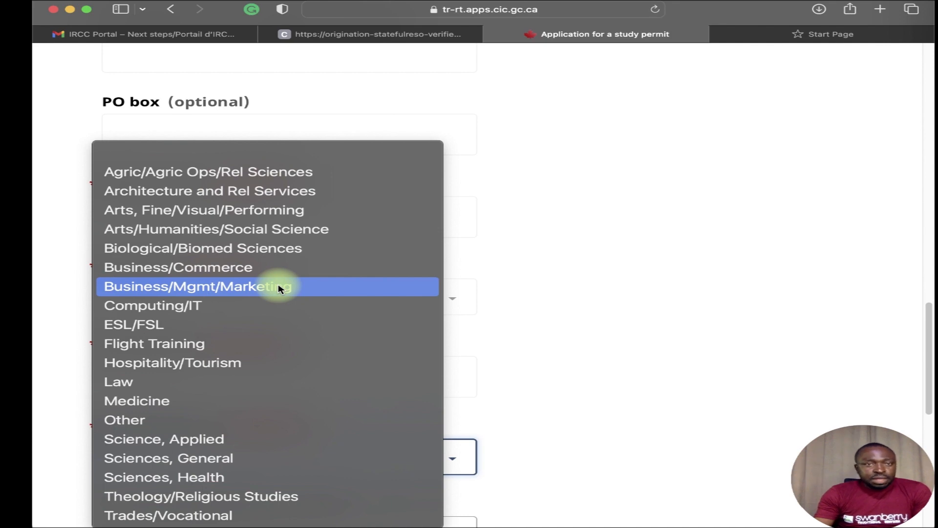
pyautogui.click(279, 289)
pyautogui.scroll(-8, 291, 328)
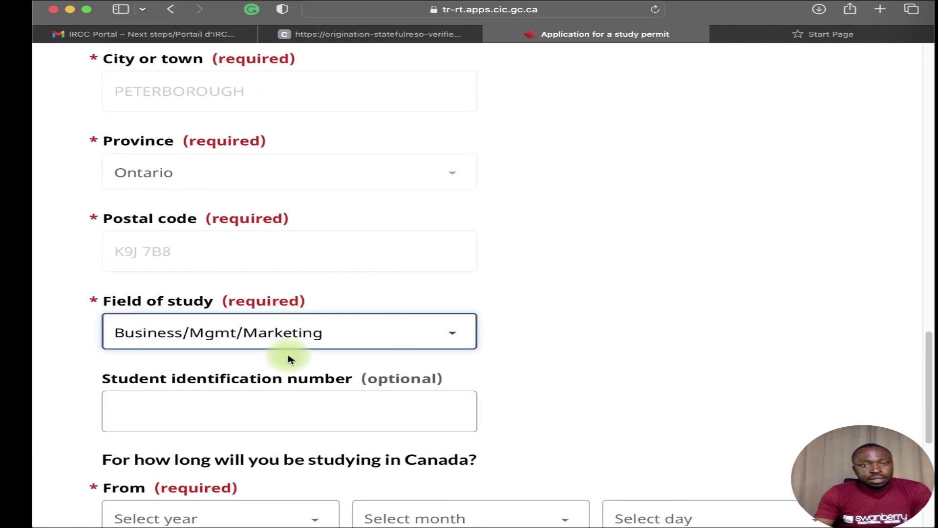
pyautogui.click(296, 293)
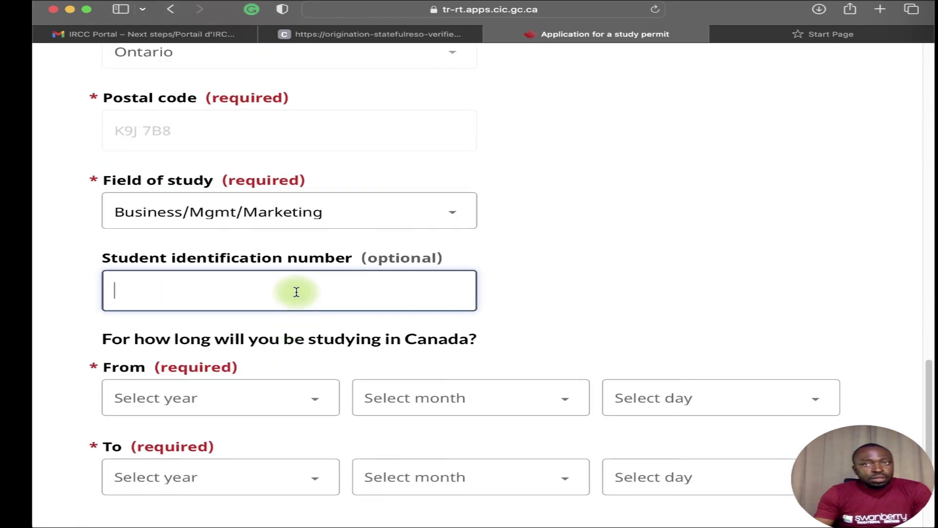
# Copy the student ID number from the acceptance letter into the form's student ID field.
pyautogui.click(383, 35)
pyautogui.scroll(3, 584, 173)
pyautogui.moveTo(570, 220); pyautogui.dragTo(517, 218)
pyautogui.press('super+c')
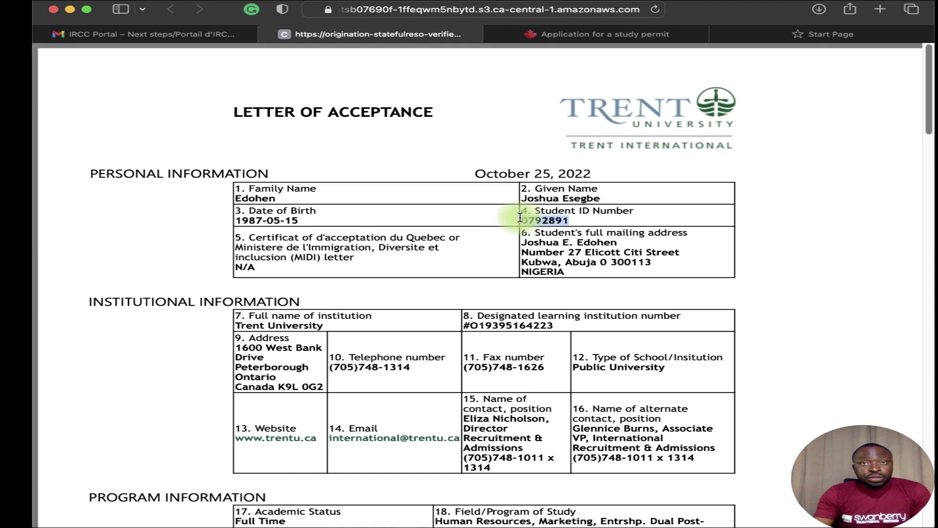
pyautogui.click(619, 36)
pyautogui.click(181, 287)
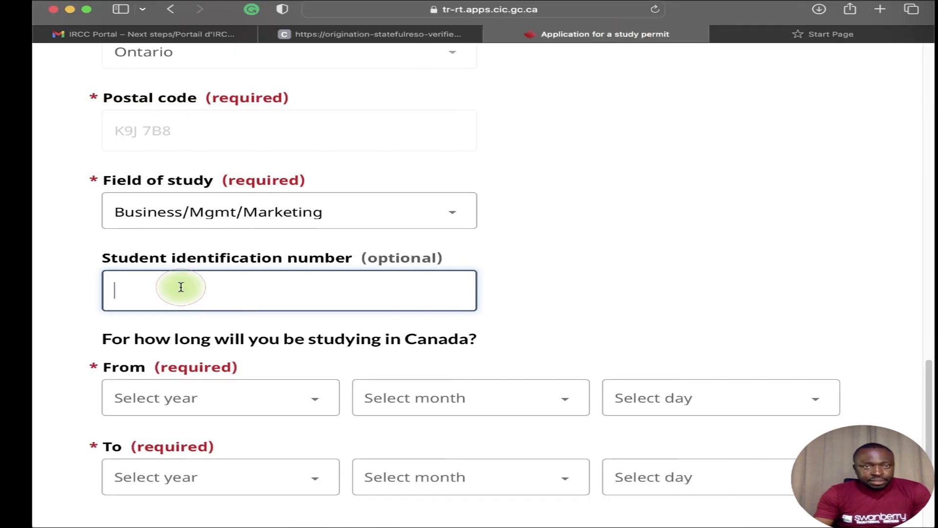
pyautogui.press('super+v')
# Set the study start date to 1 September 2023.
pyautogui.scroll(-2, 286, 320)
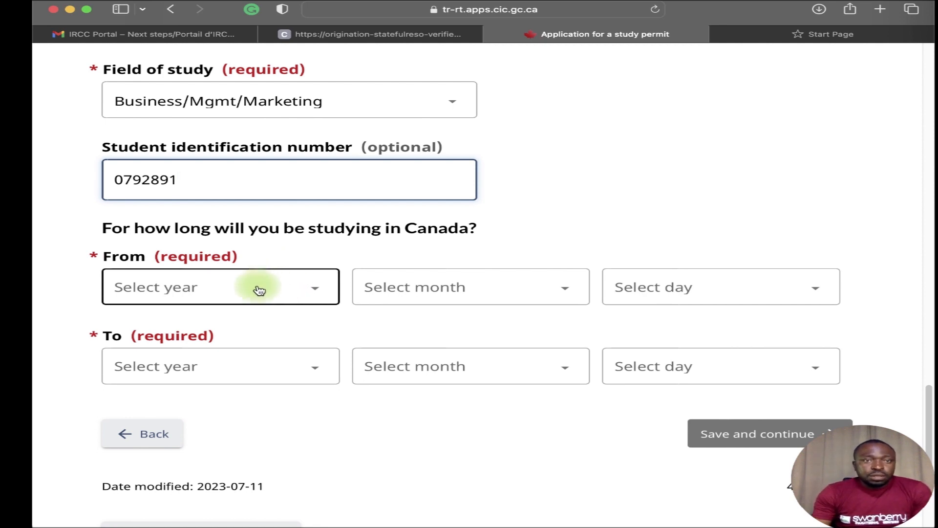
pyautogui.scroll(-1, 274, 264)
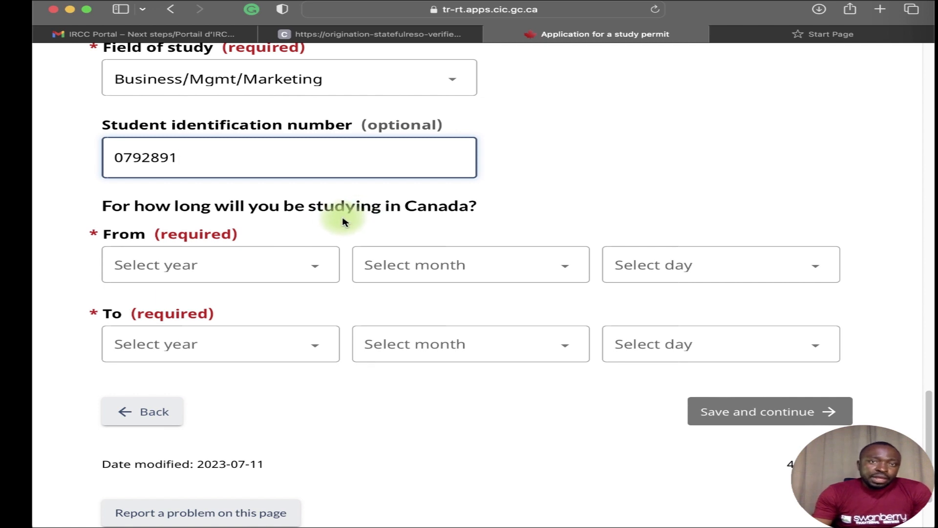
pyautogui.click(308, 269)
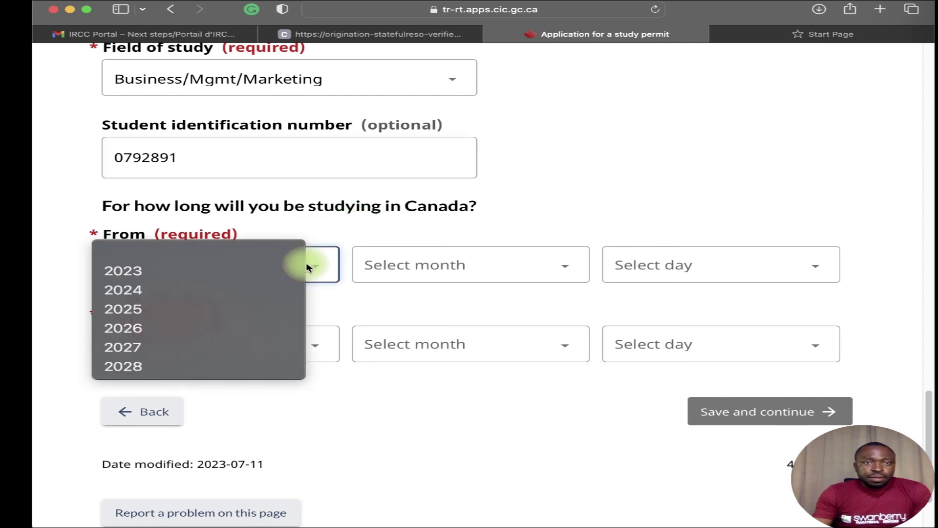
pyautogui.click(282, 272)
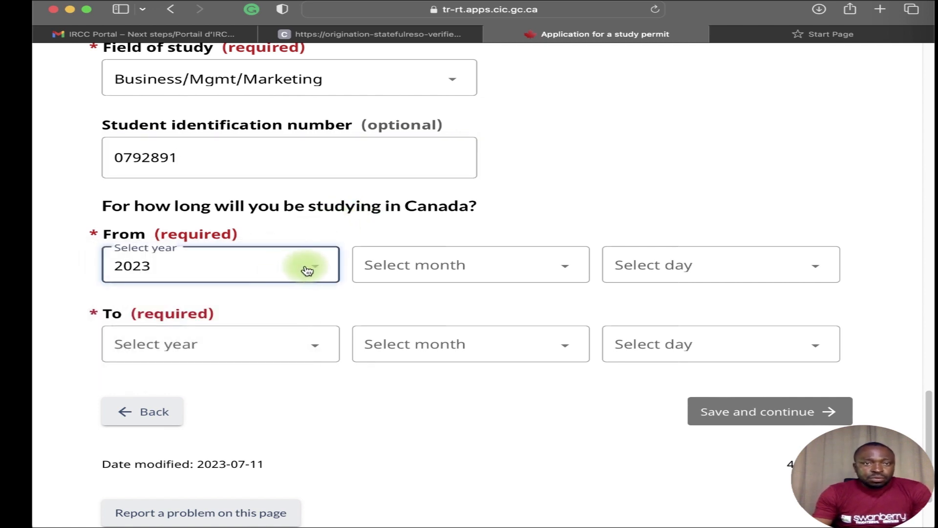
pyautogui.click(439, 263)
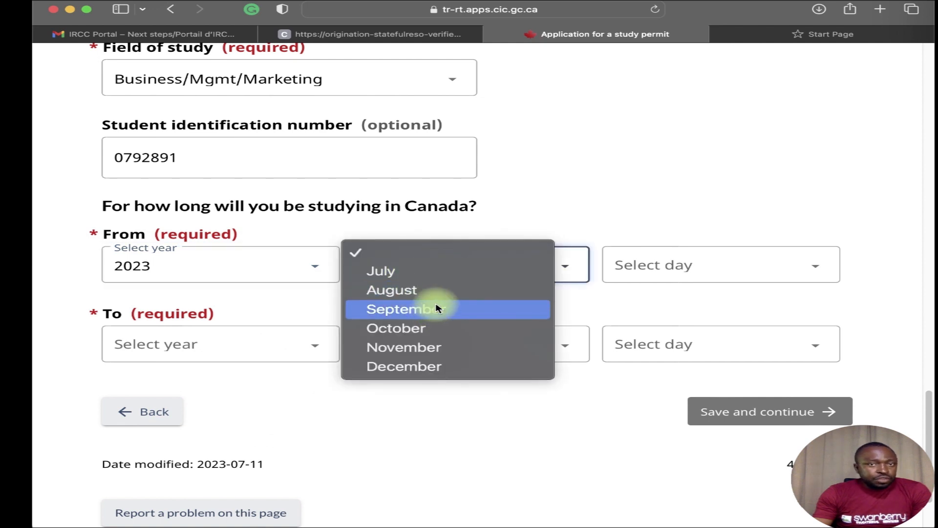
pyautogui.click(640, 266)
pyautogui.click(682, 277)
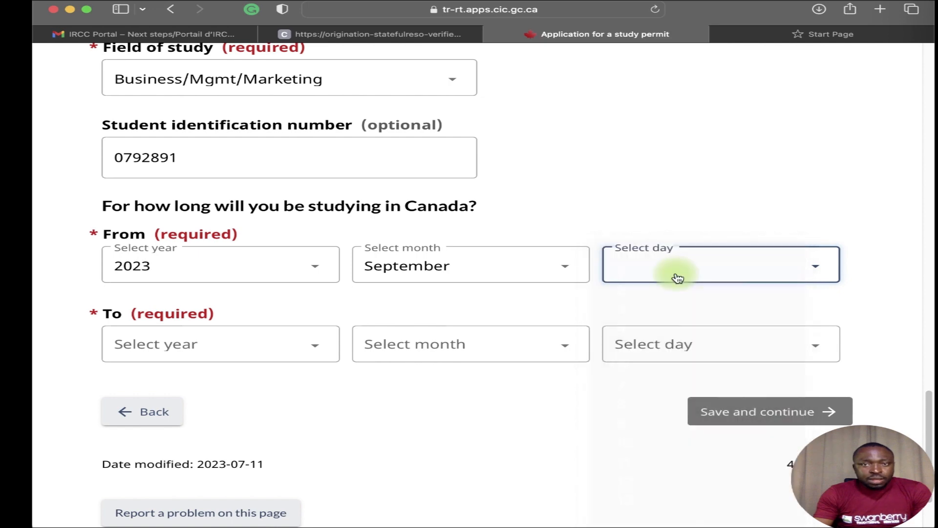
# Set the study end date to 30 September 2025 and save to reach the Education cost page.
pyautogui.click(207, 347)
pyautogui.click(180, 389)
pyautogui.click(394, 349)
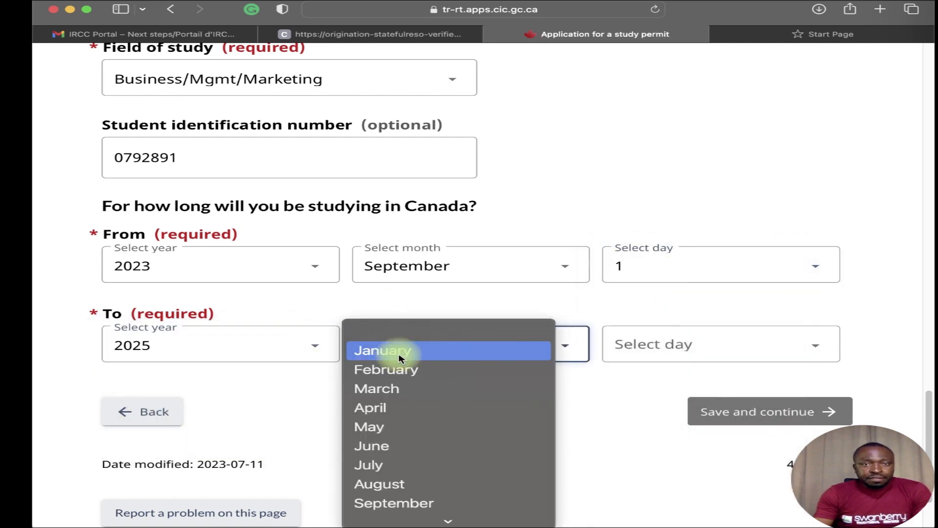
pyautogui.click(404, 504)
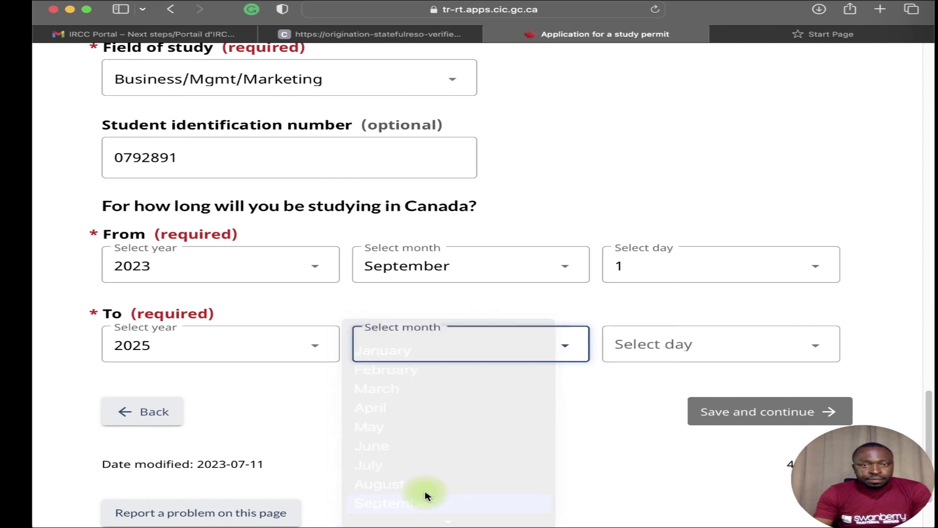
pyautogui.click(631, 368)
pyautogui.scroll(-10, 634, 453)
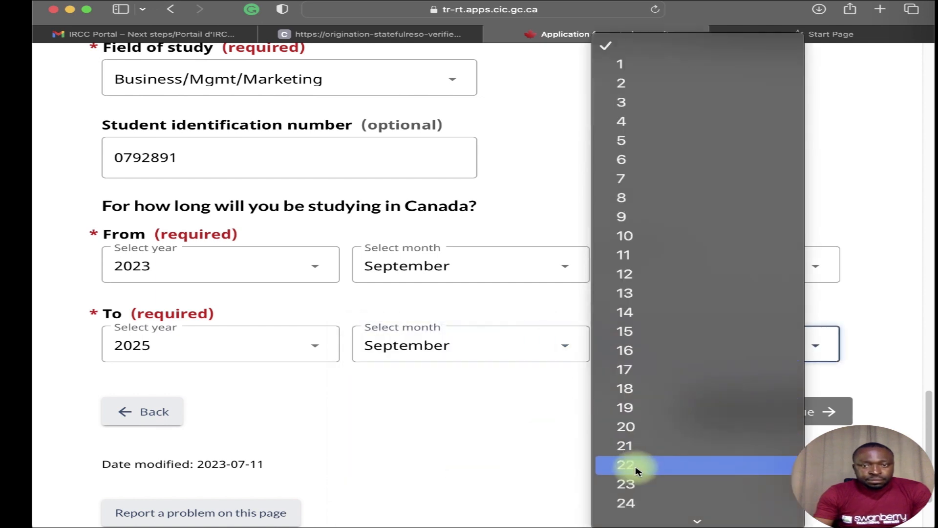
pyautogui.click(634, 521)
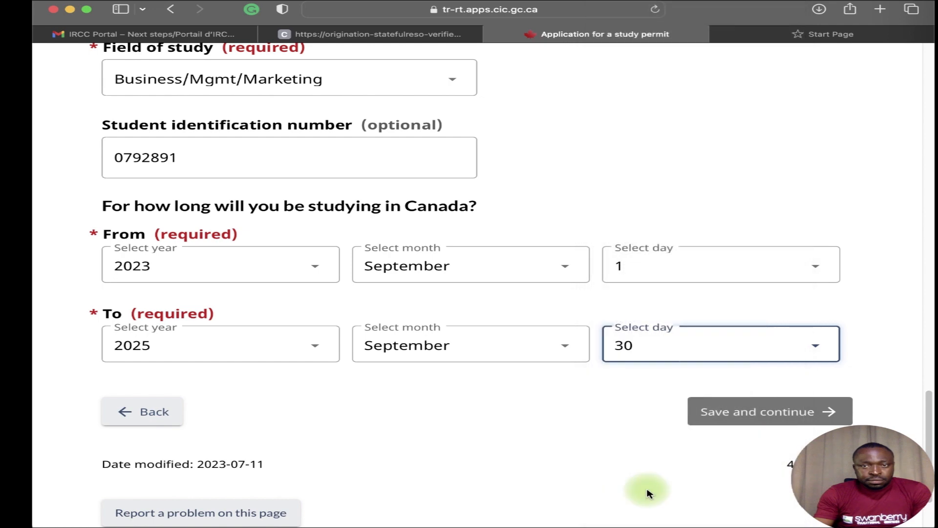
pyautogui.click(702, 409)
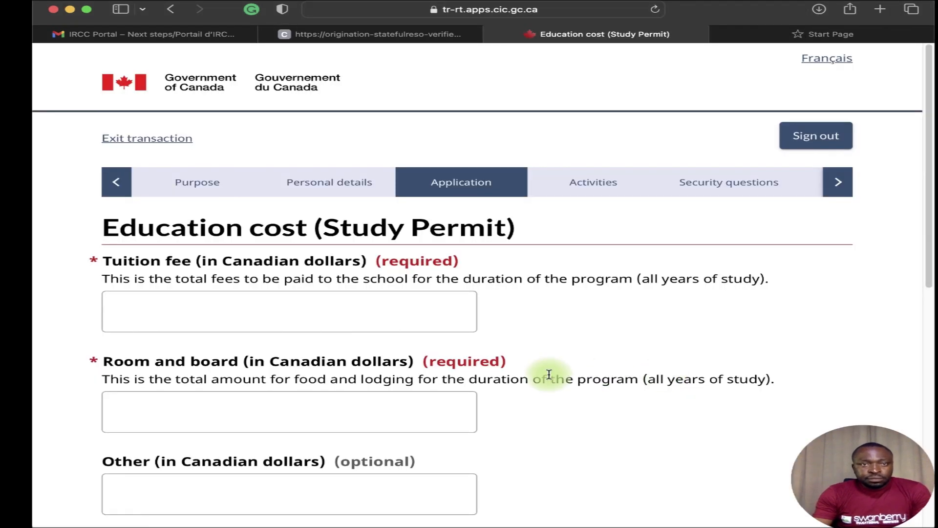
pyautogui.click(314, 310)
pyautogui.click(224, 285)
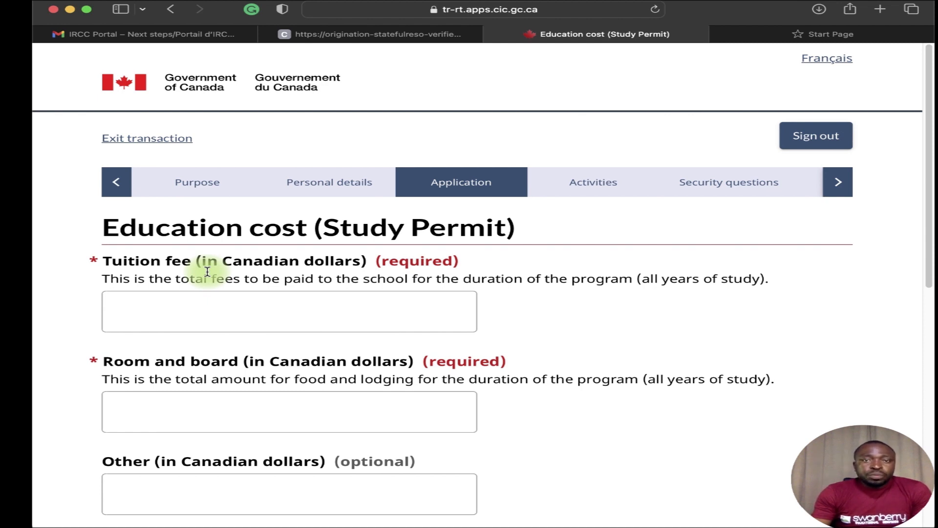
# Find the $CAD 22,000 estimated first-year tuition in the acceptance letter, then return to the form.
pyautogui.click(377, 32)
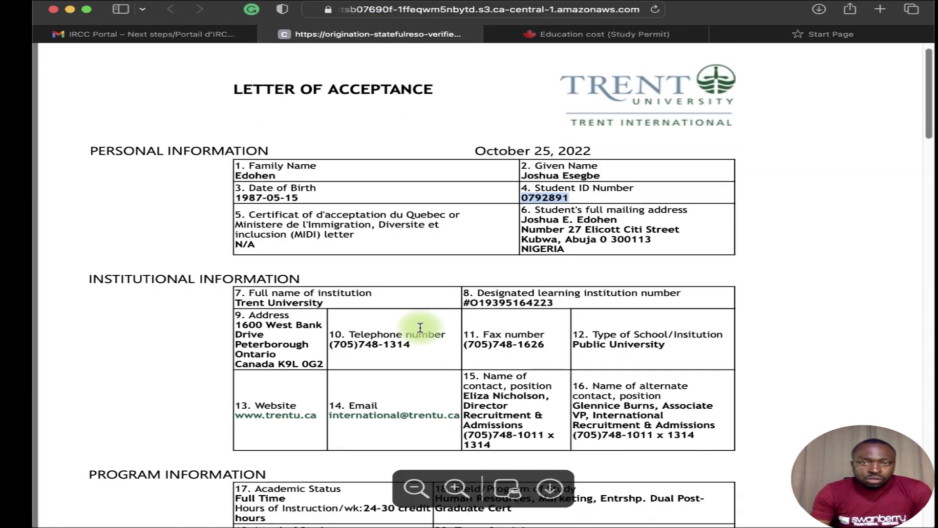
pyautogui.scroll(-1, 421, 338)
pyautogui.scroll(-10, 420, 338)
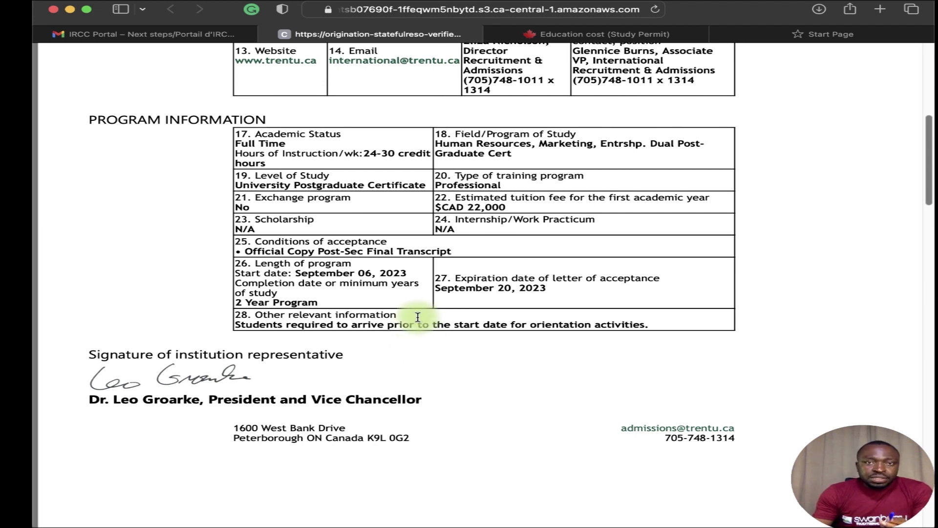
pyautogui.moveTo(507, 207)
pyautogui.mouseDown()
pyautogui.moveTo(452, 200)
pyautogui.moveTo(500, 197)
pyautogui.mouseUp()
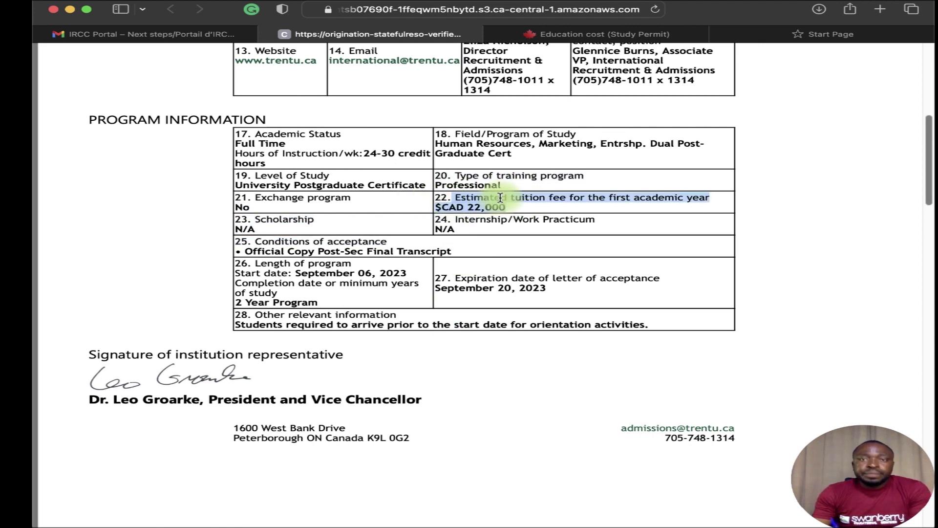
pyautogui.click(518, 205)
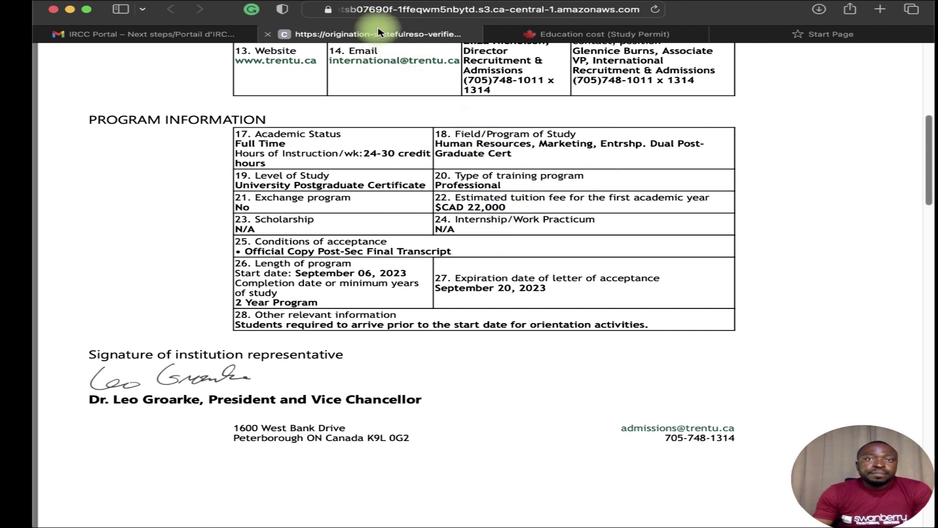
pyautogui.click(548, 33)
# Enter 44000 as the tuition fee on the Education cost page.
pyautogui.click(276, 312)
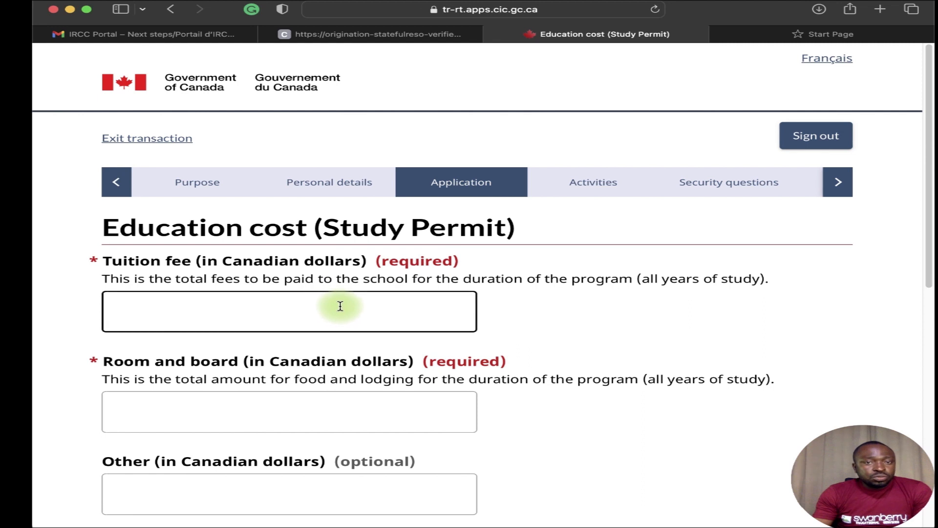
pyautogui.write('44')
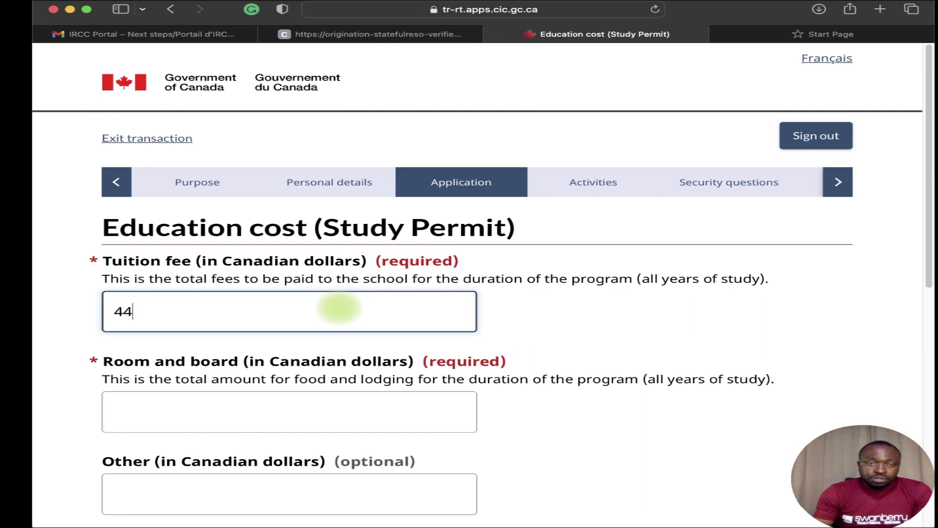
pyautogui.write('000')
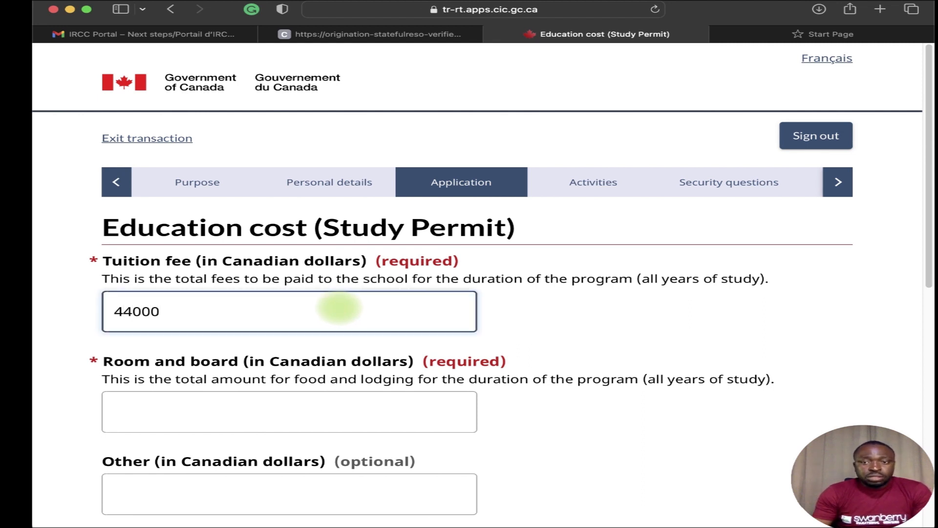
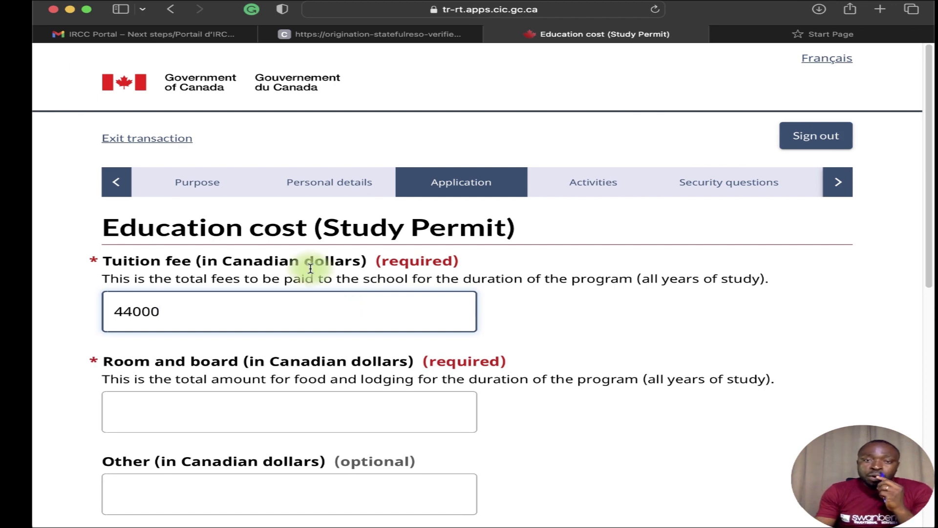
# Enter 4000 as the room and board amount.
pyautogui.scroll(-5, 425, 361)
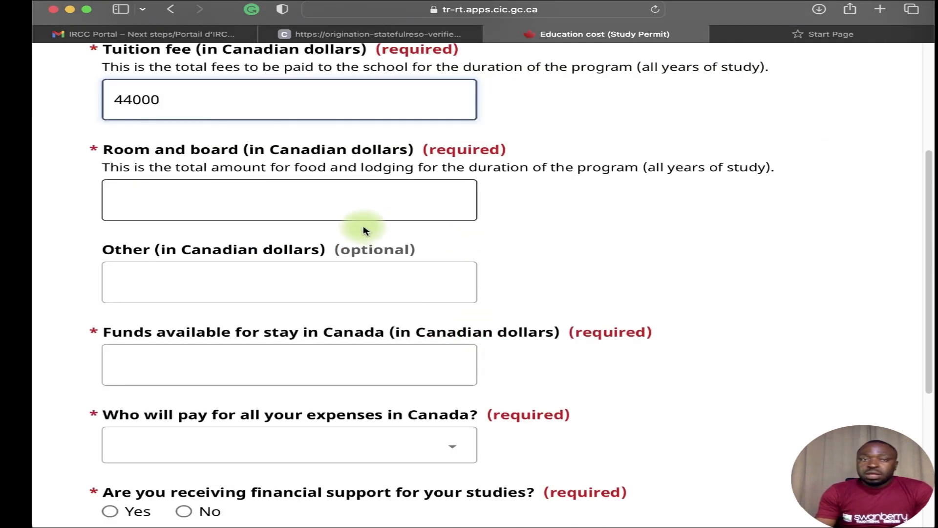
pyautogui.scroll(1, 366, 227)
pyautogui.click(365, 212)
pyautogui.write('4000')
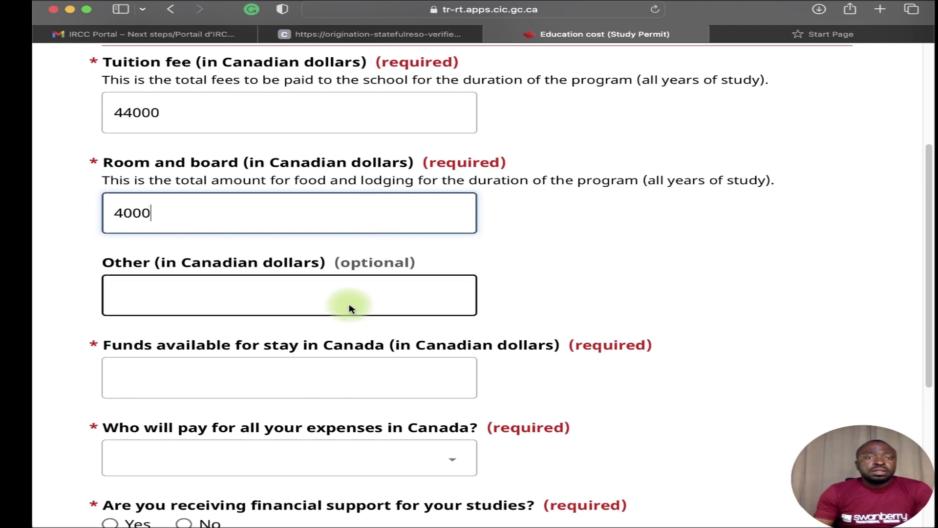
# Enter 310000 as the funds available for the stay in Canada.
pyautogui.scroll(-1, 416, 318)
pyautogui.click(300, 366)
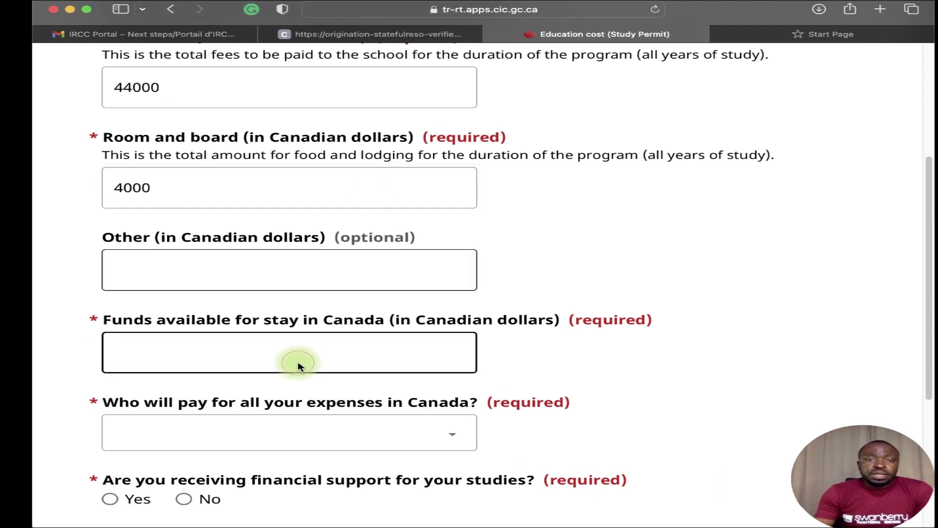
pyautogui.write('3000')
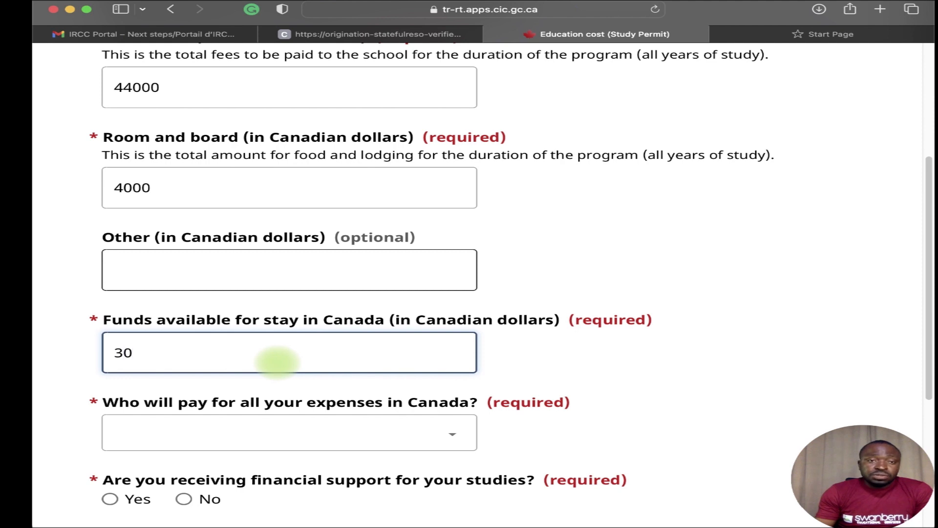
pyautogui.press('BackSpace')
pyautogui.press('BackSpace')
pyautogui.press('BackSpace')
pyautogui.write('10000')
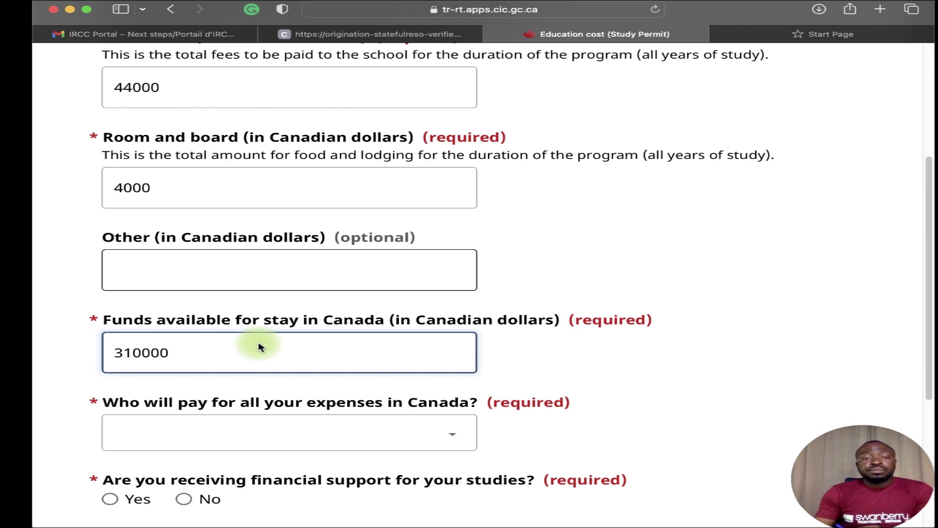
pyautogui.scroll(-3, 278, 377)
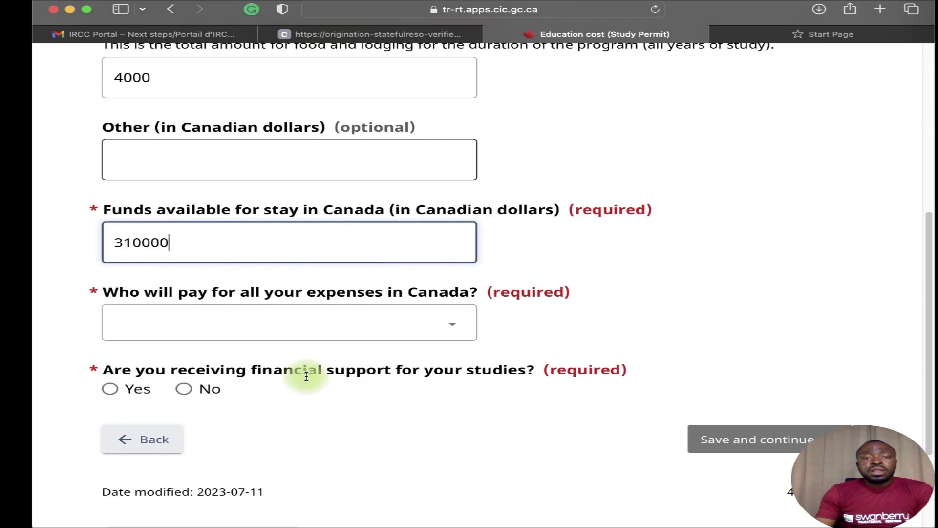
# Choose Myself or Parents as the expense payer and answer No to financial support.
pyautogui.click(272, 317)
pyautogui.click(264, 337)
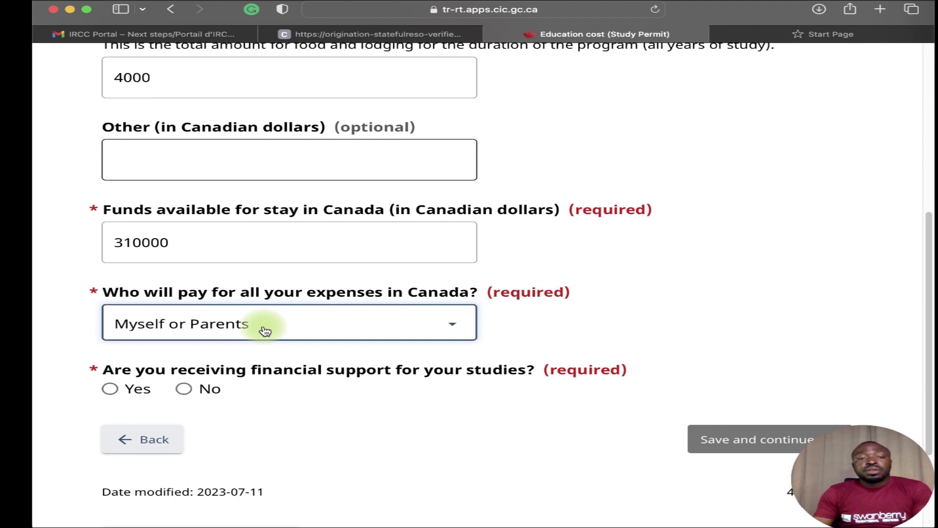
pyautogui.click(185, 391)
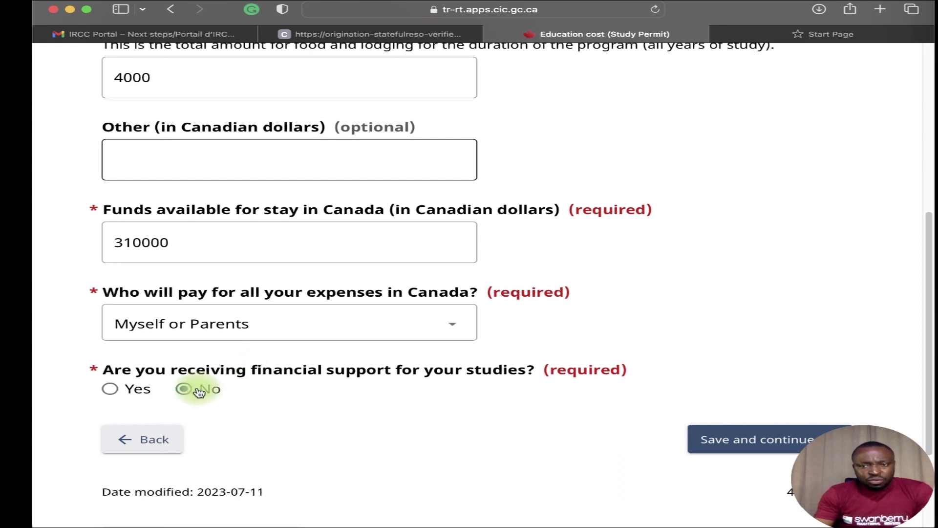
# Try answering Yes to financial support, exploring the scholarship, Other, program name and amount fields.
pyautogui.click(109, 389)
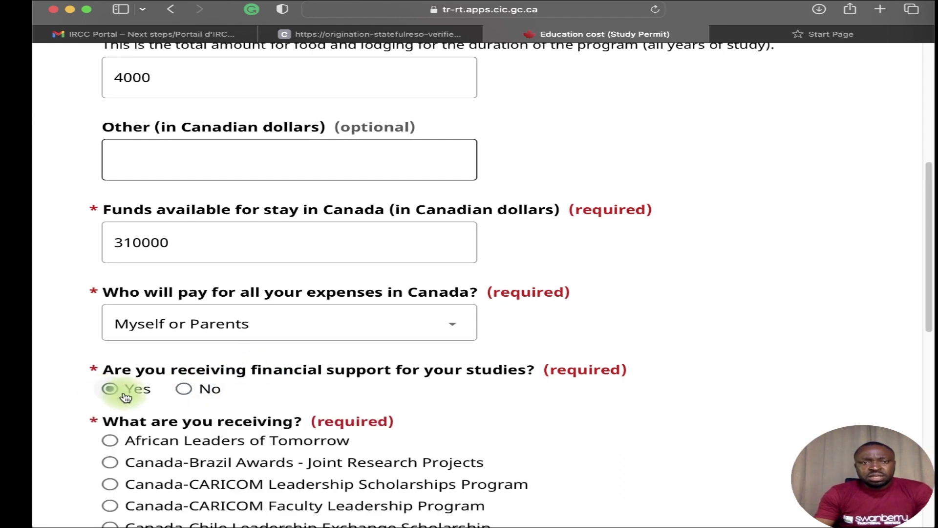
pyautogui.scroll(-10, 220, 390)
pyautogui.scroll(5, 213, 391)
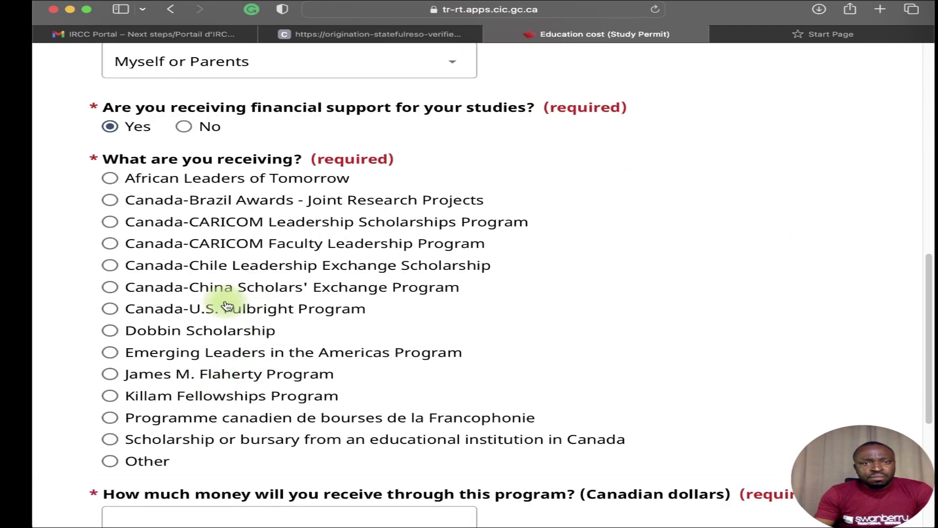
pyautogui.click(128, 439)
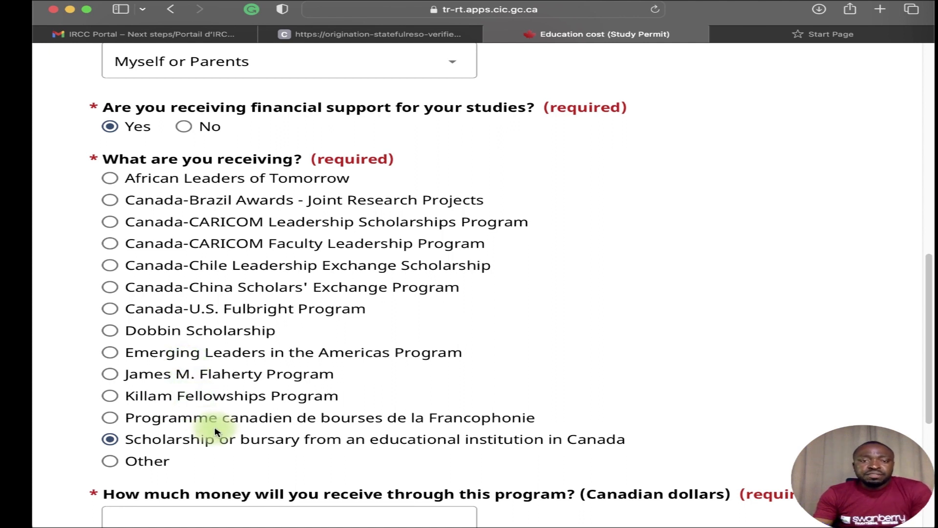
pyautogui.scroll(-1, 215, 393)
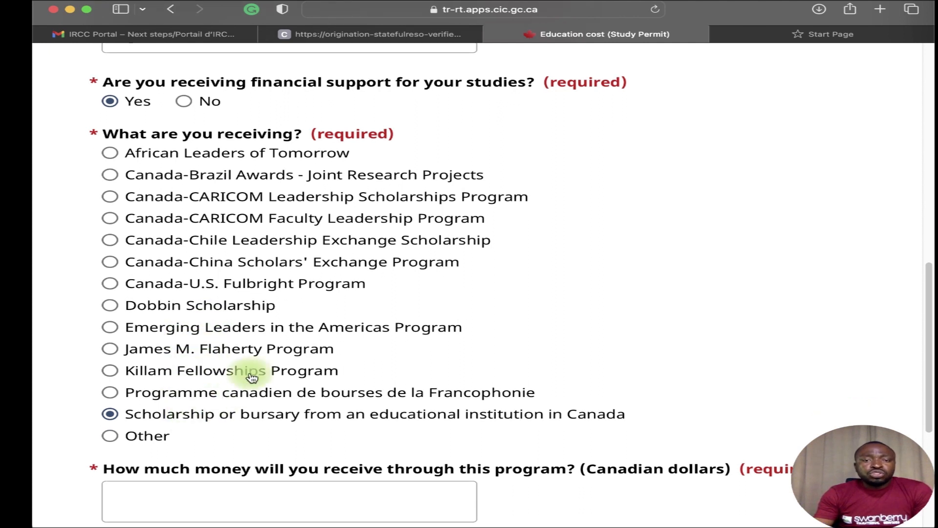
pyautogui.scroll(-1, 230, 391)
pyautogui.click(111, 410)
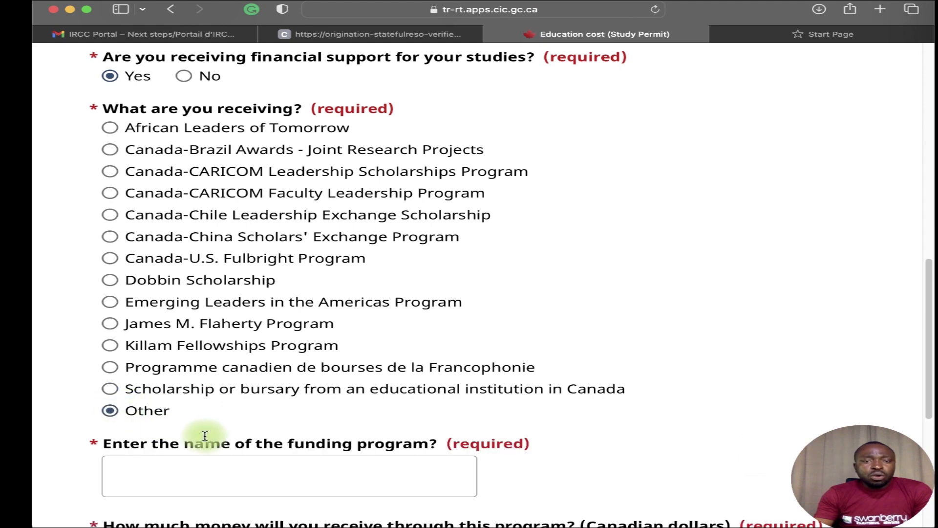
pyautogui.scroll(-3, 159, 435)
pyautogui.click(161, 384)
pyautogui.click(166, 380)
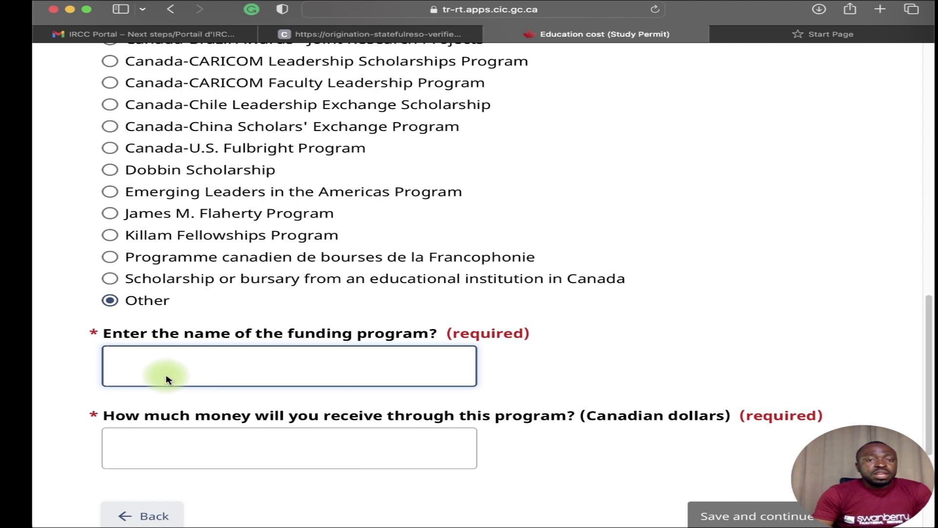
pyautogui.click(237, 444)
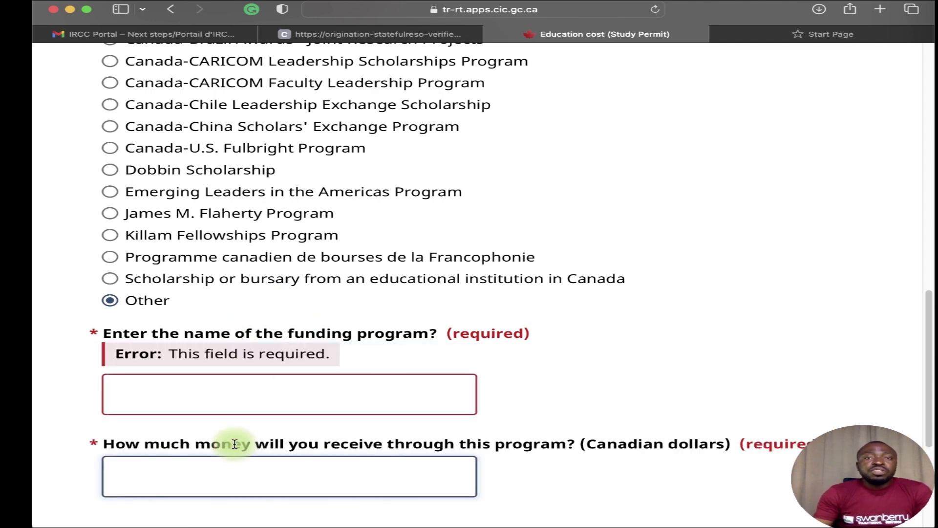
# Switch financial support back to No and save the education cost details.
pyautogui.scroll(10, 388, 373)
pyautogui.scroll(2, 387, 368)
pyautogui.scroll(-5, 387, 365)
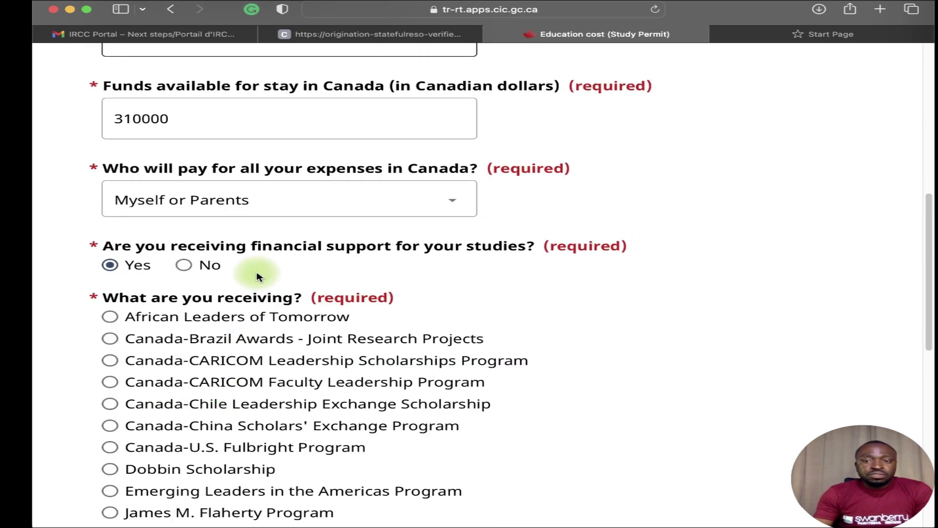
pyautogui.click(184, 265)
pyautogui.click(725, 315)
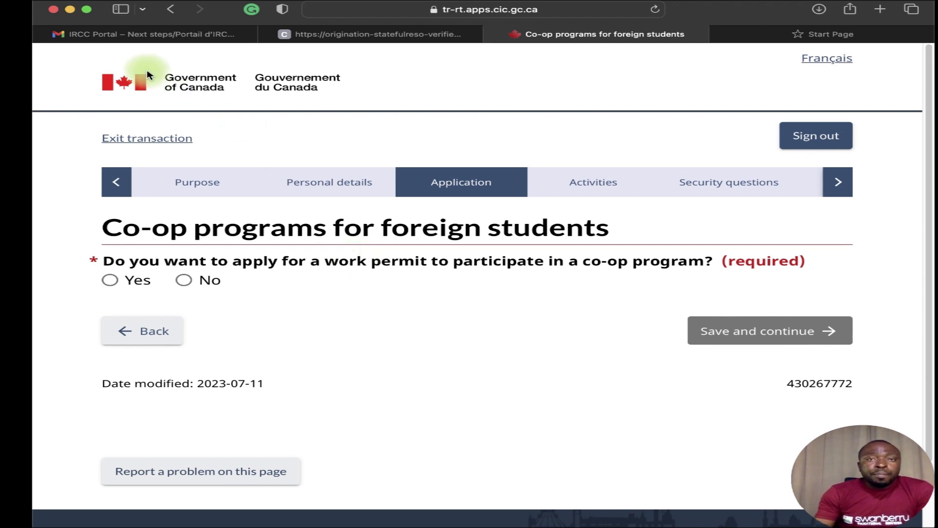
pyautogui.click(365, 41)
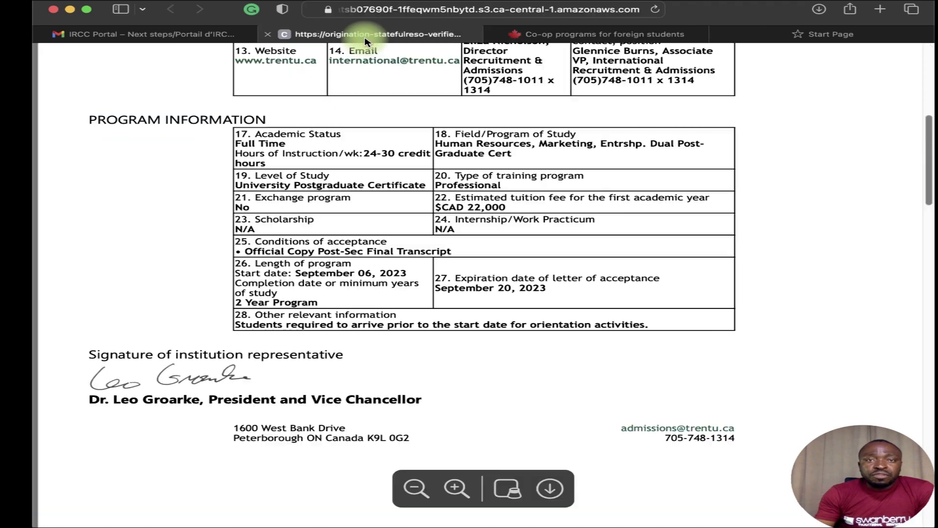
pyautogui.scroll(-3, 469, 241)
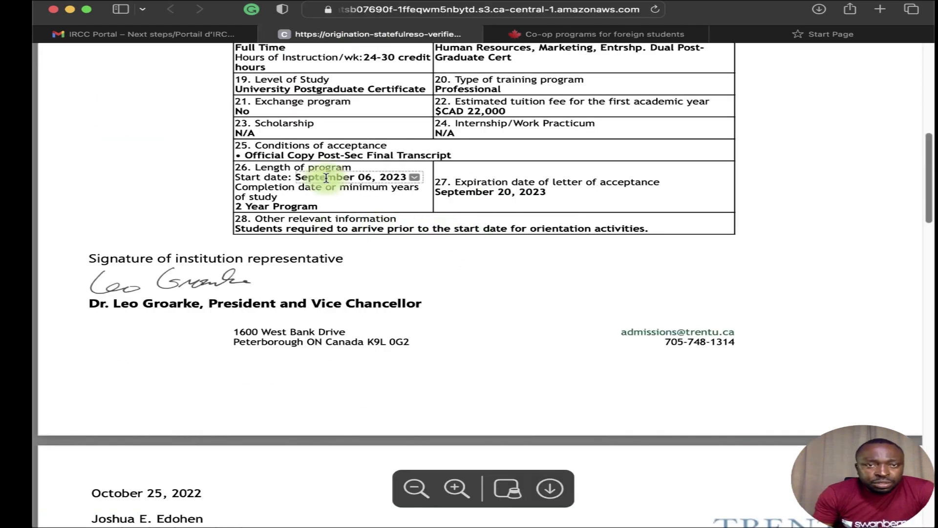
pyautogui.scroll(1, 300, 224)
pyautogui.scroll(3, 300, 224)
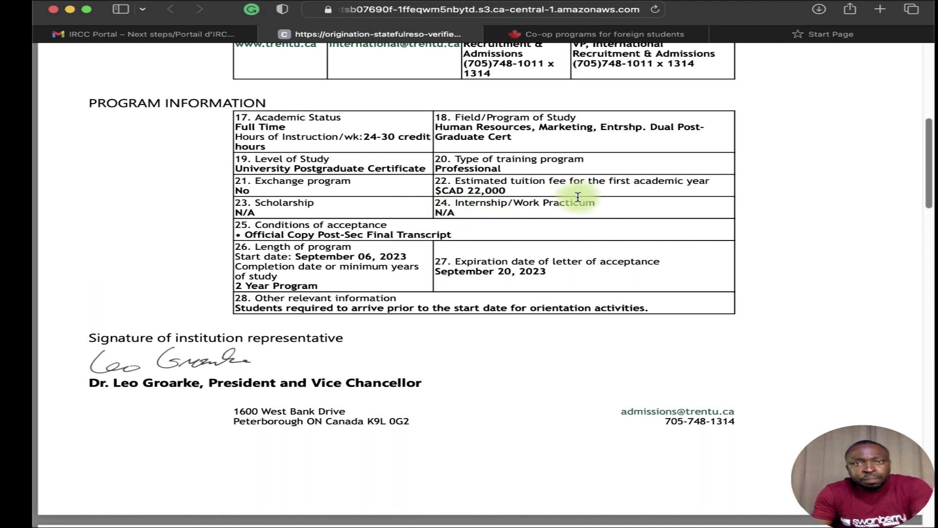
pyautogui.moveTo(484, 202); pyautogui.dragTo(457, 218)
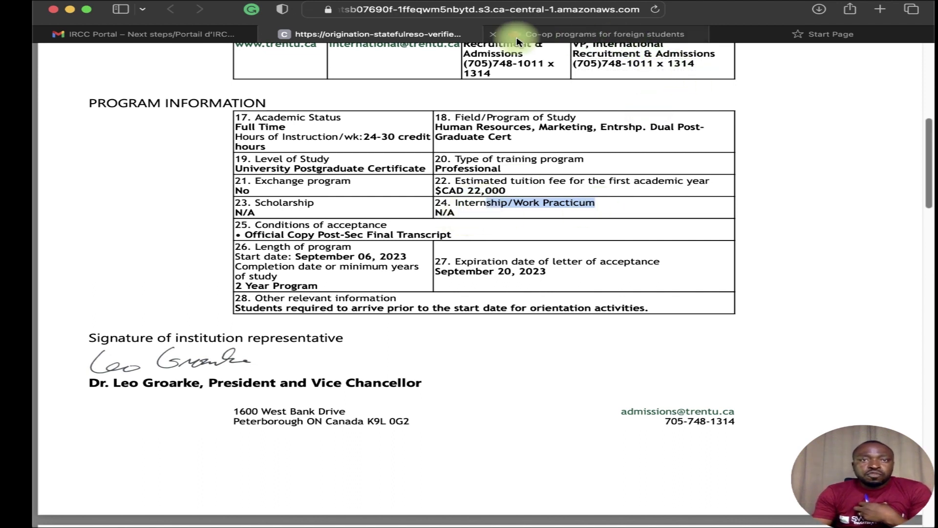
pyautogui.click(545, 36)
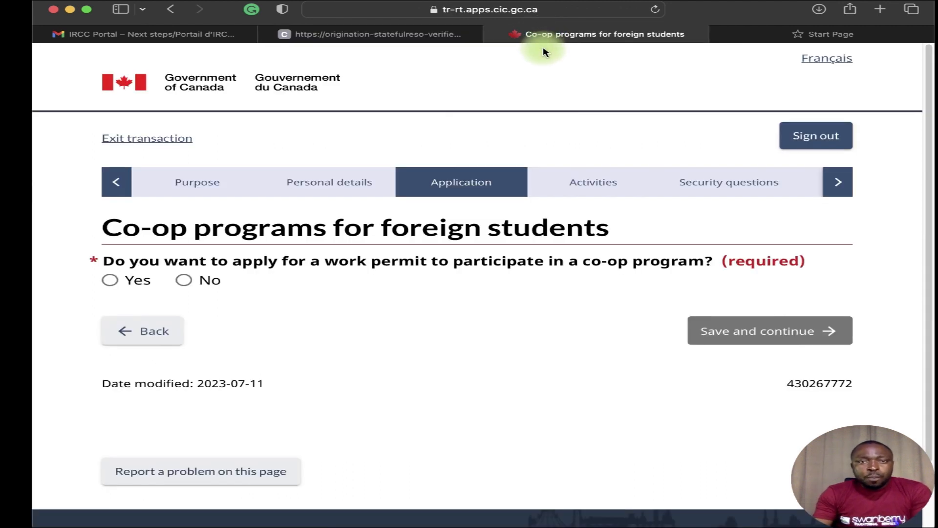
# Answer No to the co-op work permit question, after briefly trying Yes, and save.
pyautogui.click(184, 280)
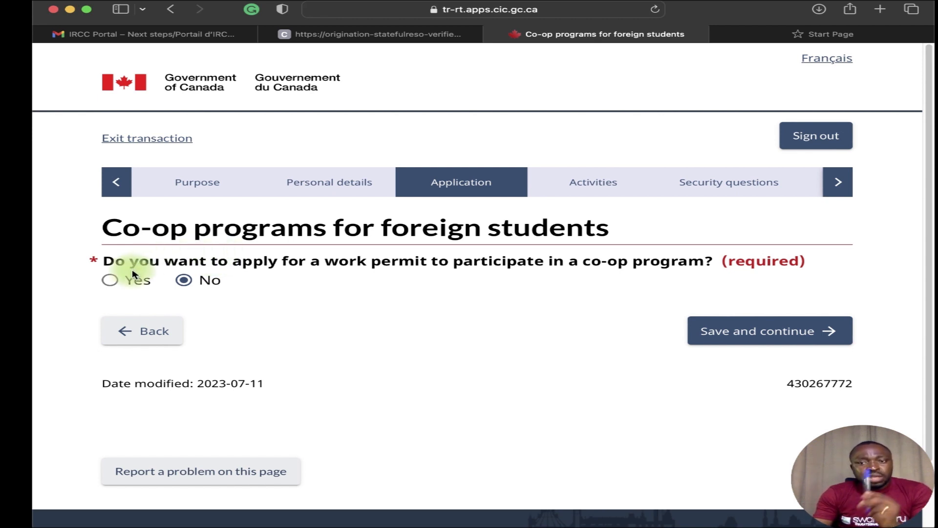
pyautogui.click(110, 279)
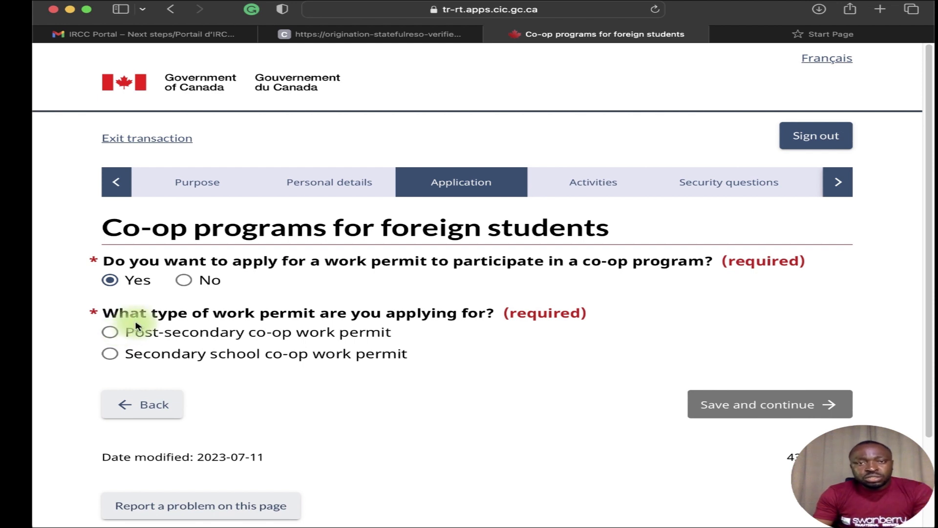
pyautogui.click(184, 281)
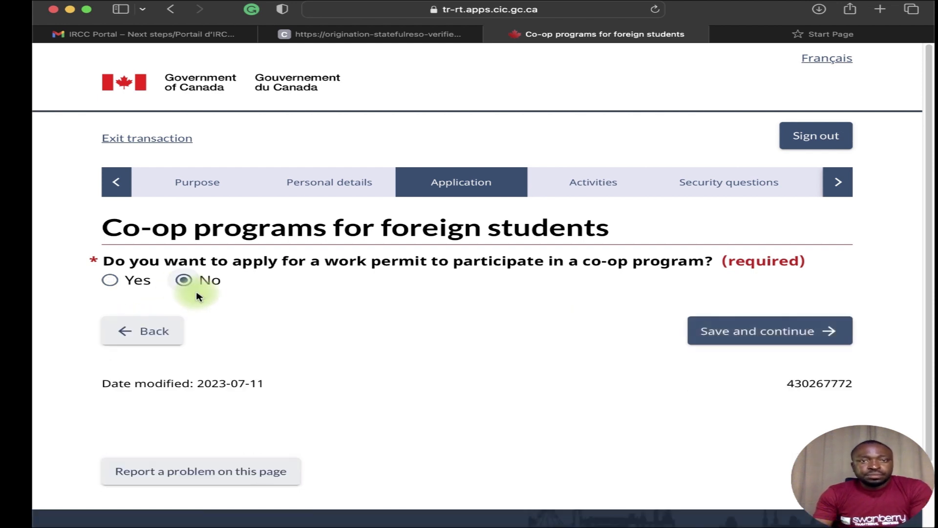
pyautogui.click(726, 334)
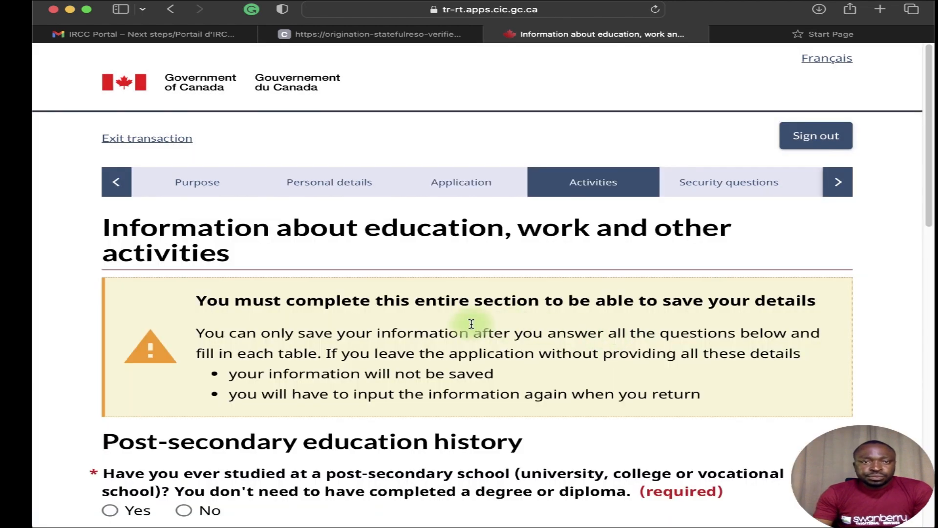
# Answer Yes to post-secondary study and start a new education entry at the school name.
pyautogui.scroll(-3, 493, 318)
pyautogui.scroll(-3, 567, 254)
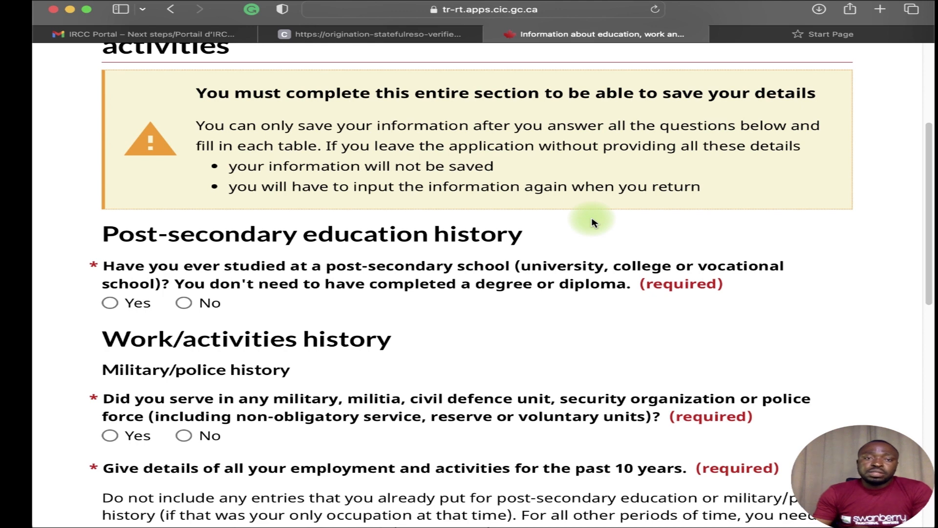
pyautogui.click(136, 304)
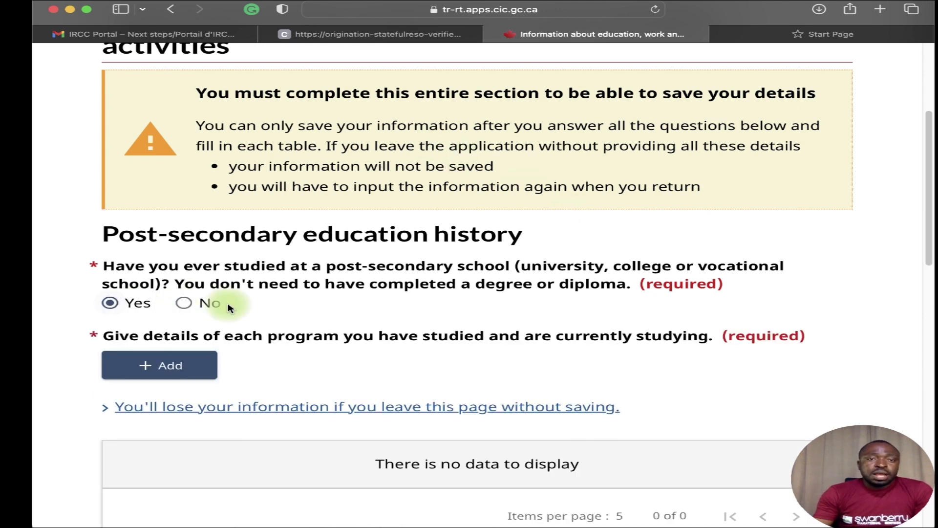
pyautogui.scroll(-3, 228, 308)
pyautogui.click(170, 245)
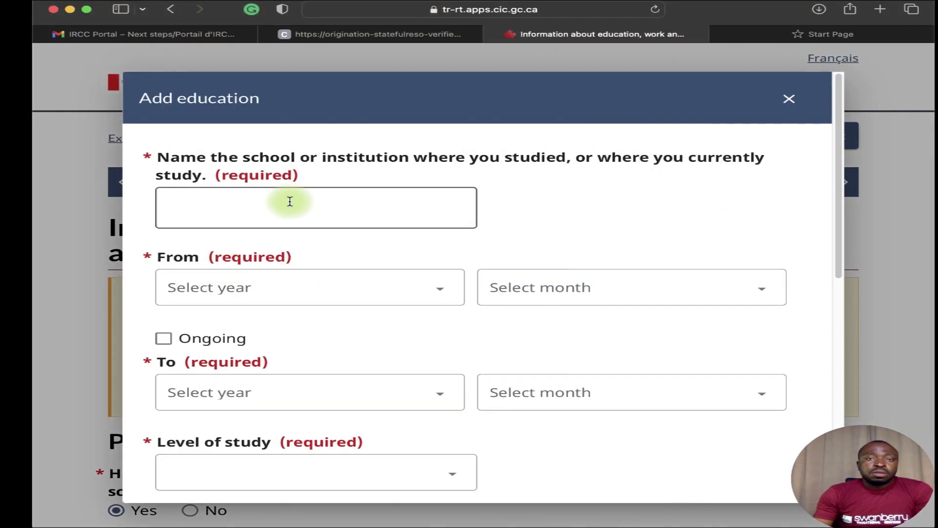
pyautogui.click(293, 203)
# Enter UNIVERSITY OF BENIN as the school, attended October 2005 to August 2010.
pyautogui.write('UNIV')
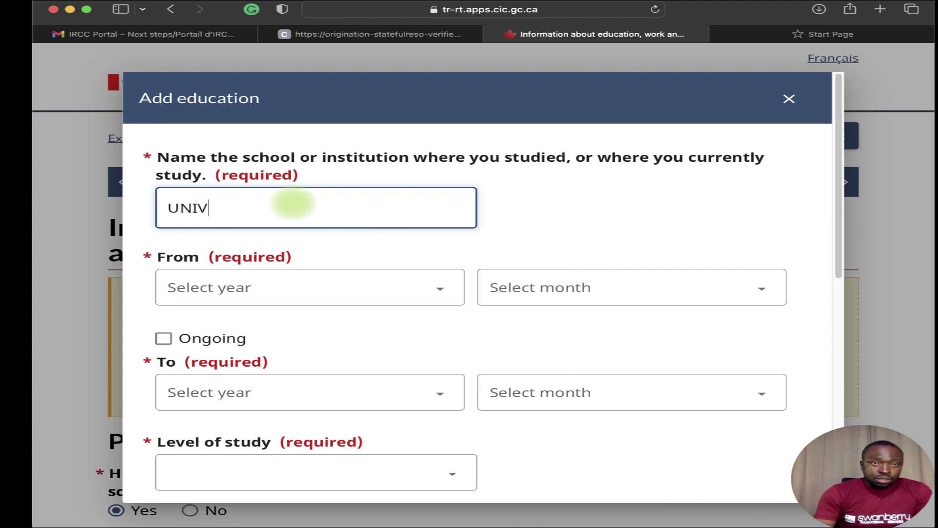
pyautogui.write('ERST')
pyautogui.press('BackSpace')
pyautogui.write('ITY')
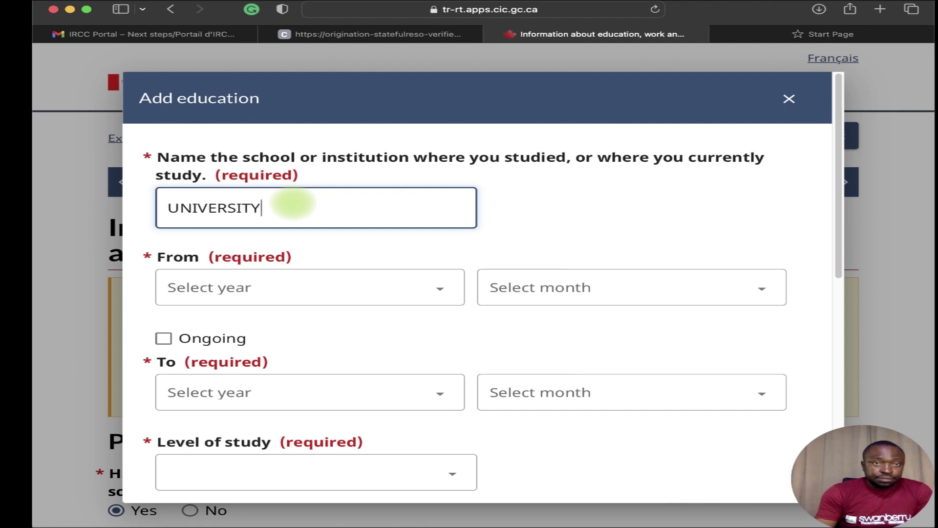
pyautogui.write(' OF B')
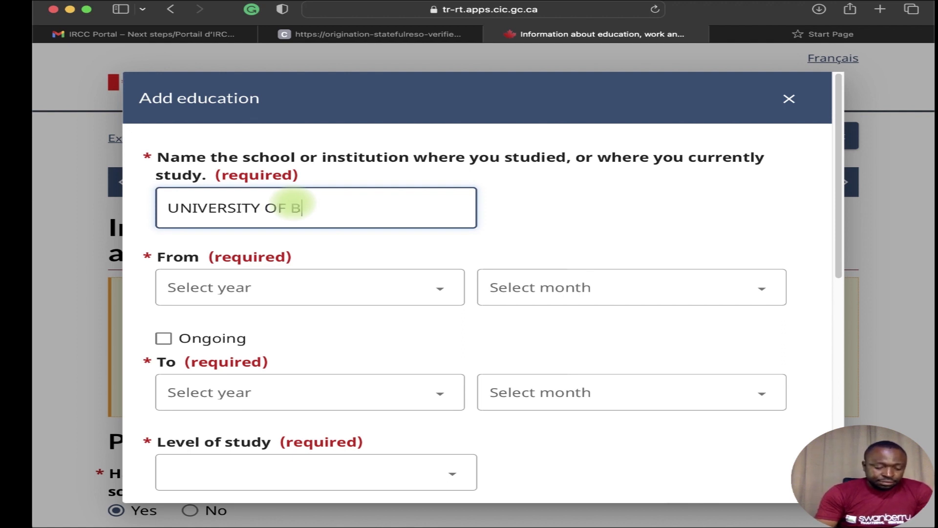
pyautogui.write('ENIN')
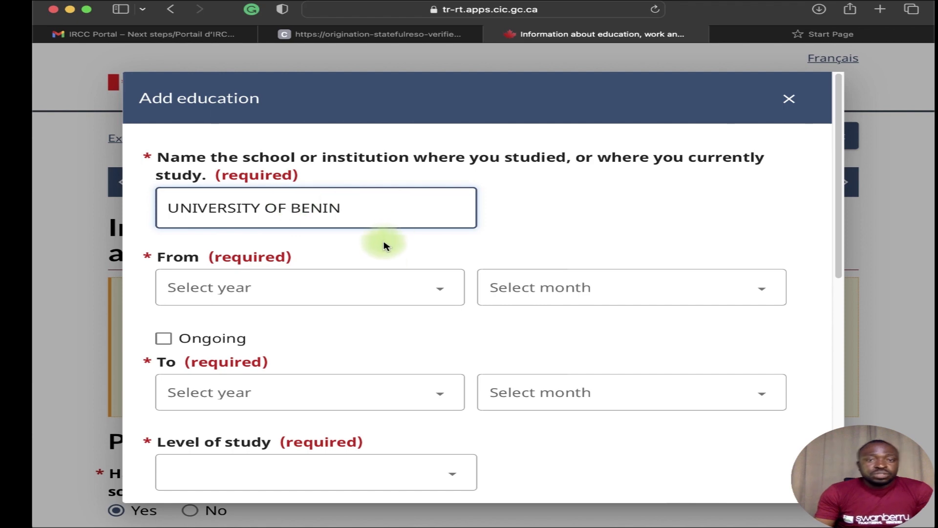
pyautogui.click(389, 278)
pyautogui.scroll(-10, 375, 360)
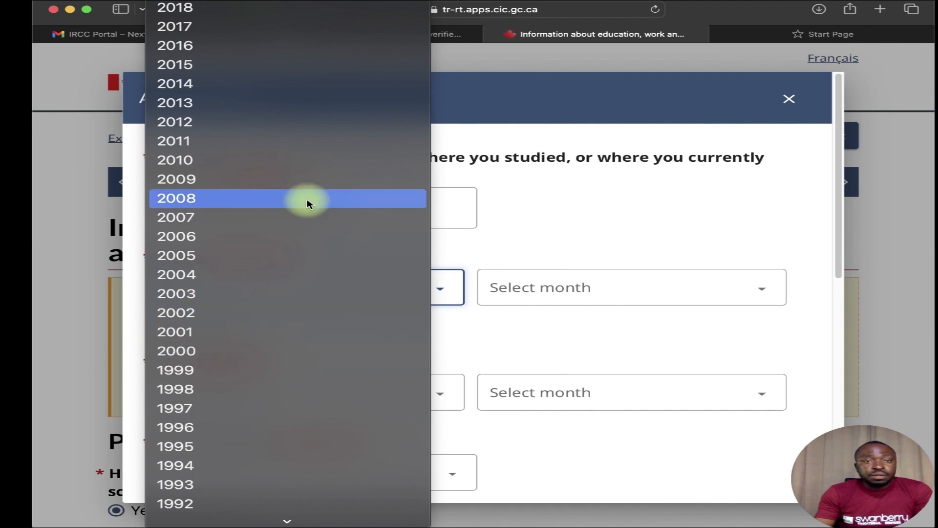
pyautogui.scroll(1, 308, 273)
pyautogui.click(305, 274)
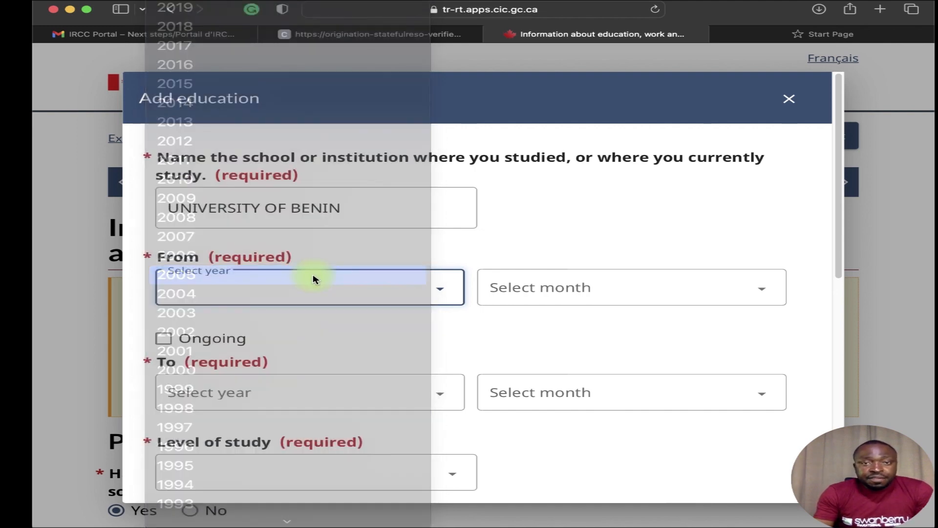
pyautogui.click(515, 294)
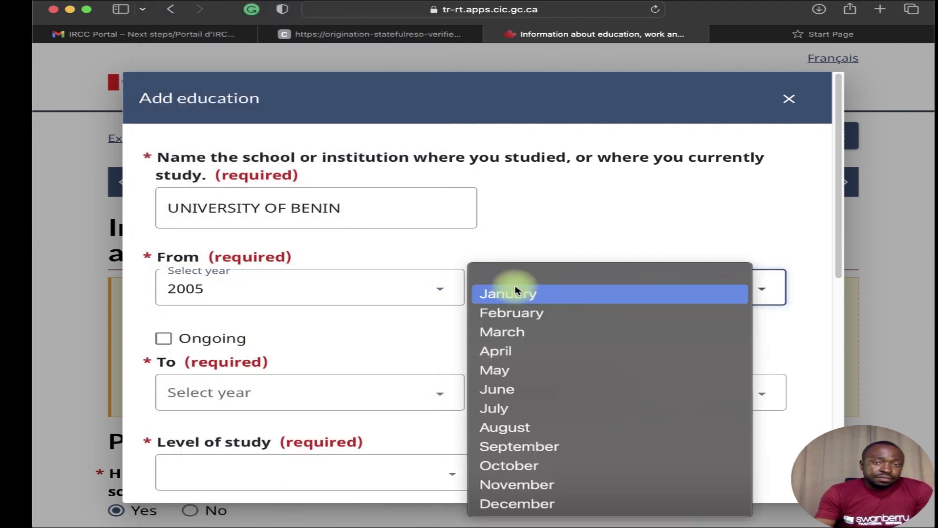
pyautogui.click(608, 462)
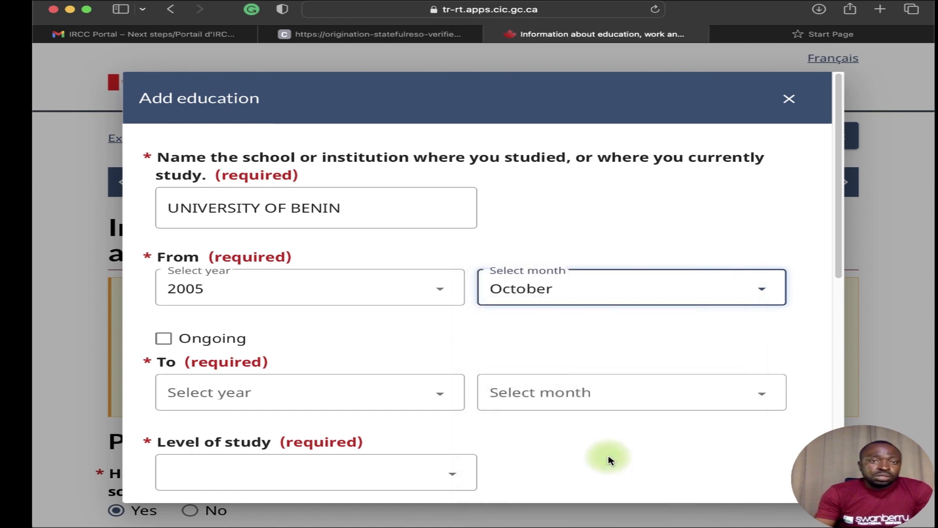
pyautogui.click(375, 391)
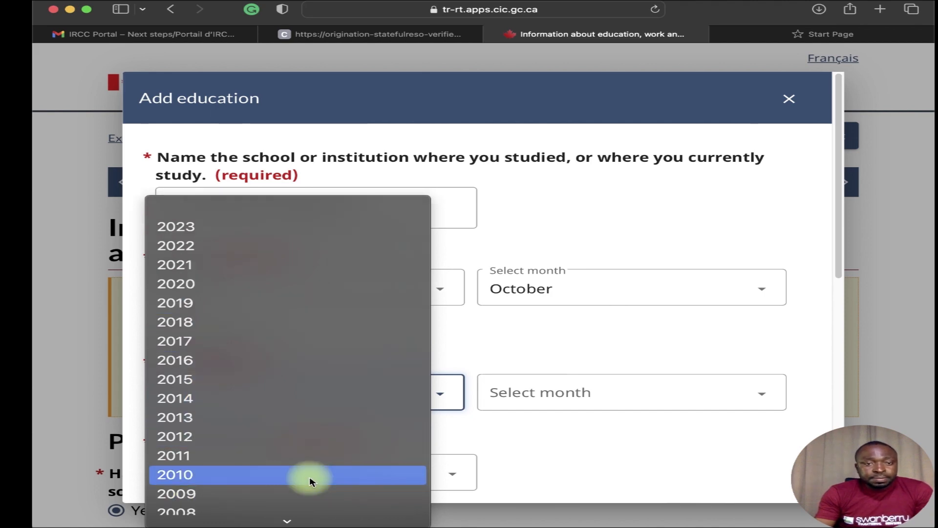
pyautogui.click(317, 476)
pyautogui.click(545, 407)
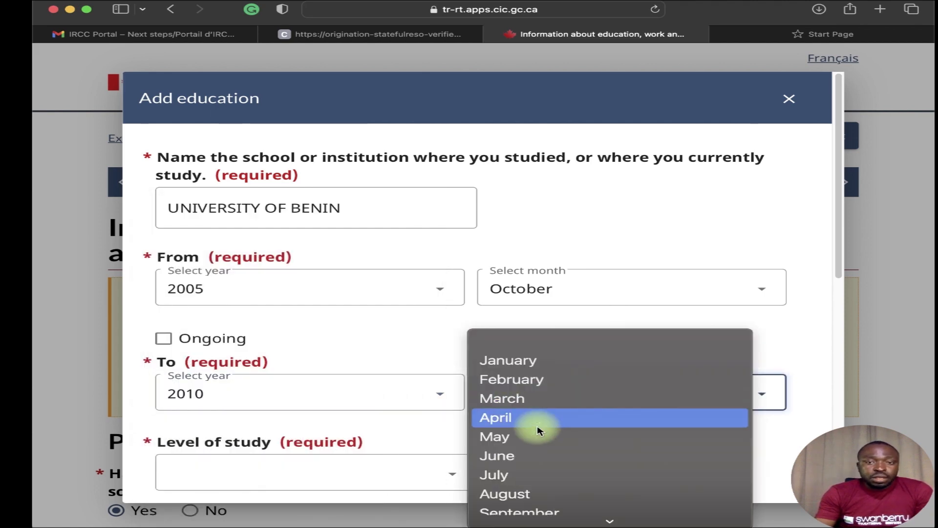
pyautogui.click(533, 438)
# Set the level to University - Bachelor's Deg. and field of study to Business/Mgmt/Marketing.
pyautogui.scroll(-2, 377, 442)
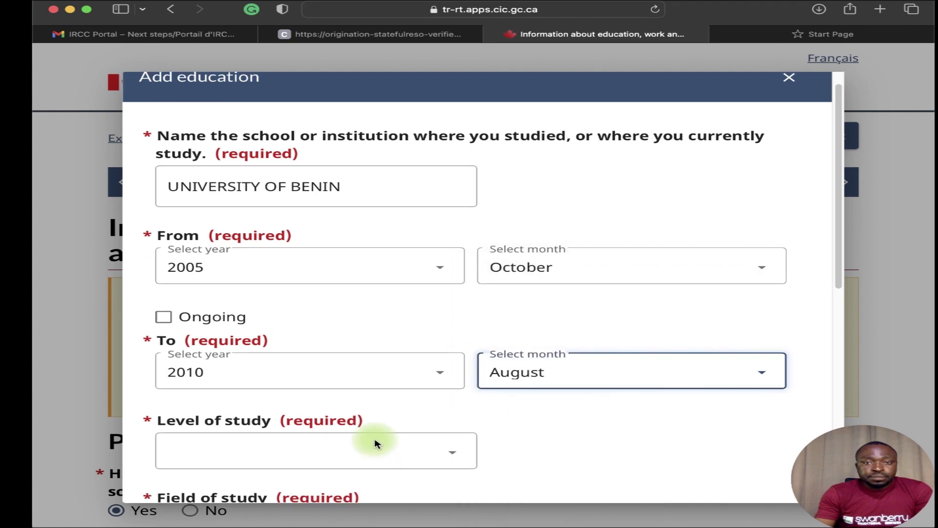
pyautogui.click(408, 430)
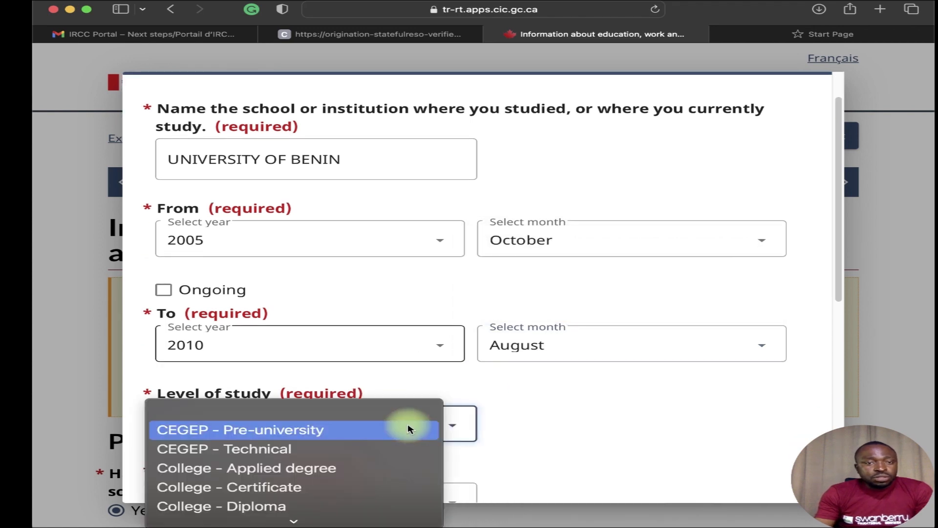
pyautogui.scroll(-5, 408, 430)
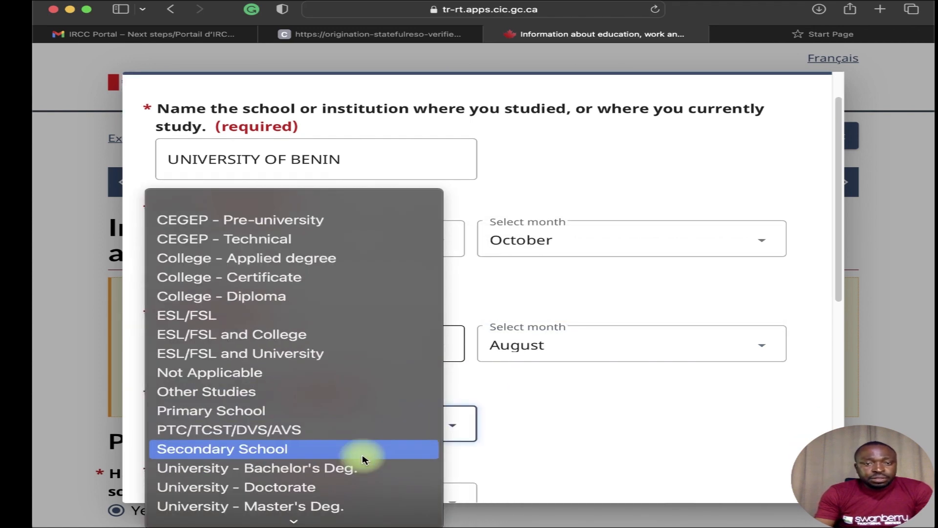
pyautogui.scroll(-1, 364, 460)
pyautogui.click(366, 458)
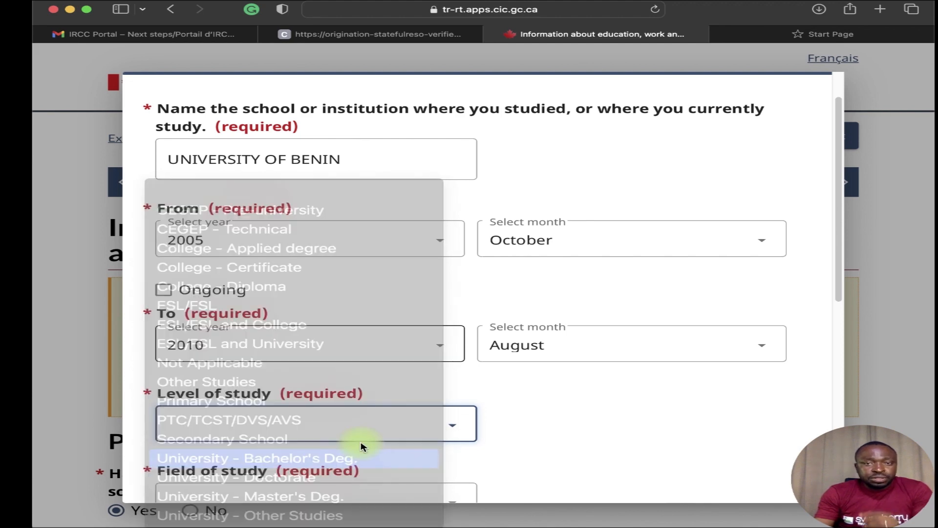
pyautogui.scroll(-2, 393, 449)
pyautogui.scroll(-2, 400, 462)
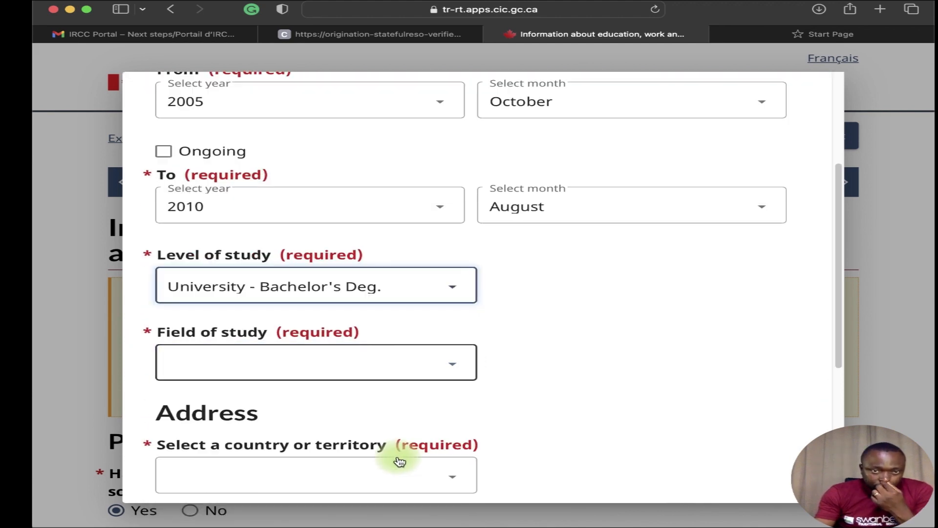
pyautogui.click(411, 365)
pyautogui.scroll(-1, 320, 476)
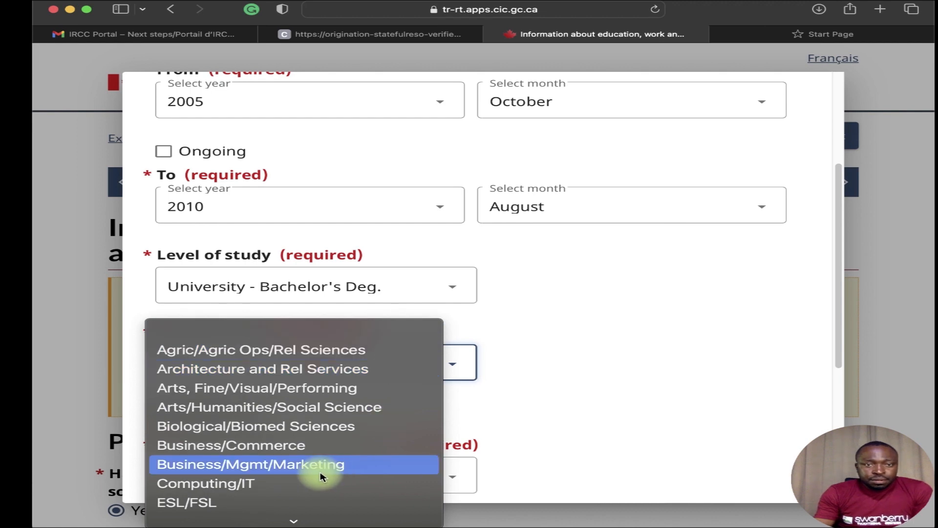
pyautogui.click(324, 466)
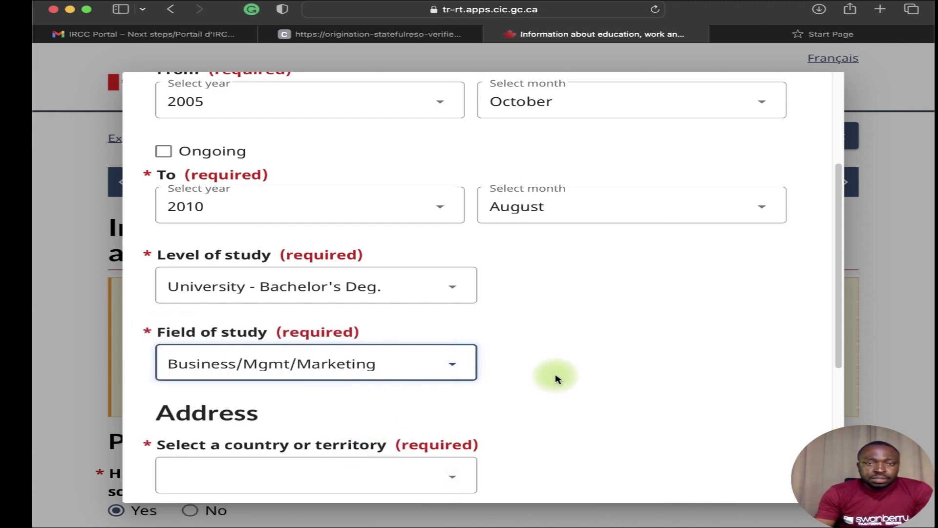
pyautogui.click(452, 364)
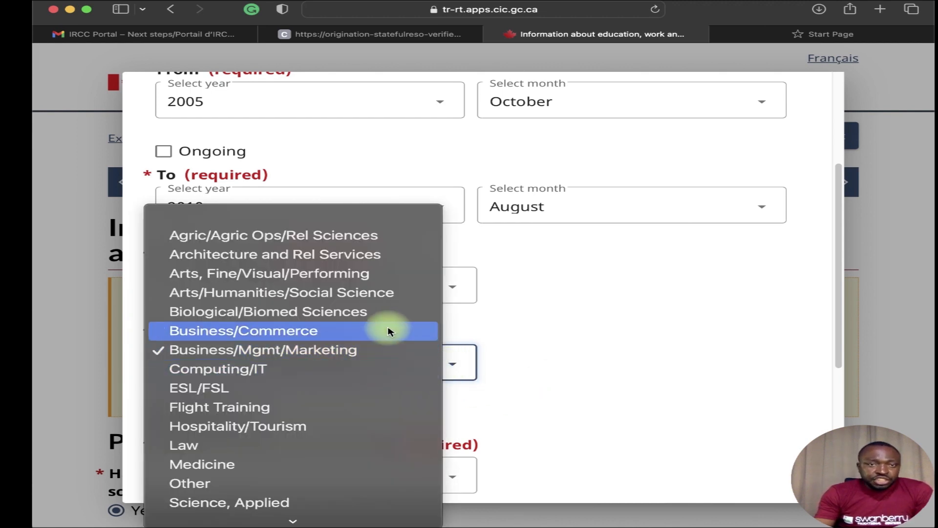
pyautogui.scroll(-3, 406, 401)
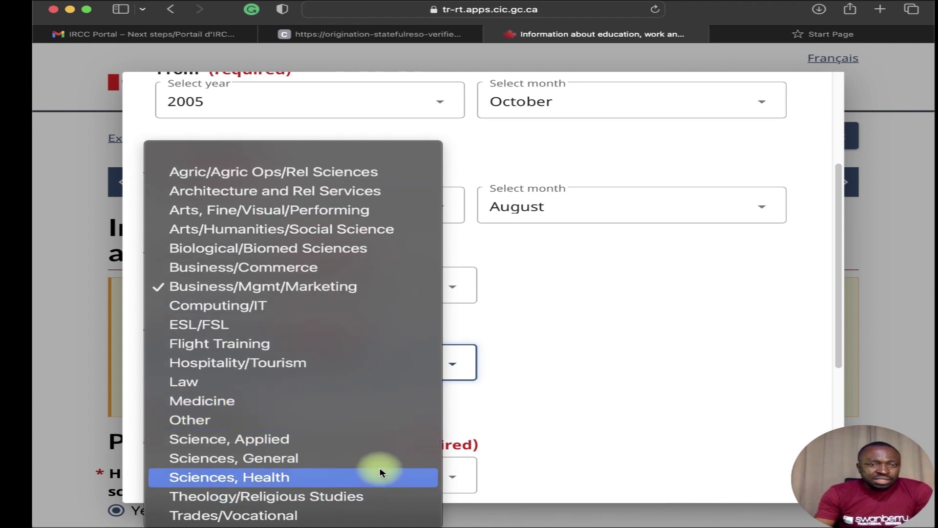
pyautogui.click(642, 295)
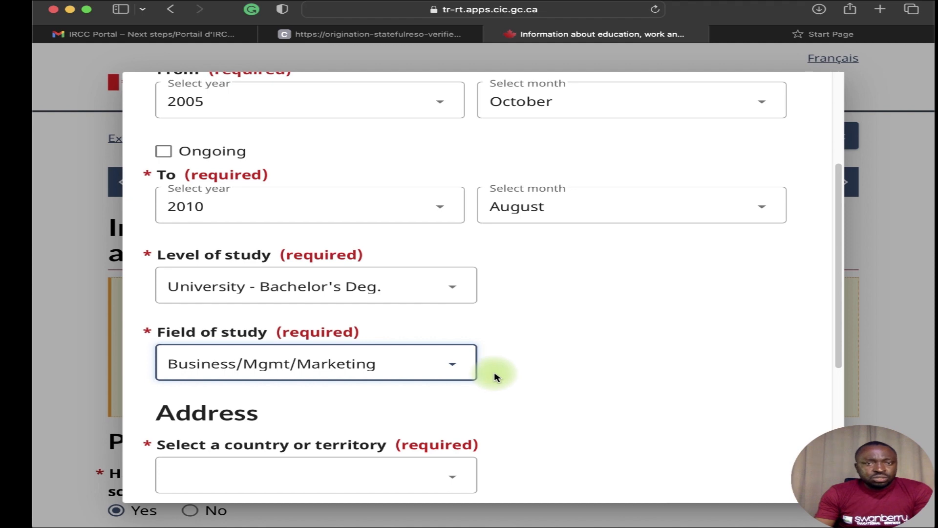
# Set the school's country to Nigeria.
pyautogui.scroll(-3, 499, 381)
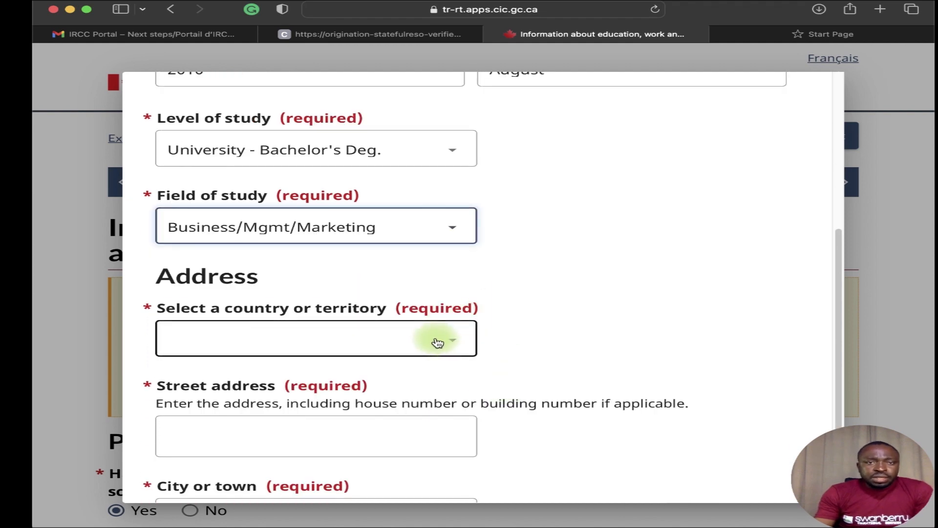
pyautogui.click(438, 343)
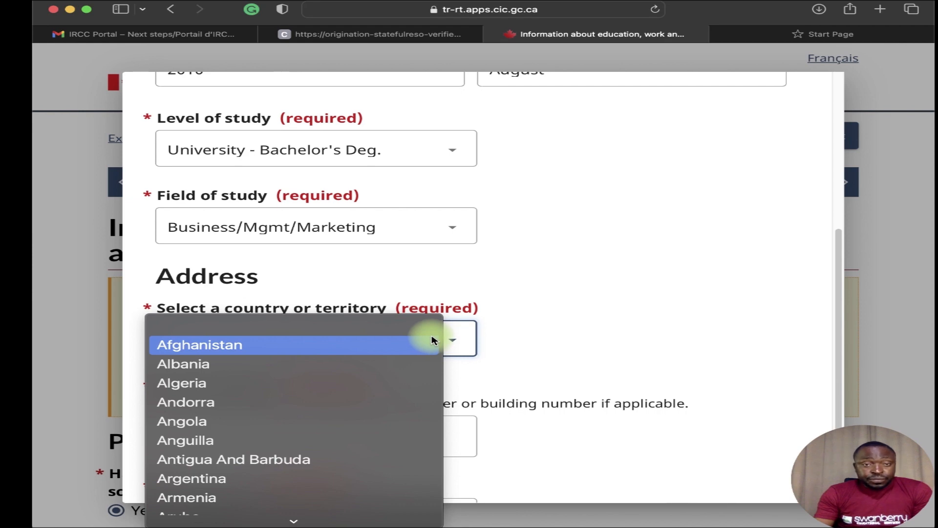
pyautogui.press('o')
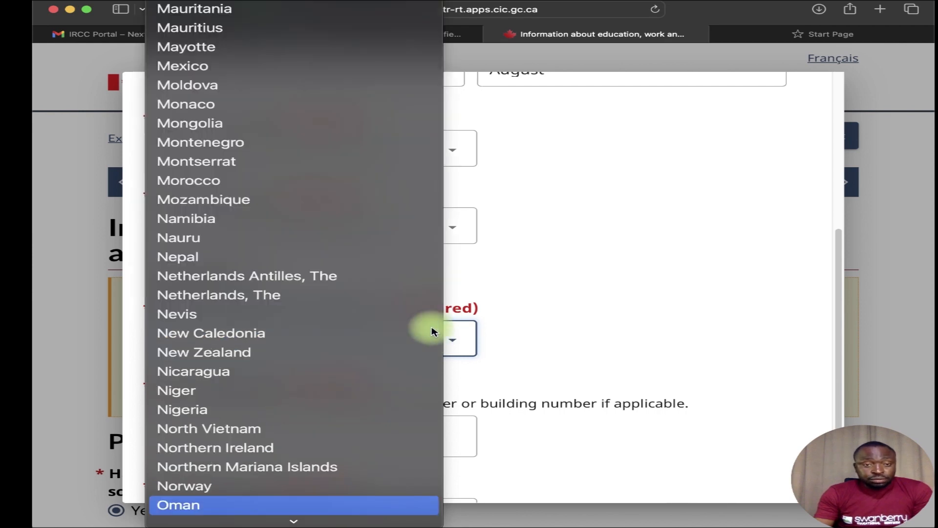
pyautogui.click(355, 421)
# Enter street THE UNIVERSITY OF BENIN UGBOWO CAMPUS and city BENIN CITY, then save the entry.
pyautogui.click(357, 433)
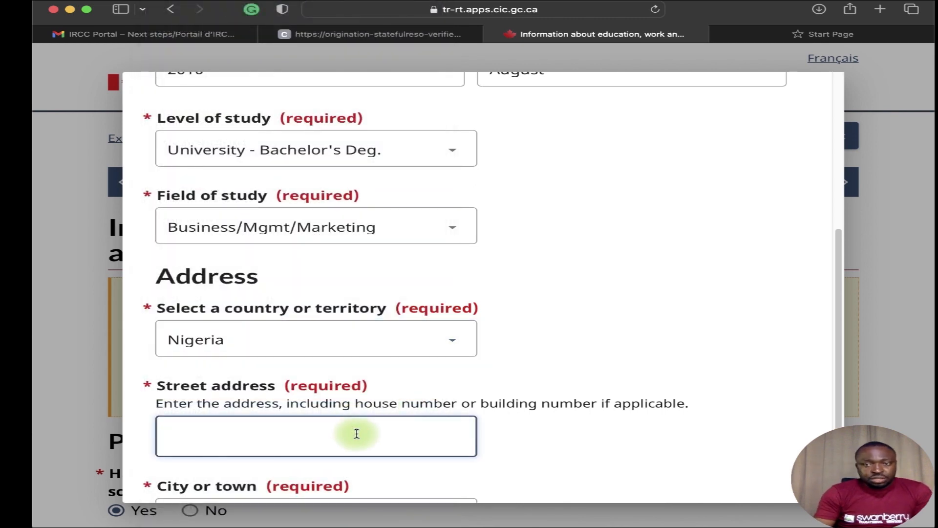
pyautogui.write('T')
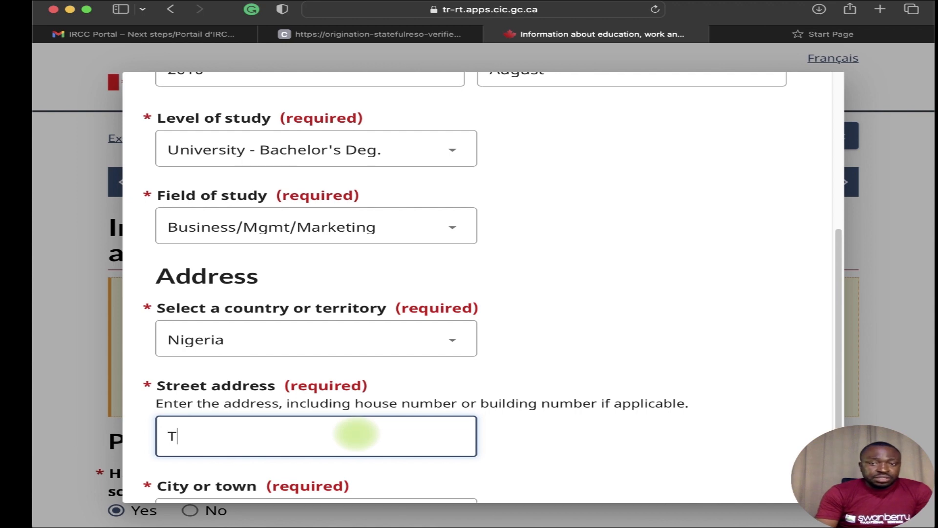
pyautogui.write('HE UN')
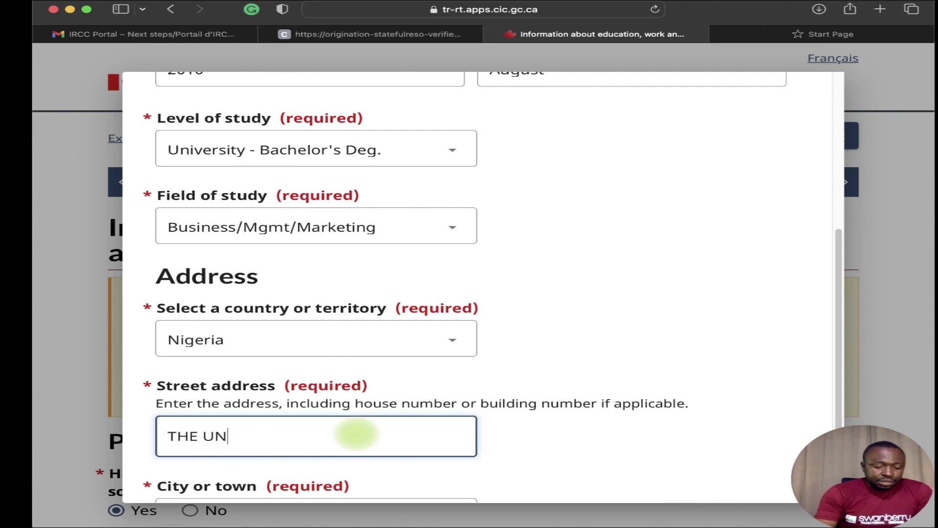
pyautogui.write('IVERSIT')
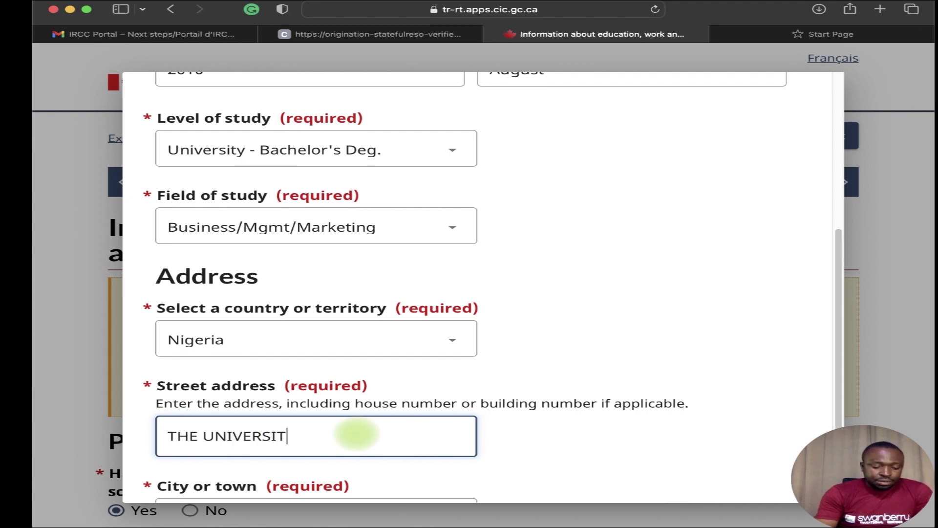
pyautogui.write('Y OF BEN')
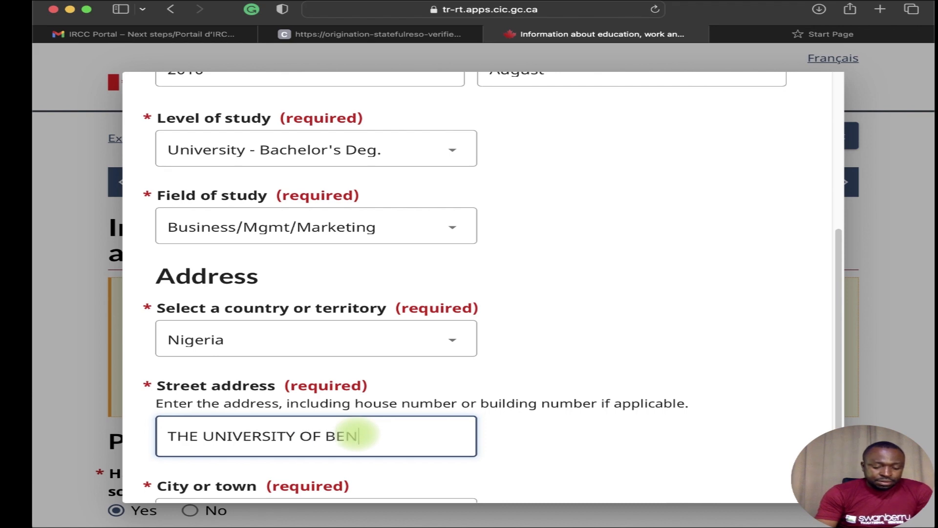
pyautogui.write('IN UG')
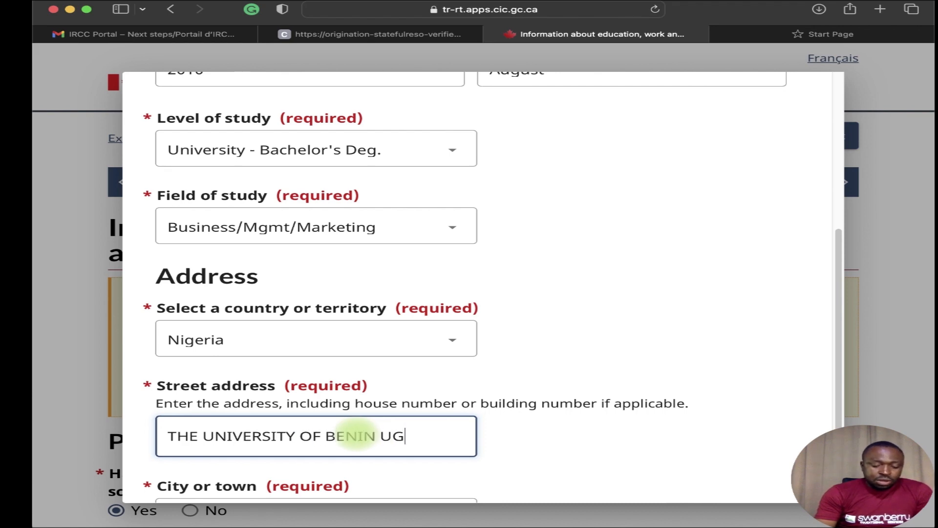
pyautogui.write('W')
pyautogui.press('BackSpace')
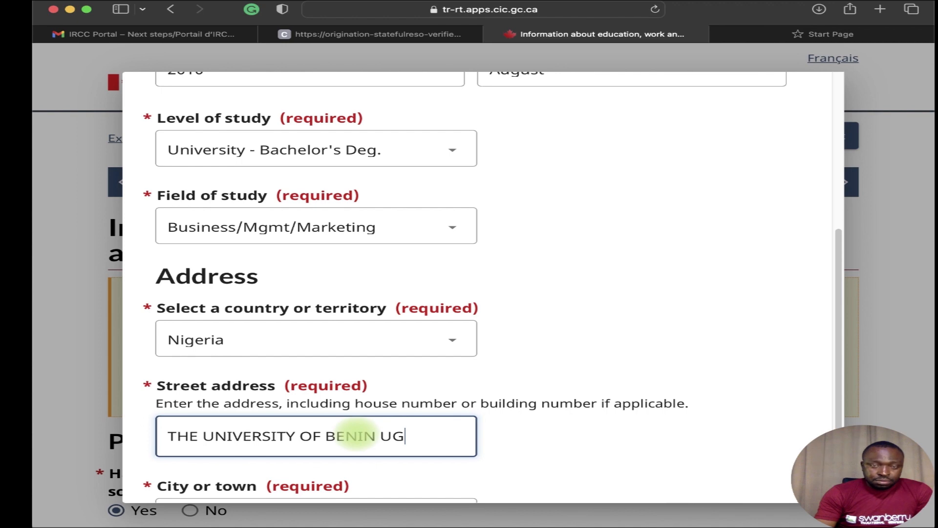
pyautogui.write('V')
pyautogui.press('BackSpace')
pyautogui.write('BO')
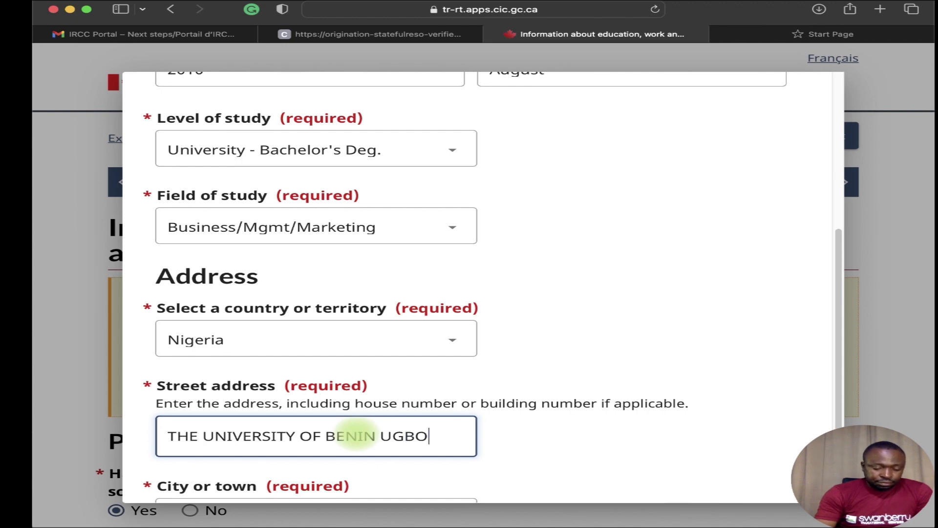
pyautogui.write('WO C')
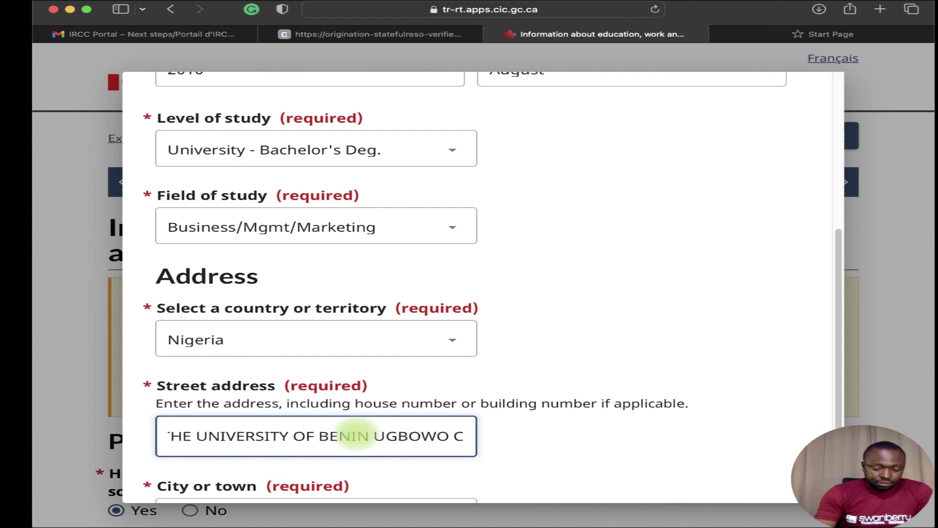
pyautogui.write('AMPUS')
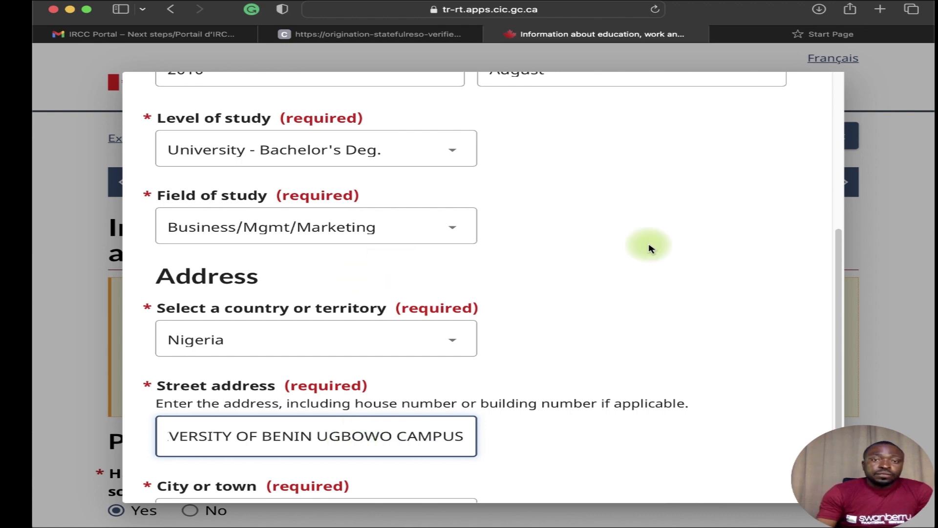
pyautogui.scroll(-3, 590, 345)
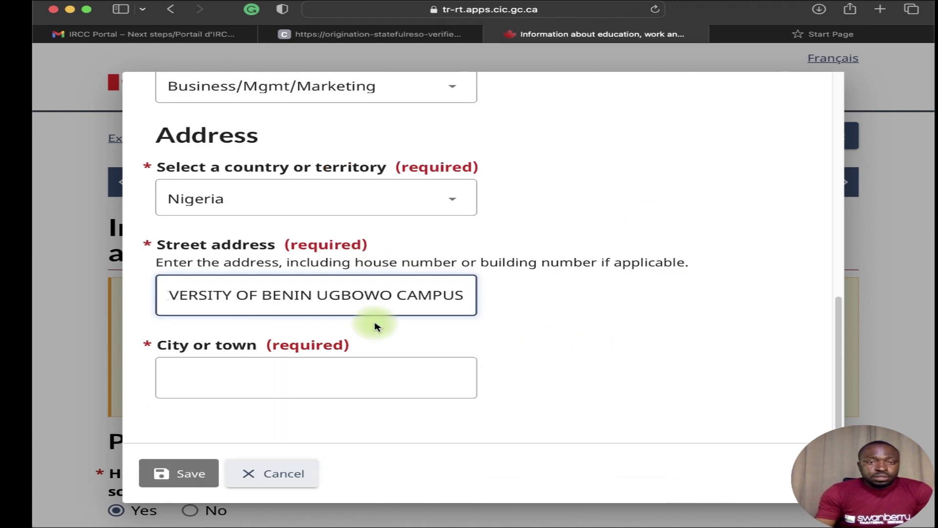
pyautogui.click(312, 370)
pyautogui.write('B')
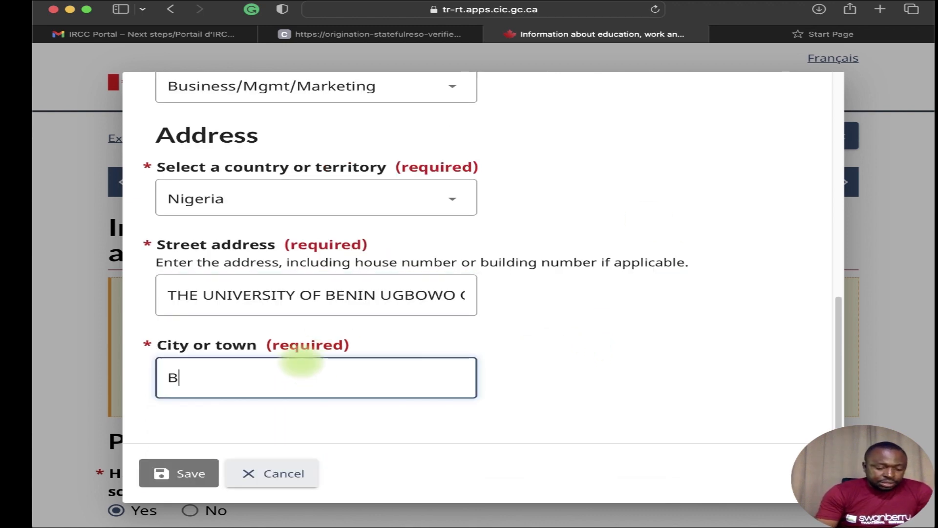
pyautogui.write('ENIN C')
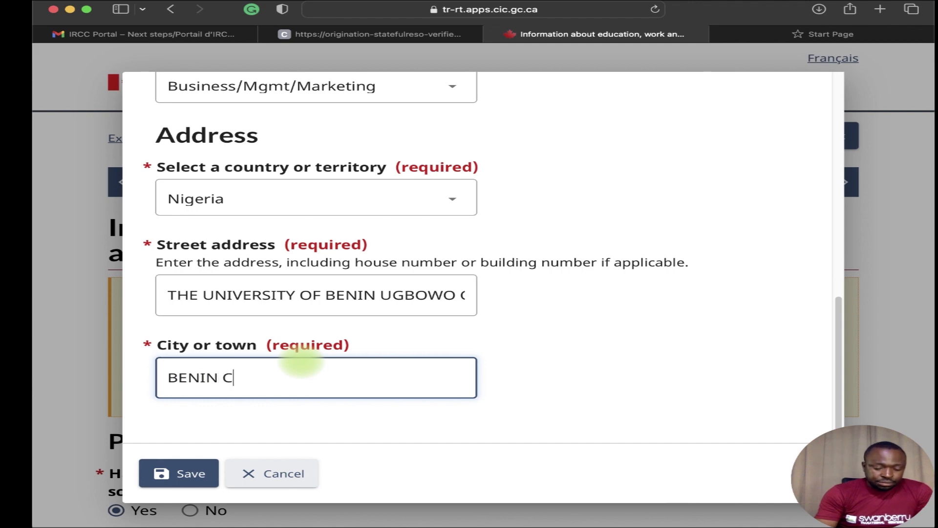
pyautogui.write('ITY')
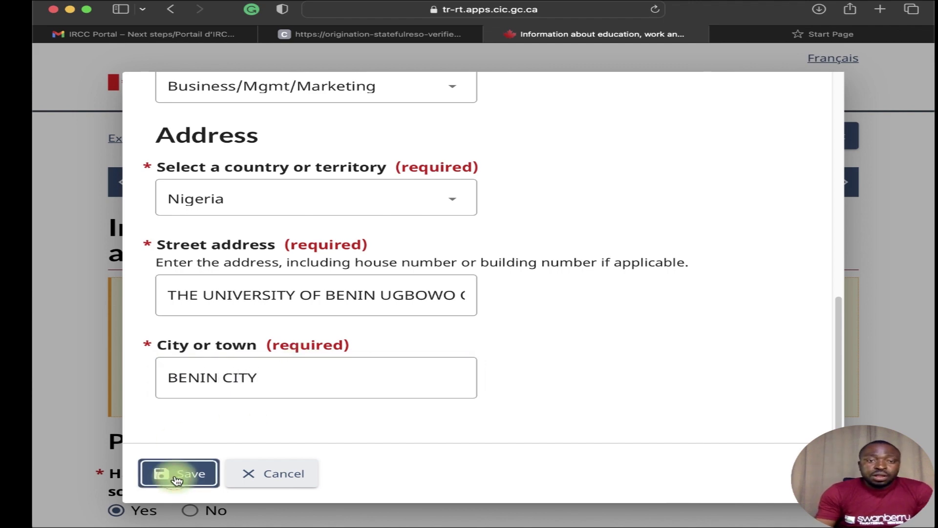
pyautogui.click(177, 475)
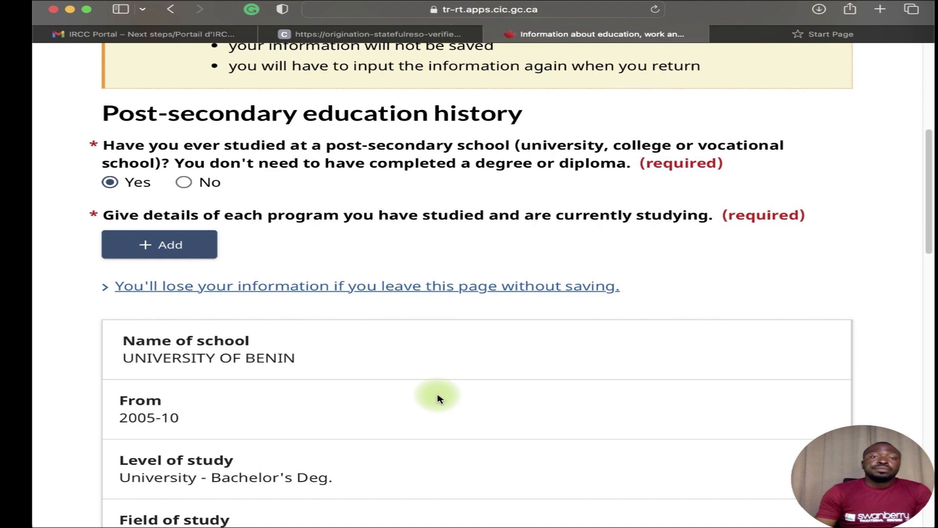
# Answer the military/police service question Yes, after first selecting No.
pyautogui.scroll(-8, 210, 357)
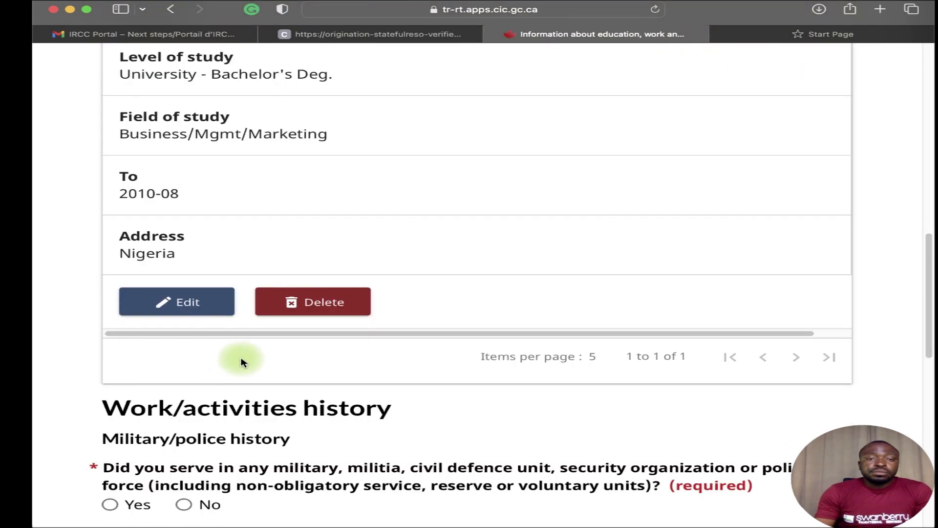
pyautogui.scroll(-5, 243, 362)
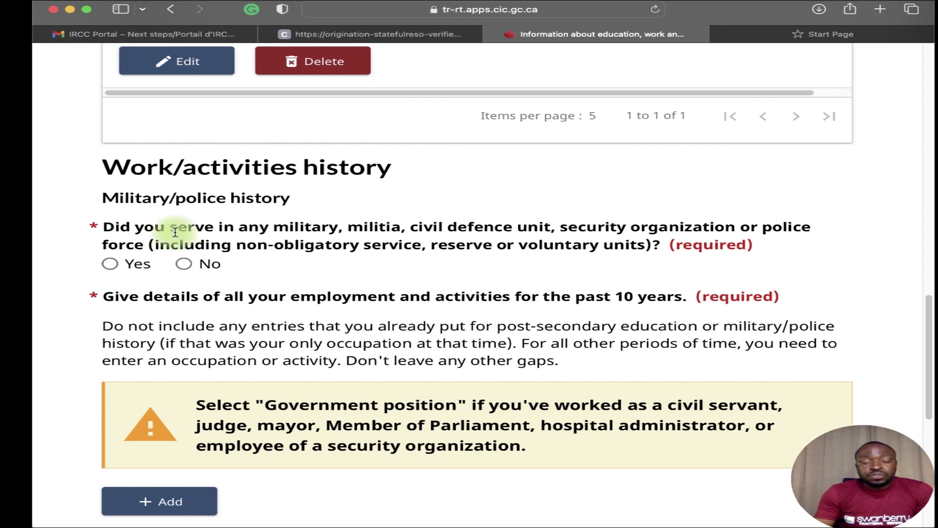
pyautogui.click(184, 264)
pyautogui.click(136, 264)
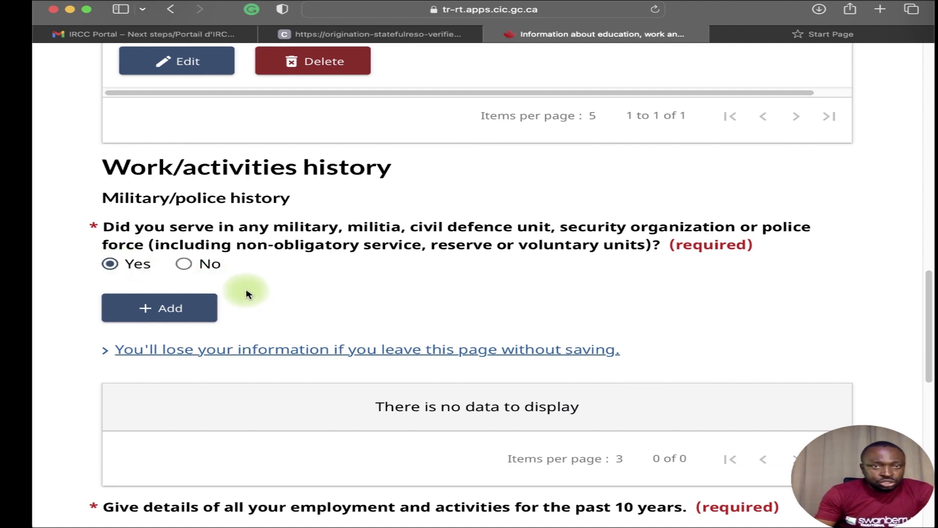
pyautogui.click(171, 309)
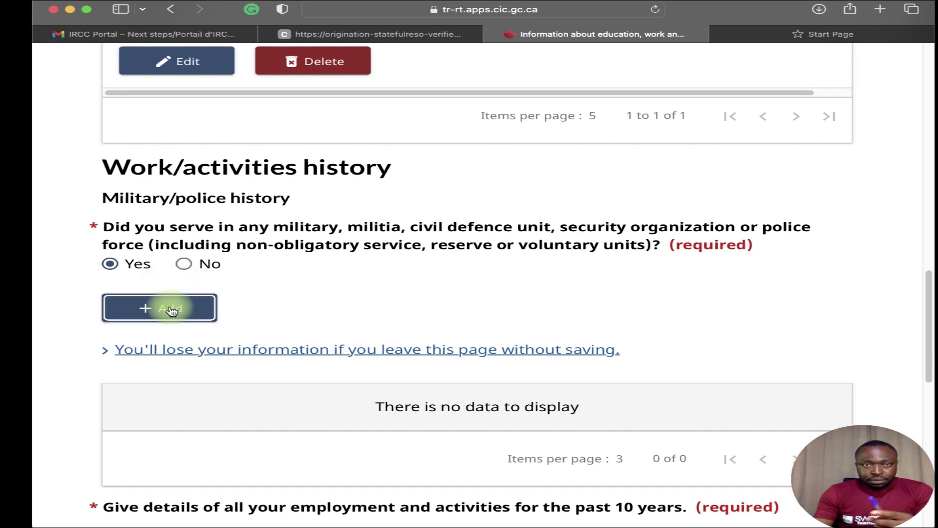
pyautogui.click(253, 203)
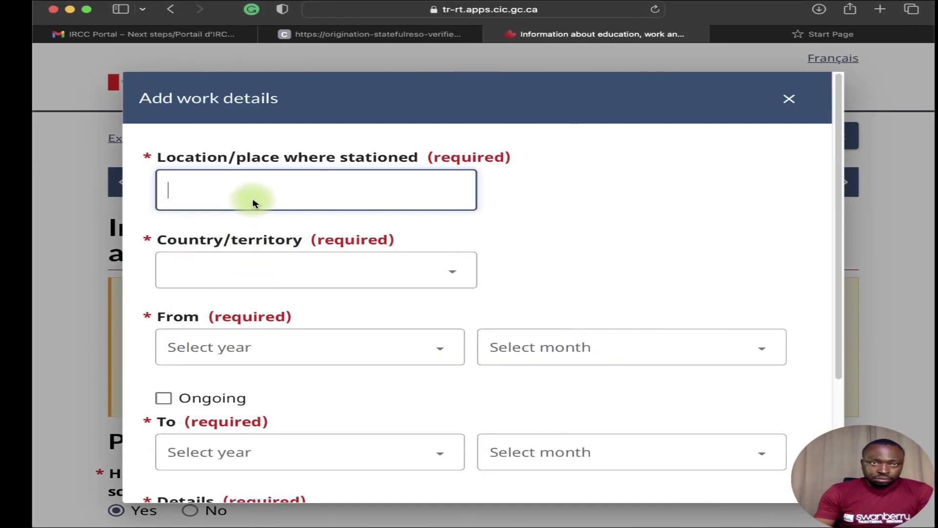
pyautogui.scroll(-2, 268, 161)
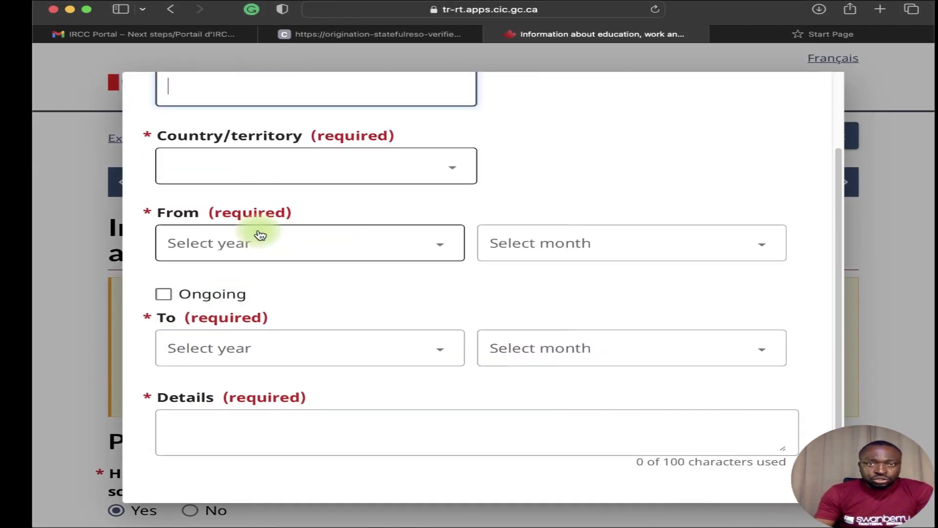
pyautogui.scroll(-2, 296, 362)
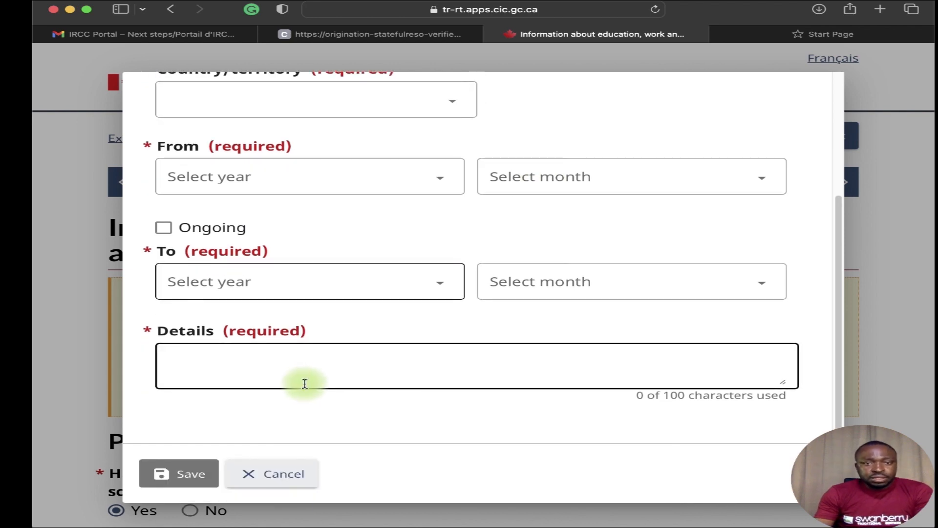
pyautogui.scroll(1, 288, 484)
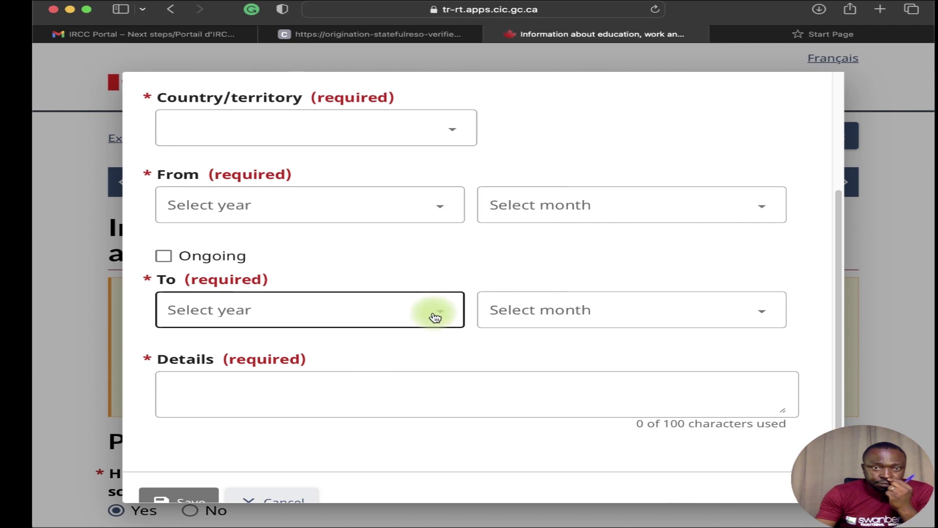
pyautogui.scroll(-1, 425, 324)
pyautogui.click(279, 475)
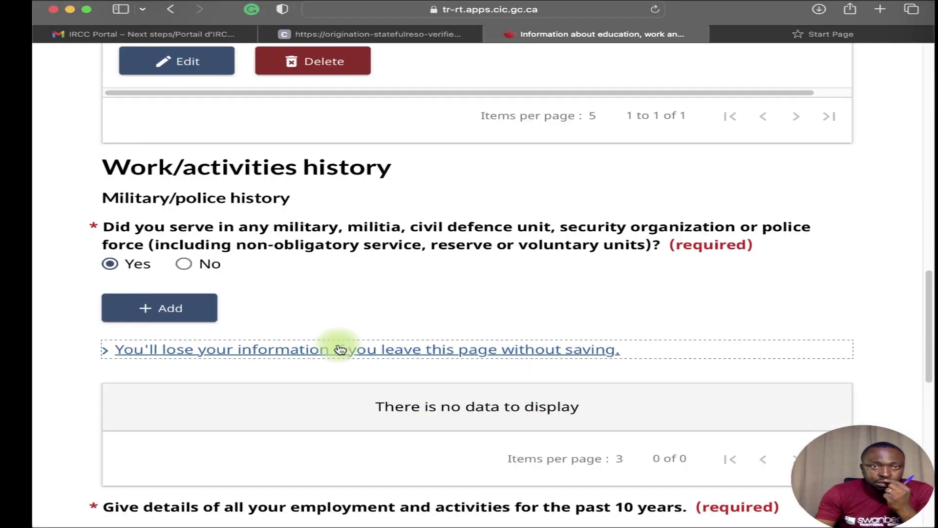
pyautogui.scroll(2, 340, 349)
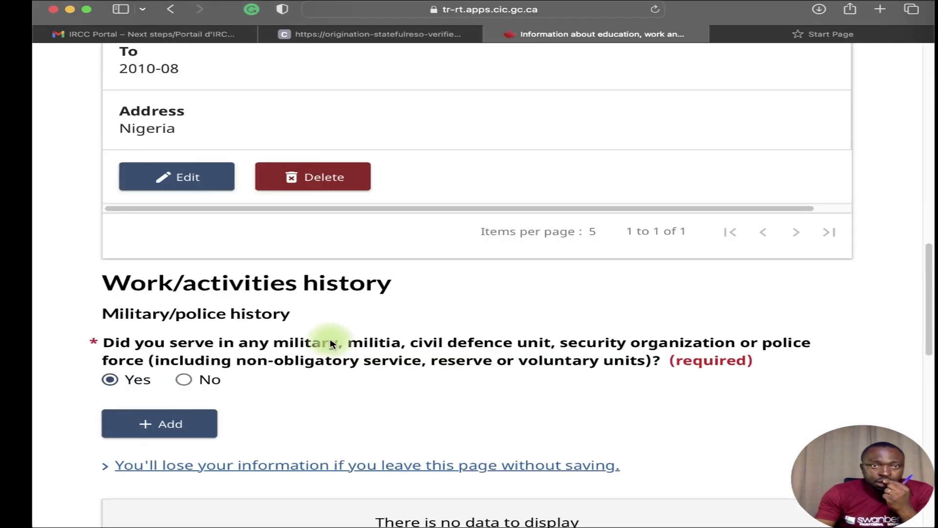
# Answer No to military or police service and scroll down to the employment section.
pyautogui.click(184, 380)
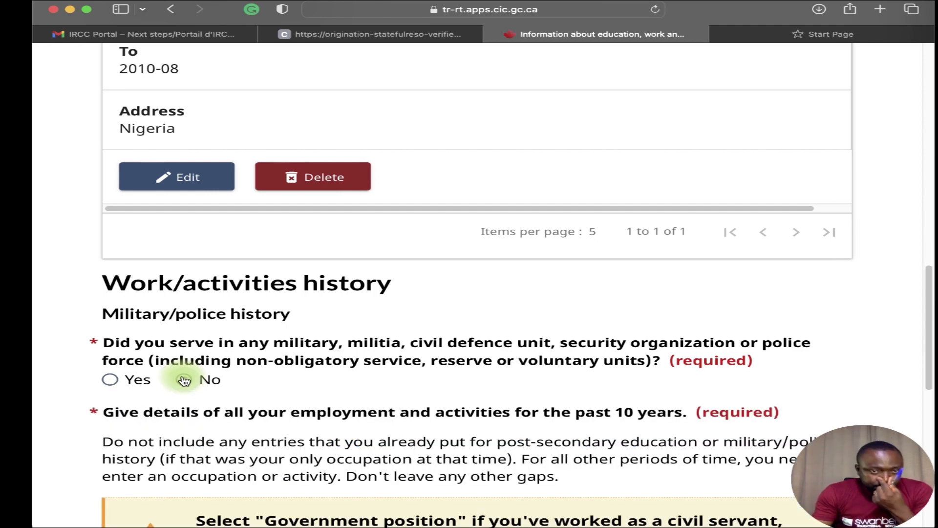
pyautogui.scroll(-3, 255, 412)
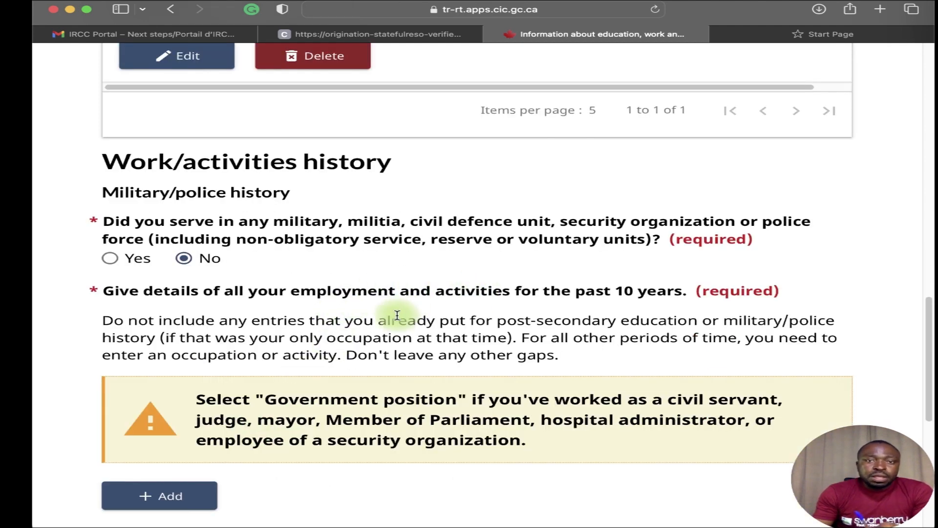
pyautogui.scroll(-1, 434, 325)
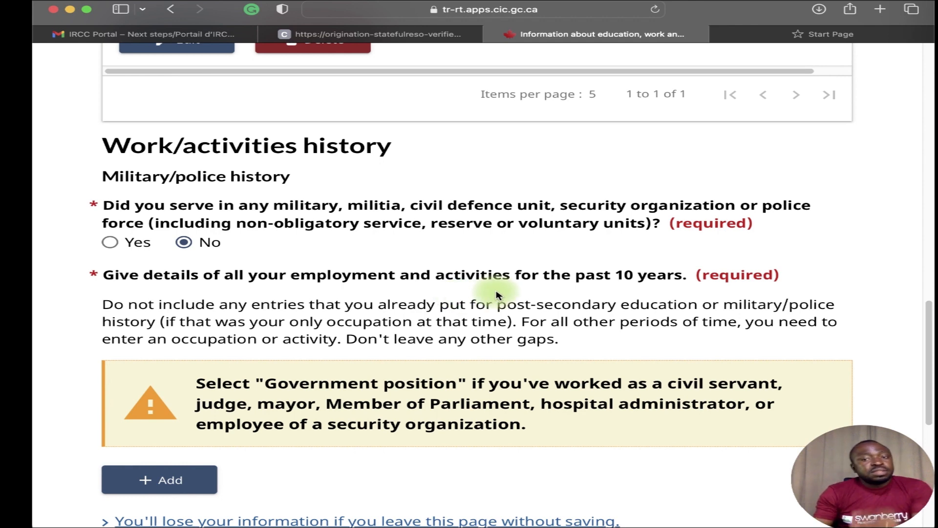
pyautogui.scroll(-5, 489, 284)
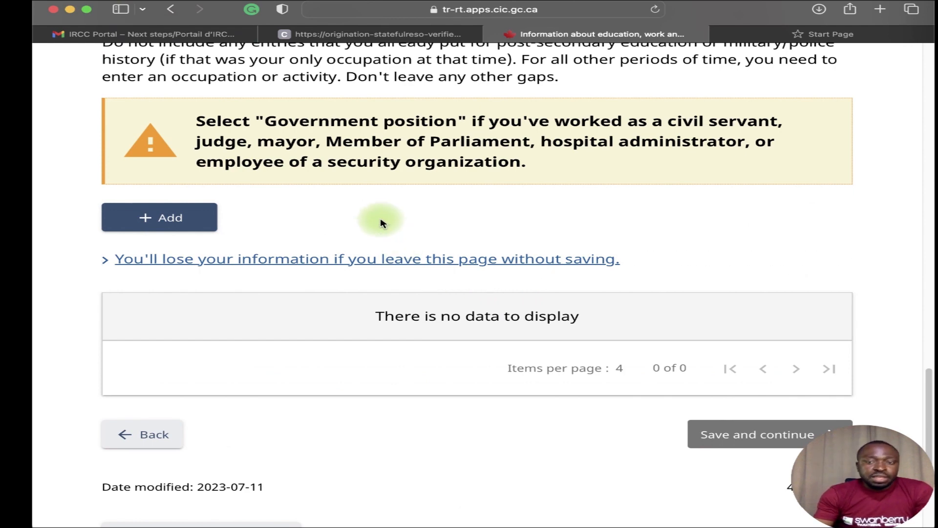
# Add an ongoing job from January 2013 as Administrative services managers in business, finance and administration.
pyautogui.click(201, 225)
pyautogui.click(411, 189)
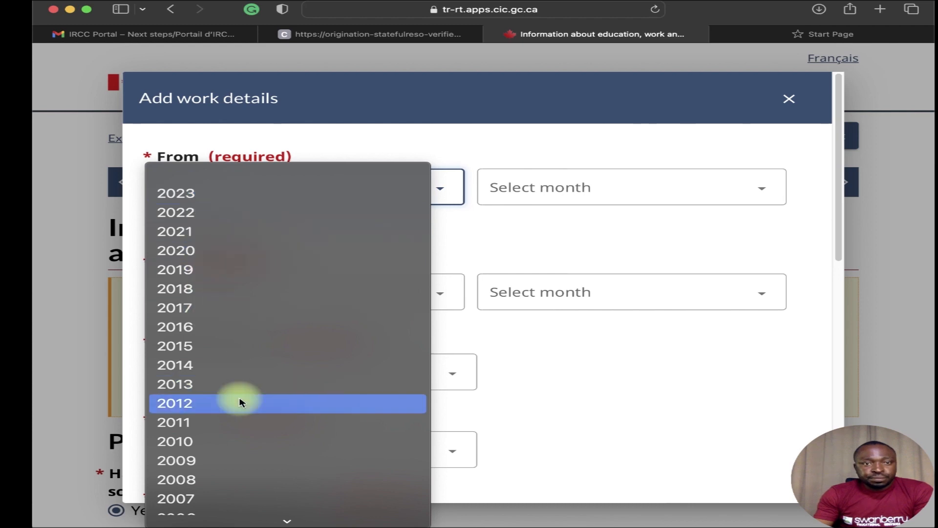
pyautogui.click(251, 384)
pyautogui.click(546, 190)
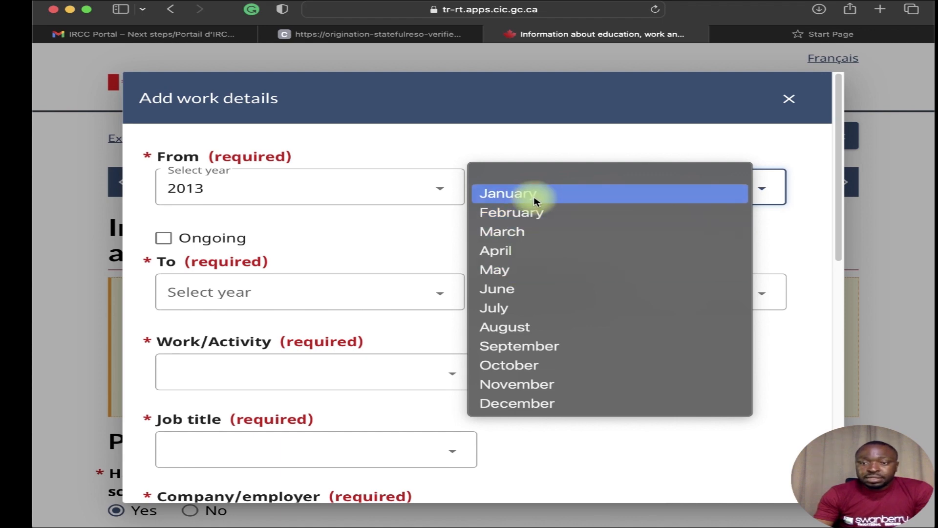
pyautogui.click(534, 201)
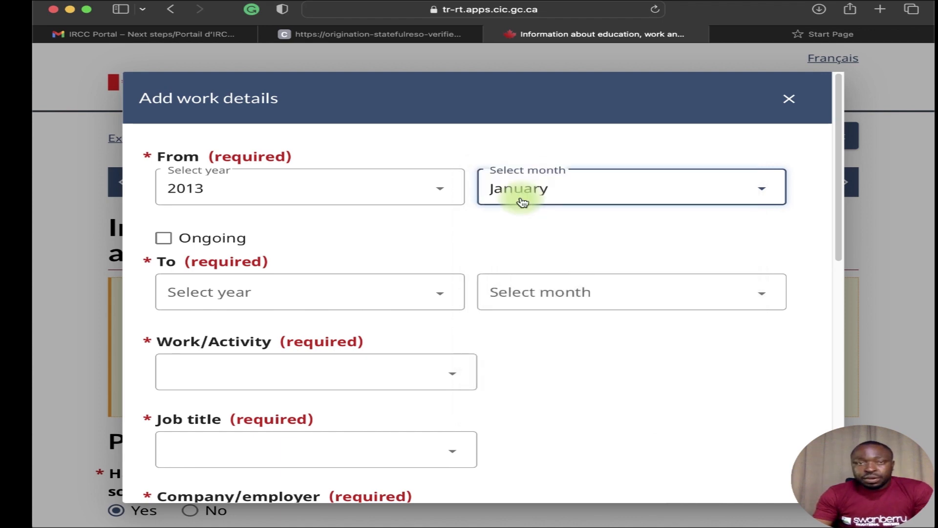
pyautogui.click(165, 239)
pyautogui.click(260, 287)
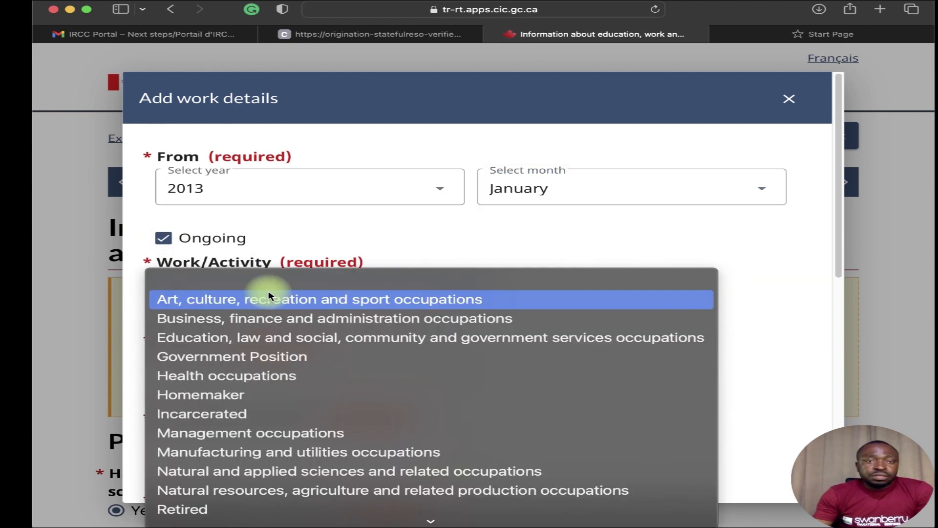
pyautogui.click(273, 316)
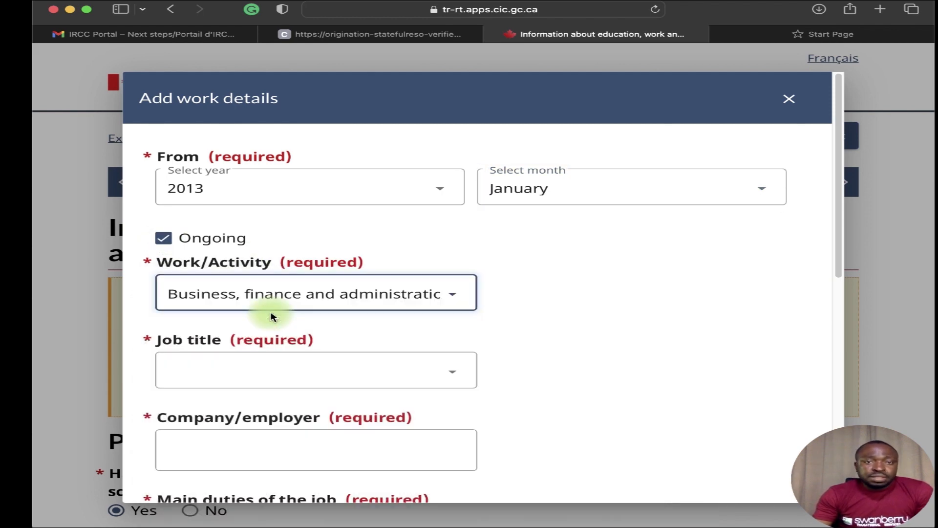
pyautogui.click(261, 365)
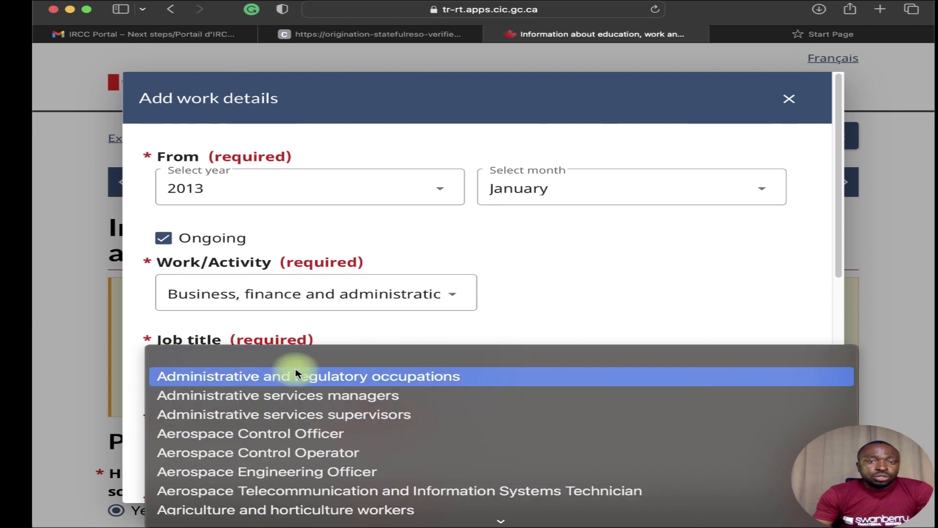
pyautogui.click(308, 300)
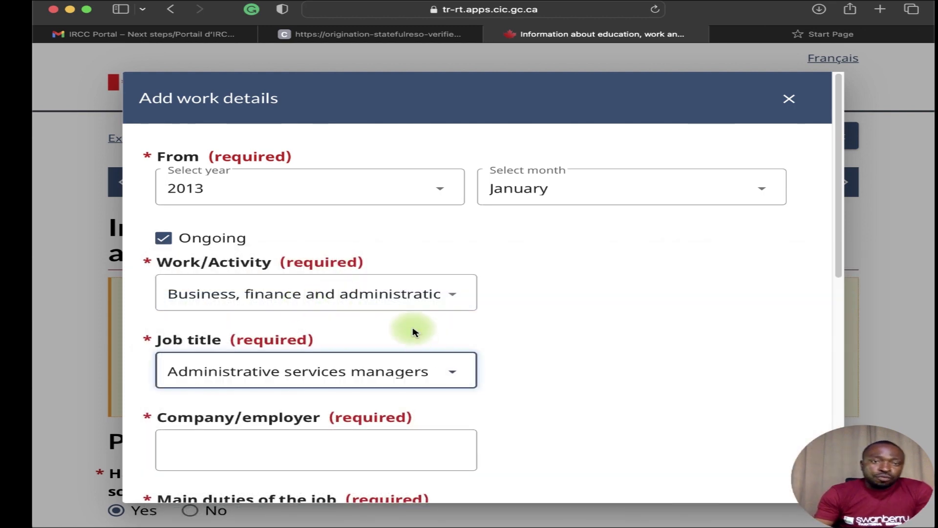
# Enter SWANBERRY EDUCATIONAL SERVICES as employer and I AM STUDENT RECRUITMENT MANAGER as main duties.
pyautogui.scroll(-3, 413, 332)
pyautogui.click(256, 366)
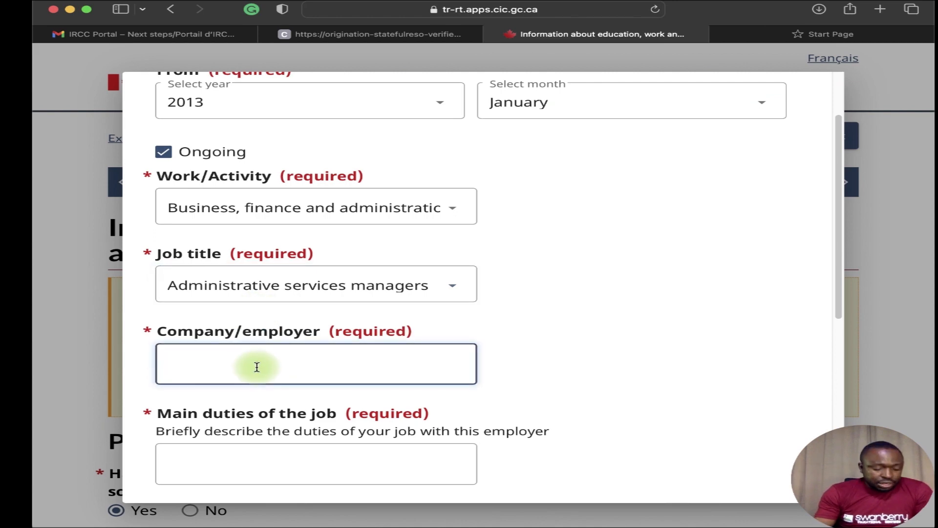
pyautogui.write('SWANBE')
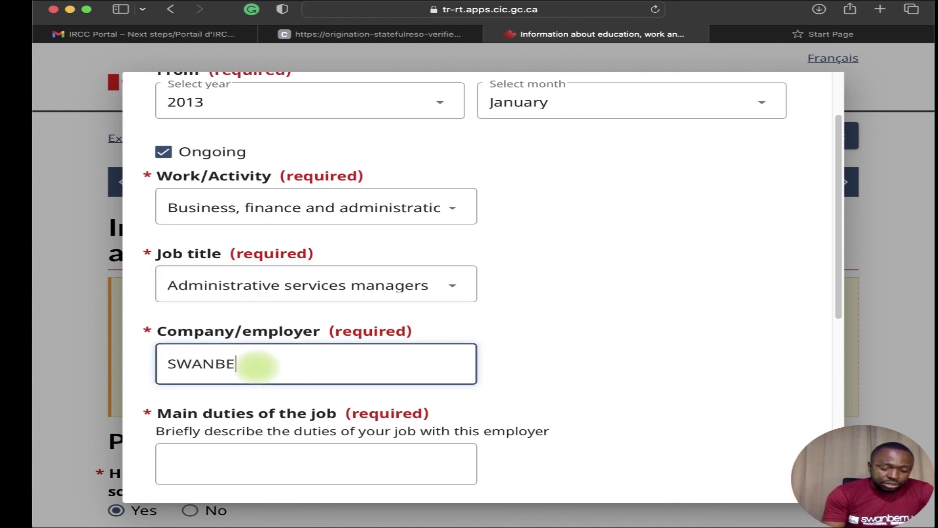
pyautogui.write('RRY EDUC')
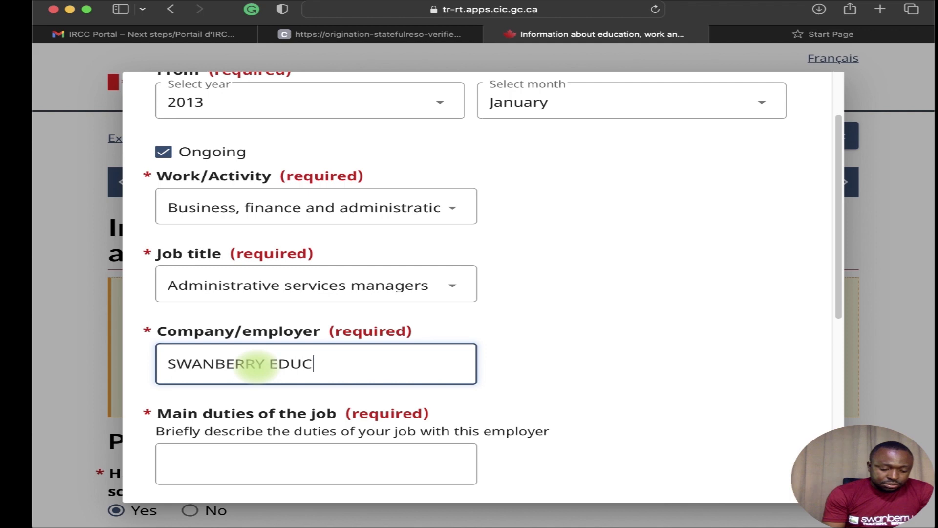
pyautogui.write('ATIONAL ')
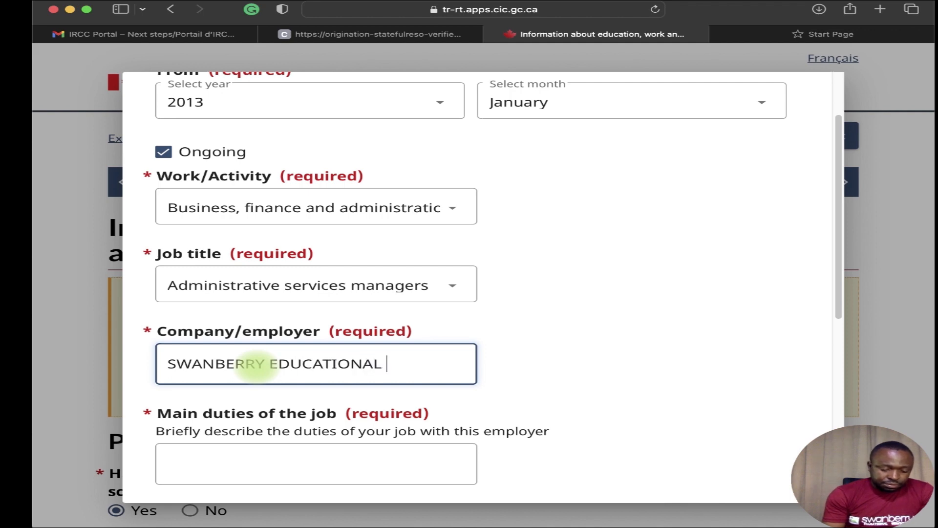
pyautogui.write('SERVICES')
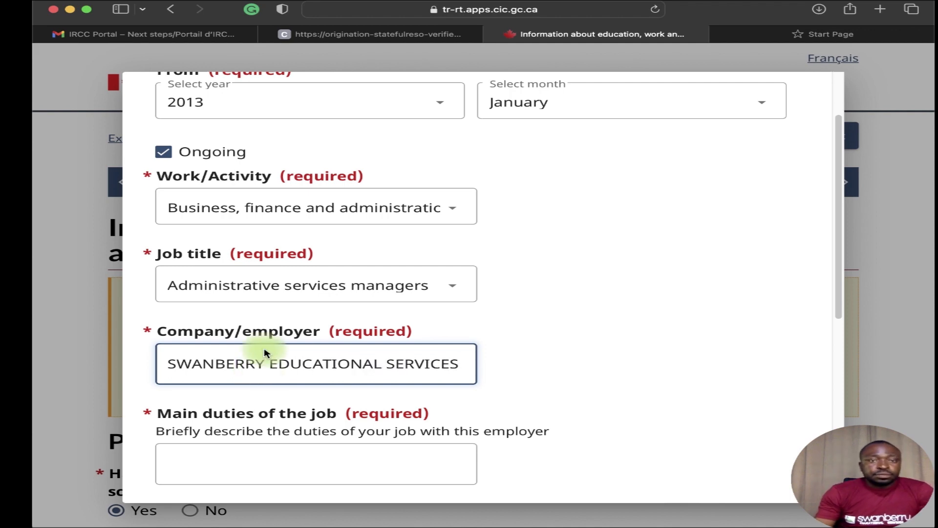
pyautogui.scroll(-3, 259, 348)
pyautogui.click(242, 356)
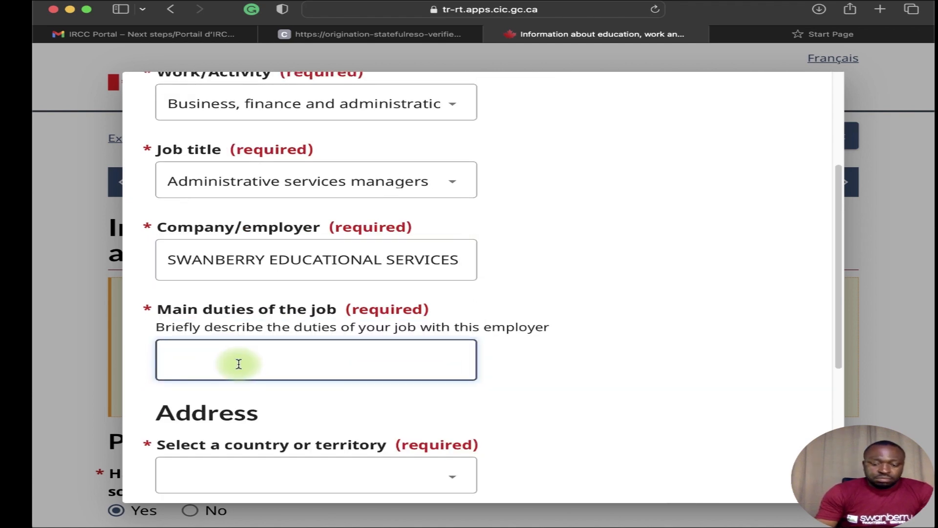
pyautogui.write('IU')
pyautogui.press('BackSpace')
pyautogui.write('AM')
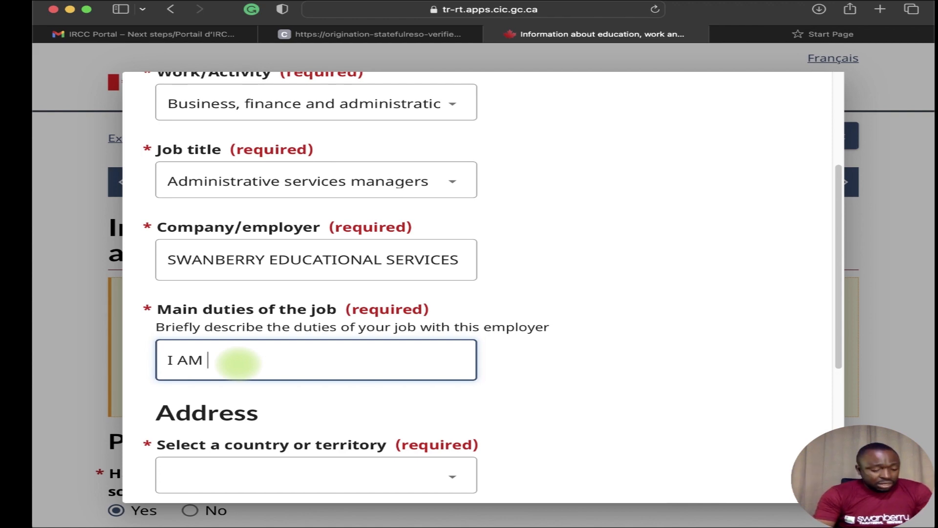
pyautogui.write('STUD')
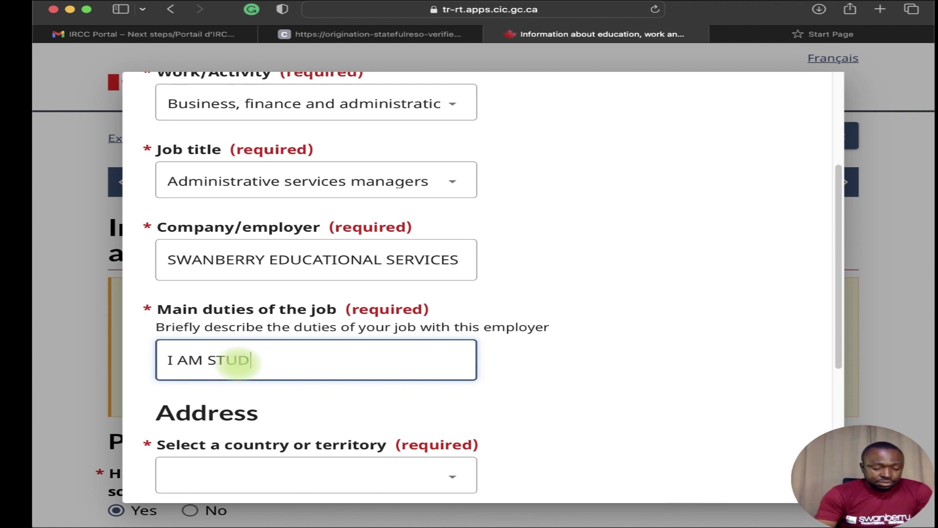
pyautogui.write('ENT RECRUITMENT MANAG')
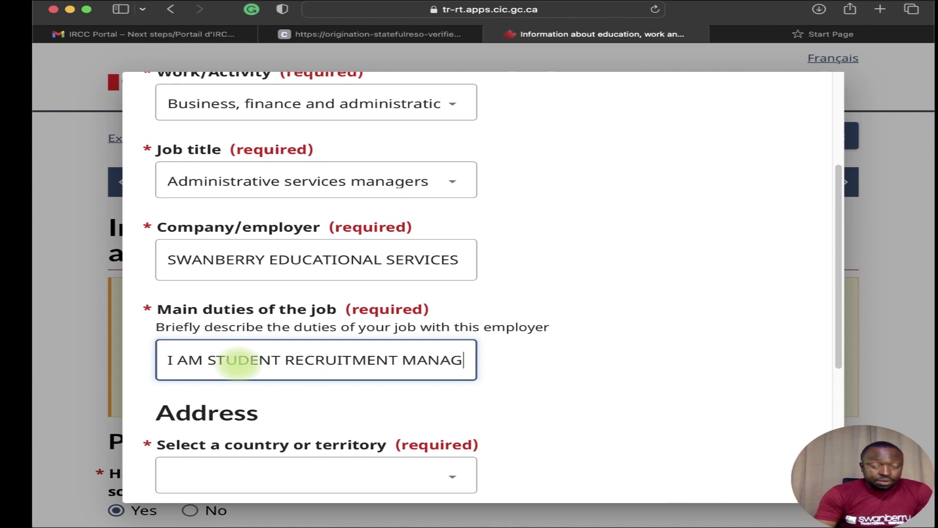
pyautogui.write('ER')
pyautogui.scroll(-2, 264, 386)
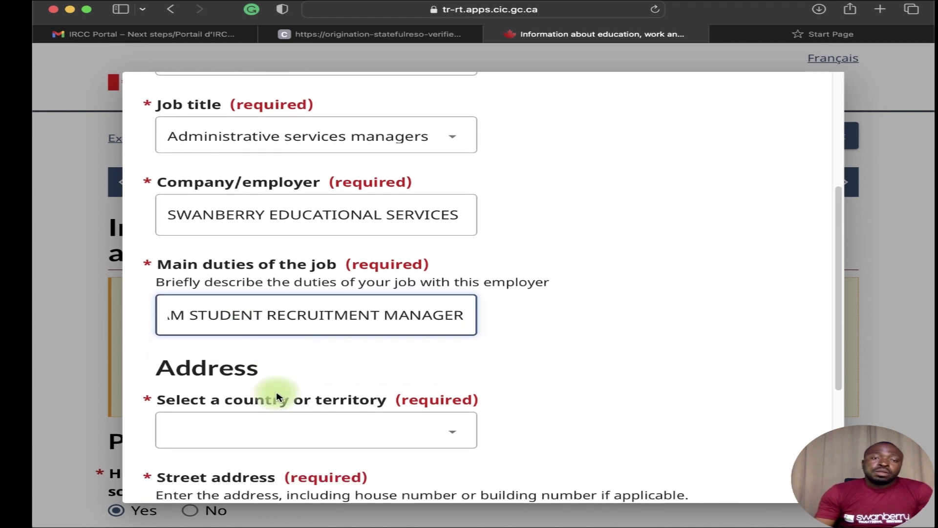
# Set the employer address country to Nigeria.
pyautogui.click(321, 430)
pyautogui.press('n')
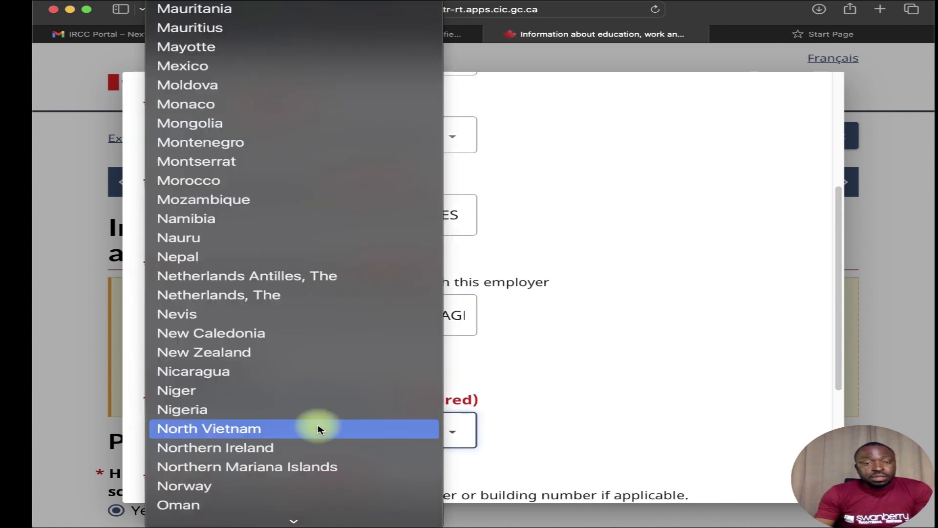
pyautogui.click(294, 410)
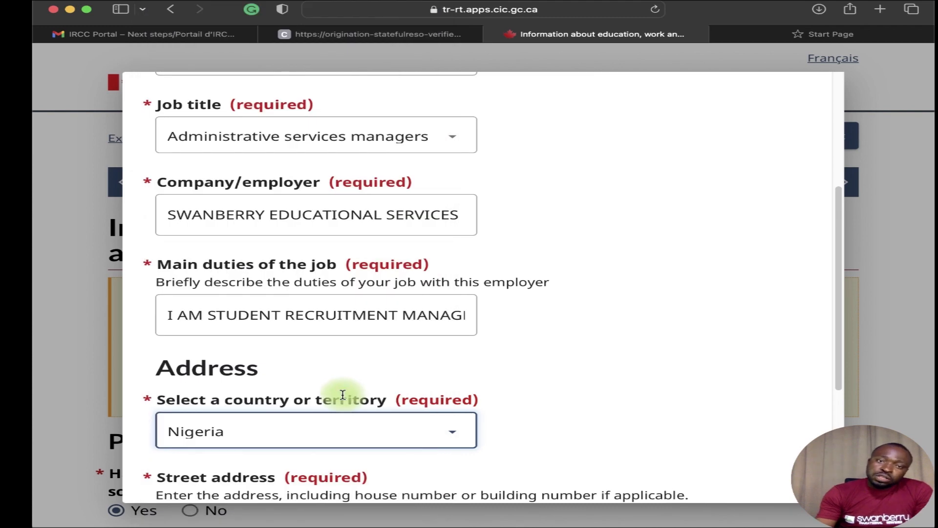
pyautogui.scroll(-5, 337, 401)
# Fill in the employer's street address and the city BENIN CITY, then save the employment record.
pyautogui.click(269, 387)
pyautogui.write('13')
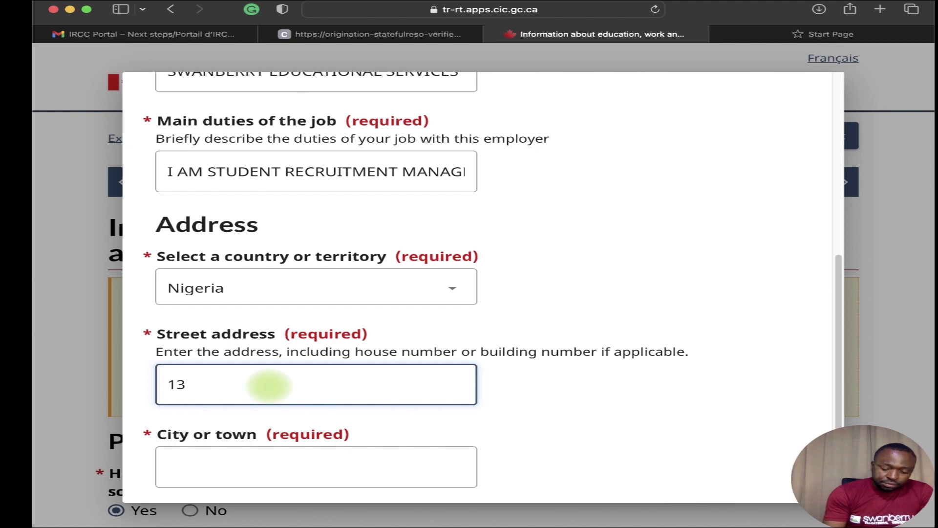
pyautogui.press('BackSpace')
pyautogui.press('BackSpace')
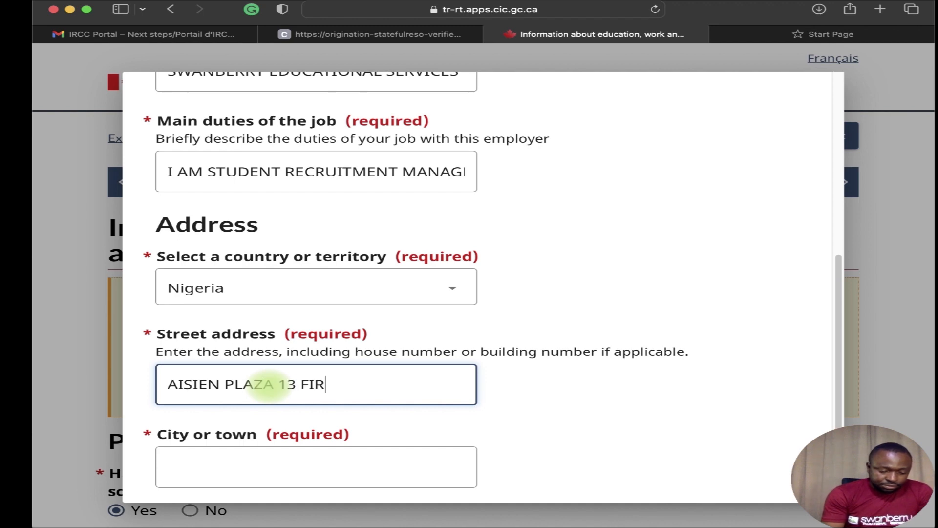
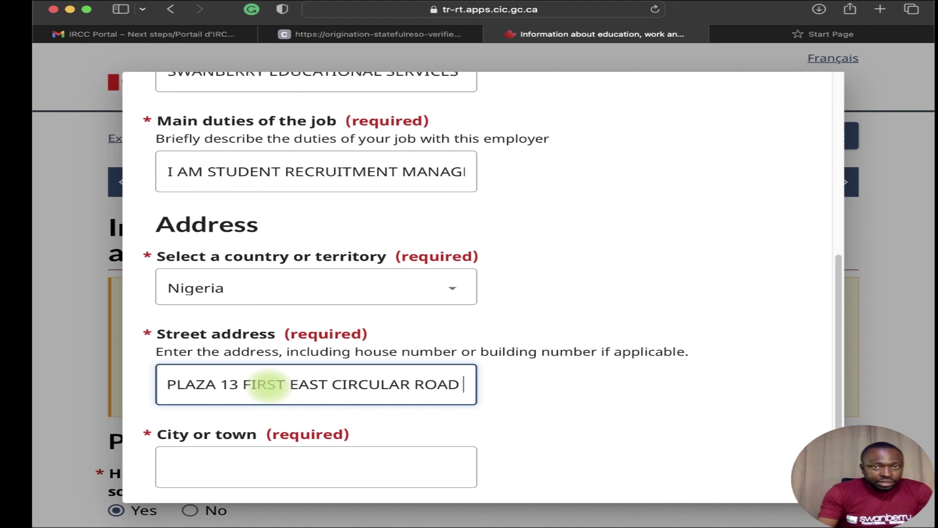
pyautogui.click(287, 454)
pyautogui.write('BENIN CITY')
pyautogui.scroll(-3, 337, 405)
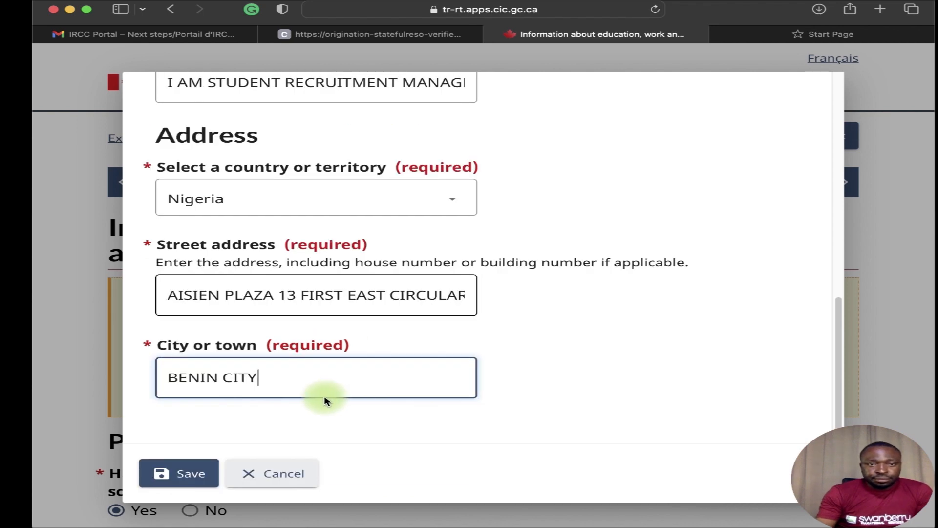
pyautogui.click(185, 475)
# Save the section with the SWANBERRY employment entry and proceed to Travel history.
pyautogui.scroll(-6, 364, 398)
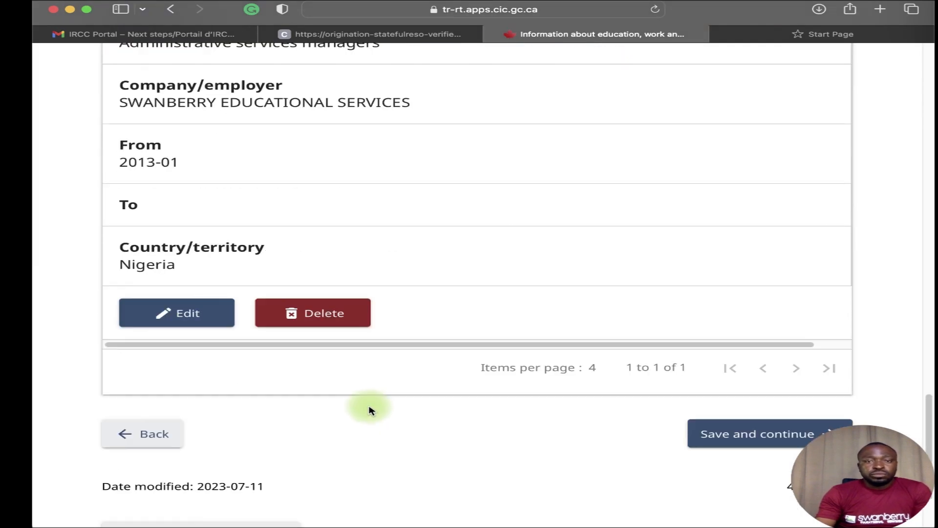
pyautogui.click(735, 437)
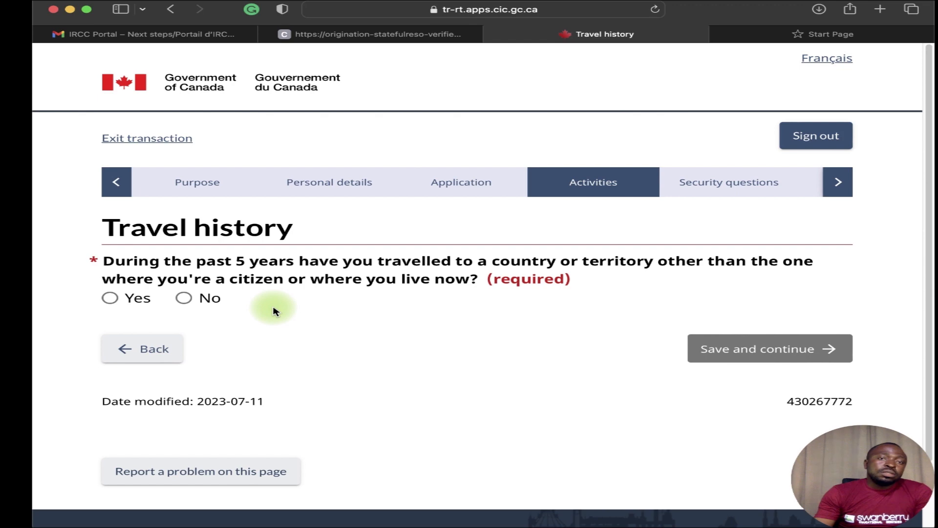
# Answer Yes to having travelled in the past 5 years.
pyautogui.click(112, 298)
pyautogui.click(182, 299)
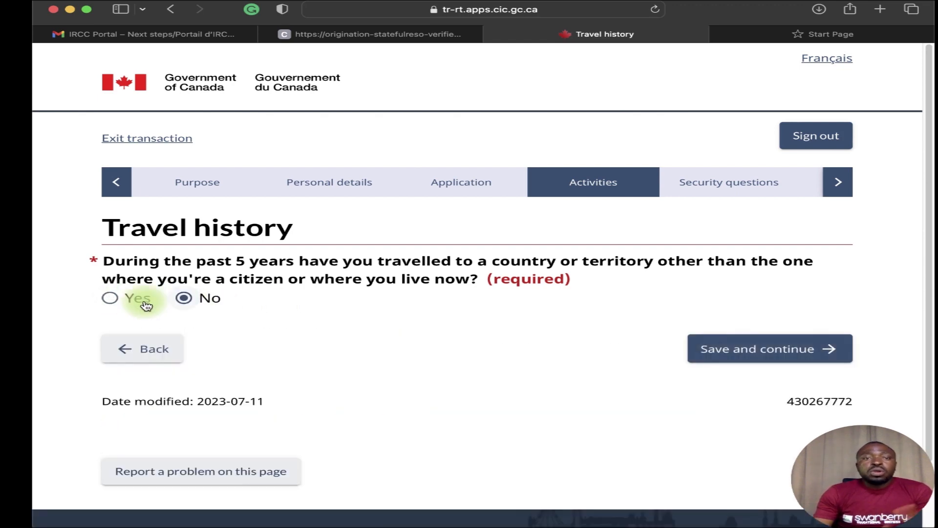
pyautogui.click(111, 299)
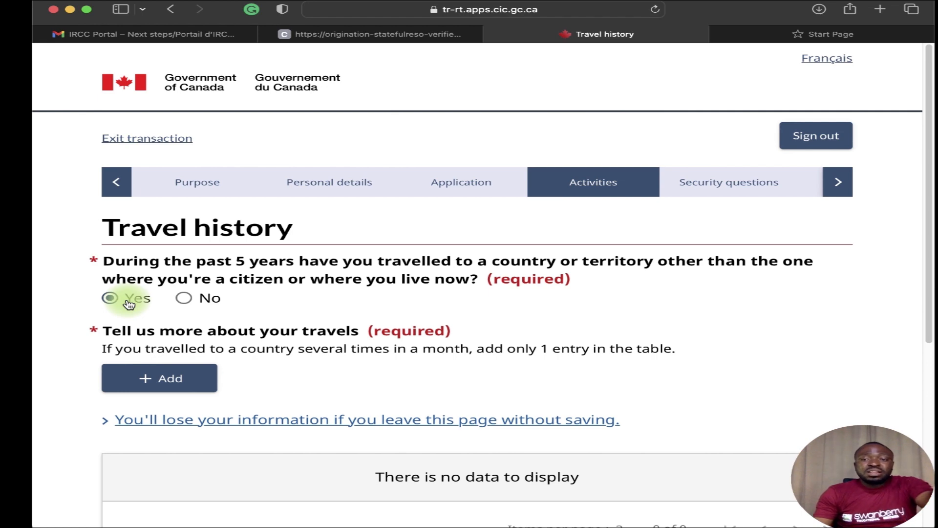
# Add a travel record dated August 2012 to September 2012.
pyautogui.click(166, 379)
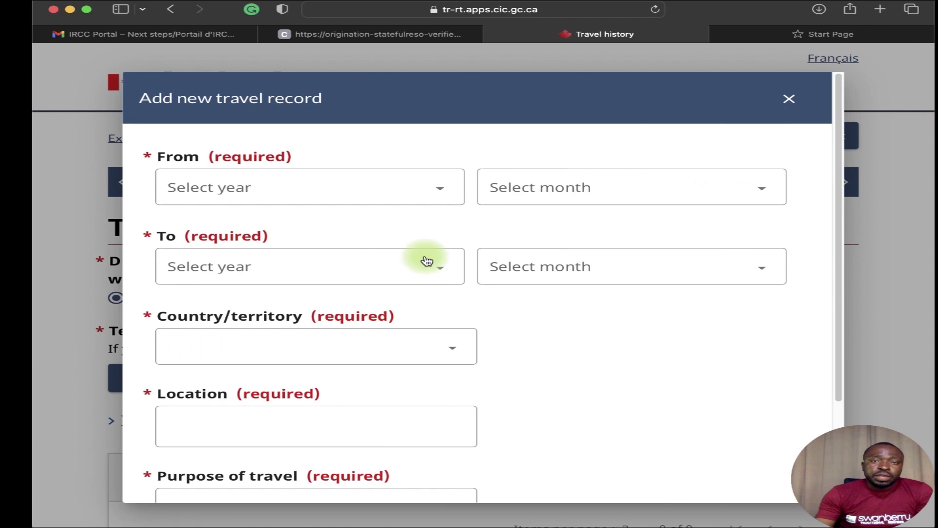
pyautogui.click(369, 198)
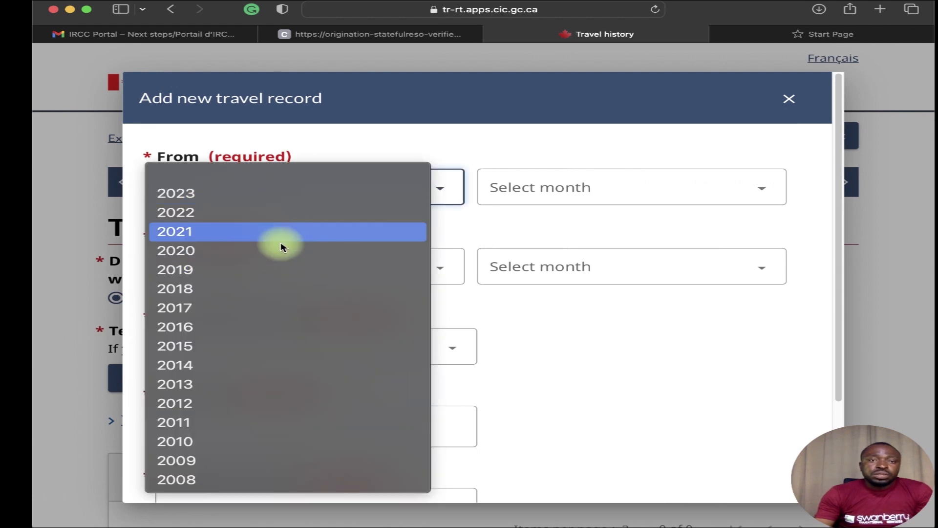
pyautogui.click(215, 404)
pyautogui.click(541, 193)
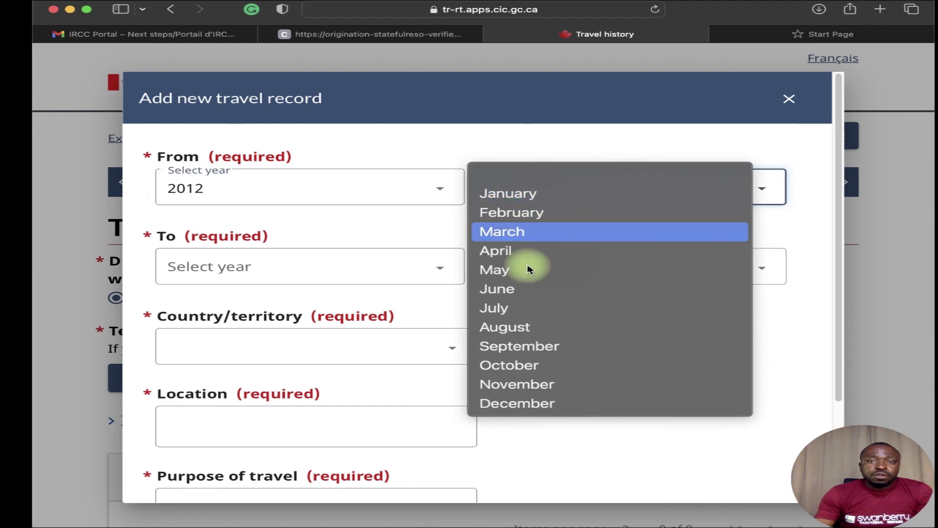
pyautogui.click(540, 327)
pyautogui.click(430, 267)
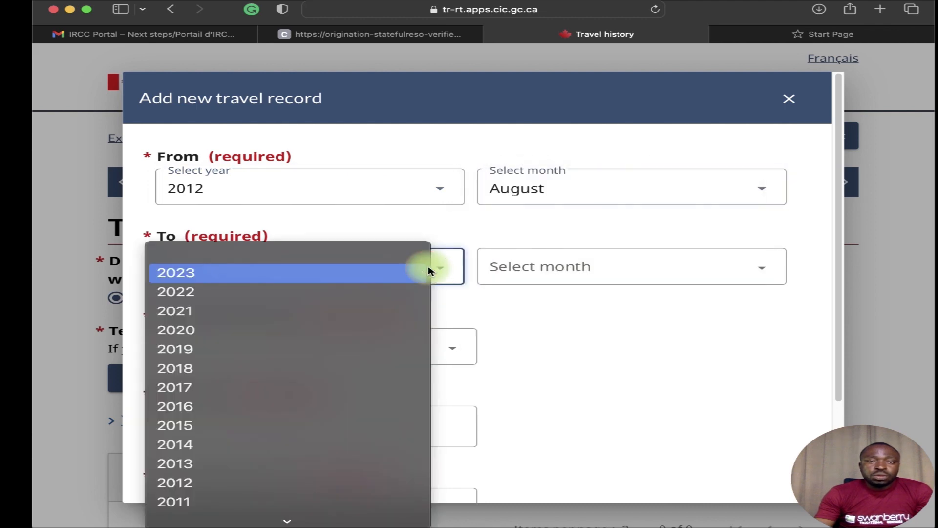
pyautogui.click(311, 488)
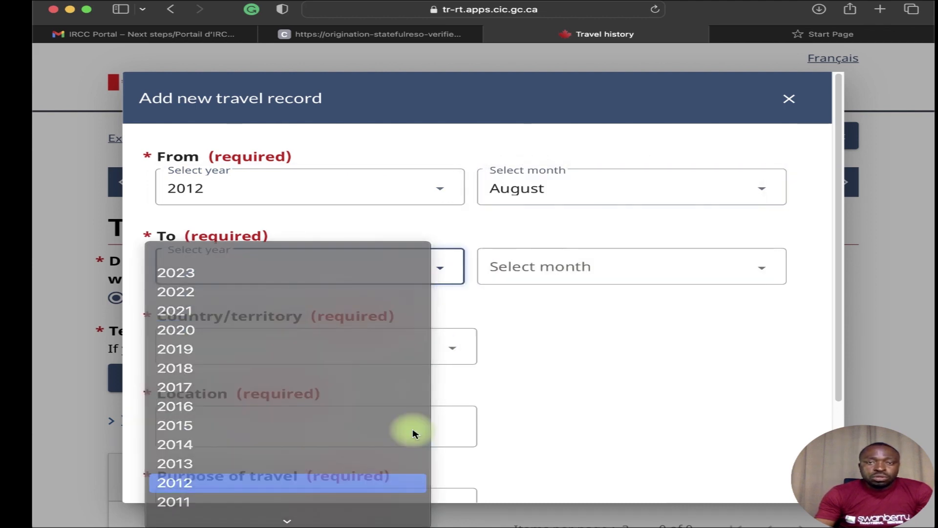
pyautogui.click(510, 271)
pyautogui.click(538, 427)
# Set the trip to England, location LONDON, purpose TOURISM, and save it.
pyautogui.click(390, 350)
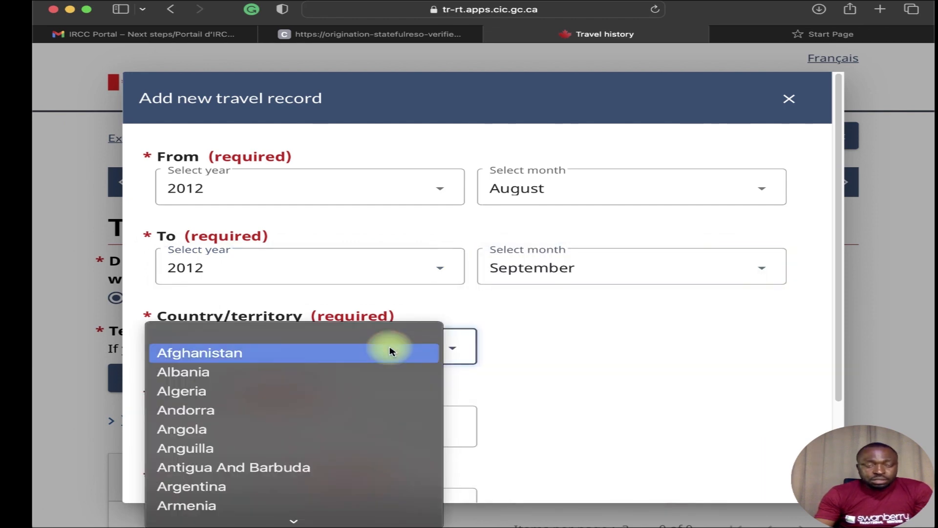
pyautogui.press('u')
pyautogui.scroll(-5, 361, 447)
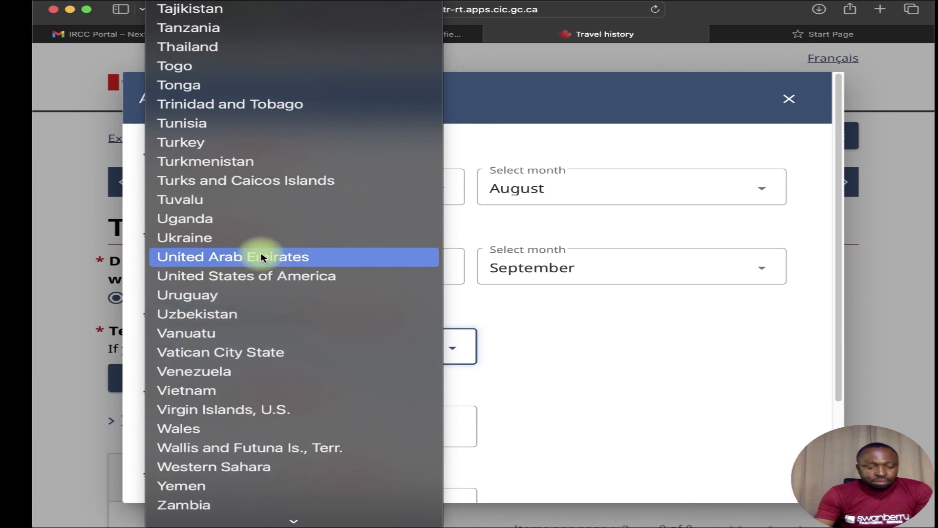
pyautogui.press('e')
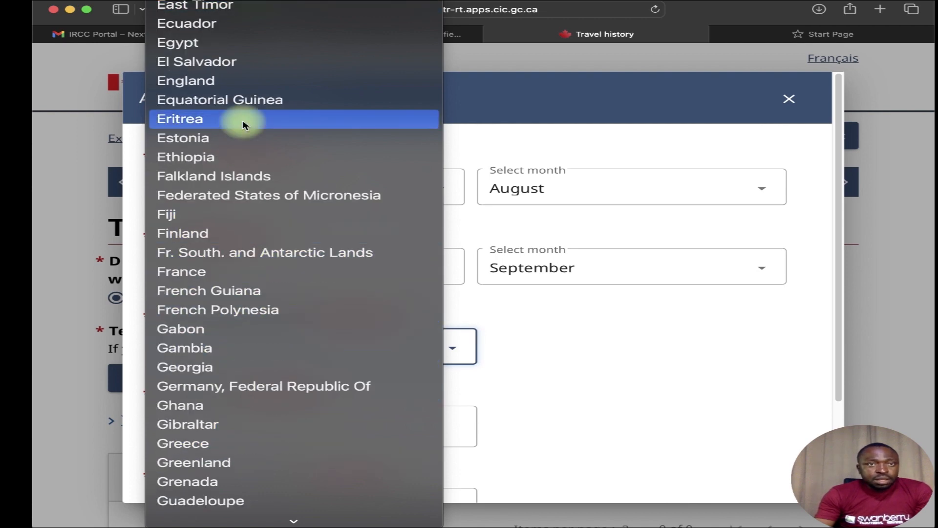
pyautogui.click(247, 81)
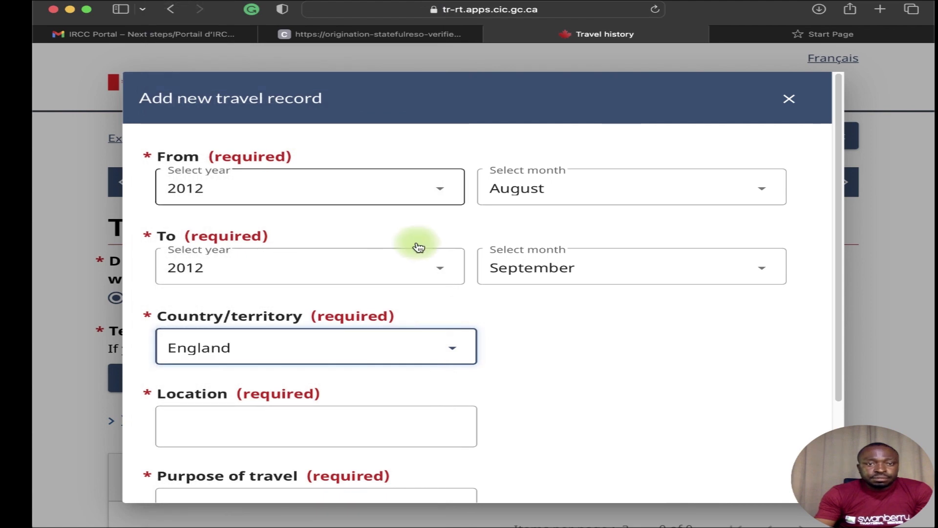
pyautogui.scroll(-2, 419, 247)
pyautogui.click(290, 355)
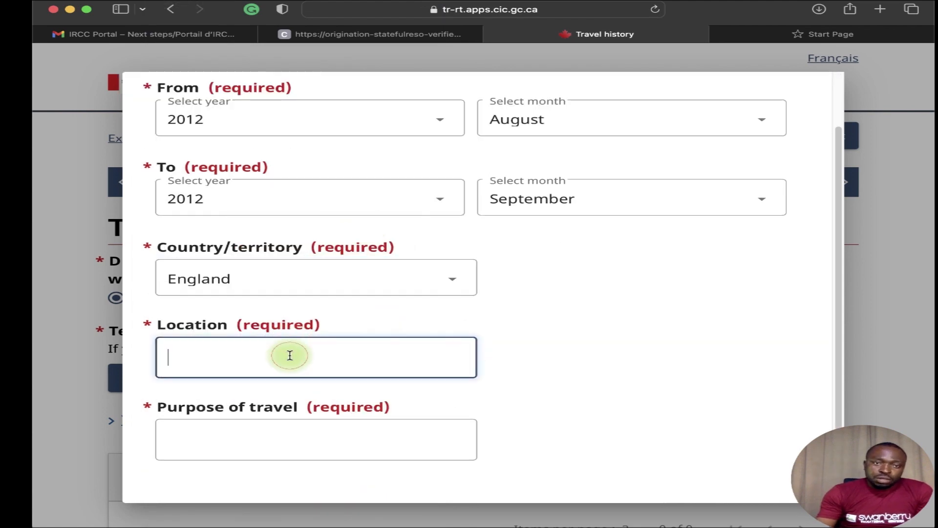
pyautogui.write('LONDON')
pyautogui.scroll(-1, 329, 410)
pyautogui.click(329, 412)
pyautogui.write('OURID')
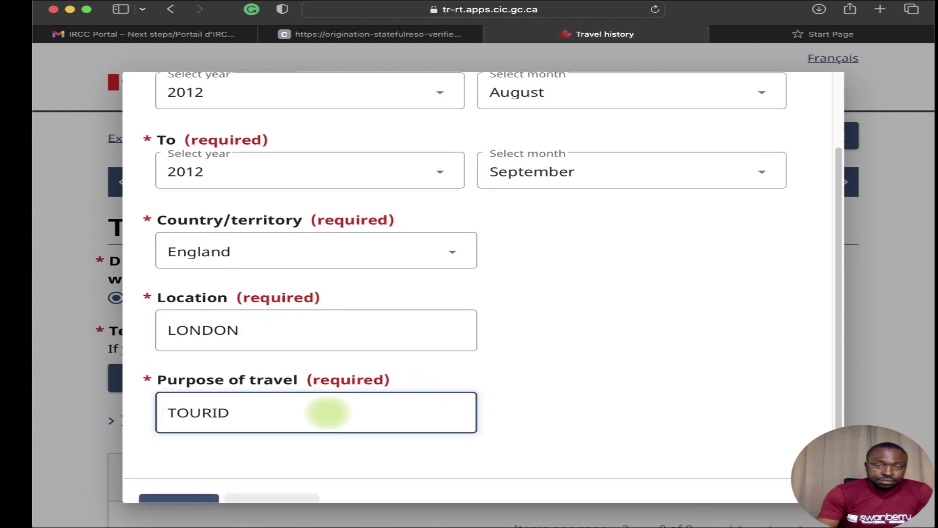
pyautogui.press('BackSpace')
pyautogui.write('S')
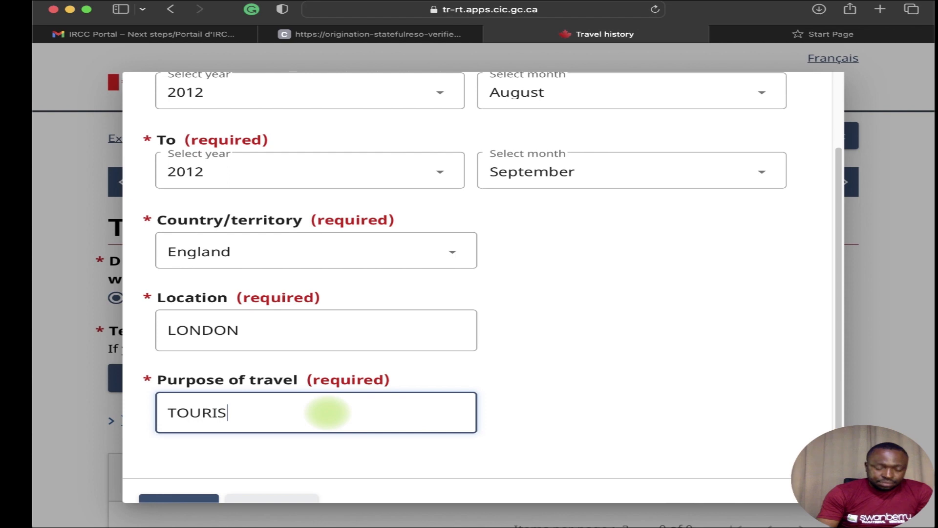
pyautogui.write('M')
pyautogui.scroll(-2, 379, 293)
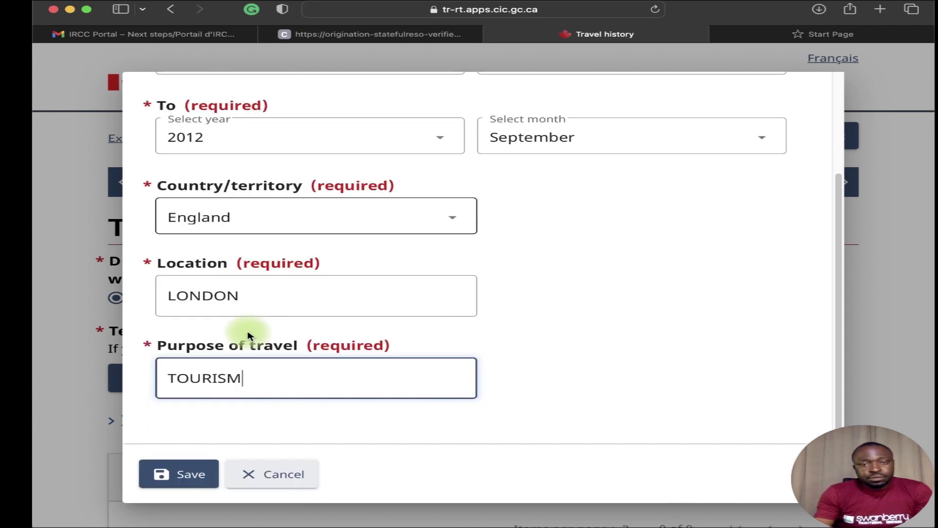
pyautogui.click(172, 474)
# Review the saved England trip and proceed to Travel history (continued).
pyautogui.scroll(-7, 325, 268)
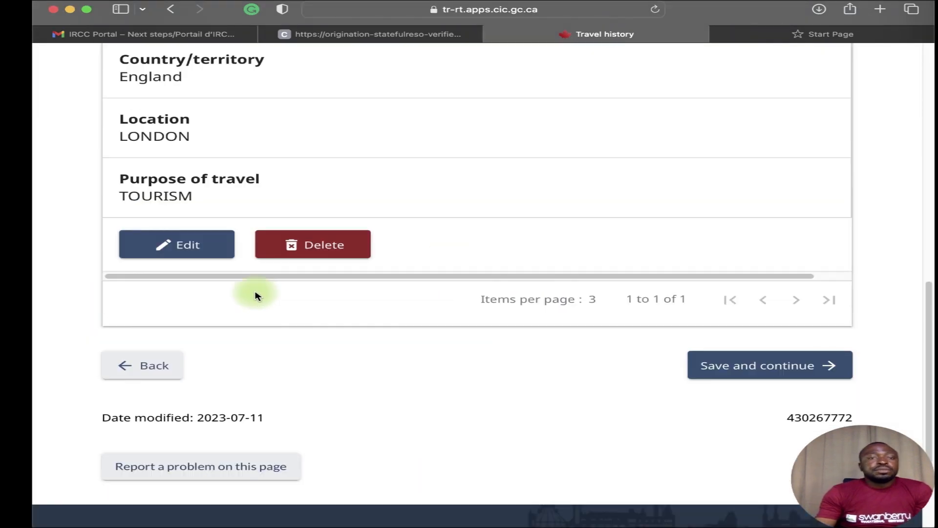
pyautogui.scroll(5, 220, 293)
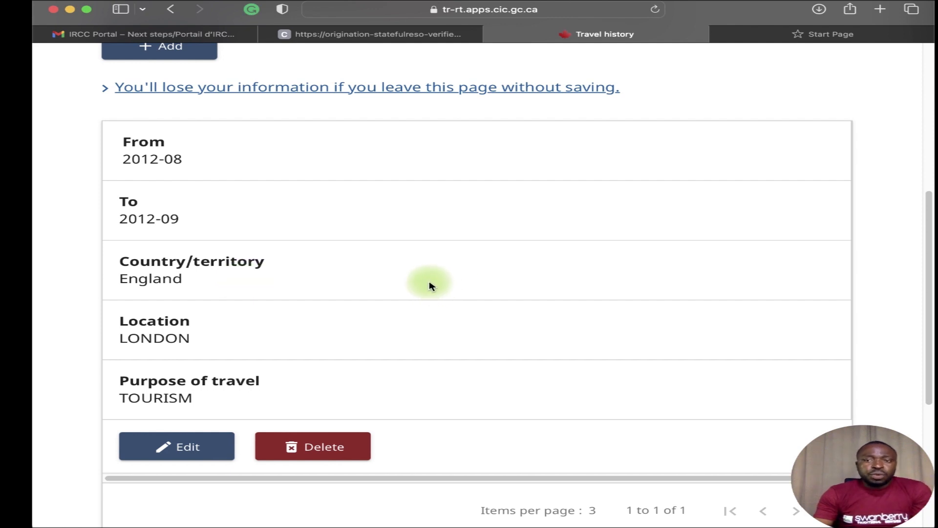
pyautogui.scroll(-3, 577, 359)
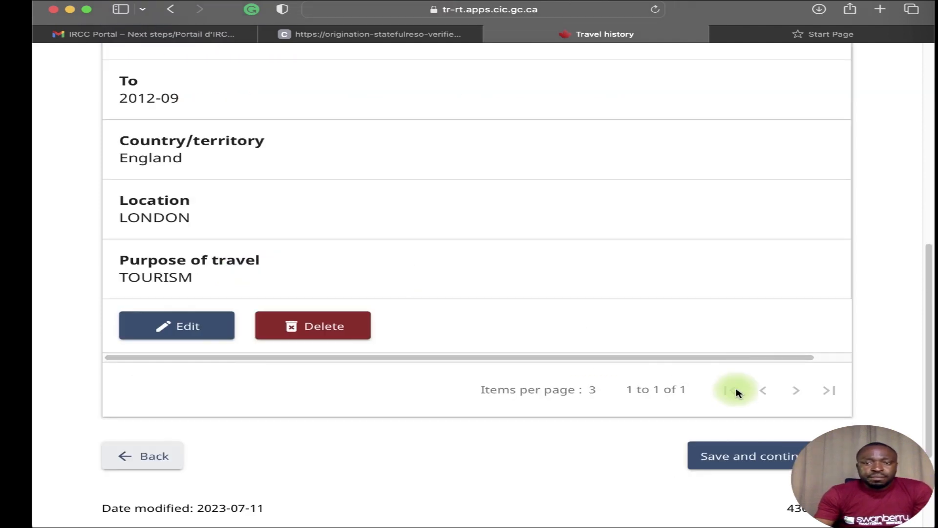
pyautogui.scroll(-3, 733, 388)
pyautogui.click(711, 352)
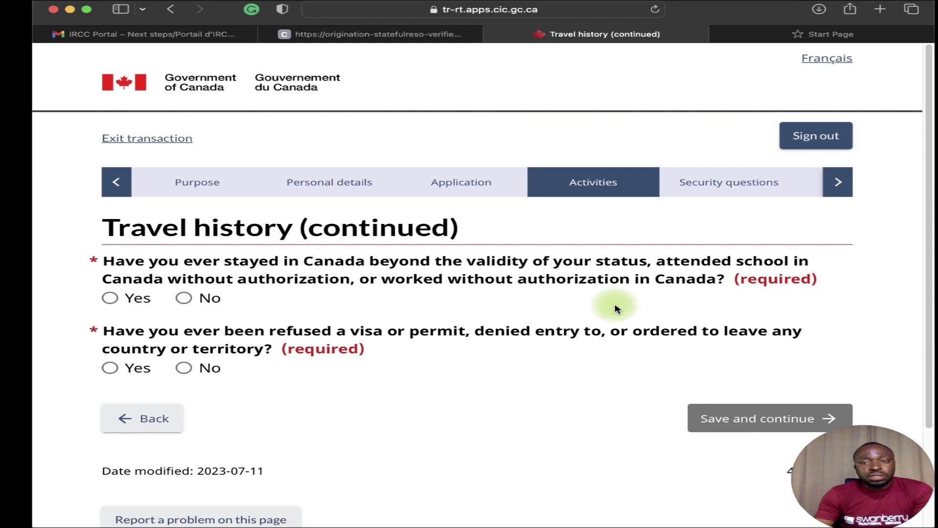
# Answer No to overstaying or unauthorized work and to prior visa refusals, then save.
pyautogui.click(197, 299)
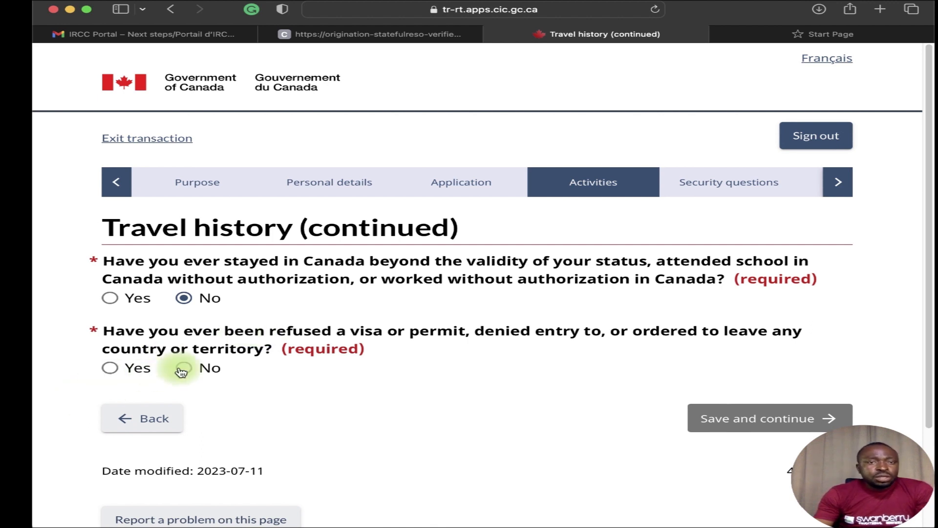
pyautogui.click(185, 368)
pyautogui.click(109, 369)
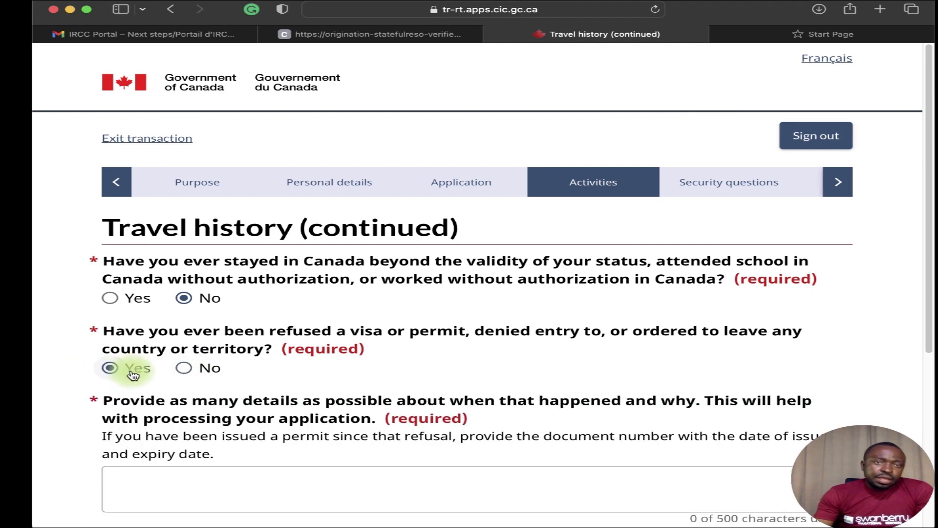
pyautogui.scroll(-1, 171, 394)
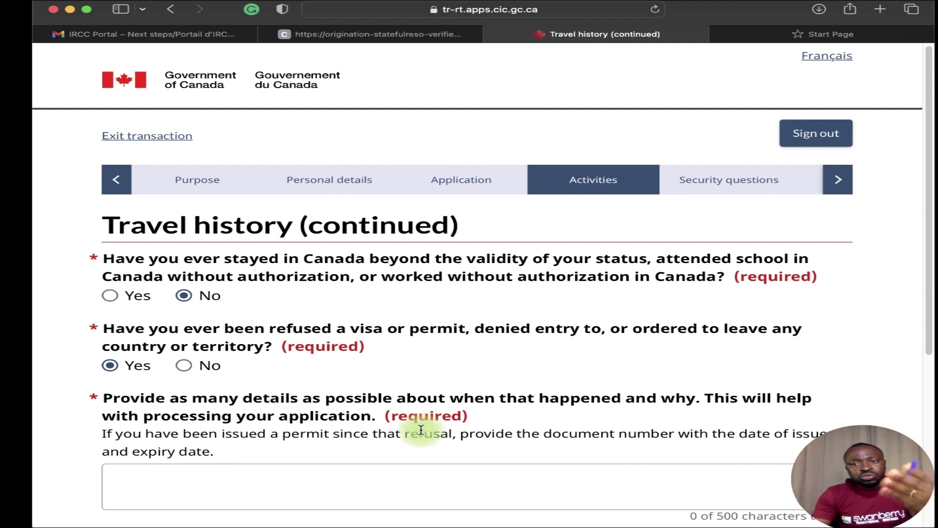
pyautogui.scroll(-1, 419, 431)
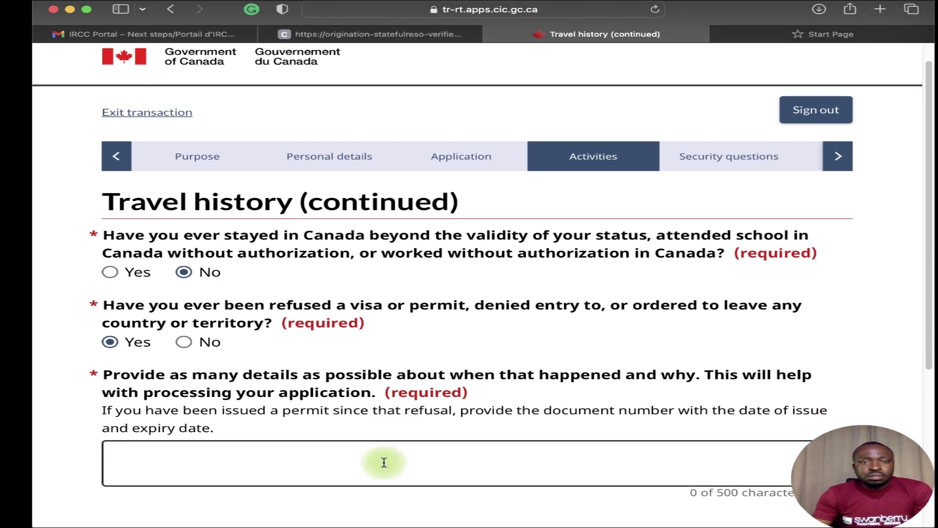
pyautogui.scroll(-5, 383, 461)
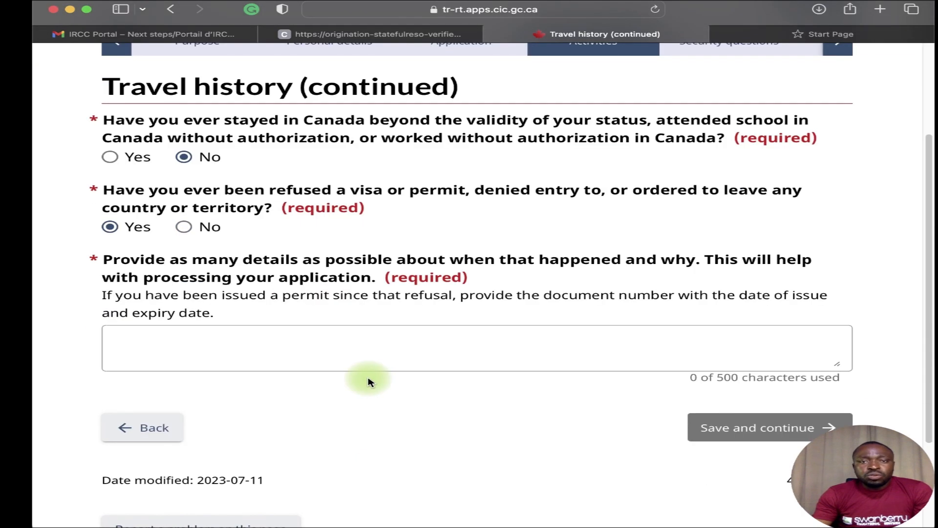
pyautogui.click(202, 231)
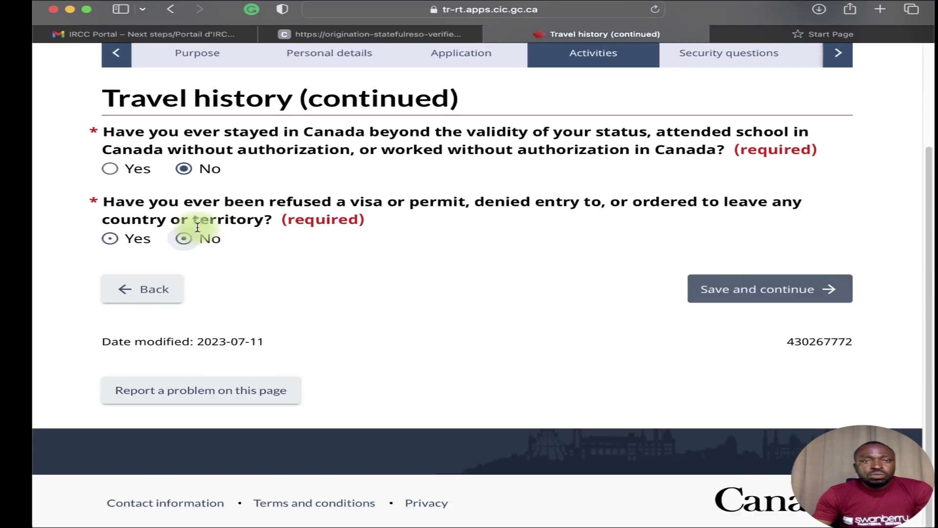
pyautogui.click(739, 293)
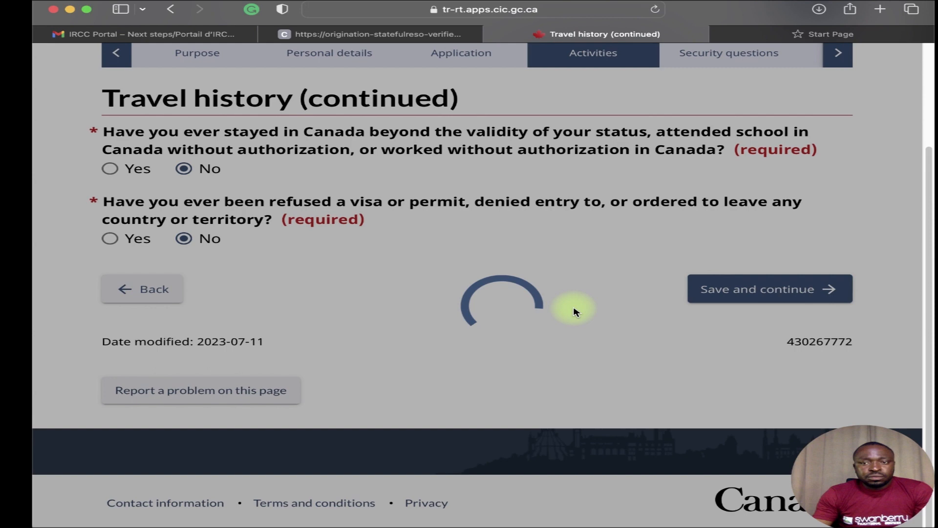
# Answer No to committing a crime, arrest, charges and convictions, then continue.
pyautogui.scroll(-1, 406, 369)
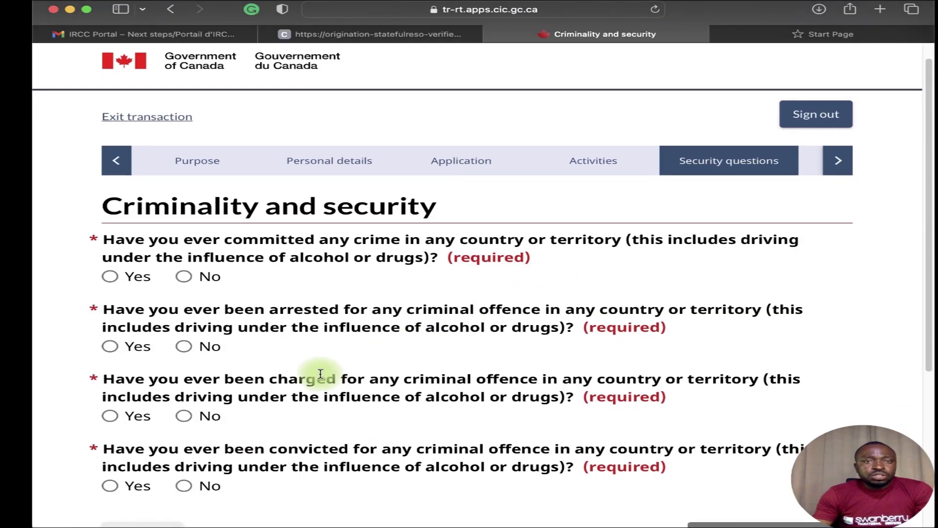
pyautogui.scroll(-1, 305, 350)
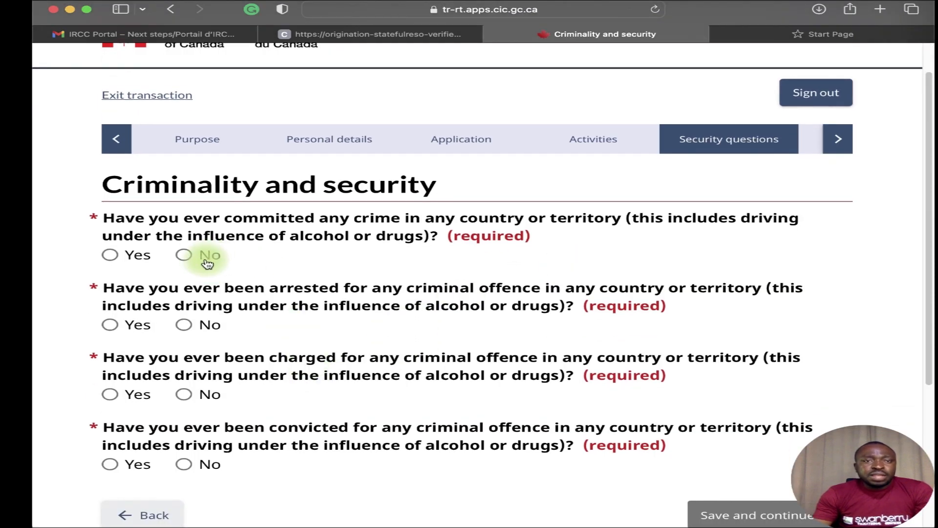
pyautogui.click(185, 256)
pyautogui.click(185, 326)
pyautogui.click(185, 394)
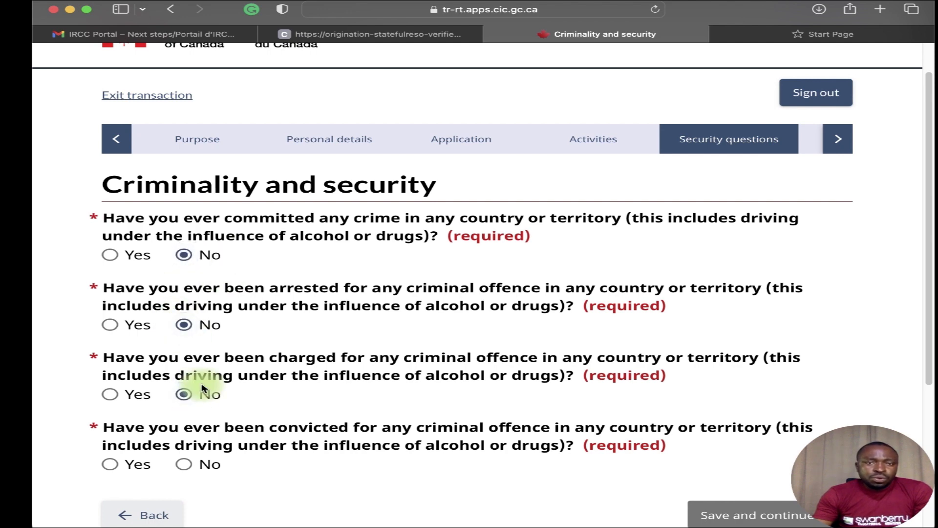
pyautogui.scroll(-5, 191, 391)
pyautogui.click(186, 350)
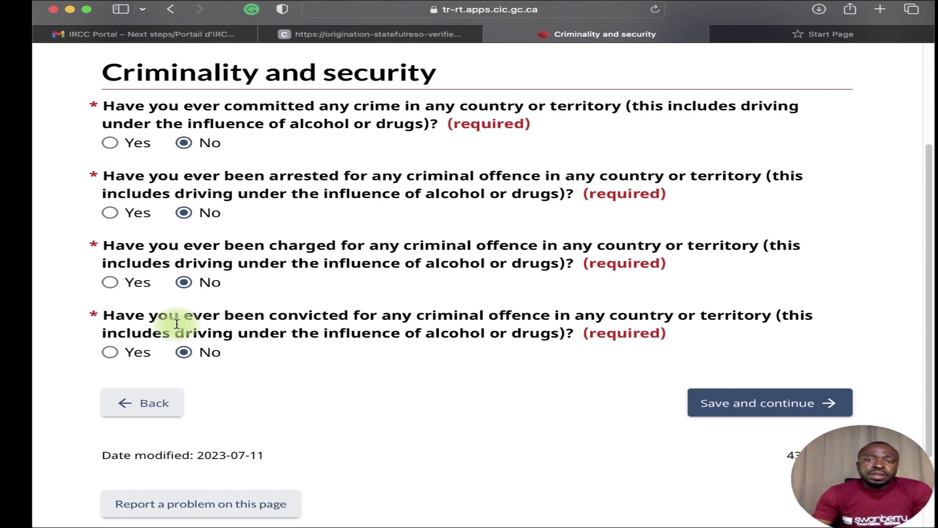
pyautogui.click(705, 396)
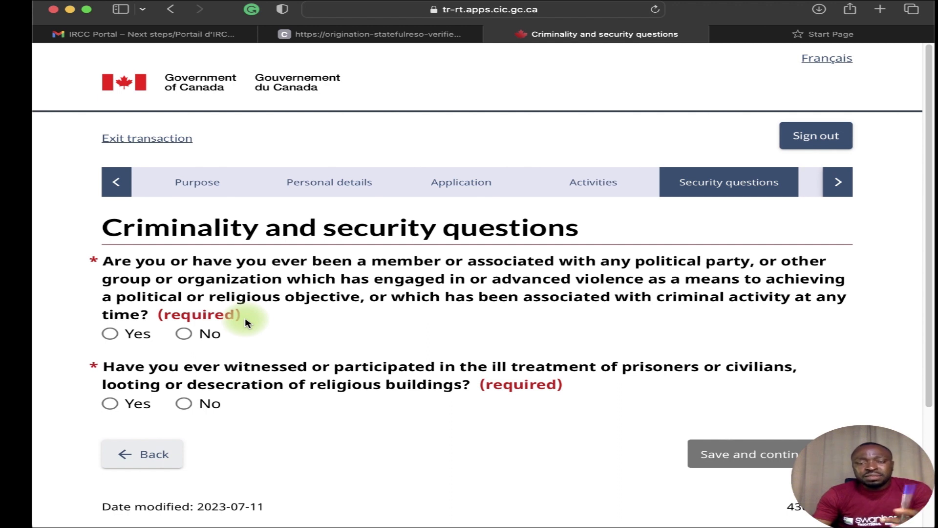
# Deny links to violent groups and witnessing ill treatment or looting, then continue.
pyautogui.click(185, 334)
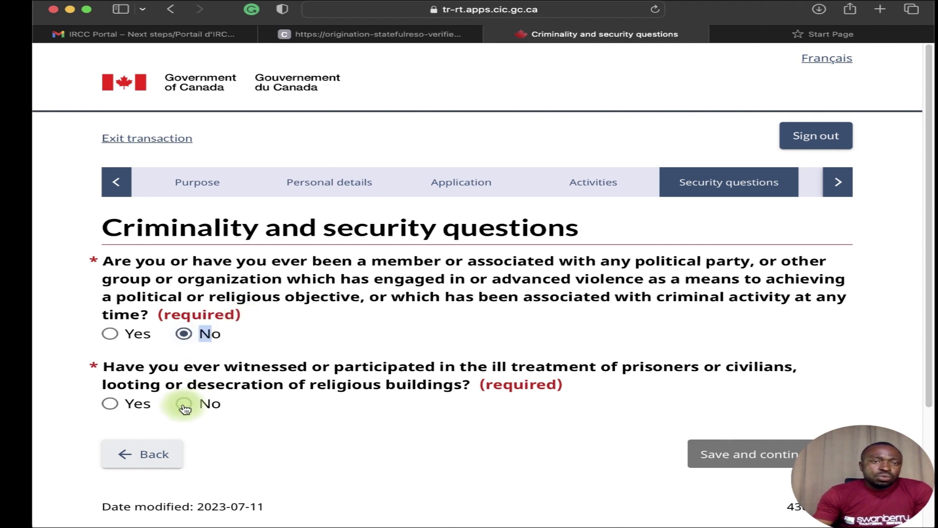
pyautogui.click(184, 404)
pyautogui.scroll(-3, 670, 416)
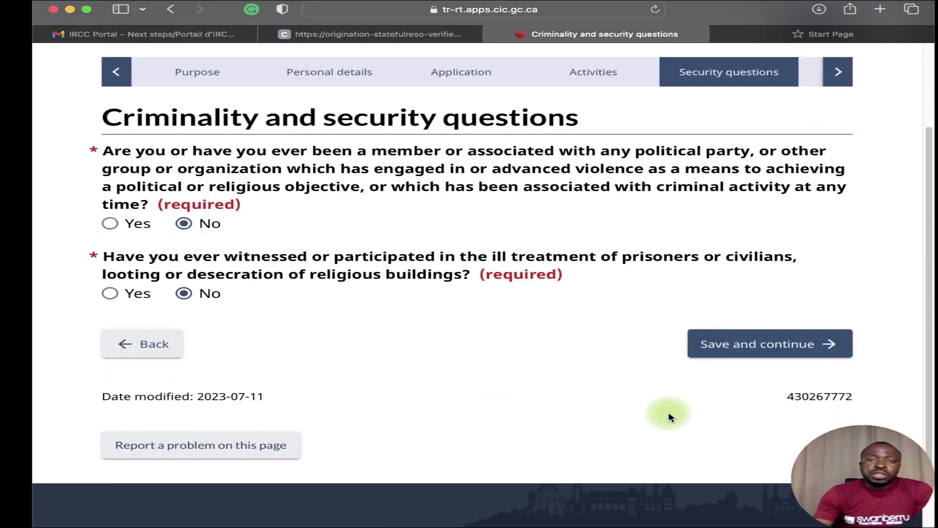
pyautogui.click(723, 345)
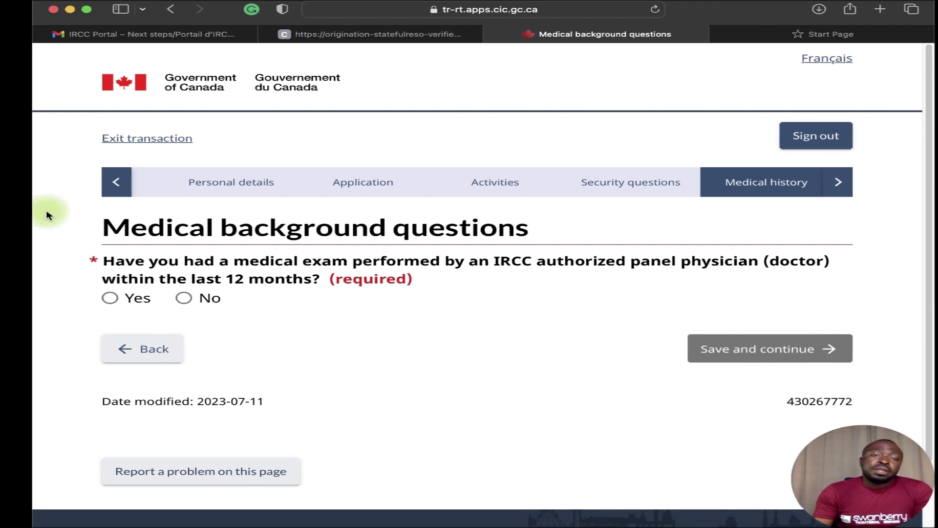
# Answer Yes to a panel medical exam within 12 months and enter the UMI number.
pyautogui.click(110, 298)
pyautogui.click(241, 418)
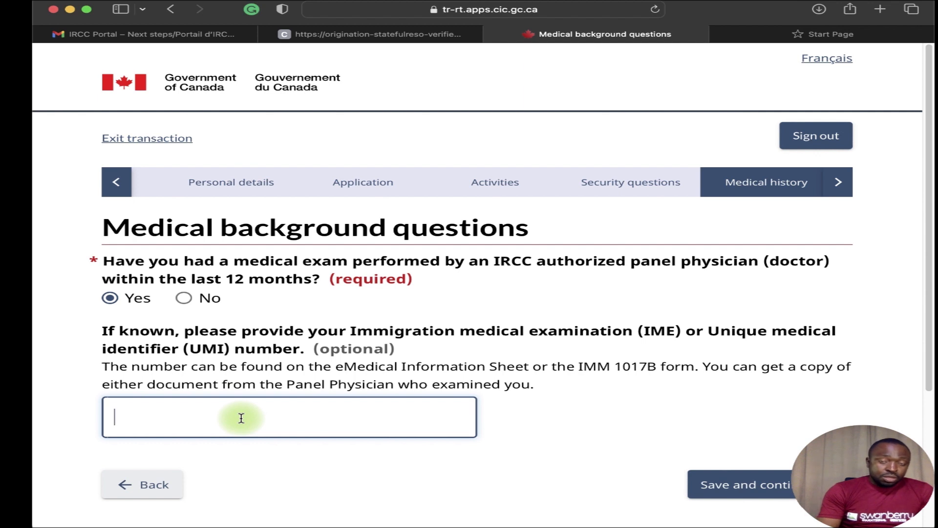
pyautogui.write('u')
pyautogui.press('BackSpace')
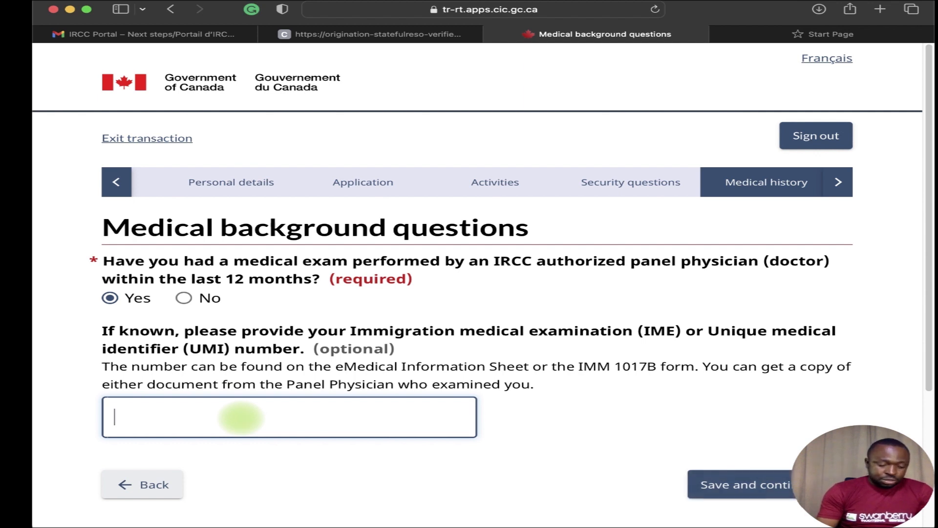
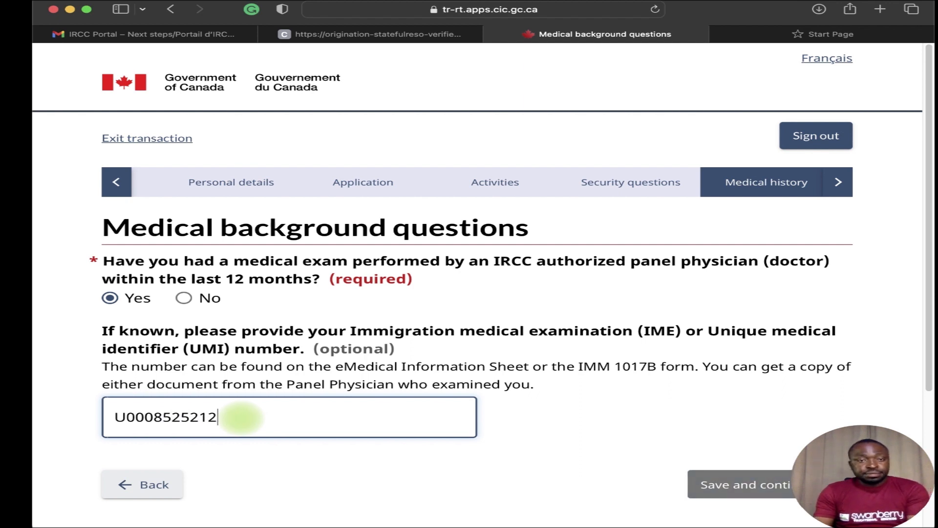
pyautogui.scroll(-3, 429, 420)
# Save the medical exam answer, then answer No to both tuberculosis questions and continue.
pyautogui.click(703, 379)
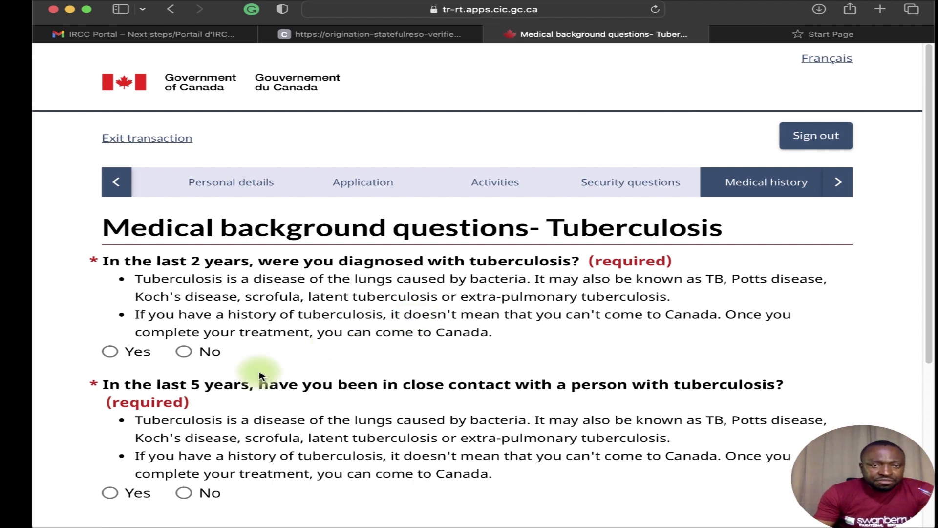
pyautogui.click(186, 352)
pyautogui.scroll(-3, 187, 352)
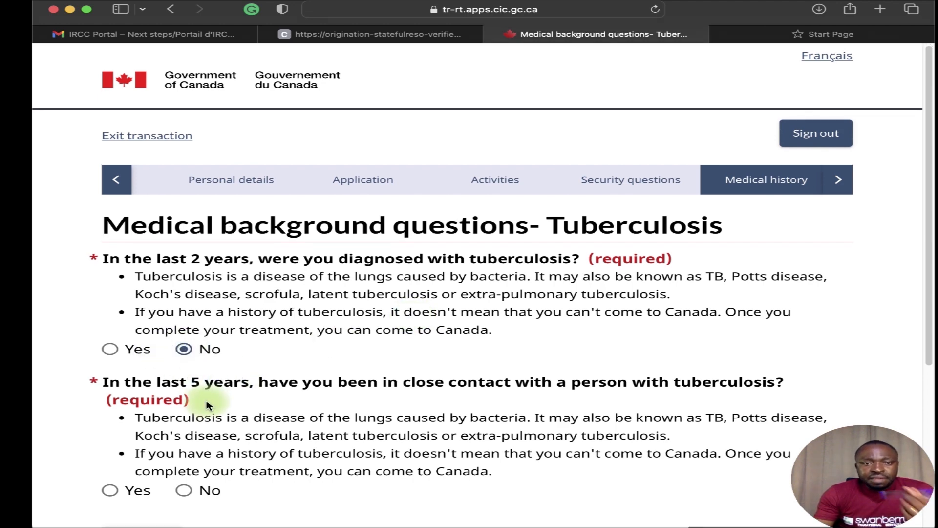
pyautogui.click(186, 378)
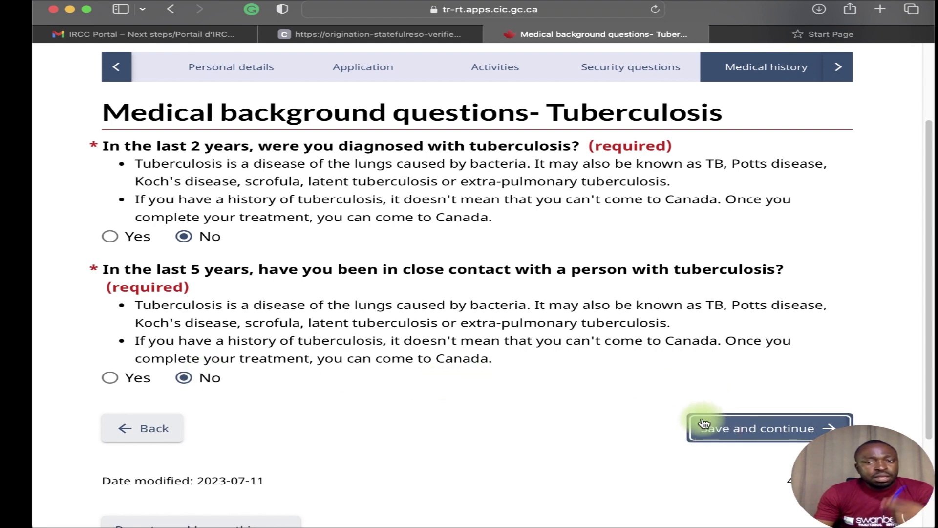
pyautogui.click(763, 429)
# Answer No to the dialysis, addiction, mental health and syphilis questions, then continue.
pyautogui.scroll(-1, 500, 366)
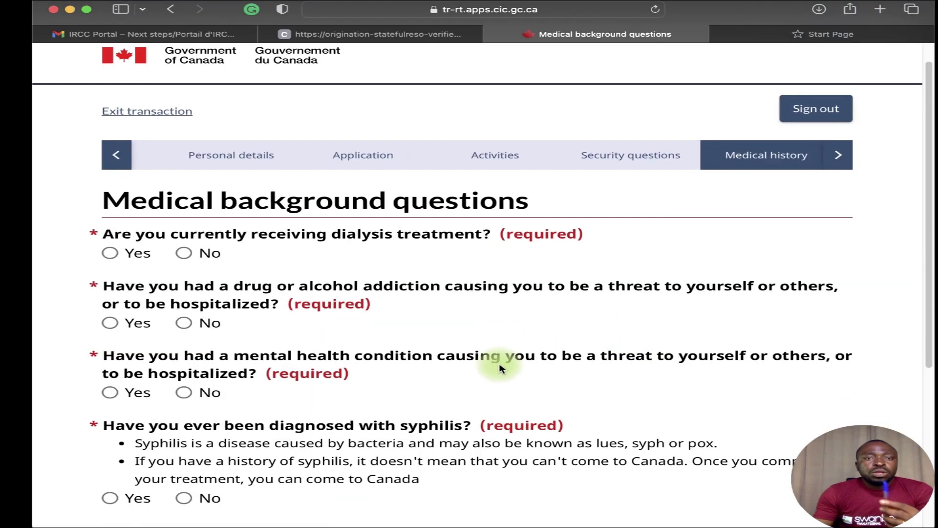
pyautogui.click(205, 264)
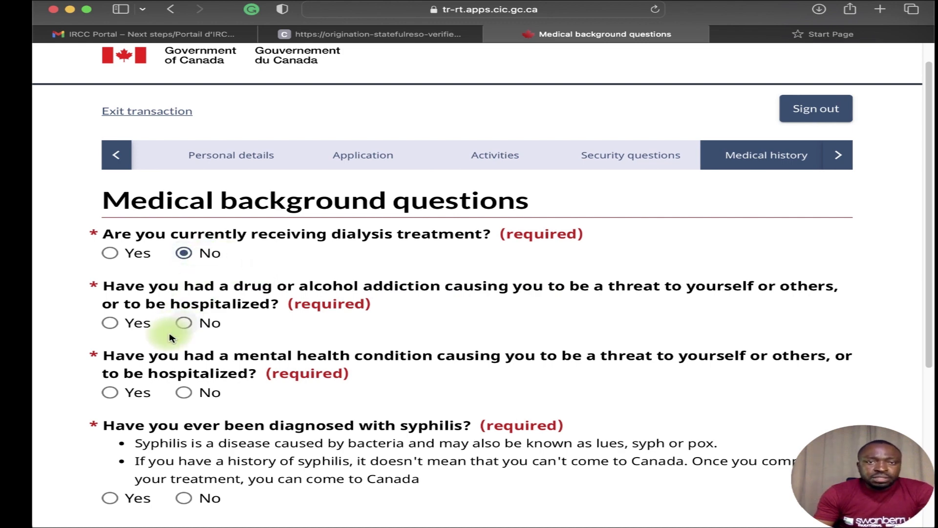
pyautogui.click(193, 330)
pyautogui.scroll(-3, 196, 386)
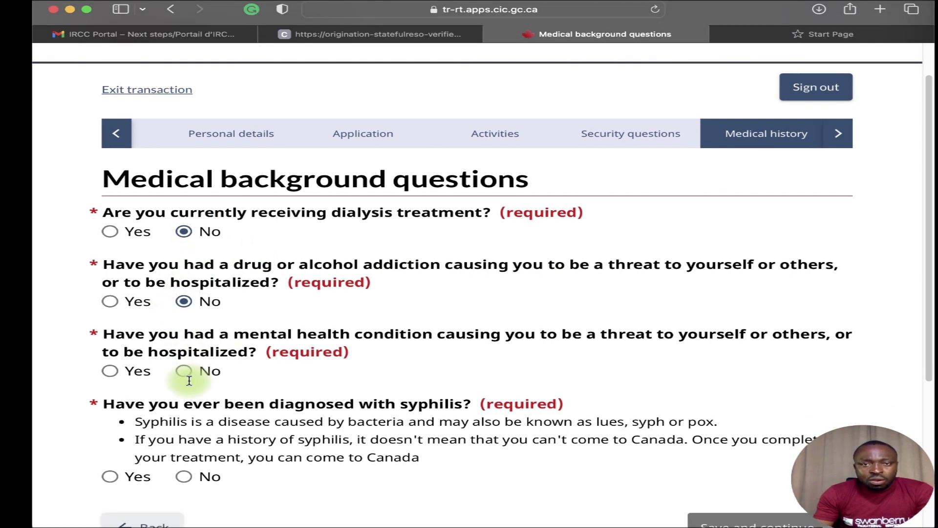
pyautogui.click(194, 413)
pyautogui.click(190, 307)
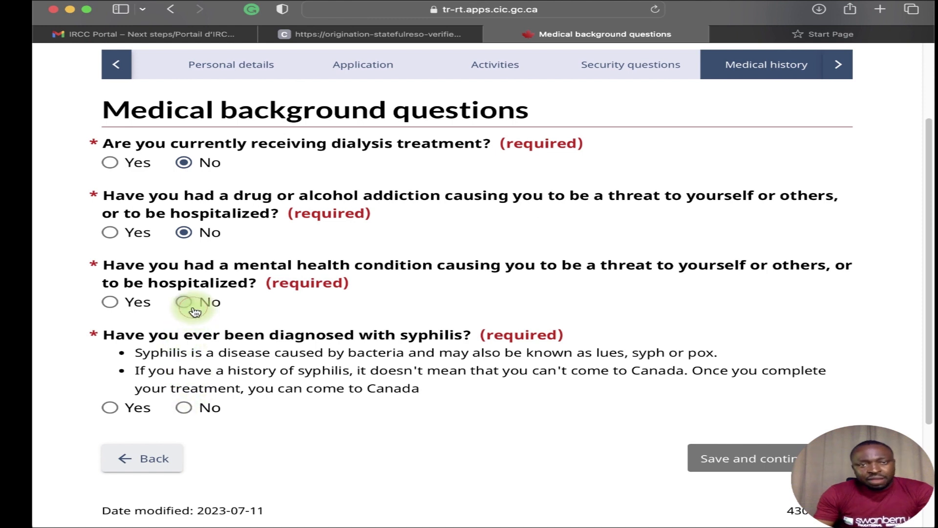
pyautogui.scroll(-1, 185, 383)
pyautogui.click(192, 385)
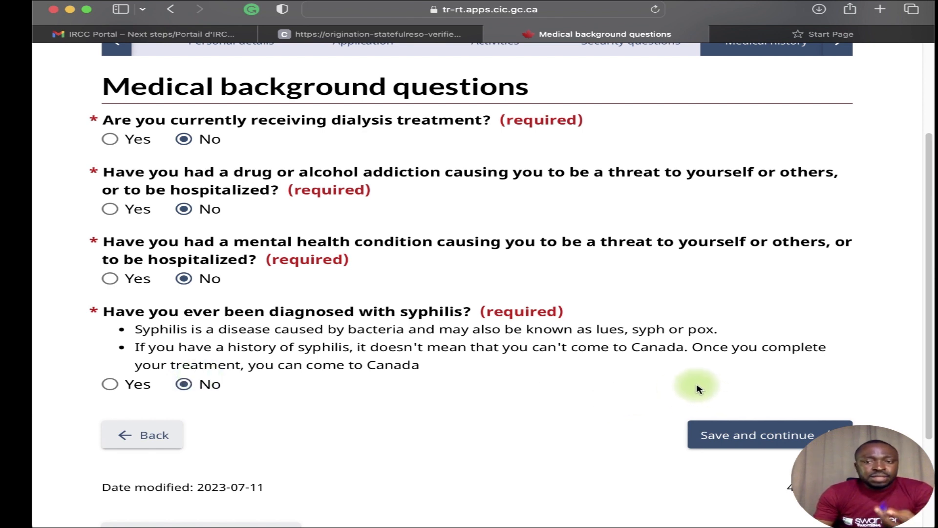
pyautogui.click(739, 425)
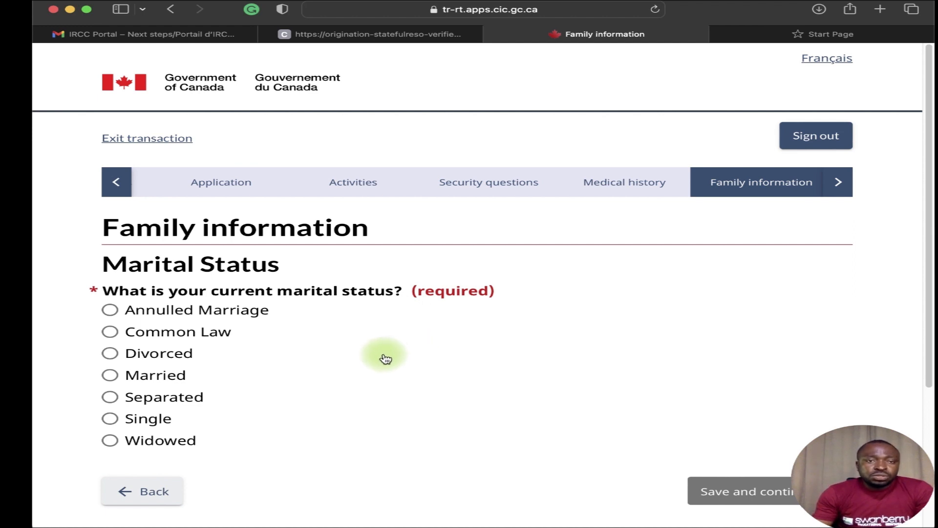
# Mark marital status as Married and pick March 11 as the marriage date.
pyautogui.scroll(-1, 386, 355)
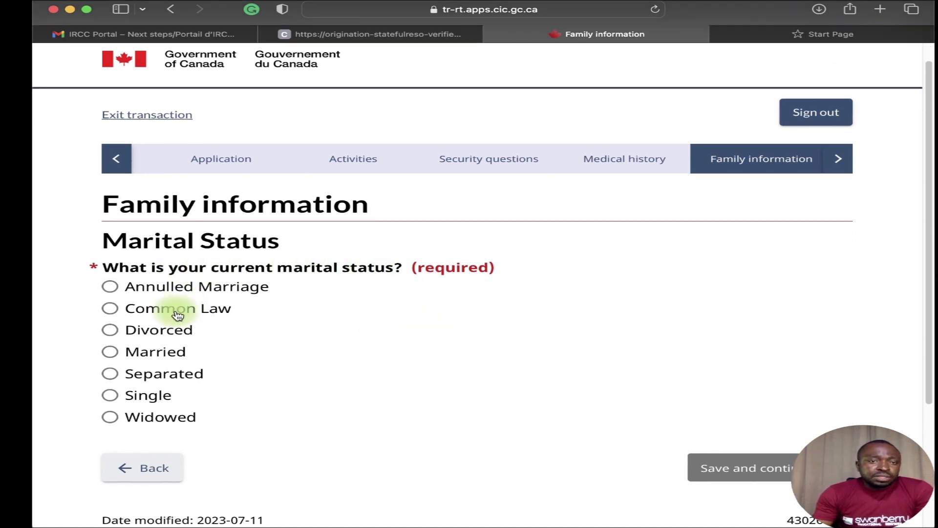
pyautogui.click(110, 352)
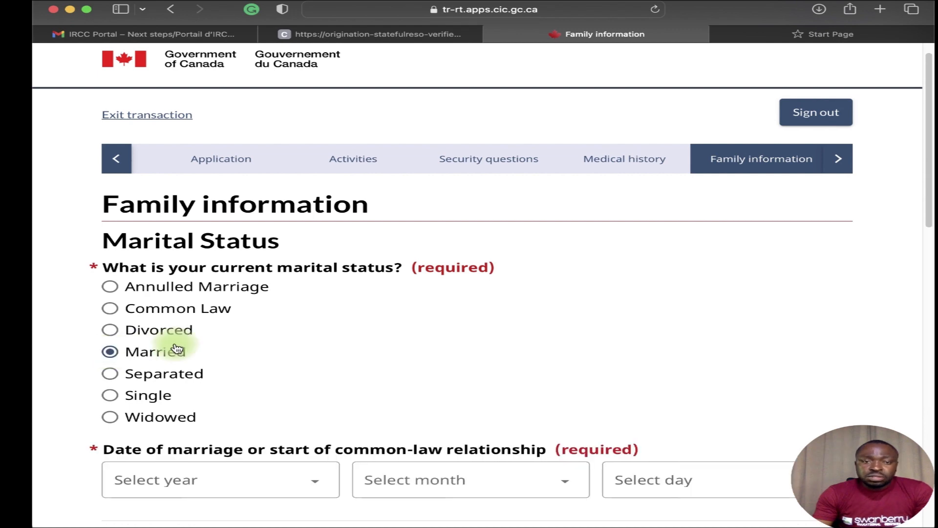
pyautogui.scroll(-5, 146, 356)
pyautogui.click(245, 229)
pyautogui.click(246, 229)
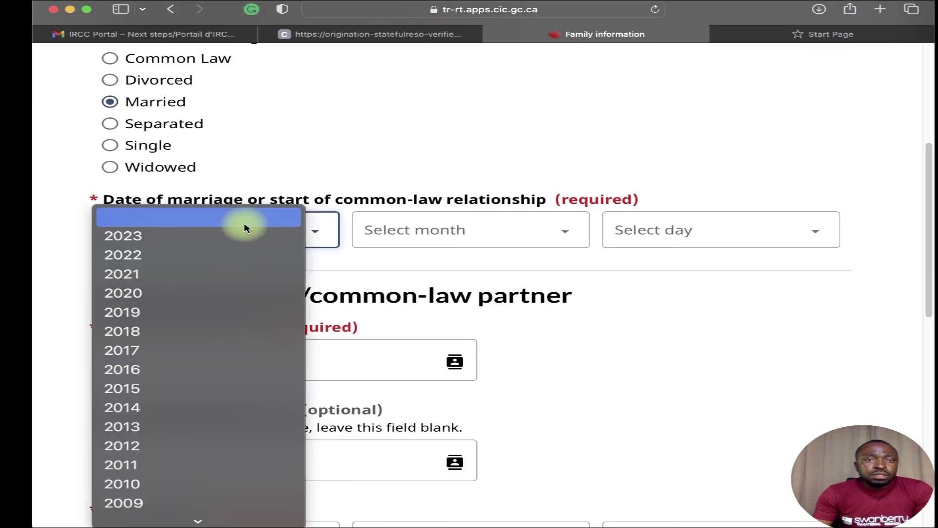
pyautogui.click(189, 350)
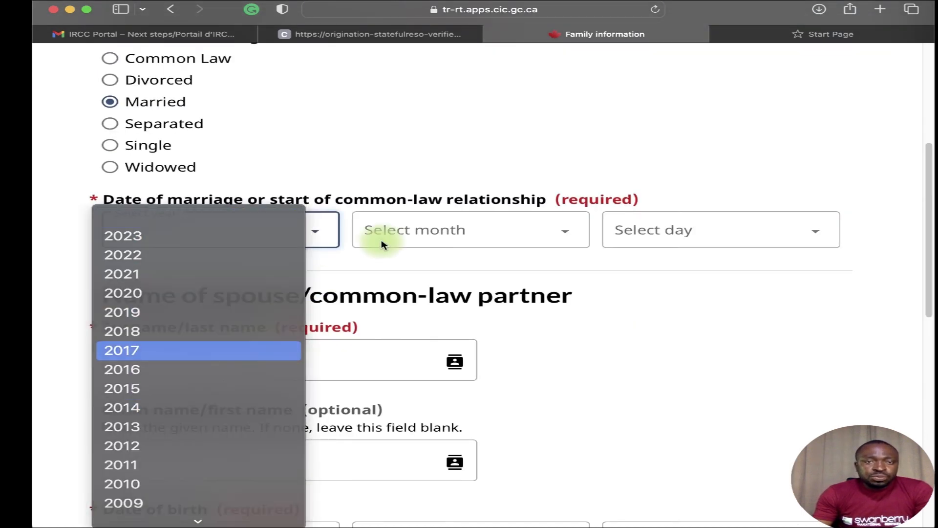
pyautogui.click(390, 231)
pyautogui.click(426, 274)
pyautogui.click(626, 233)
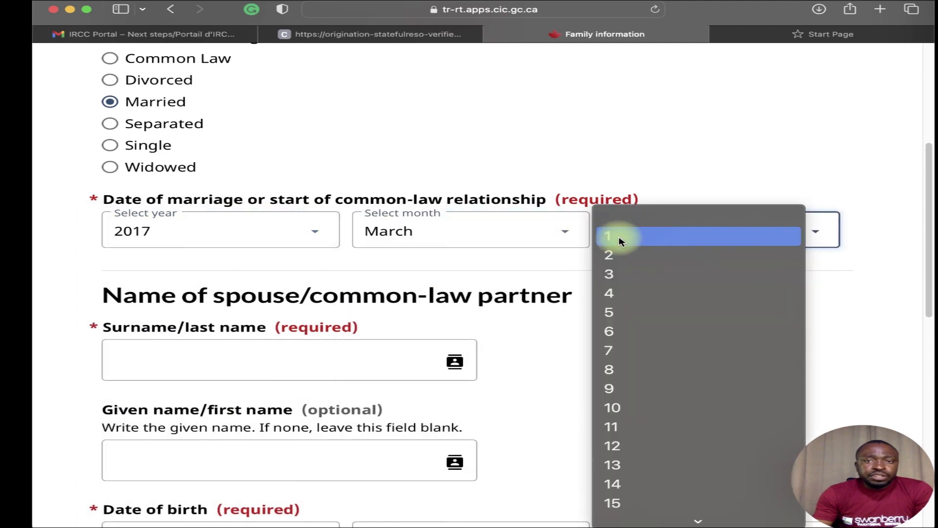
pyautogui.click(635, 427)
# Correct the marriage year to 2023 and go to the spouse's surname field.
pyautogui.scroll(-5, 249, 318)
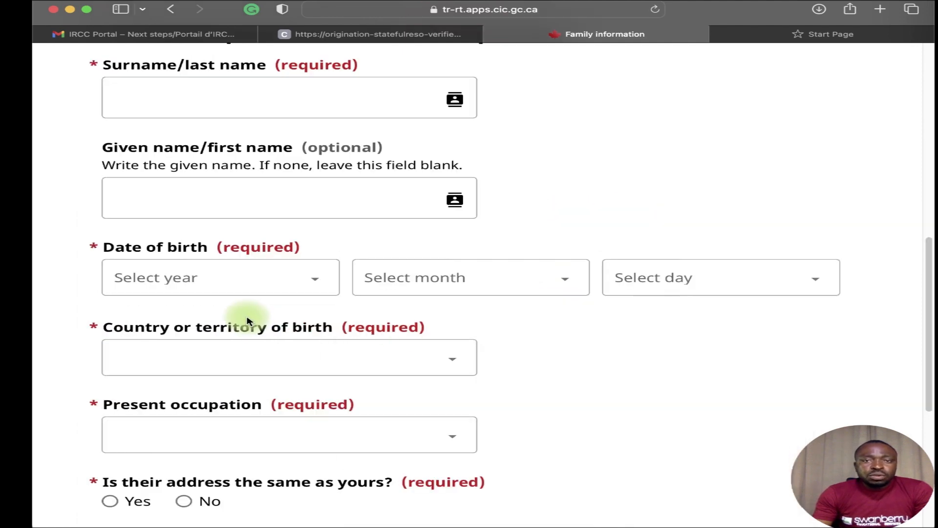
pyautogui.scroll(3, 552, 256)
pyautogui.scroll(5, 248, 356)
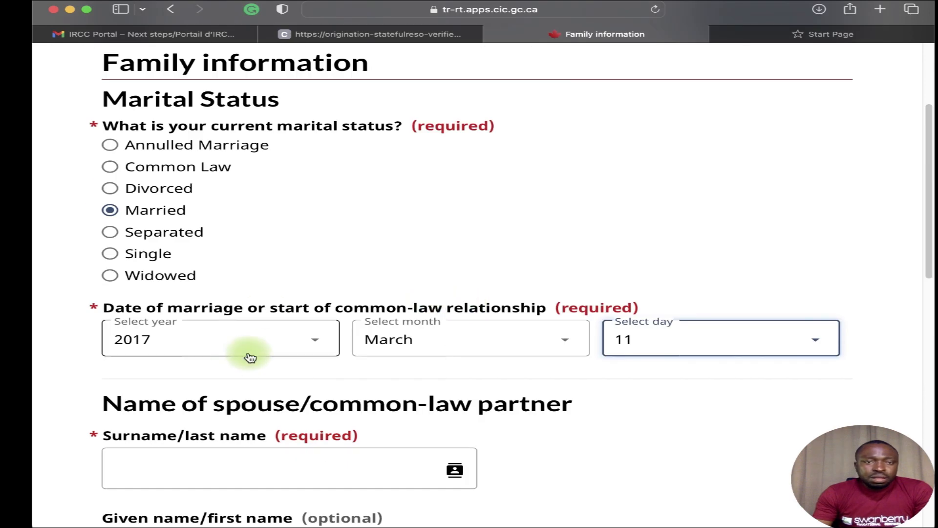
pyautogui.click(308, 335)
pyautogui.click(192, 217)
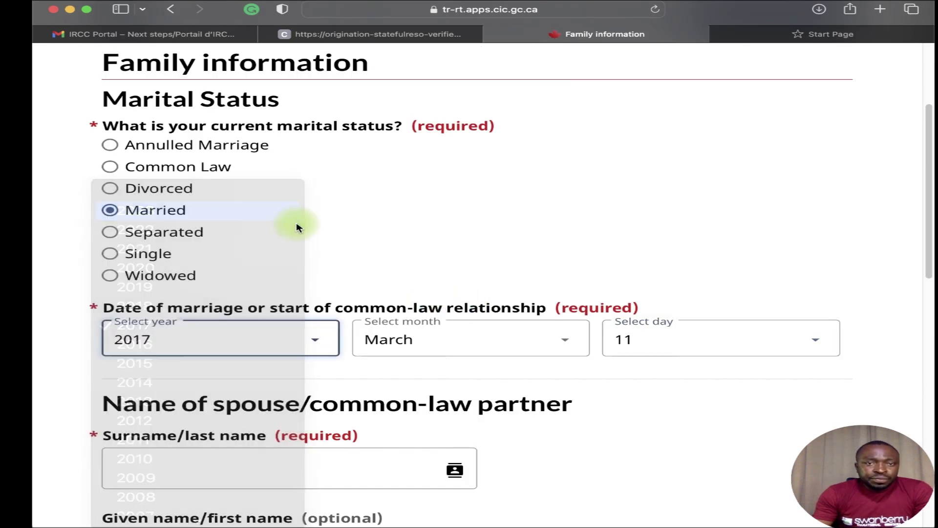
pyautogui.scroll(-3, 220, 322)
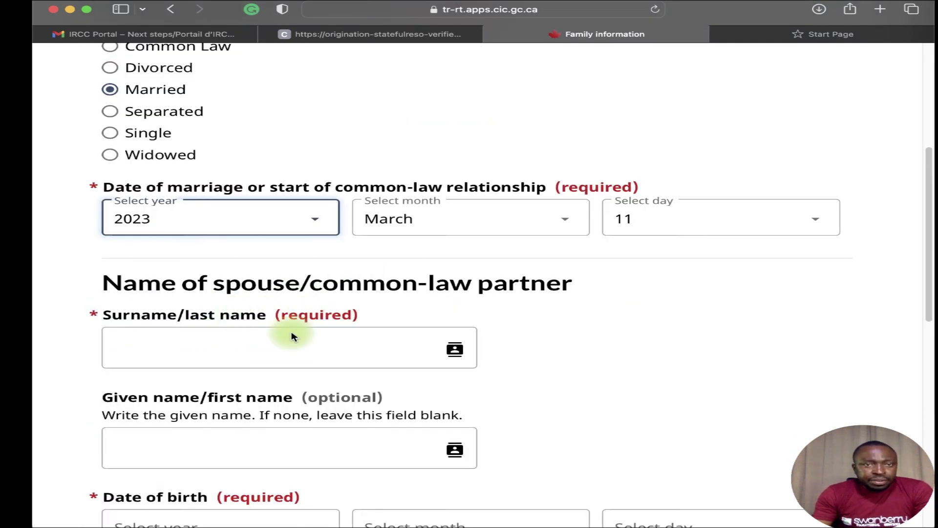
pyautogui.click(273, 348)
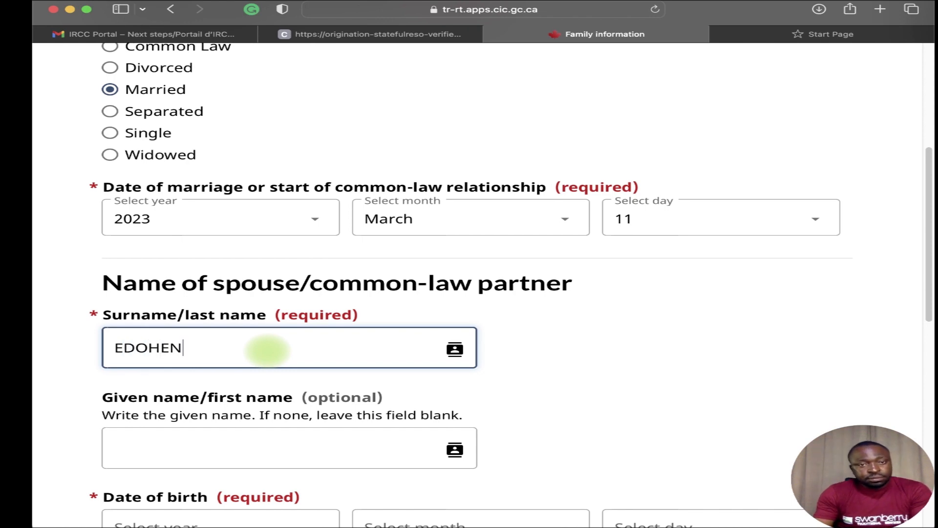
# Enter the spouse's surname and given name.
pyautogui.scroll(-3, 230, 383)
pyautogui.click(206, 327)
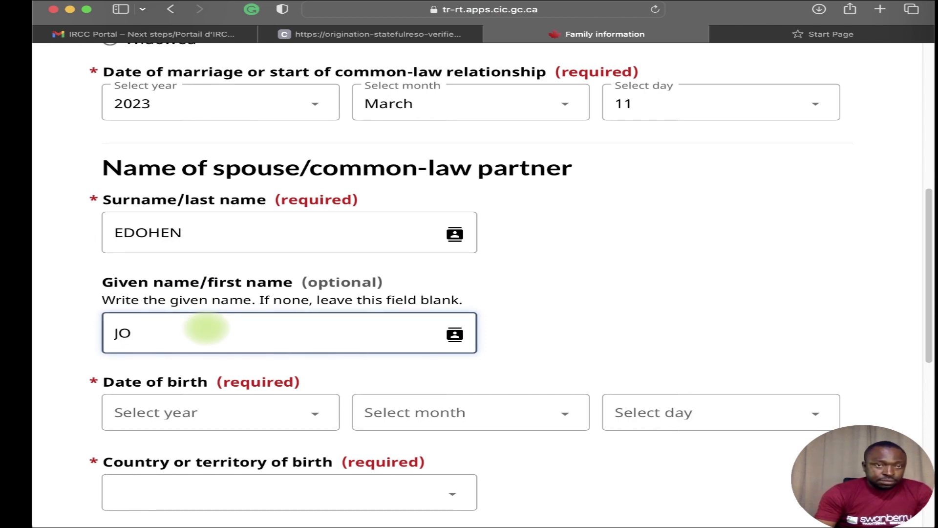
pyautogui.write('JO')
pyautogui.click(195, 226)
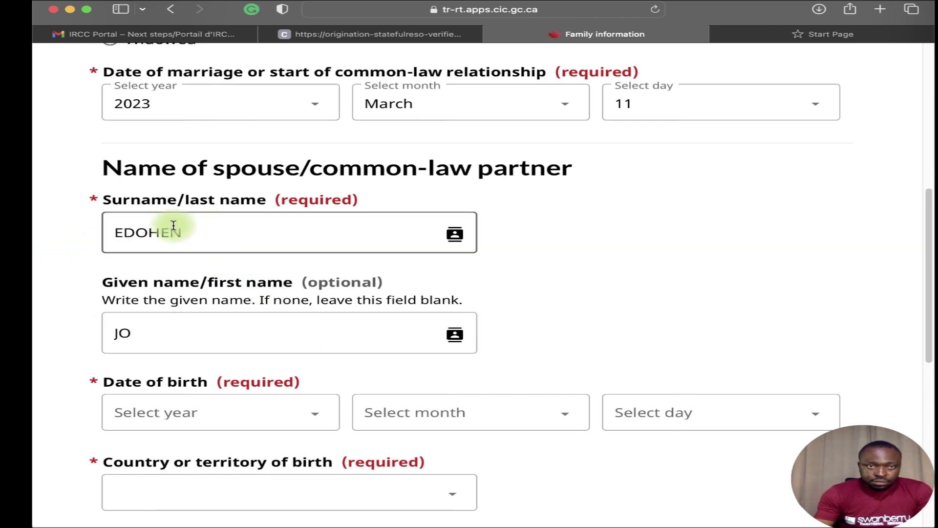
pyautogui.scroll(-3, 209, 314)
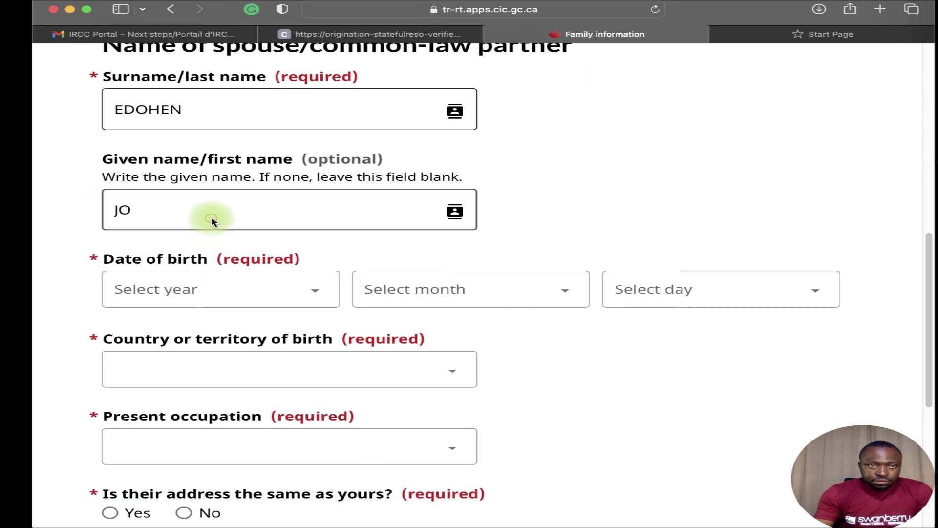
pyautogui.click(170, 205)
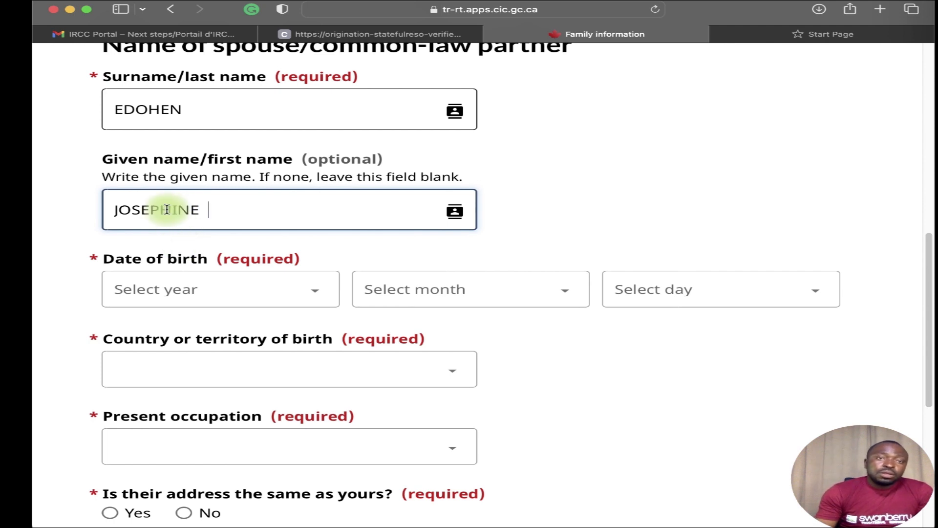
pyautogui.click(237, 288)
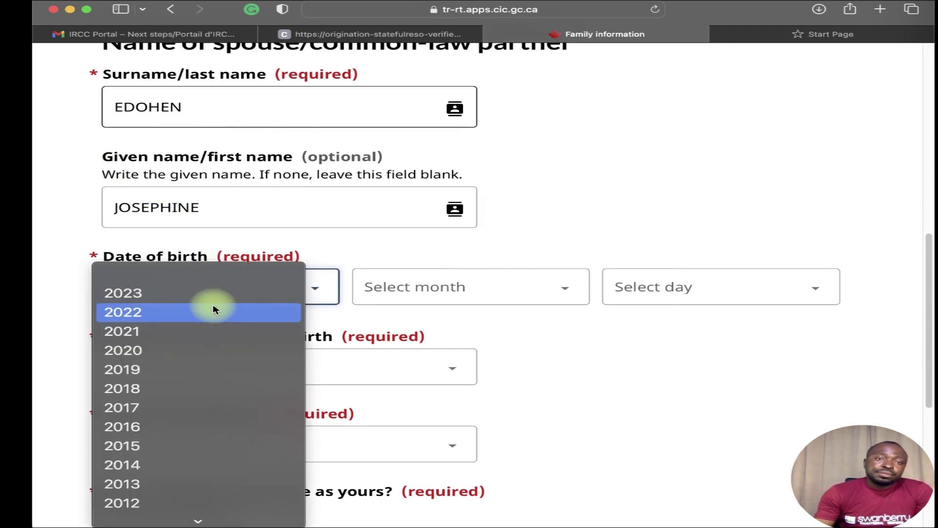
pyautogui.scroll(-10, 229, 452)
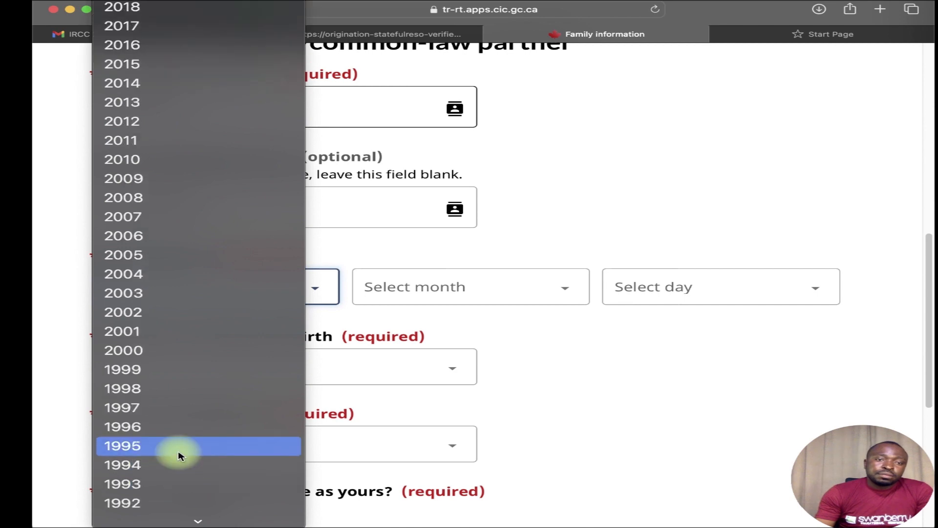
pyautogui.click(161, 503)
pyautogui.click(429, 285)
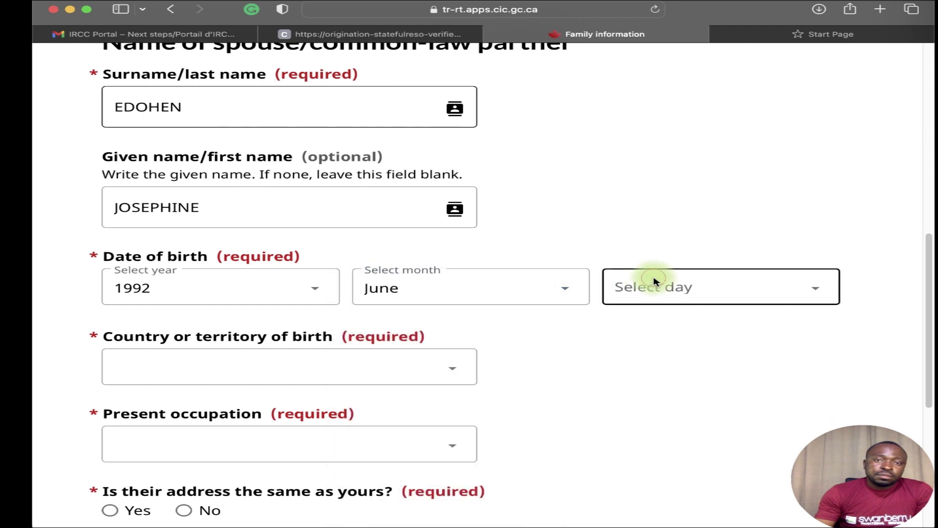
pyautogui.click(652, 278)
pyautogui.click(674, 408)
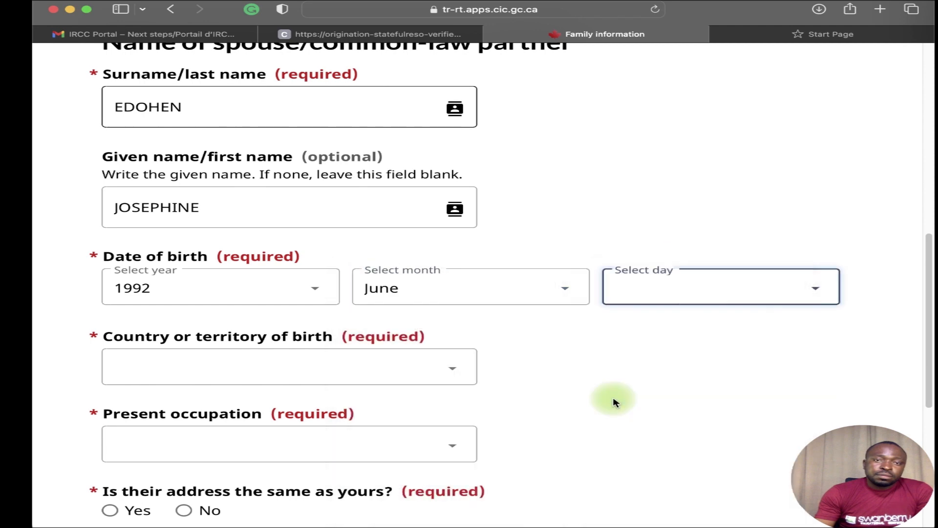
pyautogui.scroll(-3, 257, 362)
pyautogui.scroll(-3, 258, 254)
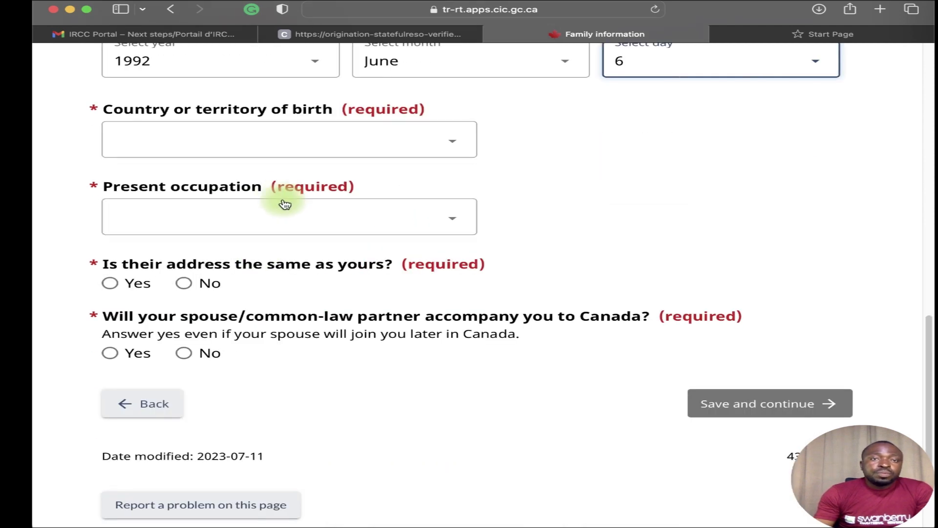
pyautogui.click(361, 141)
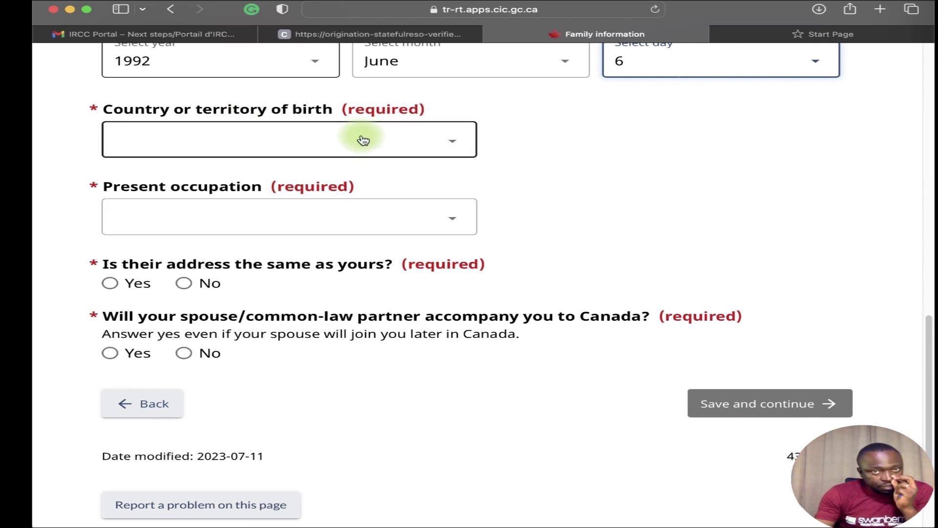
pyautogui.press('o')
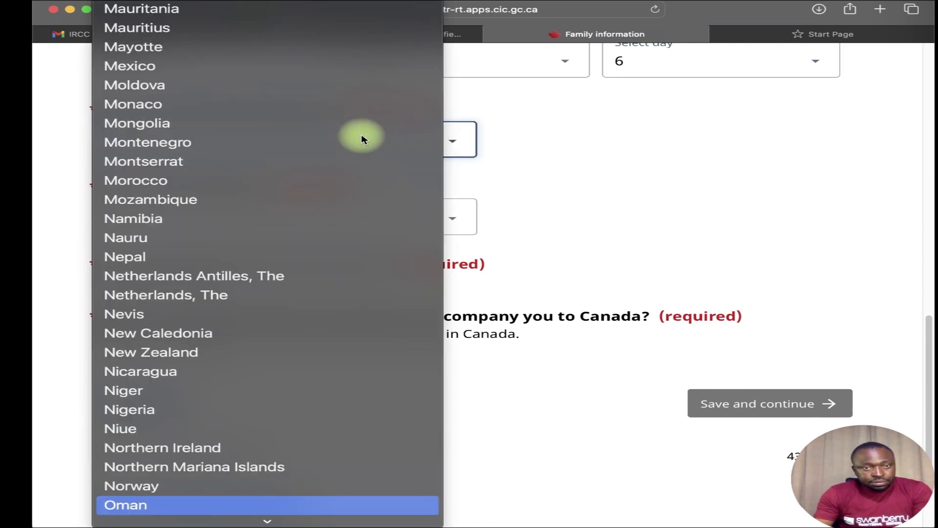
pyautogui.click(422, 415)
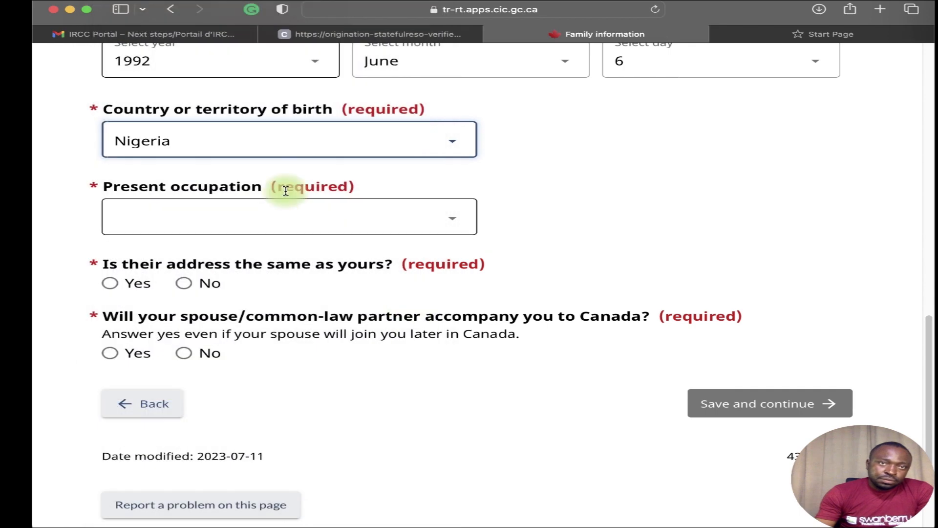
# Choose a business, finance and administration occupation, same address Yes, accompanying No, and save.
pyautogui.click(252, 226)
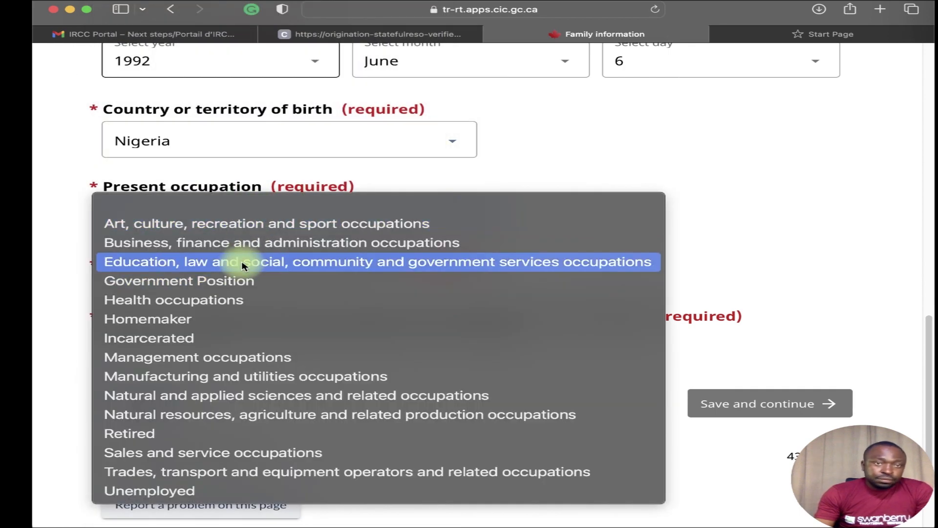
pyautogui.click(249, 245)
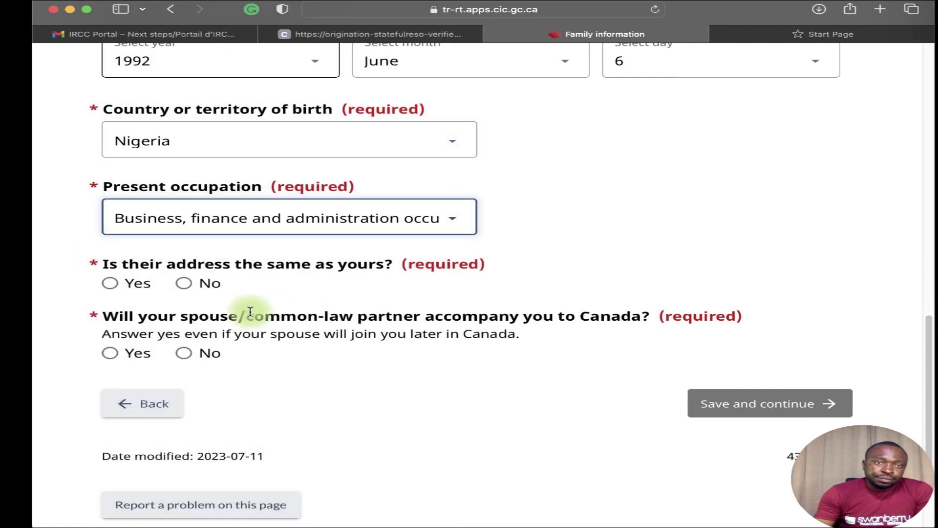
pyautogui.scroll(-1, 230, 293)
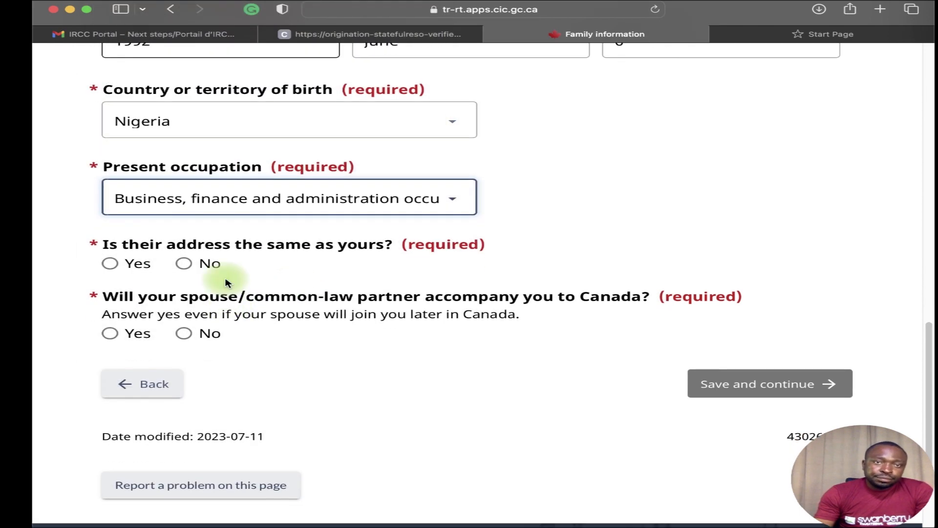
pyautogui.click(120, 268)
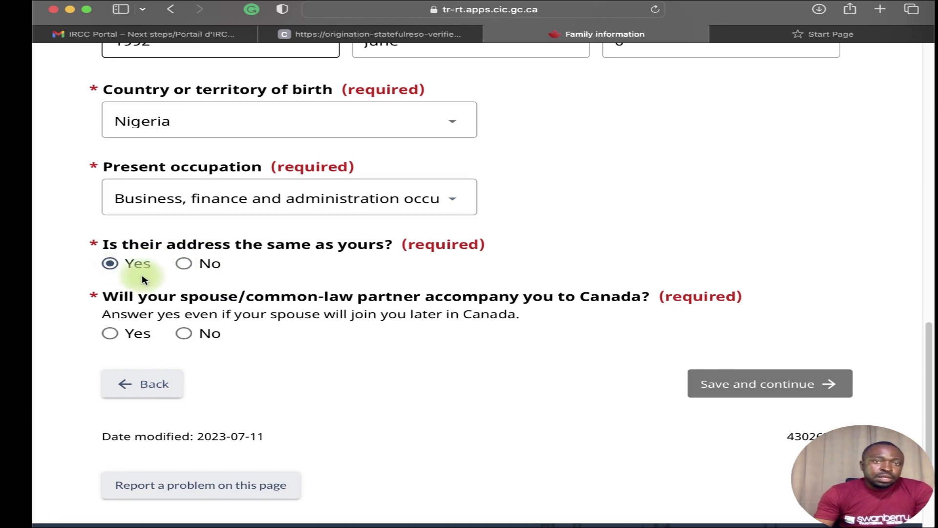
pyautogui.click(111, 334)
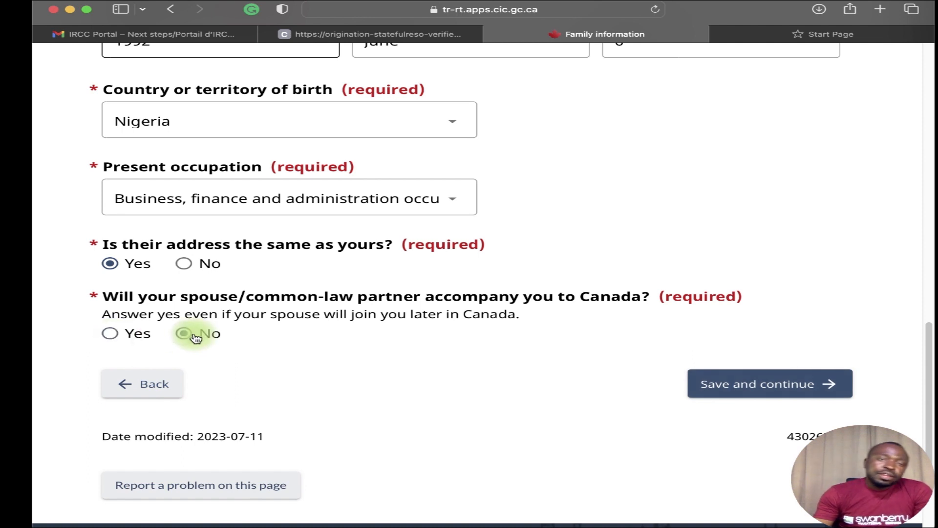
pyautogui.click(776, 380)
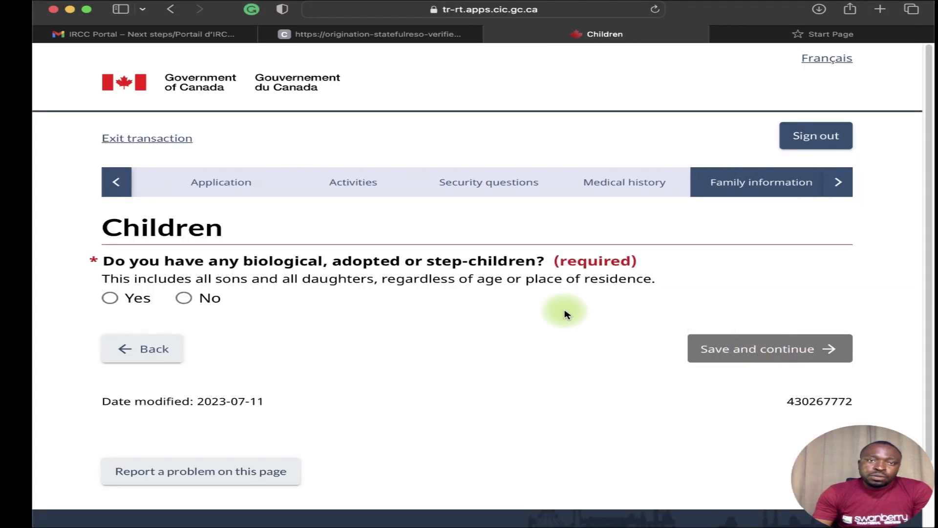
# Answer Yes to having children and enter the new child's surname and first name.
pyautogui.click(125, 302)
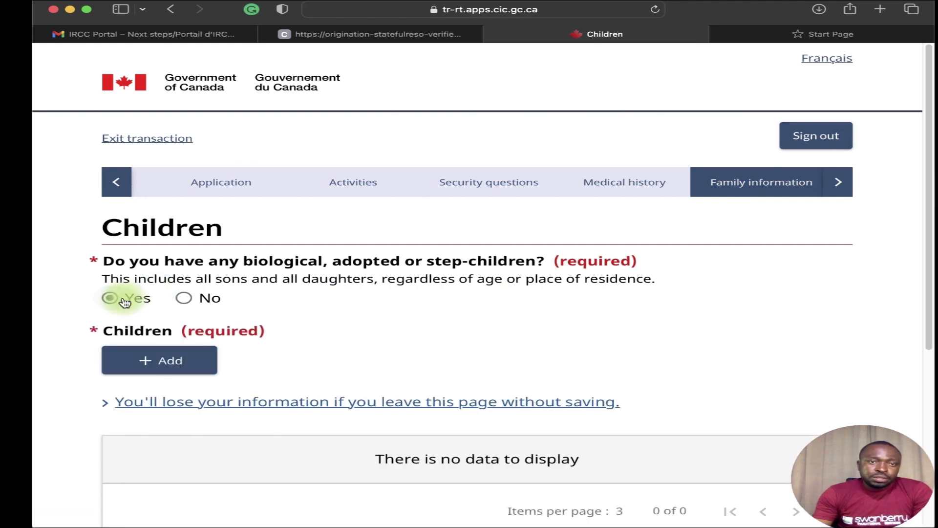
pyautogui.click(203, 362)
pyautogui.click(397, 208)
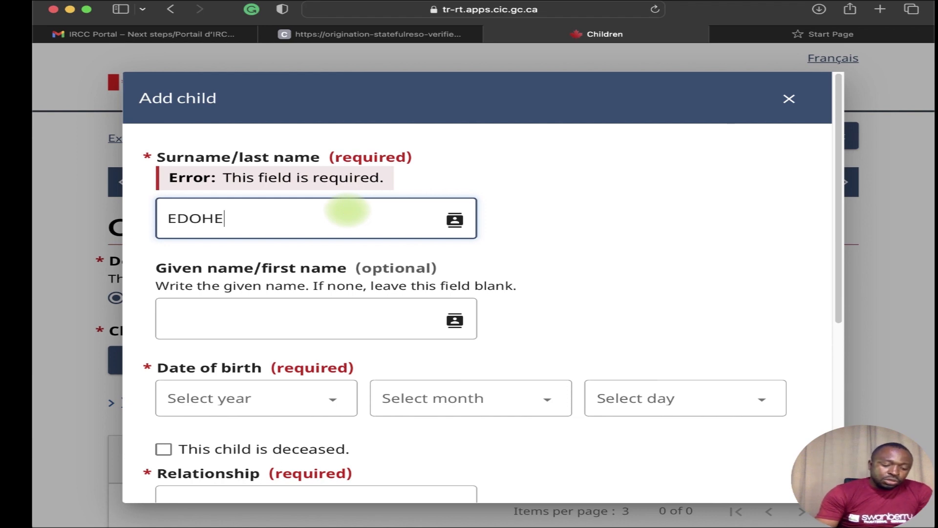
pyautogui.click(306, 330)
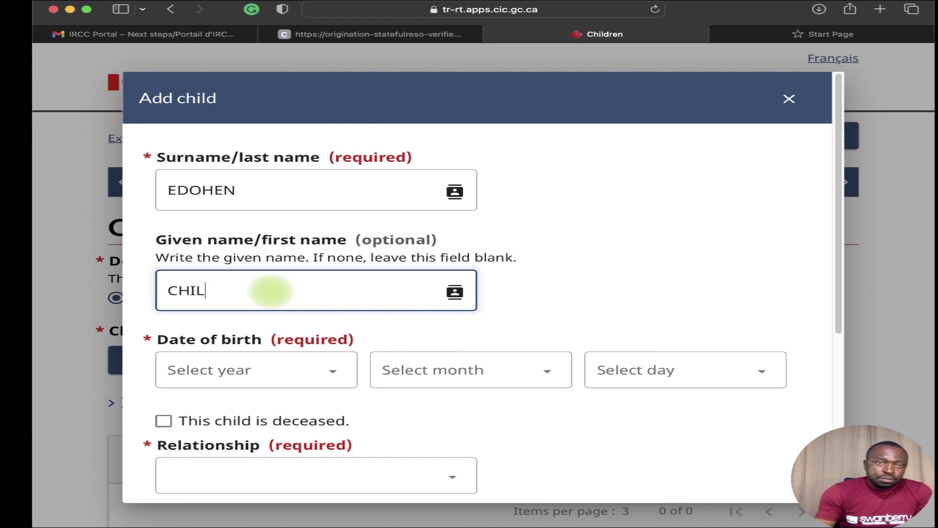
pyautogui.scroll(-3, 270, 290)
pyautogui.click(297, 260)
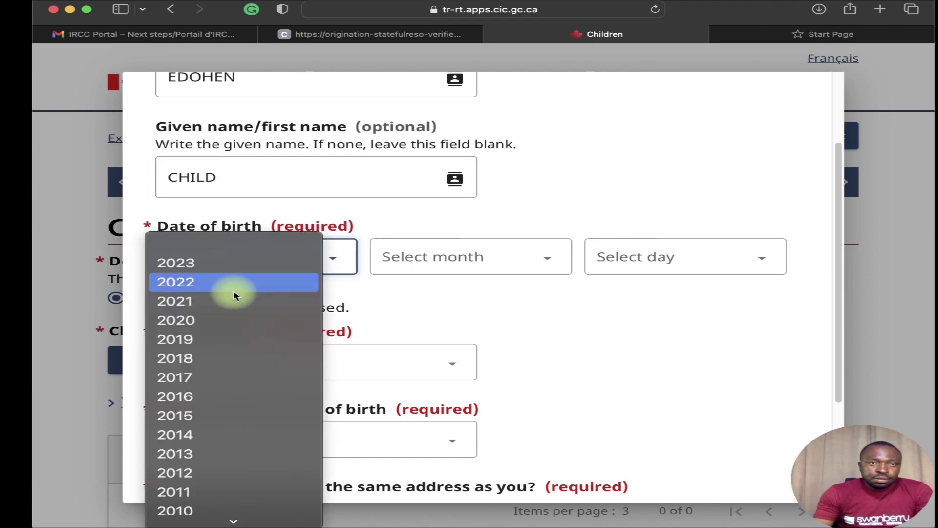
pyautogui.click(236, 338)
pyautogui.click(478, 254)
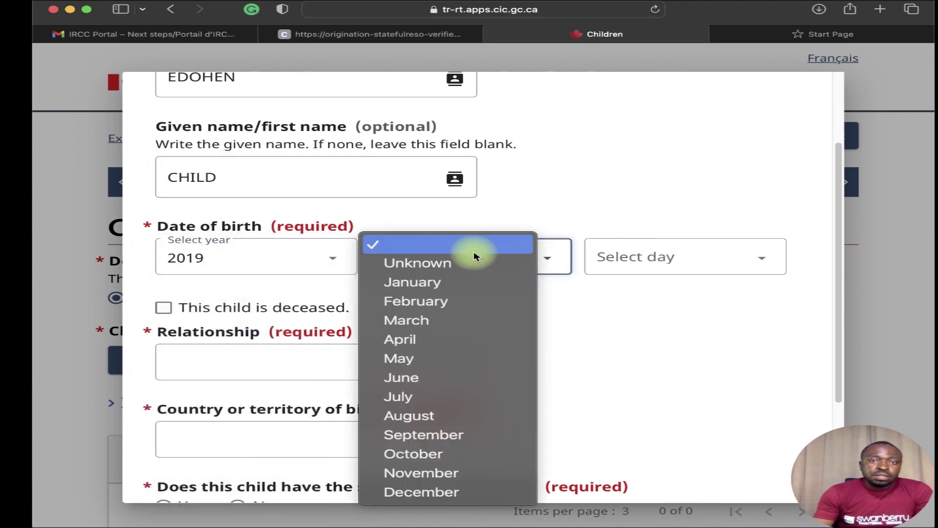
pyautogui.click(441, 310)
pyautogui.click(667, 264)
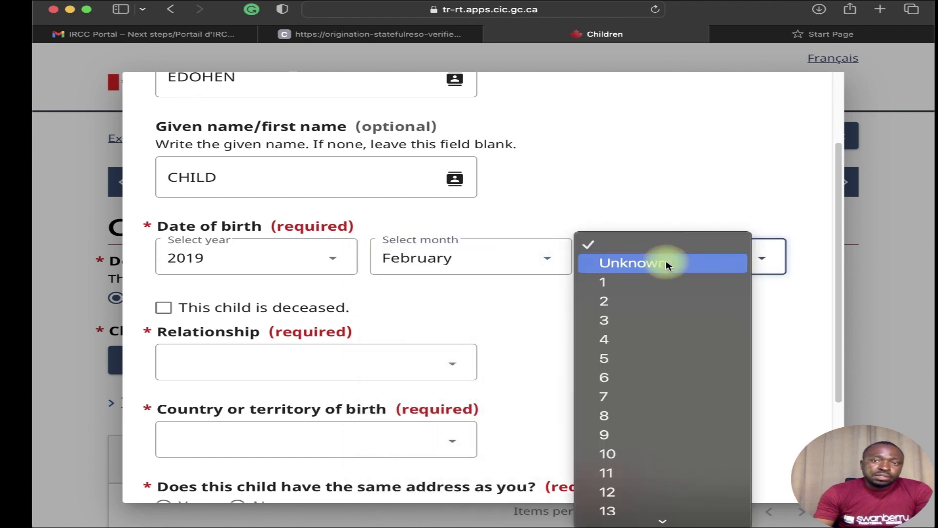
pyautogui.click(659, 413)
# Set the relationship to Daughter and the country of birth to Nigeria.
pyautogui.click(203, 361)
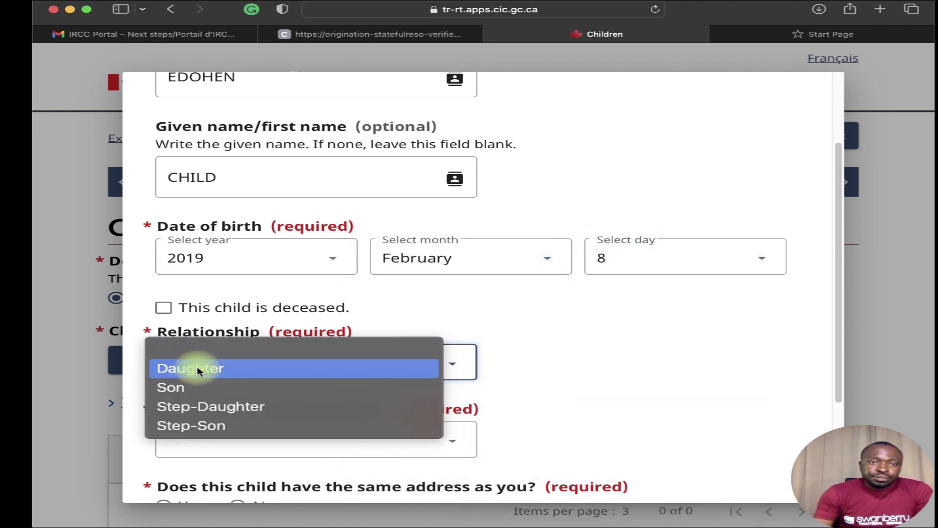
pyautogui.click(203, 388)
pyautogui.scroll(-4, 237, 387)
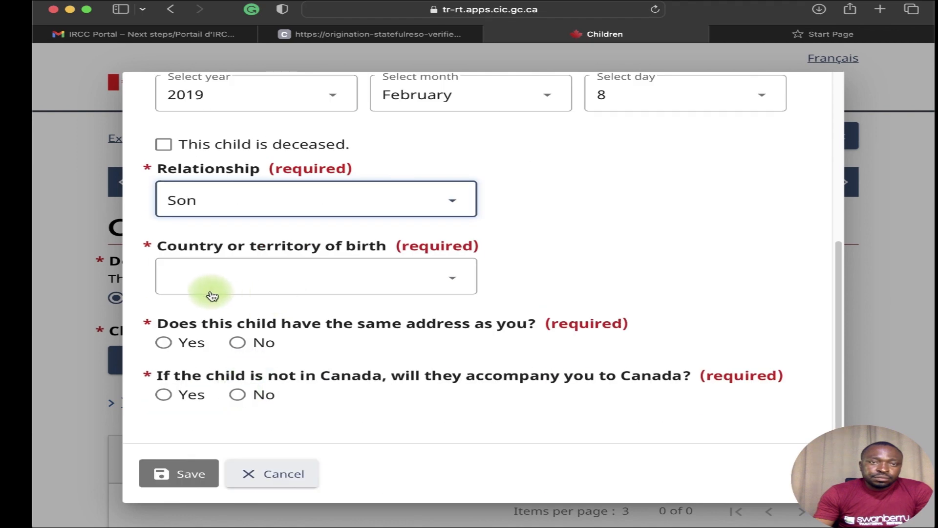
pyautogui.click(264, 187)
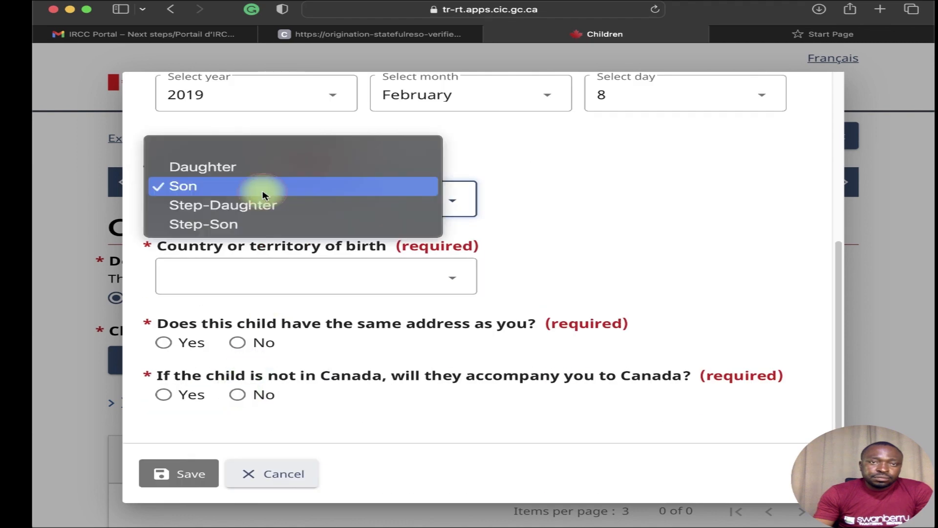
pyautogui.click(262, 166)
pyautogui.click(247, 274)
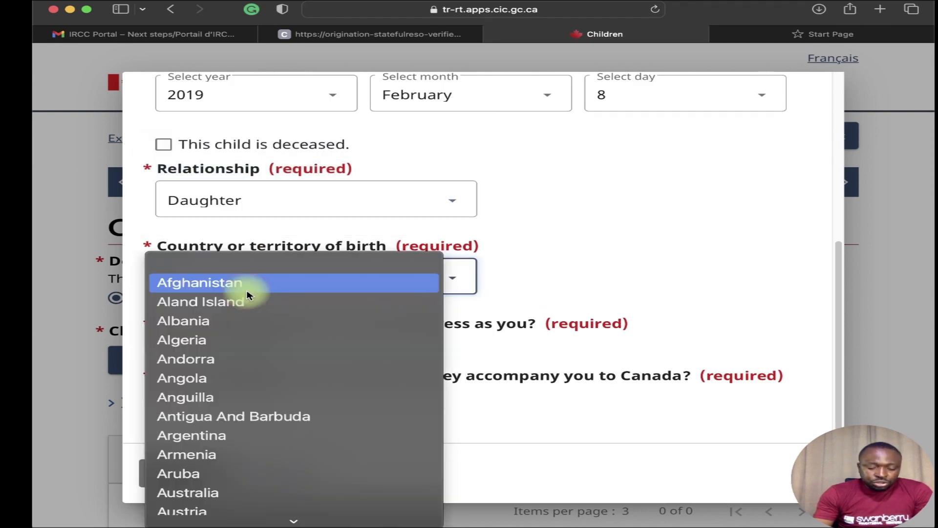
pyautogui.press('o')
pyautogui.click(264, 415)
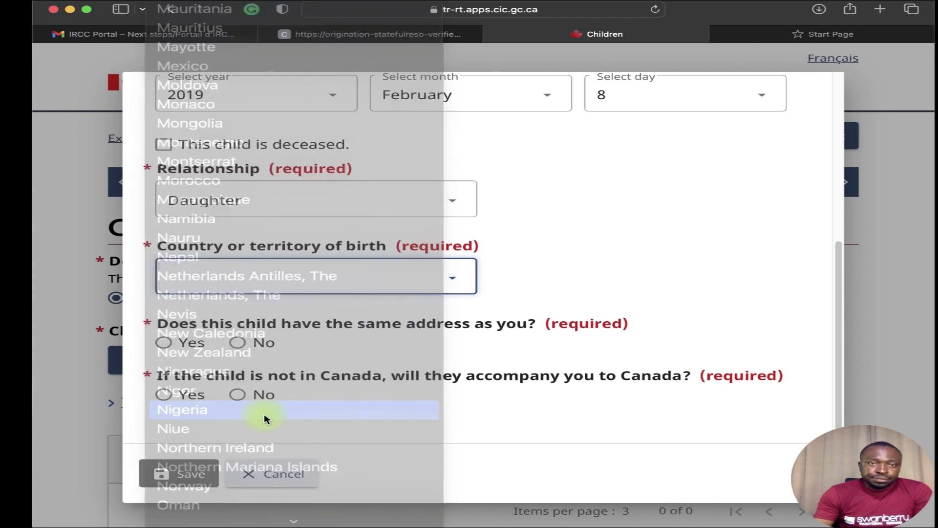
# Mark the child as sharing your address but not accompanying you, then save the Children page.
pyautogui.click(237, 343)
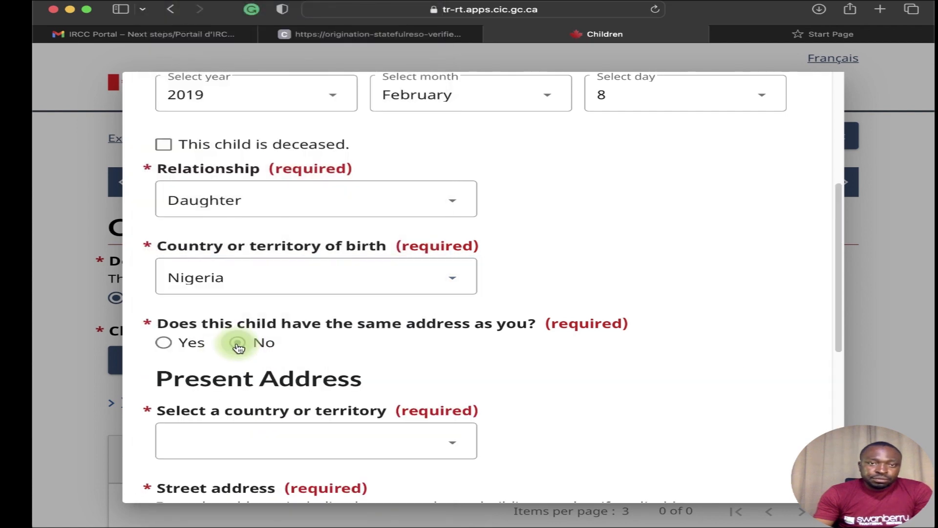
pyautogui.click(163, 343)
pyautogui.click(239, 395)
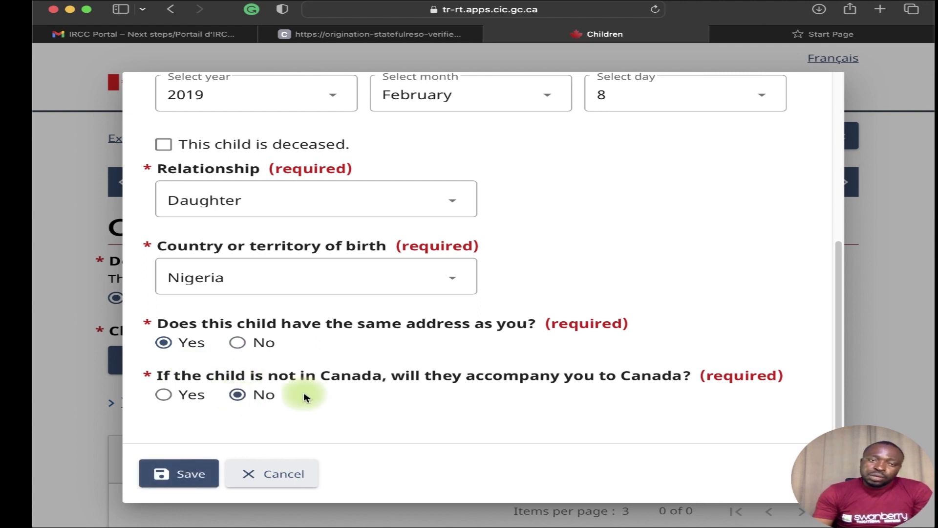
pyautogui.click(178, 395)
pyautogui.click(166, 397)
pyautogui.click(237, 396)
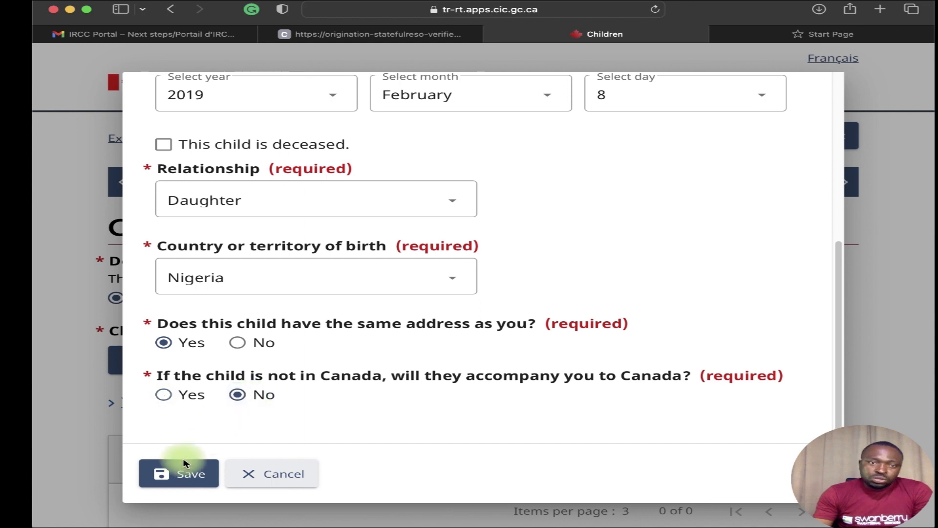
pyautogui.click(188, 476)
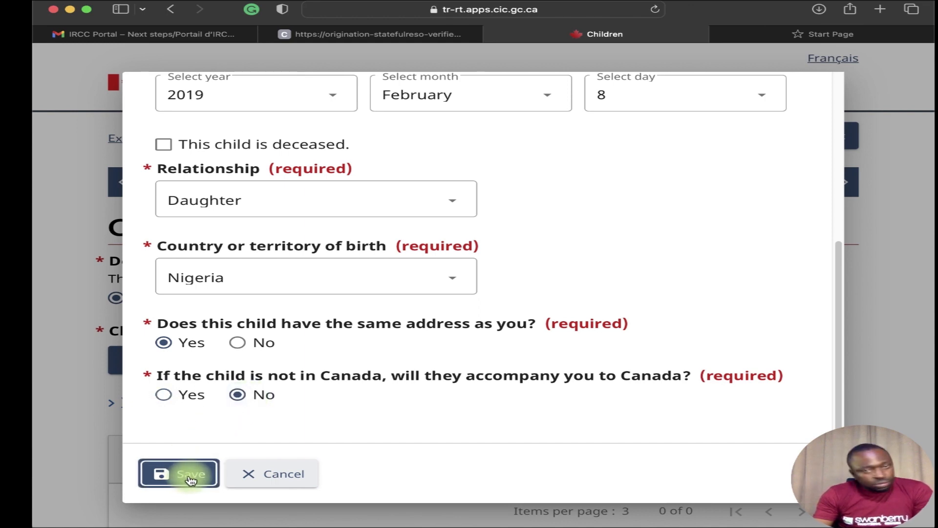
pyautogui.click(190, 476)
pyautogui.scroll(-10, 234, 466)
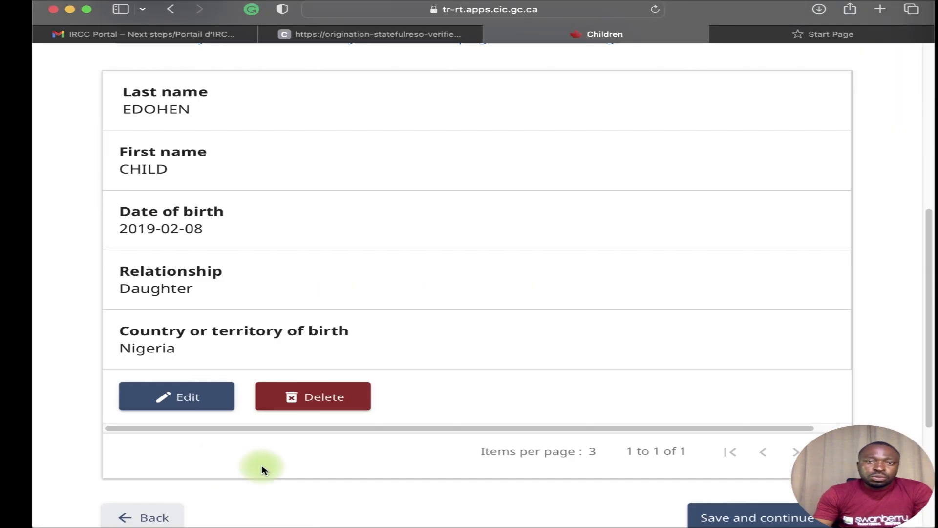
pyautogui.click(725, 295)
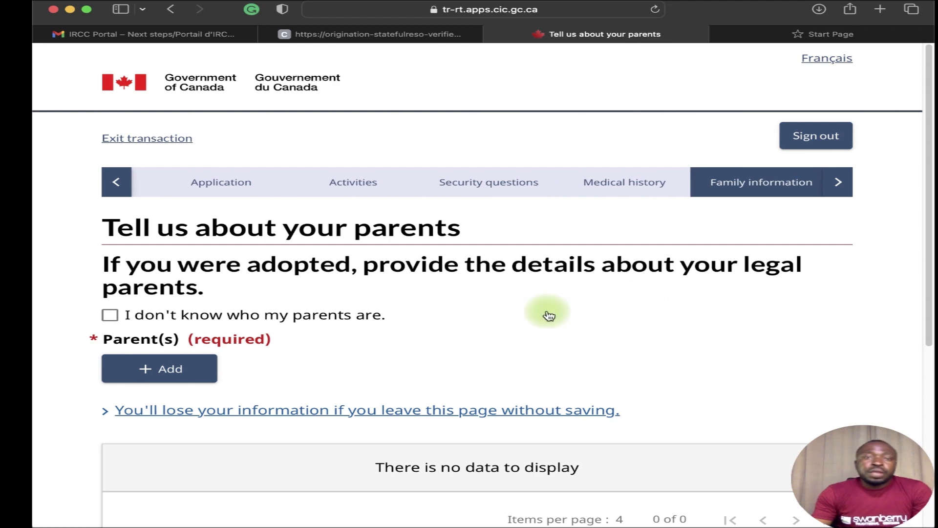
# Add a parent entry with surname, given name and relationship Father.
pyautogui.click(193, 362)
pyautogui.click(334, 194)
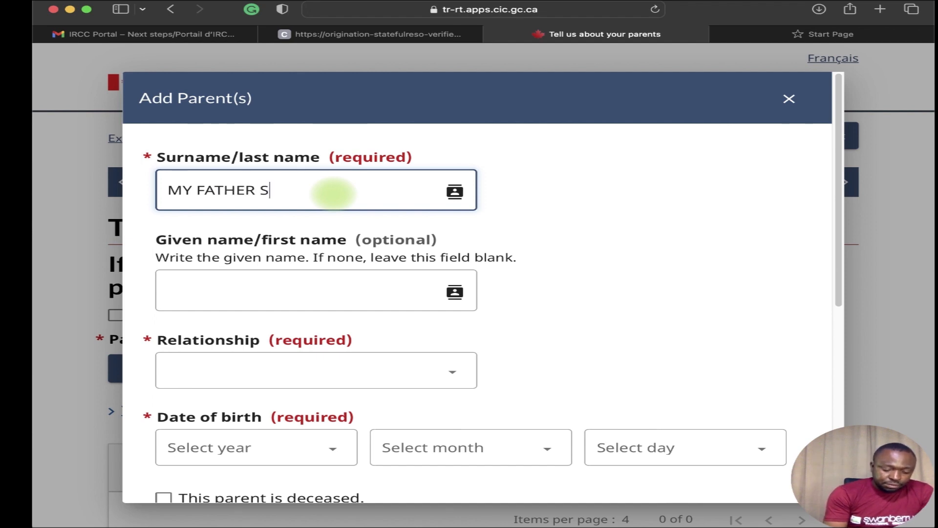
pyautogui.press('Tab')
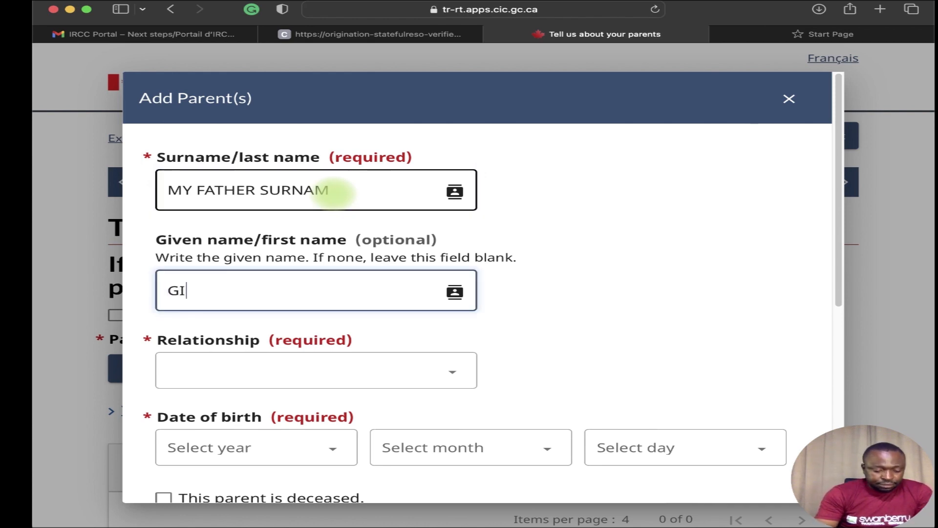
pyautogui.write('GIVEN NAM')
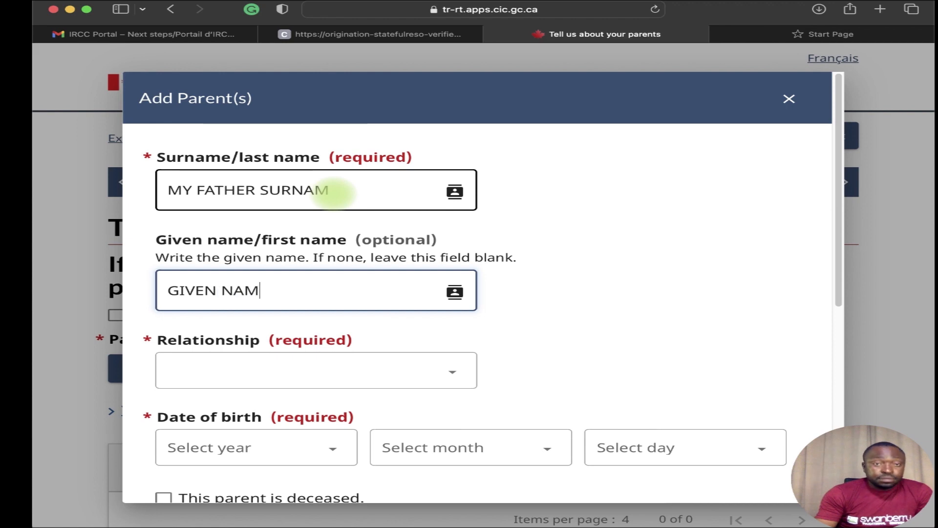
pyautogui.write('E')
pyautogui.scroll(-5, 372, 230)
pyautogui.scroll(3, 386, 208)
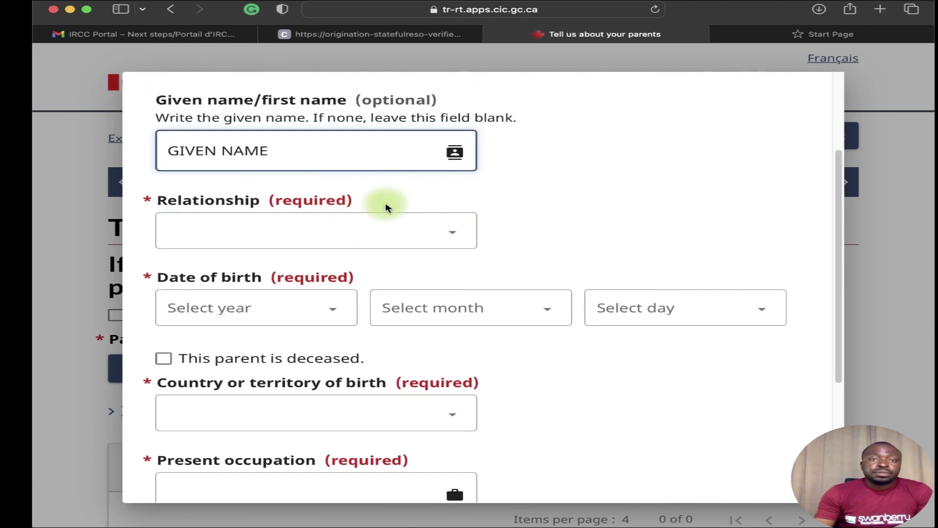
pyautogui.click(394, 230)
pyautogui.click(366, 244)
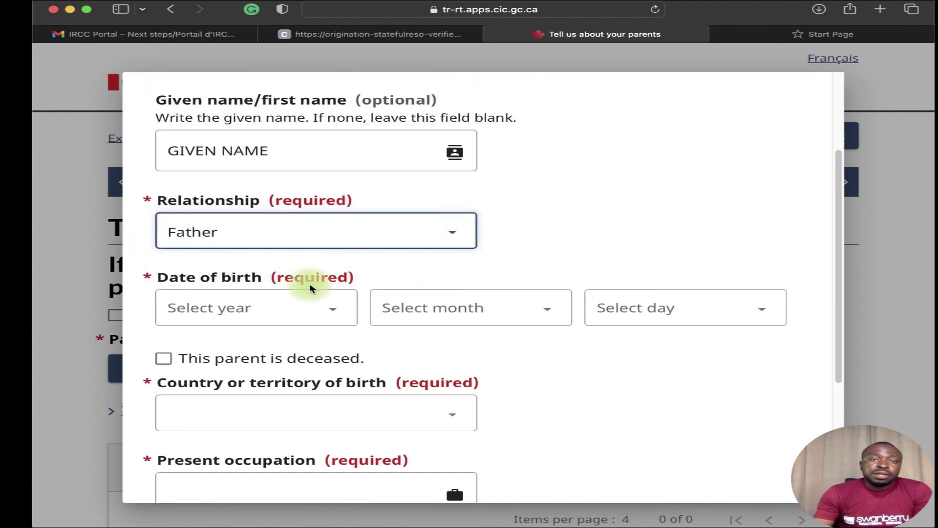
# Set the father's birth date to 1 January 1951.
pyautogui.scroll(-2, 310, 288)
pyautogui.click(302, 208)
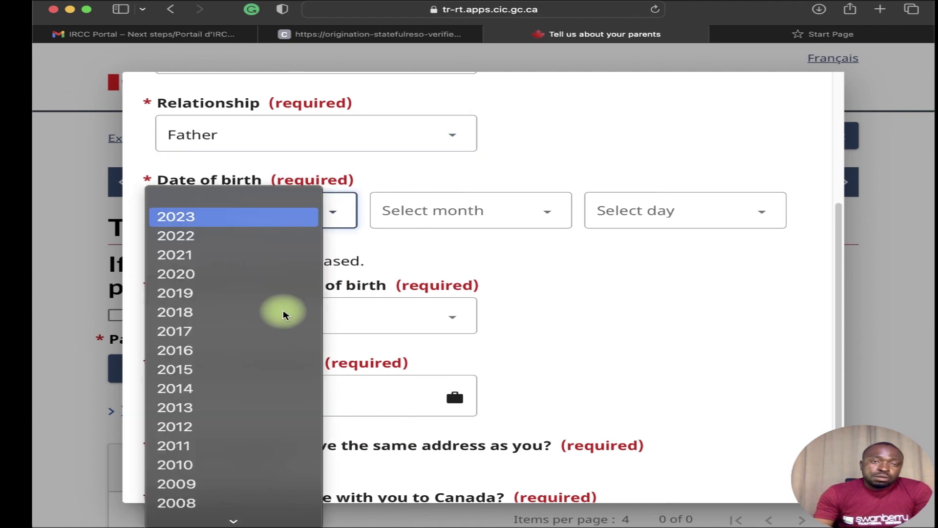
pyautogui.scroll(-20, 283, 314)
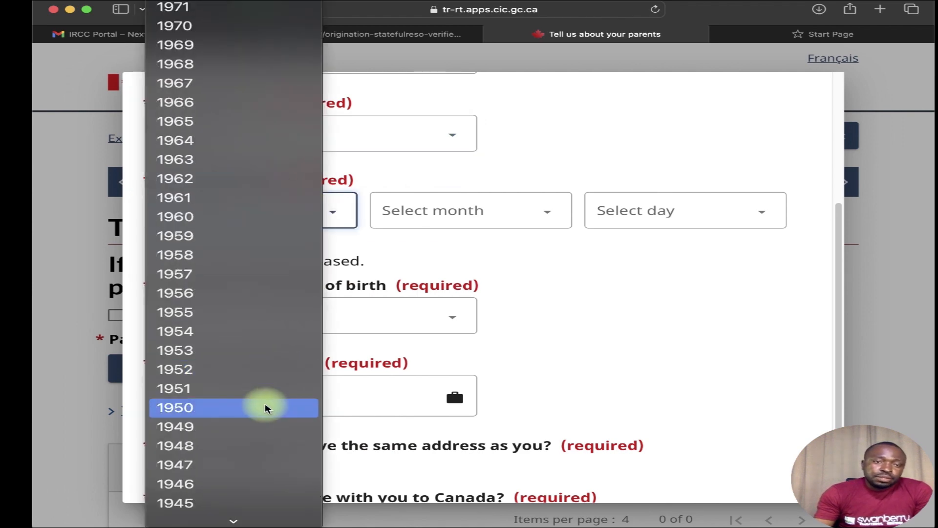
pyautogui.click(195, 389)
pyautogui.click(413, 214)
pyautogui.click(410, 237)
pyautogui.click(649, 200)
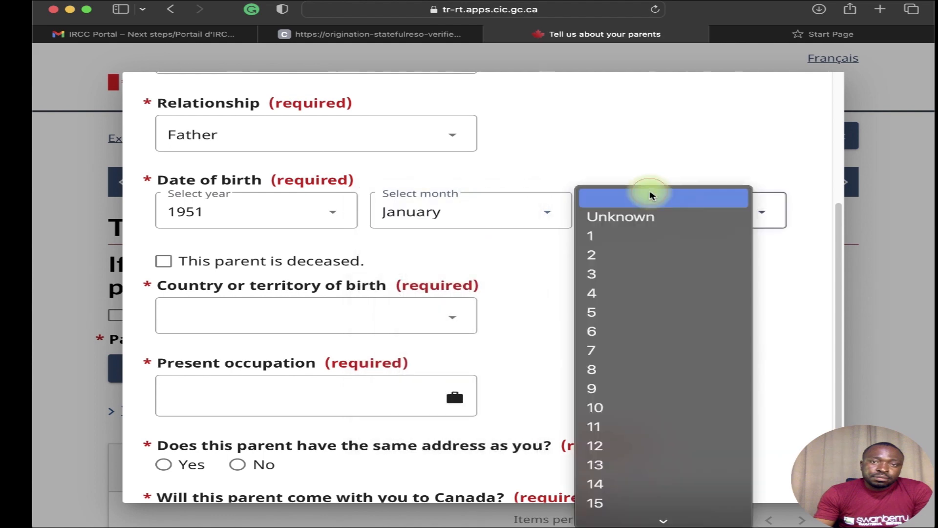
pyautogui.click(630, 233)
# Leave the father not deceased, born in Nigeria, occupation CIVIL SERVANT, at a different address.
pyautogui.scroll(-1, 287, 289)
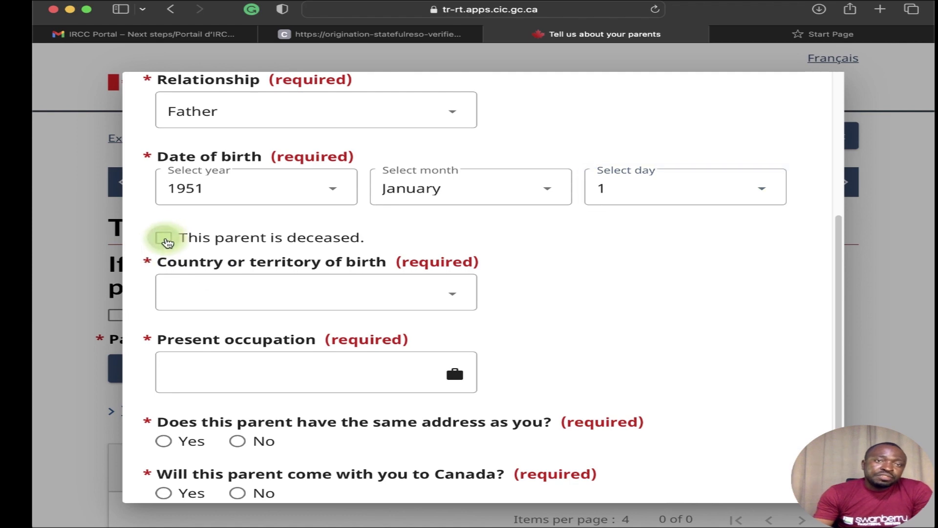
pyautogui.click(166, 241)
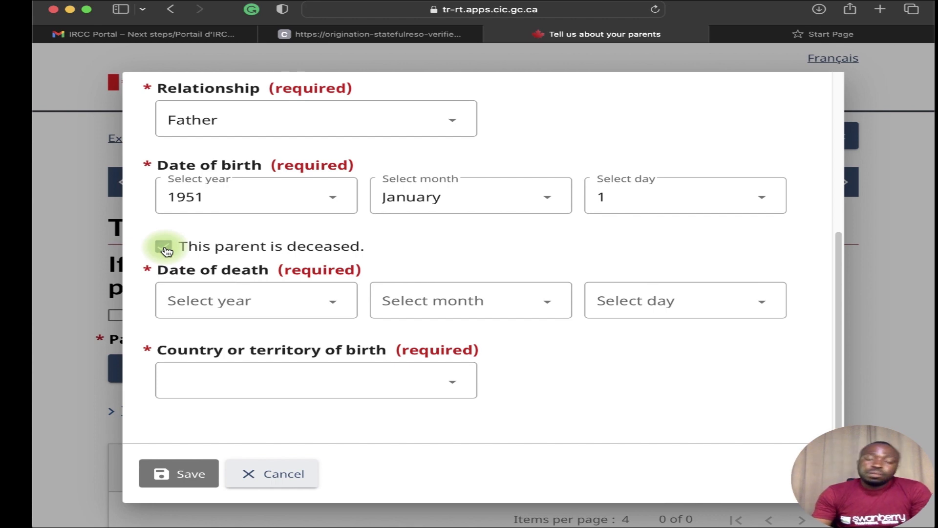
pyautogui.click(166, 248)
pyautogui.click(289, 299)
pyautogui.scroll(-10, 283, 296)
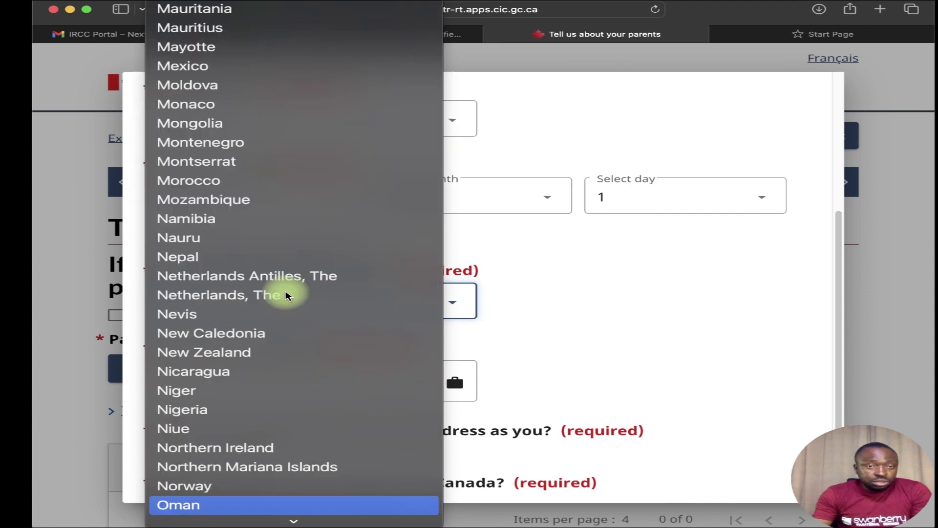
pyautogui.click(282, 410)
pyautogui.scroll(-2, 293, 352)
pyautogui.click(261, 280)
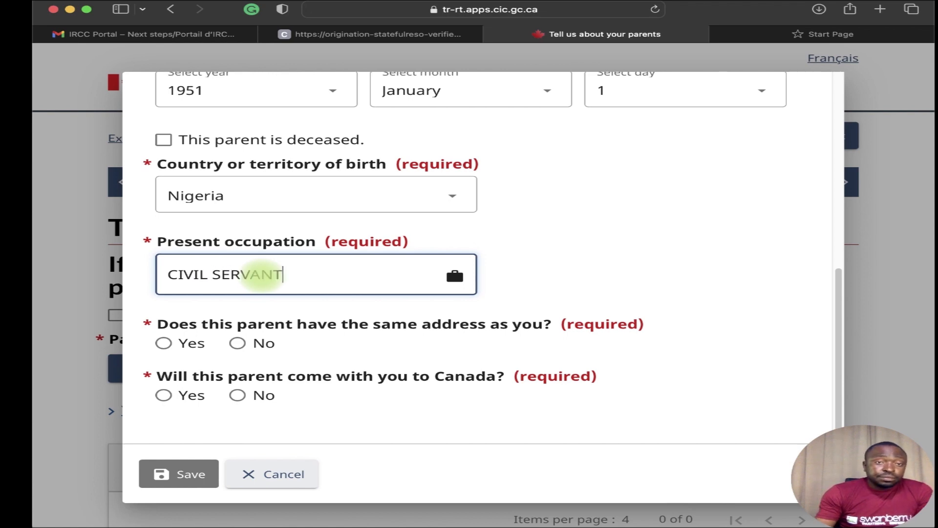
pyautogui.click(238, 343)
# Set the father's address country to Nigeria and enter his street address.
pyautogui.click(213, 435)
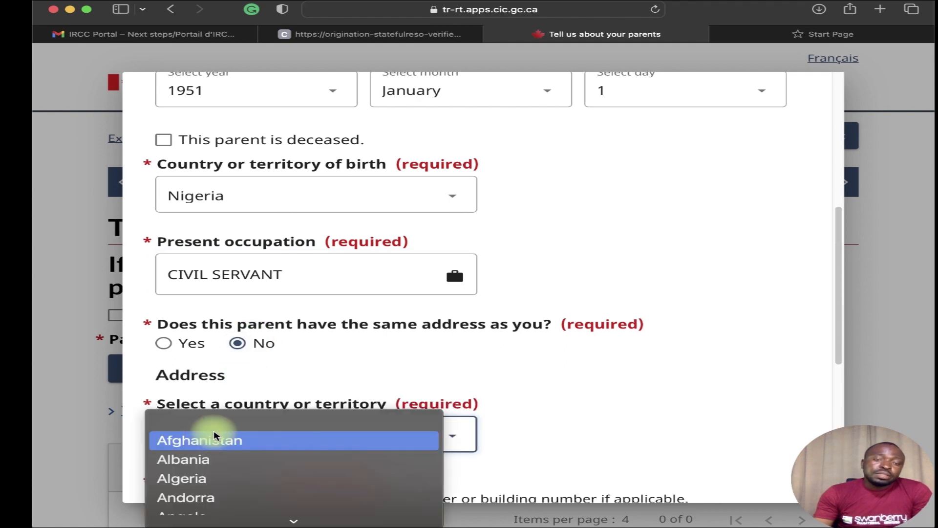
pyautogui.scroll(-15, 211, 426)
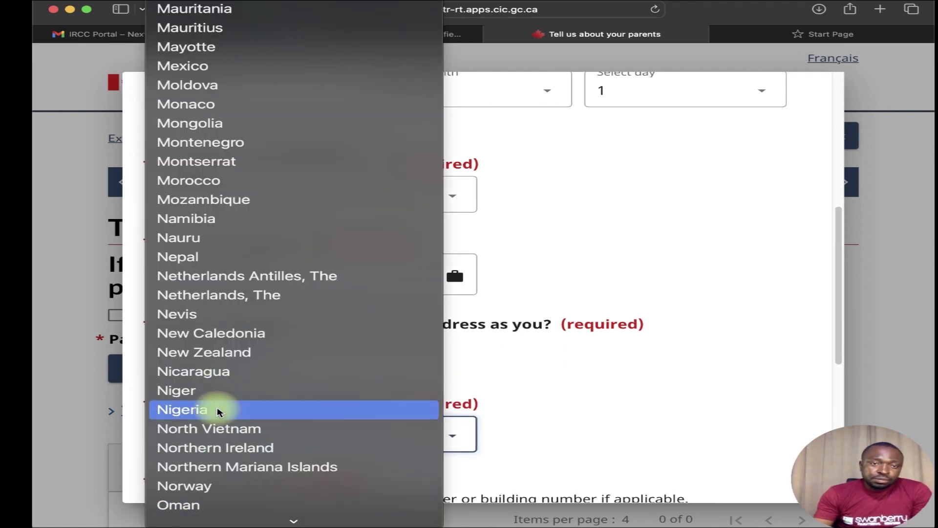
pyautogui.click(217, 411)
pyautogui.scroll(-3, 209, 411)
pyautogui.click(210, 410)
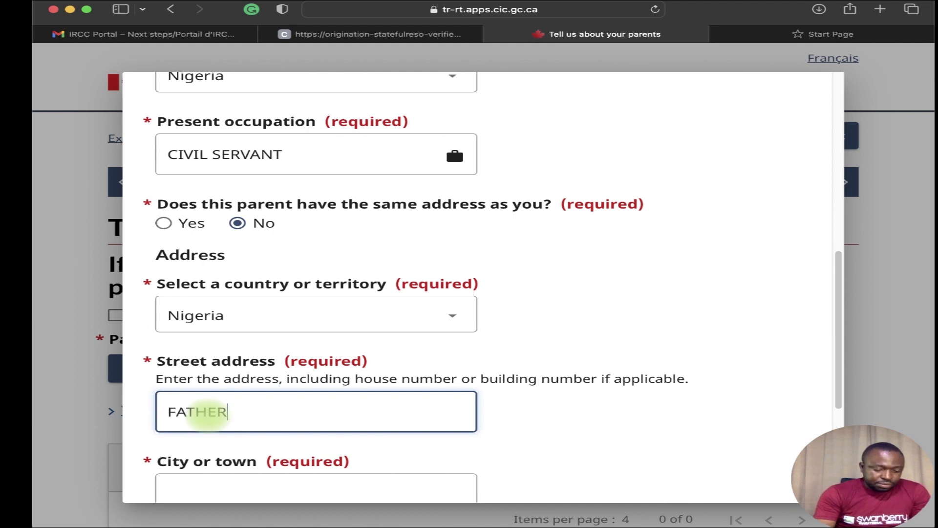
pyautogui.write('FATHERS ADDRESS')
# Enter city BENIN and postal code NIL, mark him not coming to Canada, and save the parents page.
pyautogui.scroll(-6, 225, 391)
pyautogui.click(242, 267)
pyautogui.write('BENIN CITY')
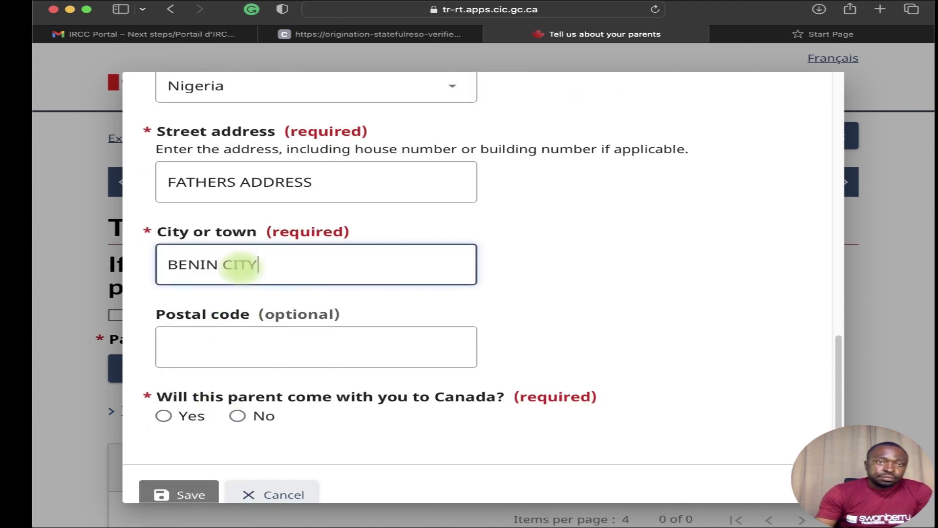
pyautogui.click(239, 344)
pyautogui.write('NIL')
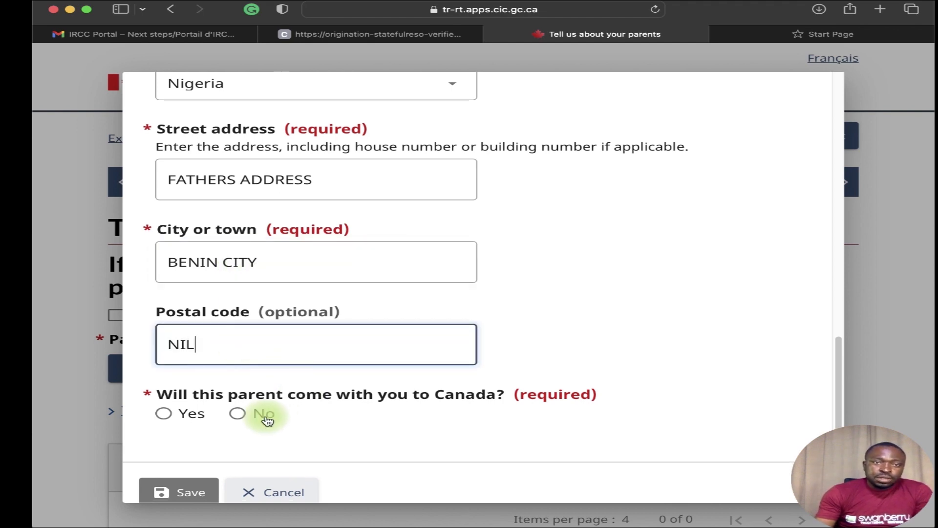
pyautogui.click(246, 413)
pyautogui.scroll(-1, 218, 410)
pyautogui.click(186, 473)
pyautogui.scroll(-10, 361, 332)
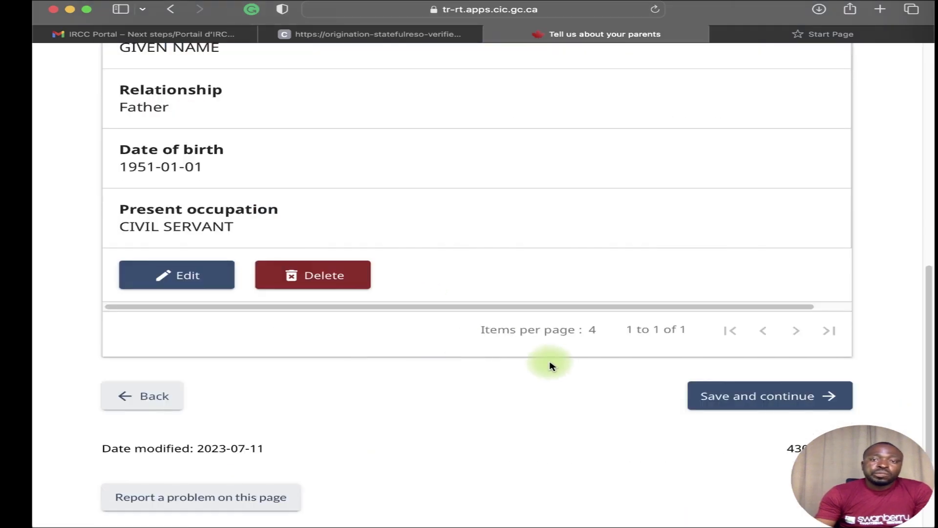
pyautogui.click(723, 372)
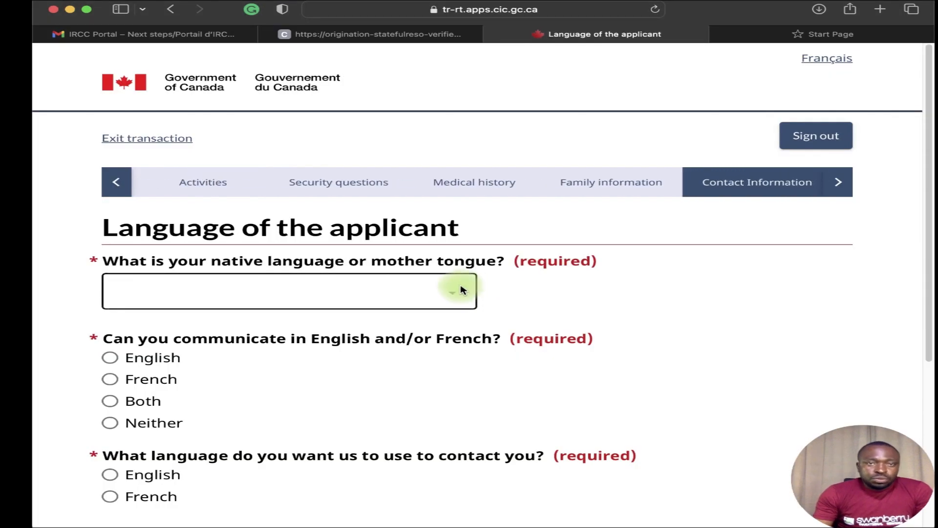
# Choose Bini as native language, English for communication and contact, and save the language page.
pyautogui.click(416, 293)
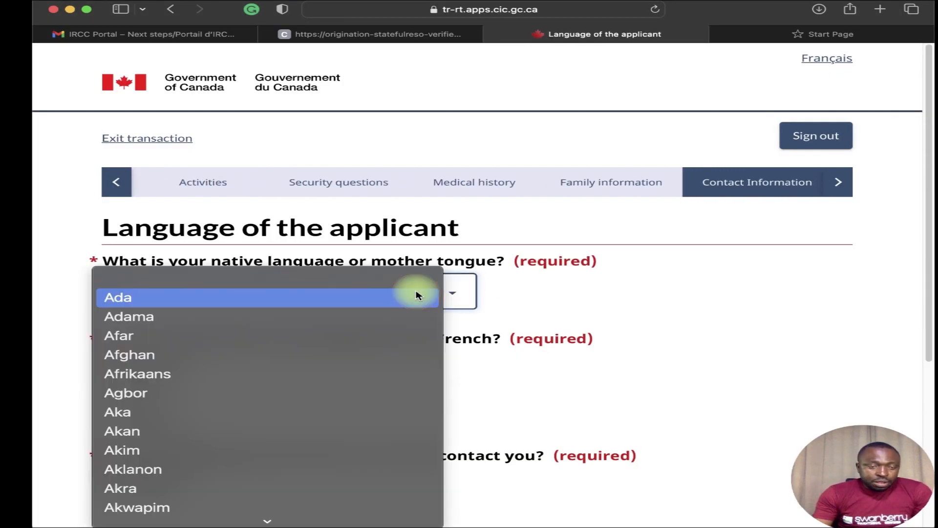
pyautogui.press('b')
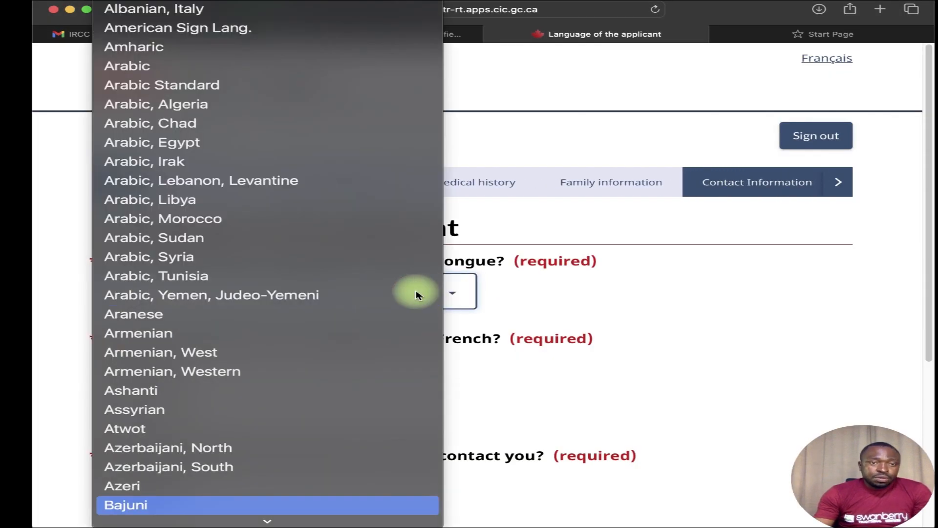
pyautogui.scroll(-15, 417, 295)
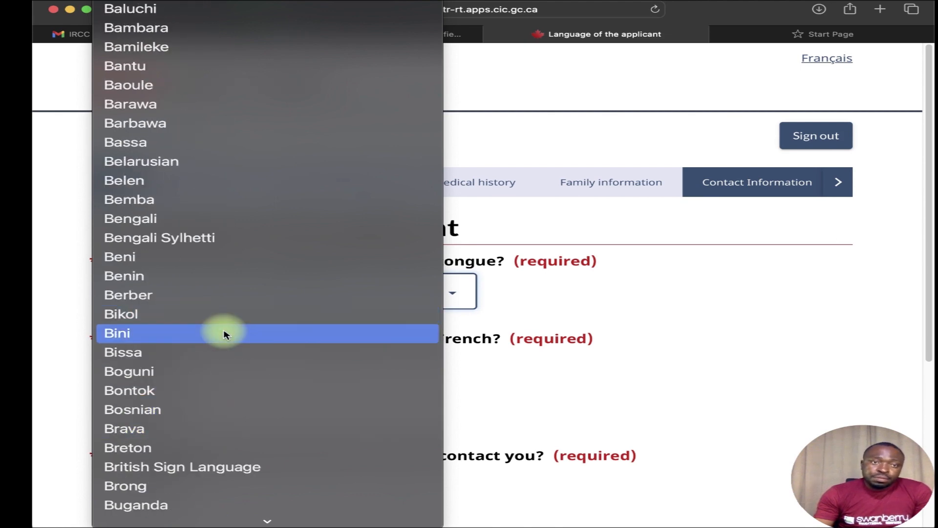
pyautogui.click(225, 334)
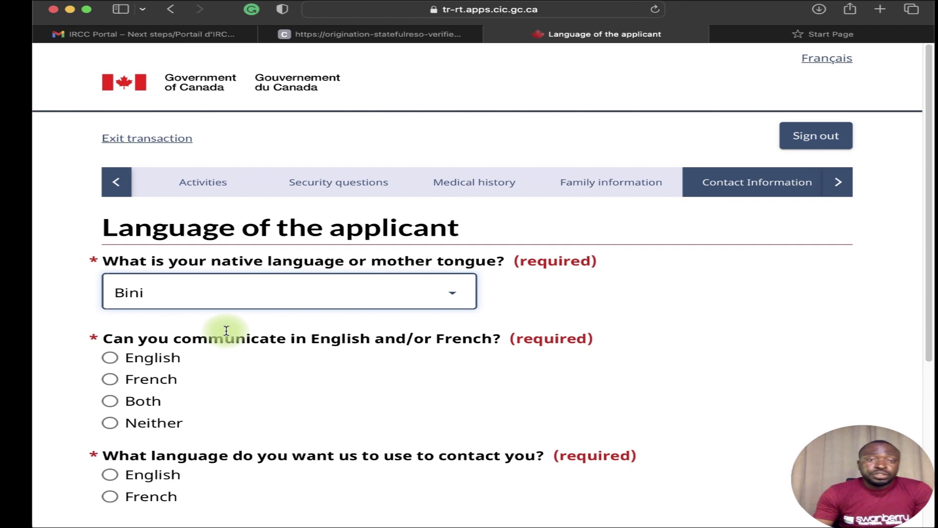
pyautogui.click(110, 358)
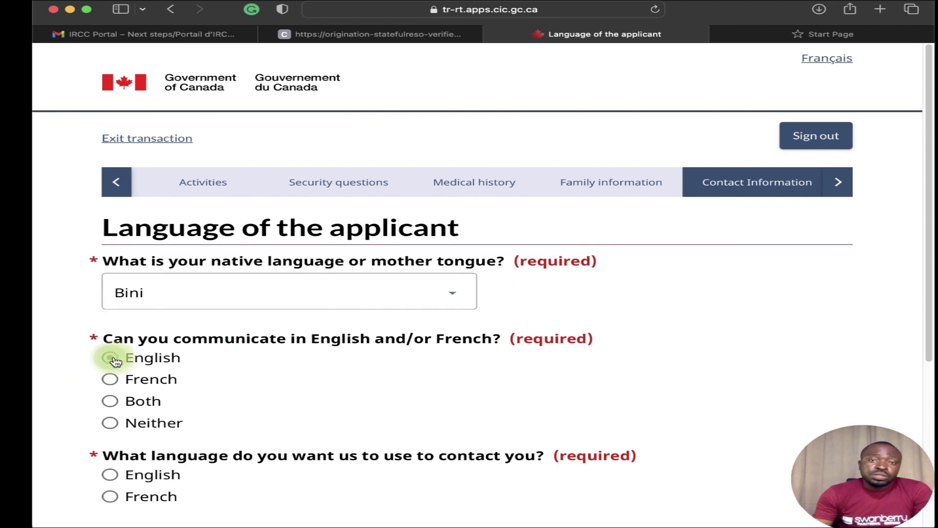
pyautogui.scroll(-5, 262, 413)
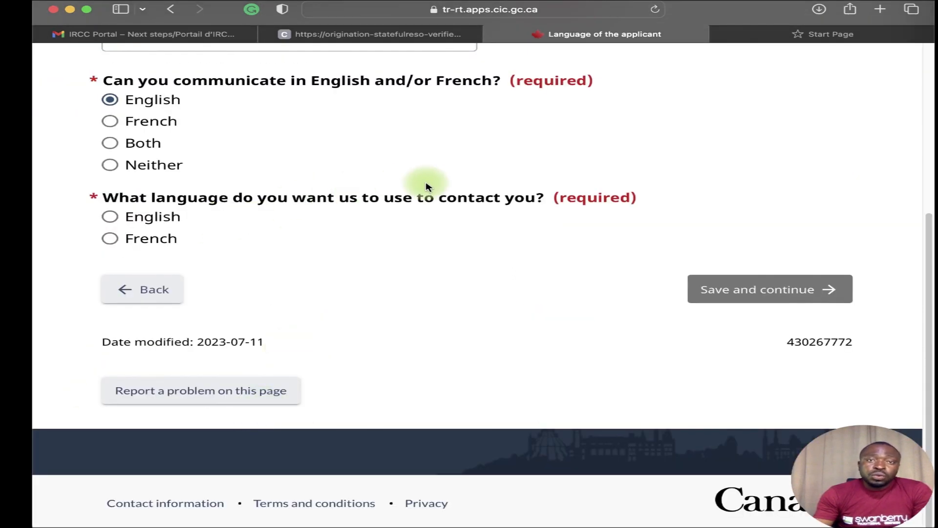
pyautogui.click(111, 217)
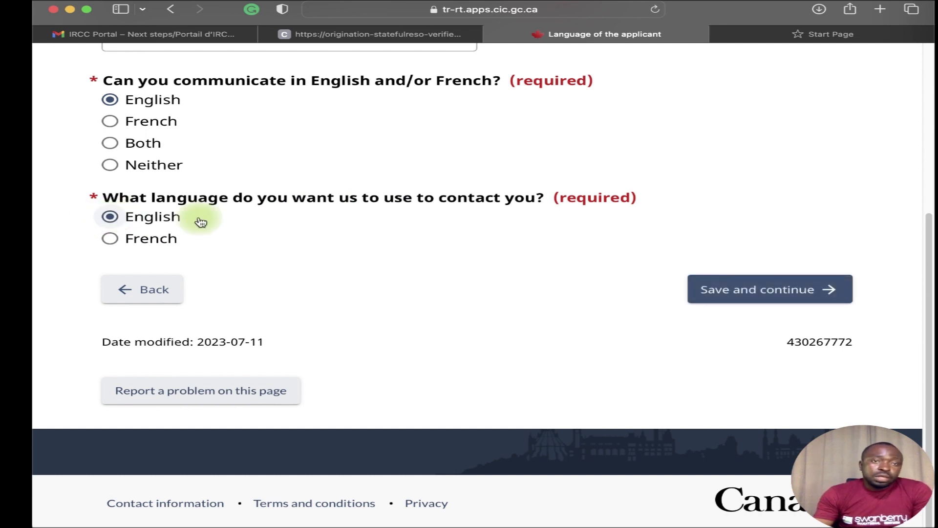
pyautogui.click(691, 289)
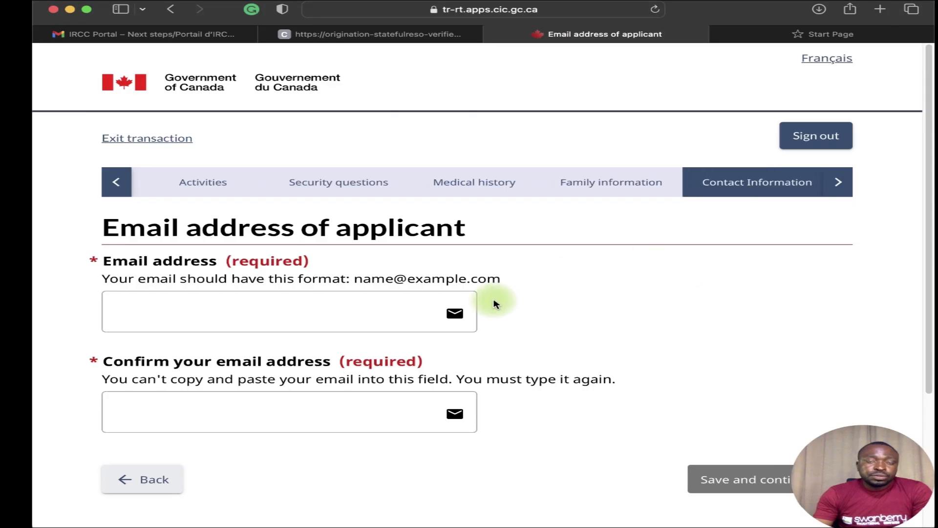
pyautogui.click(336, 309)
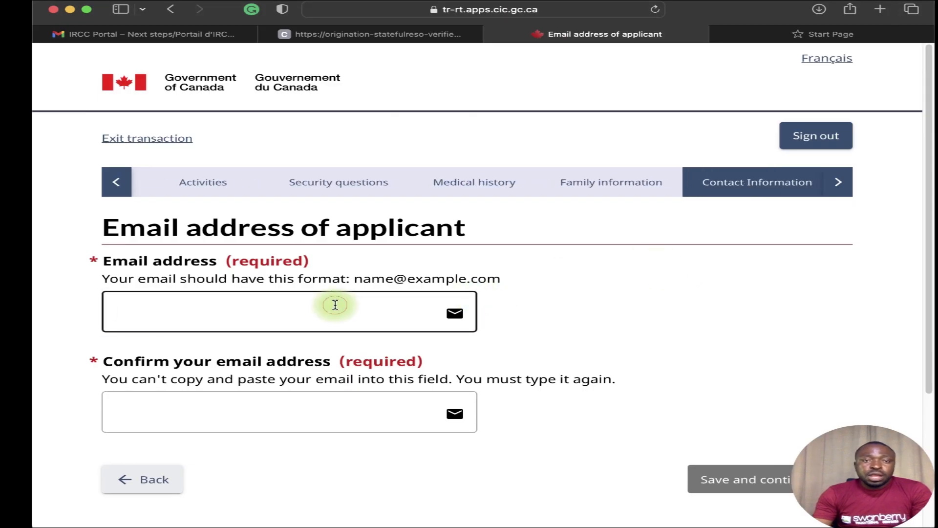
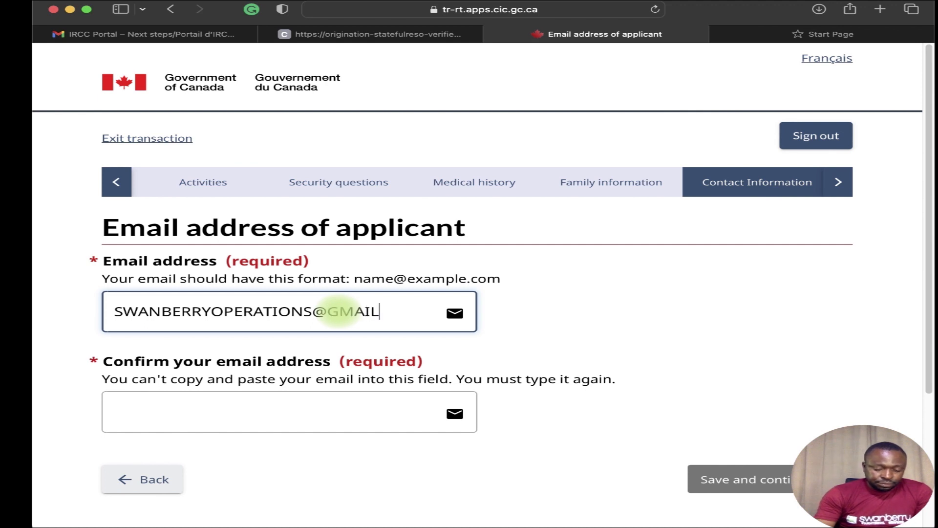
# Type the applicant's email address and re-enter it in the Confirm email field.
pyautogui.click(307, 399)
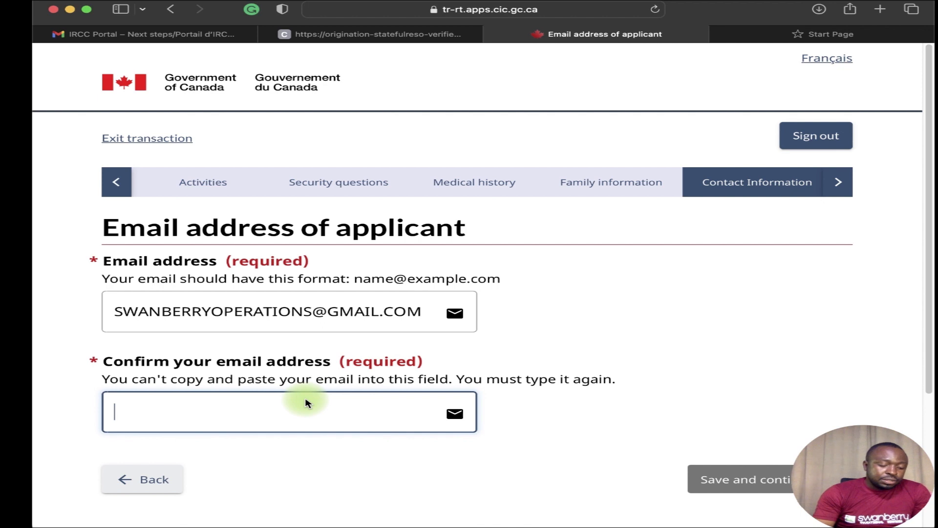
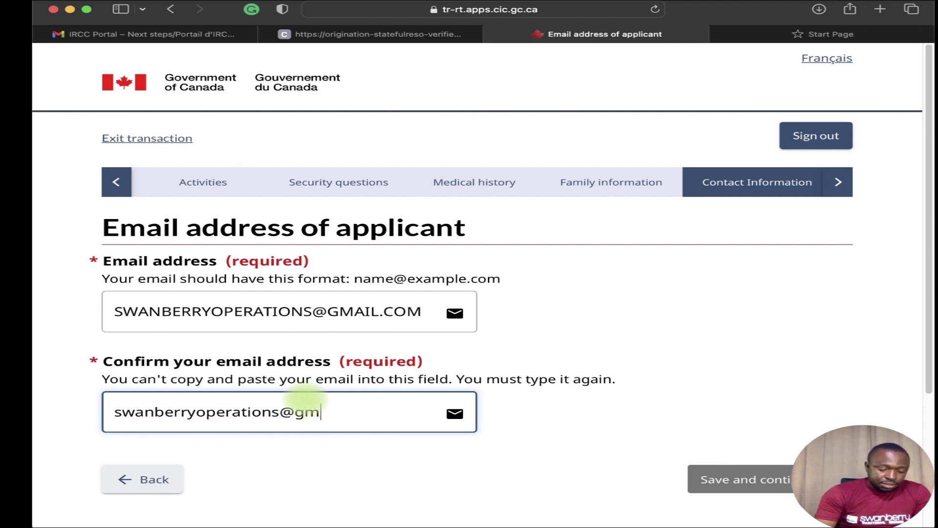
pyautogui.click(526, 417)
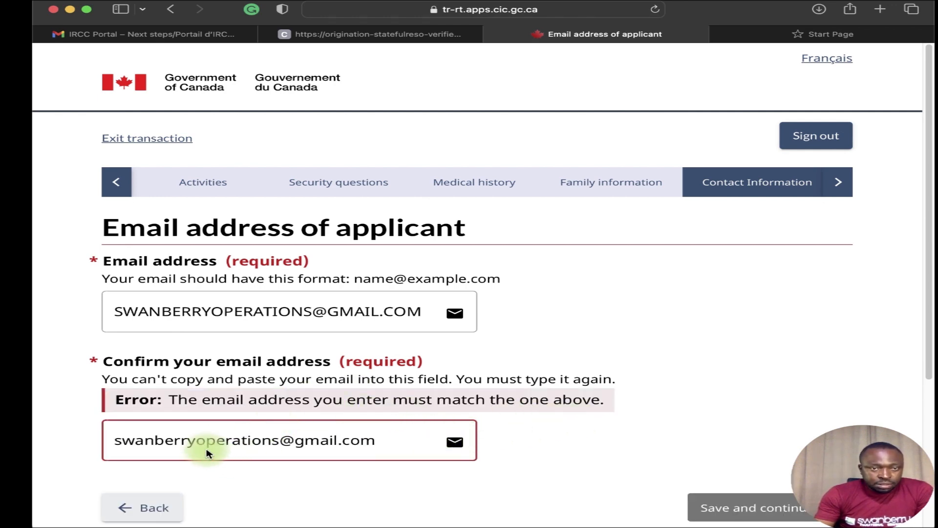
# Replace the uppercase email with the lowercase address so both fields match.
pyautogui.click(176, 452)
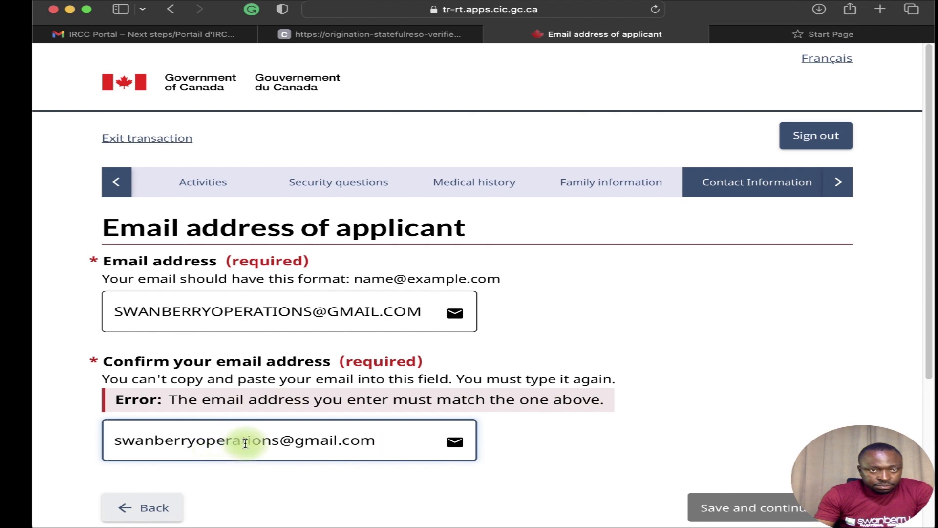
pyautogui.moveTo(436, 309); pyautogui.dragTo(109, 315)
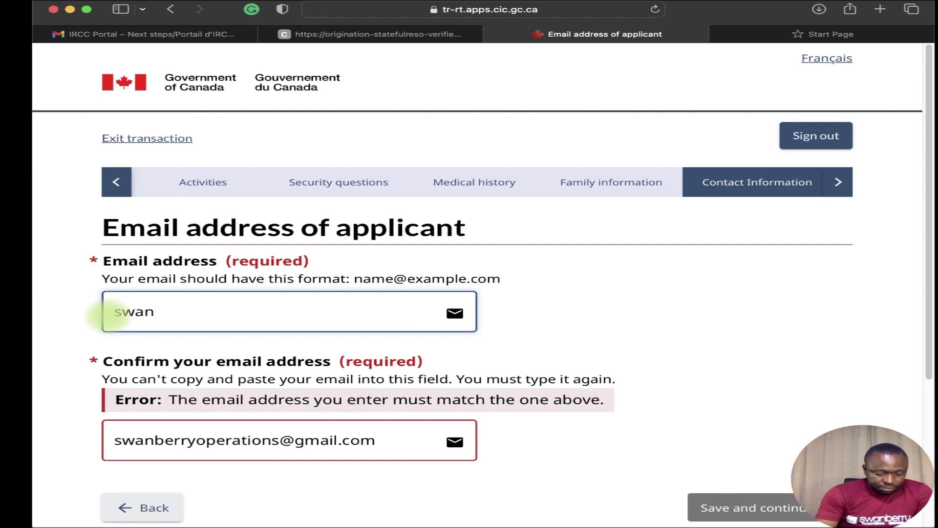
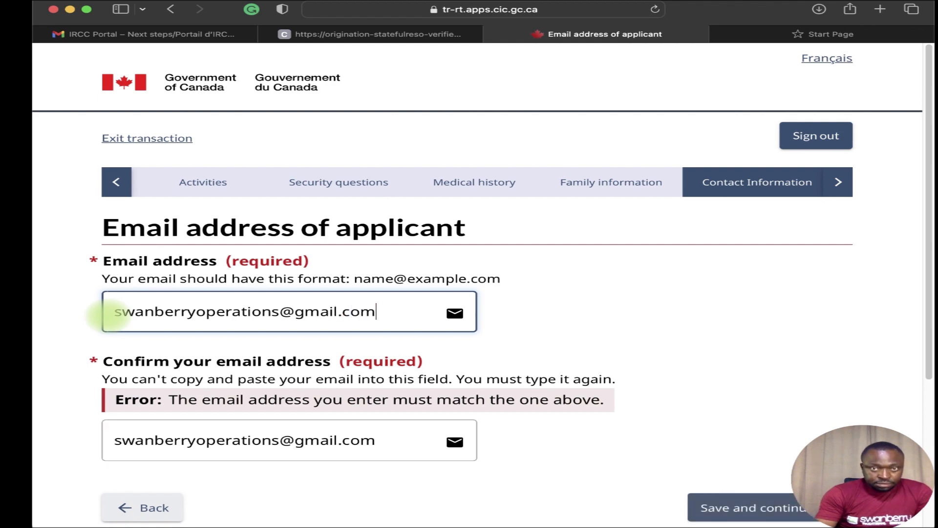
pyautogui.scroll(-5, 283, 341)
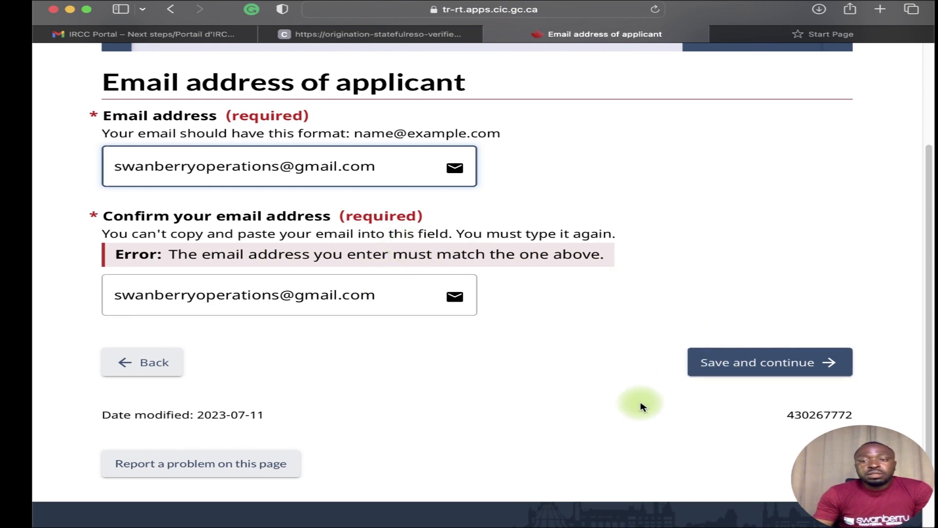
# Save the email and start a cellular phone entry outside Canada/US with dial code 234.
pyautogui.click(701, 362)
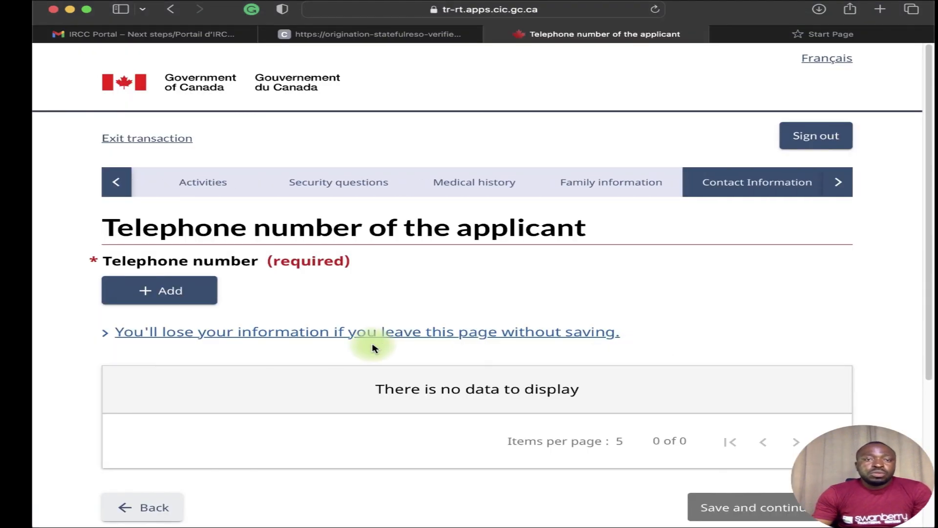
pyautogui.click(176, 287)
pyautogui.click(324, 196)
pyautogui.click(296, 249)
pyautogui.click(284, 311)
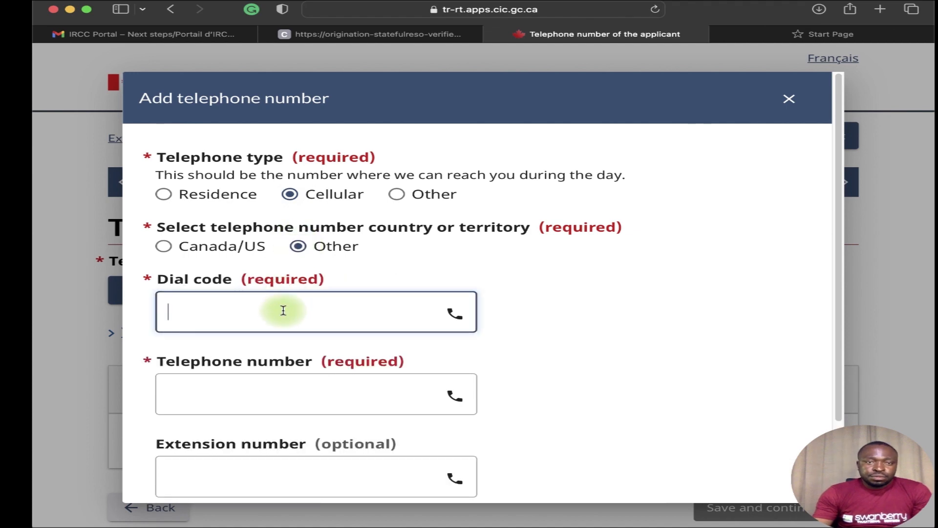
pyautogui.write('234')
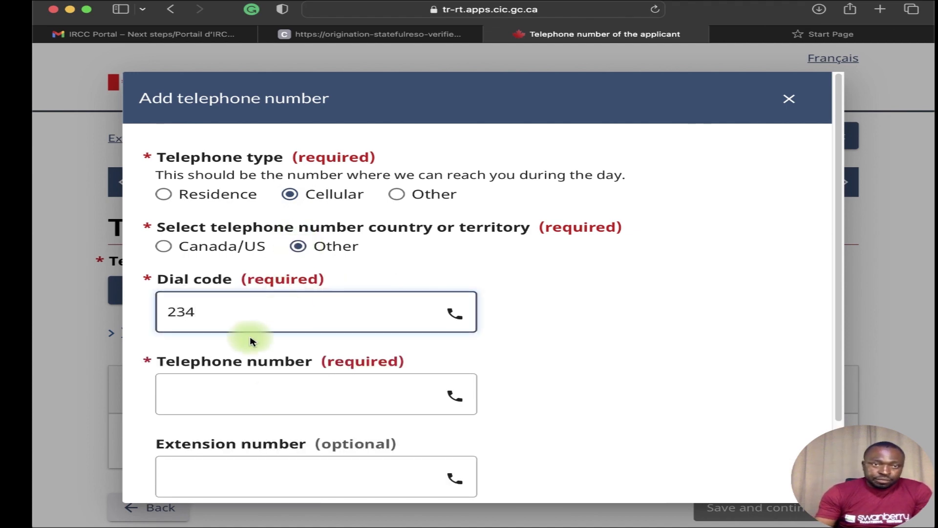
# Enter the telephone number, save it, and continue to the summary.
pyautogui.click(277, 396)
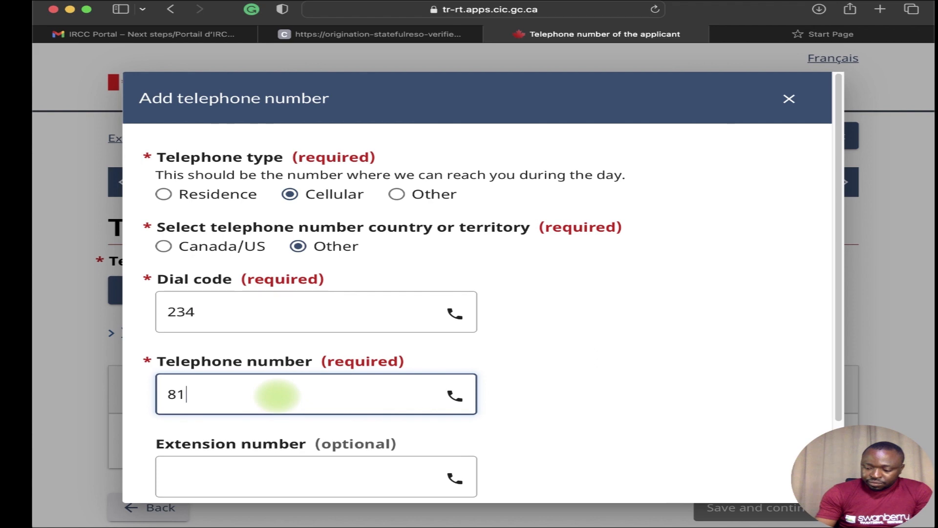
pyautogui.scroll(-3, 308, 373)
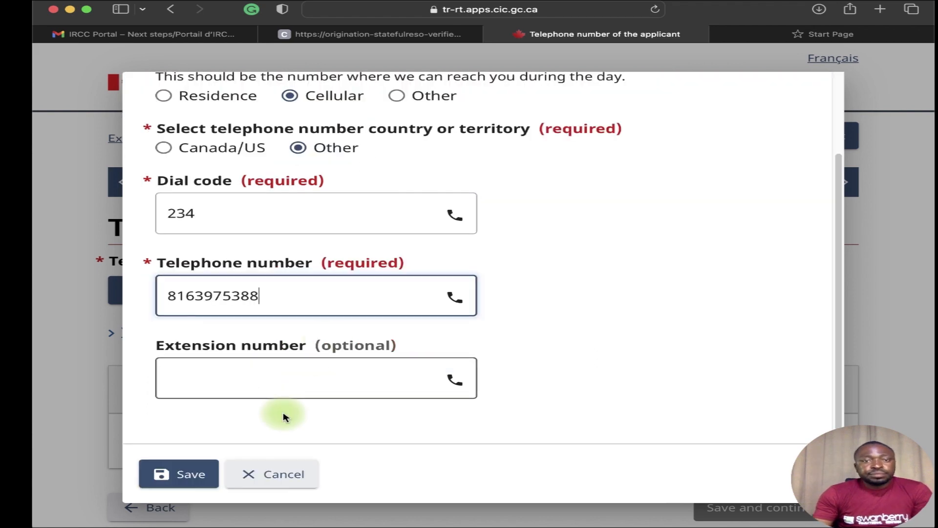
pyautogui.click(164, 473)
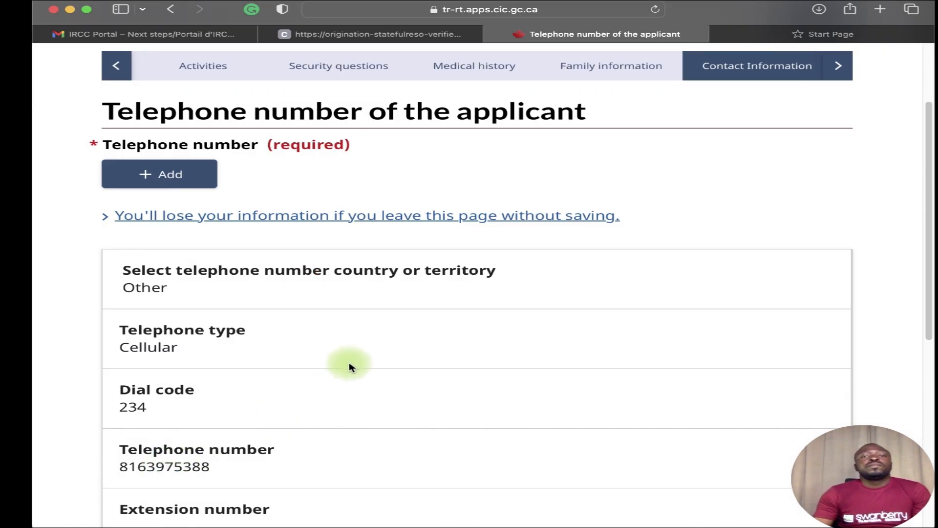
pyautogui.scroll(-8, 350, 364)
pyautogui.click(718, 282)
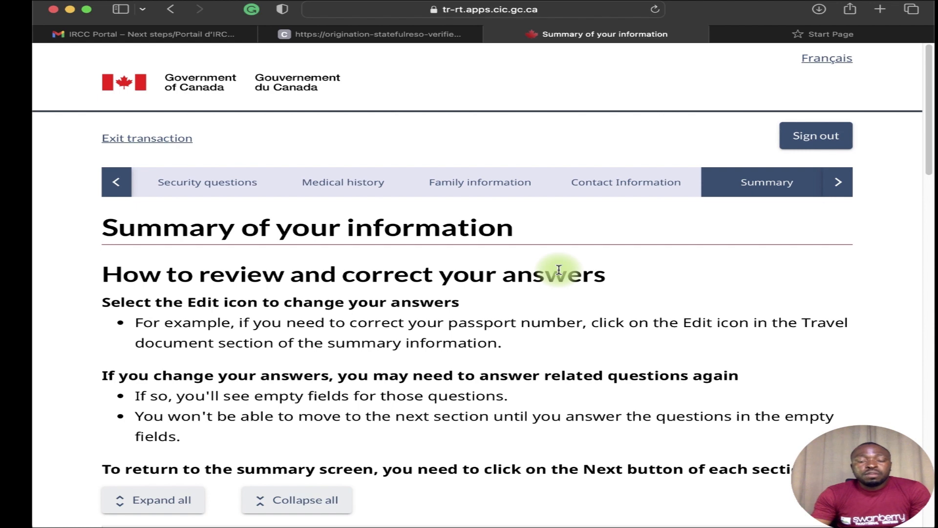
# Expand every section of the application summary.
pyautogui.scroll(-5, 534, 321)
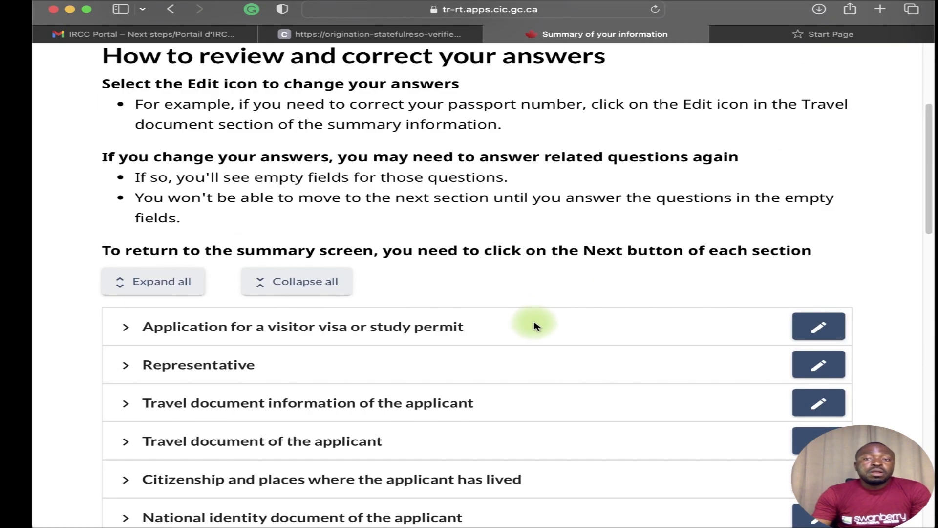
pyautogui.scroll(-10, 246, 290)
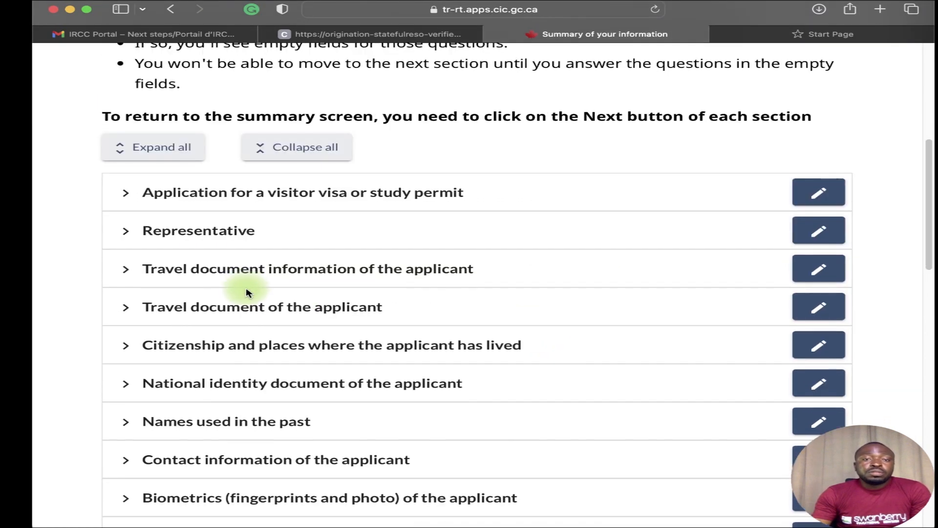
pyautogui.scroll(-2, 246, 293)
pyautogui.scroll(-3, 249, 290)
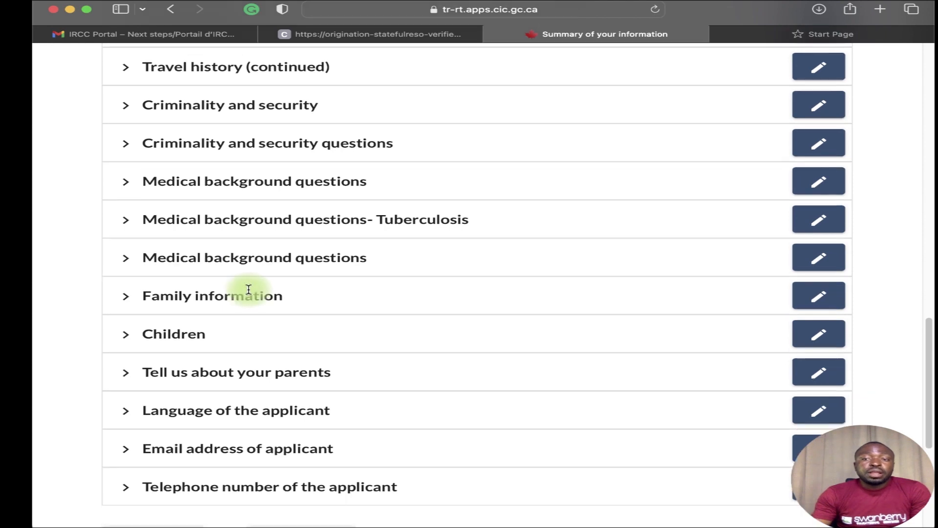
pyautogui.scroll(8, 93, 398)
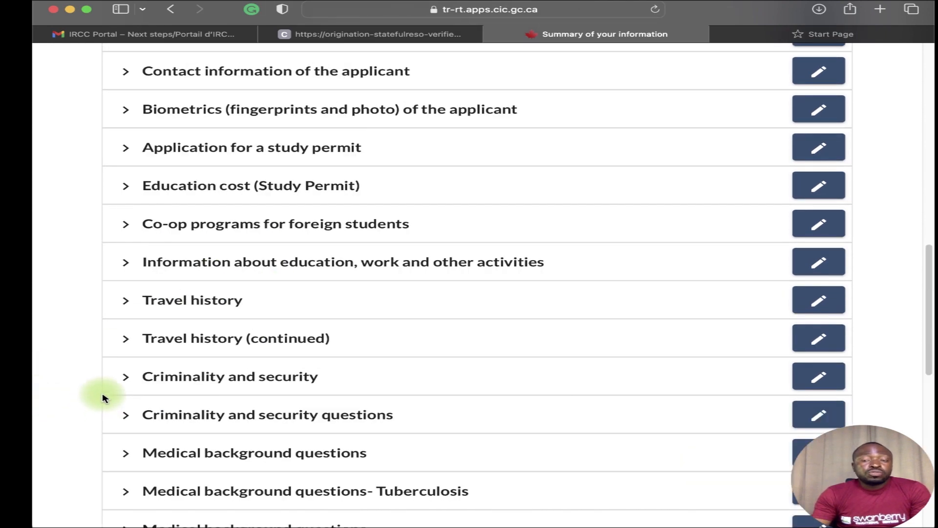
pyautogui.scroll(8, 161, 372)
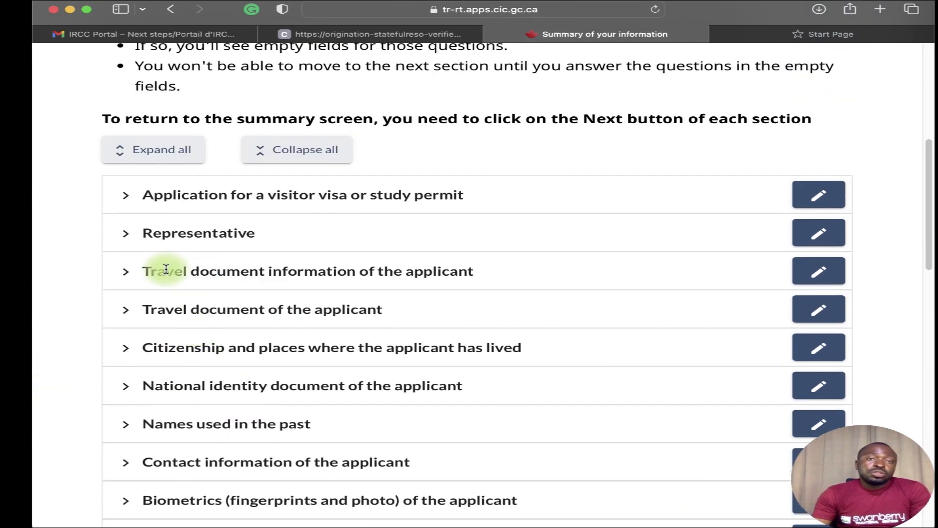
pyautogui.click(146, 151)
# Review all expanded answers down to the bottom, then save the summary and continue.
pyautogui.scroll(-1, 230, 171)
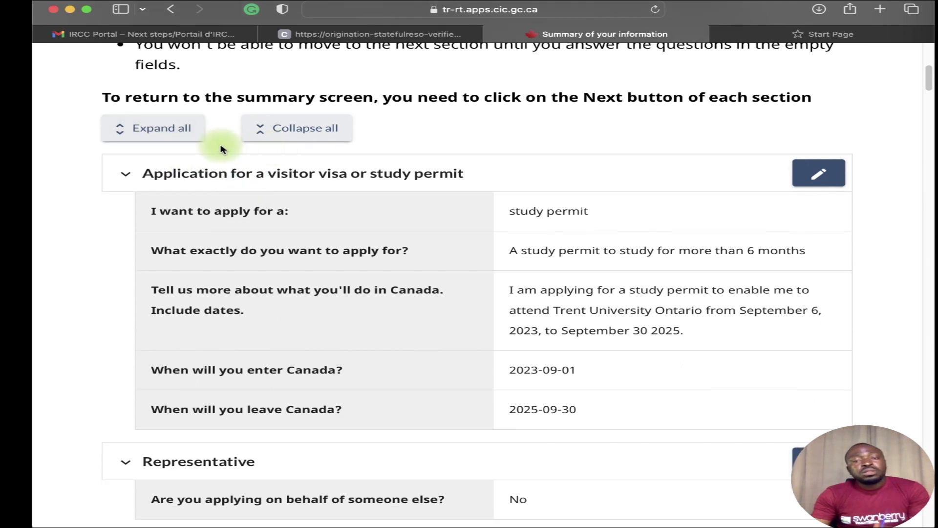
pyautogui.scroll(-1, 527, 249)
pyautogui.scroll(-1, 527, 248)
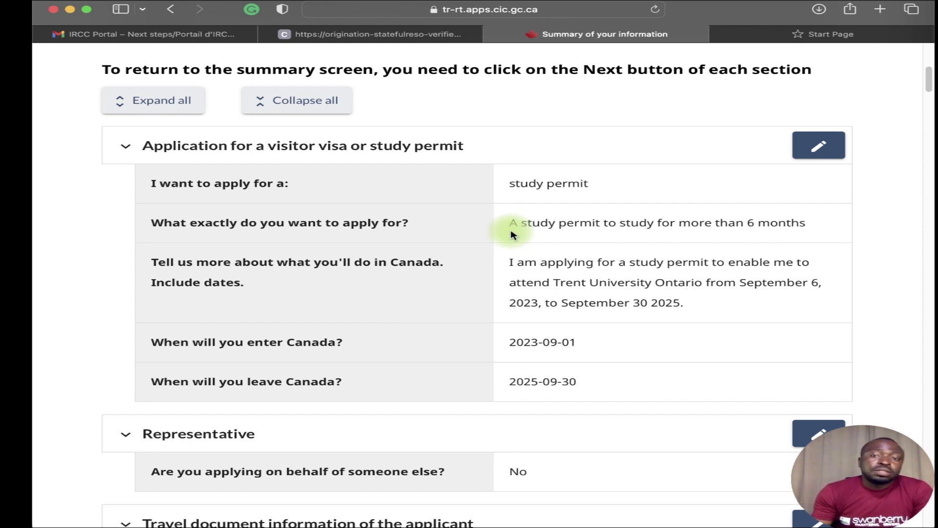
pyautogui.scroll(-6, 496, 247)
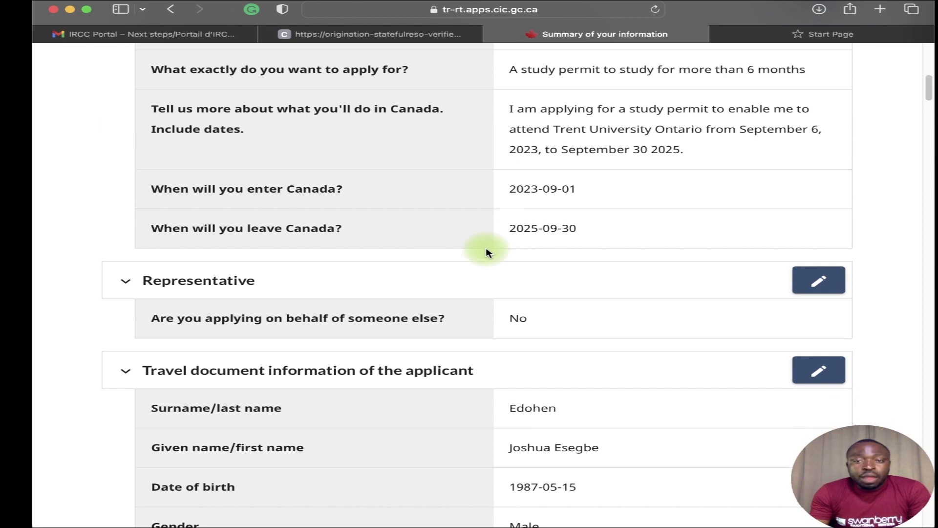
pyautogui.scroll(-15, 485, 252)
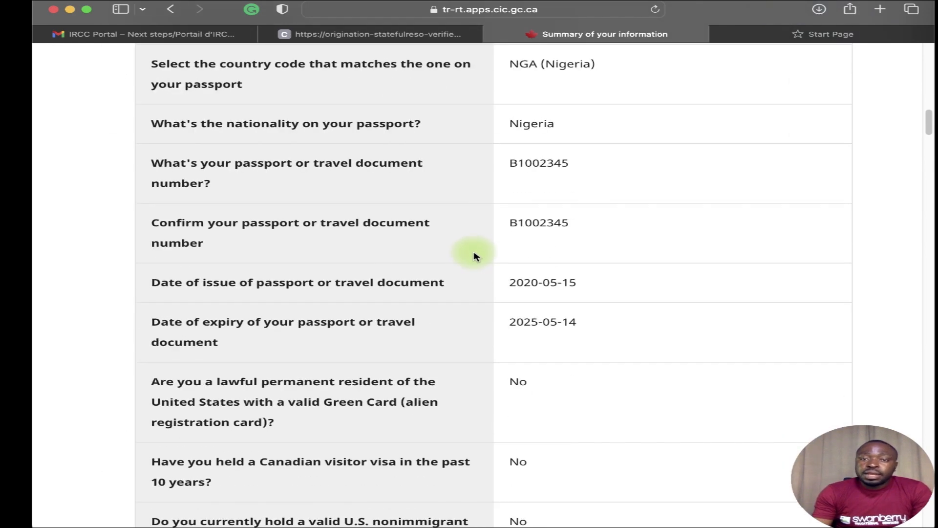
pyautogui.scroll(-8, 477, 256)
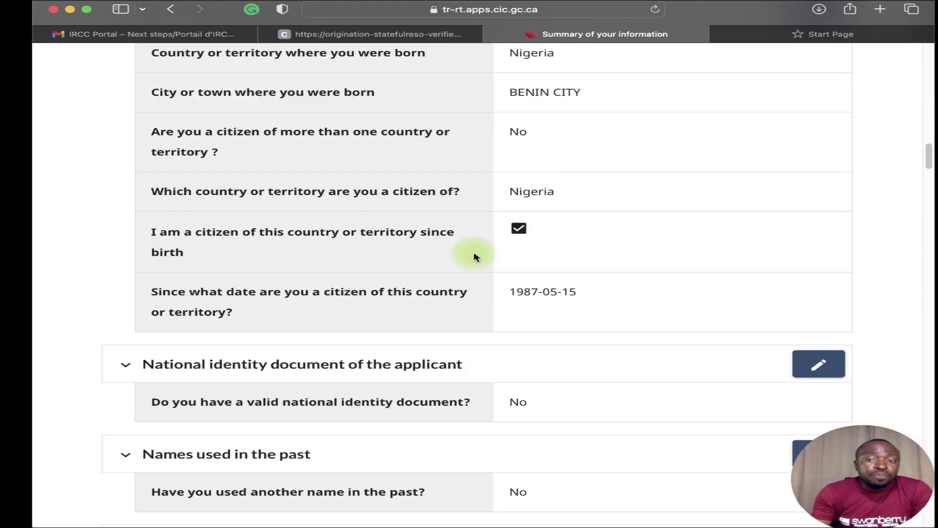
pyautogui.scroll(-2, 476, 257)
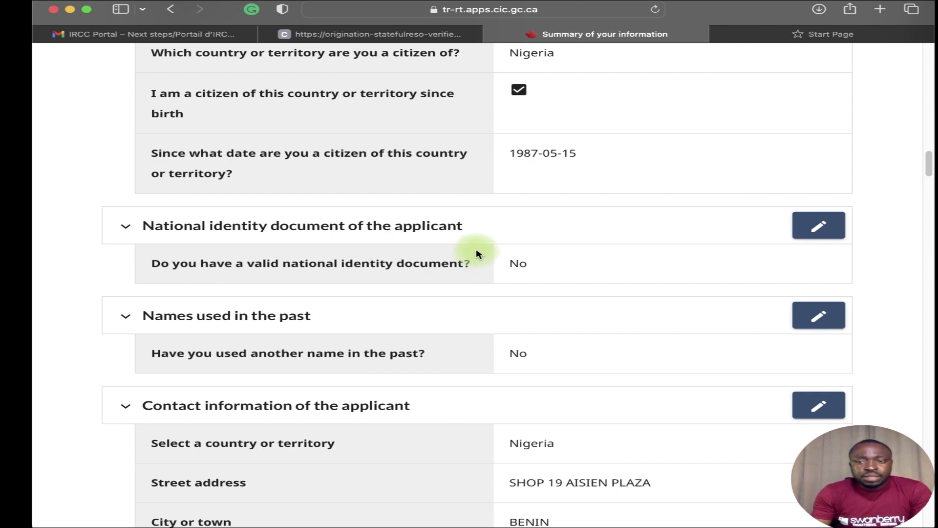
pyautogui.scroll(-16, 476, 254)
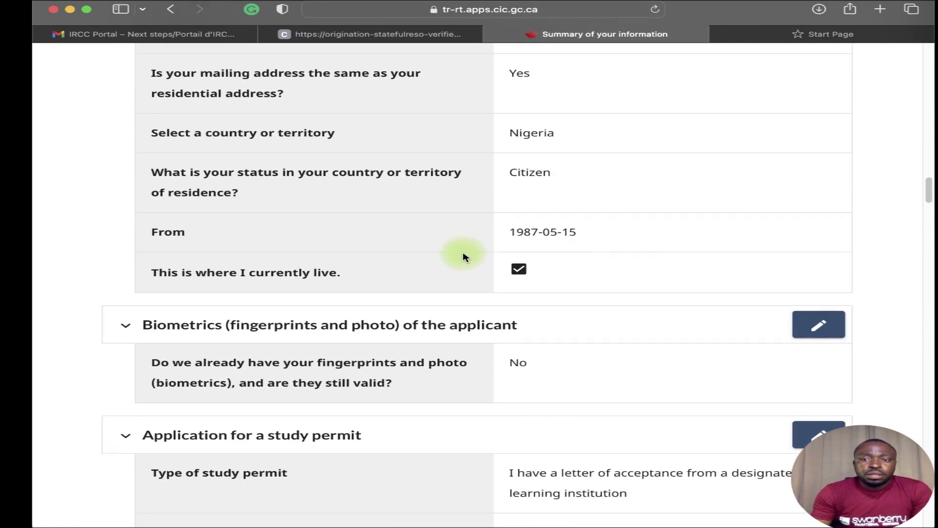
pyautogui.scroll(-20, 463, 256)
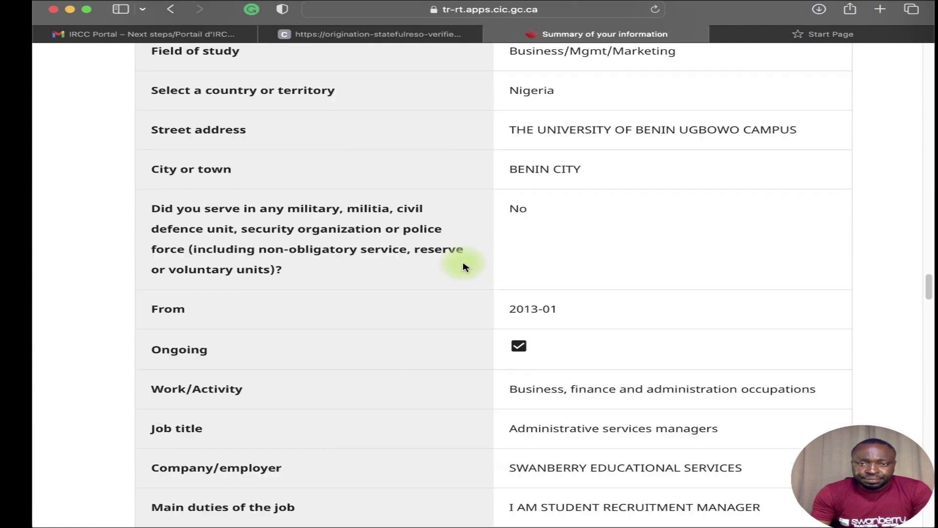
pyautogui.scroll(-20, 463, 271)
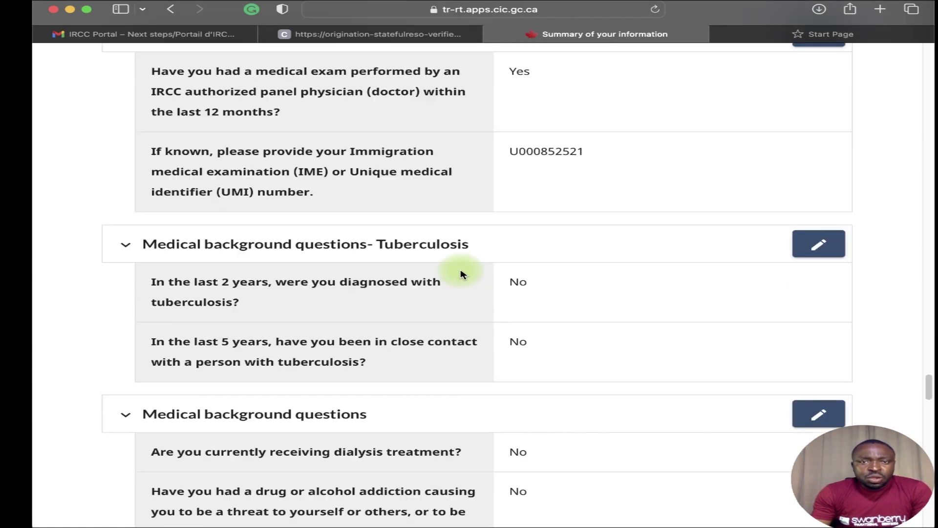
pyautogui.scroll(-2, 463, 274)
pyautogui.scroll(-10, 462, 274)
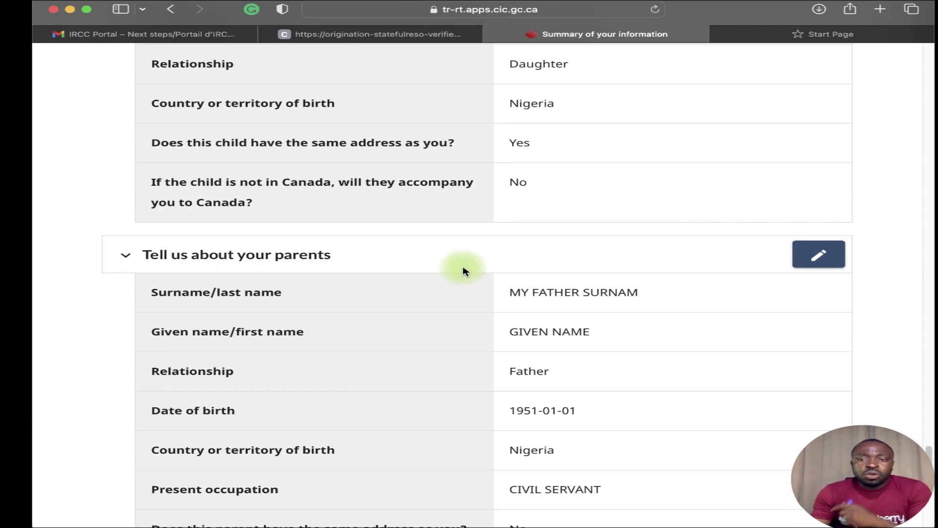
pyautogui.scroll(-15, 463, 271)
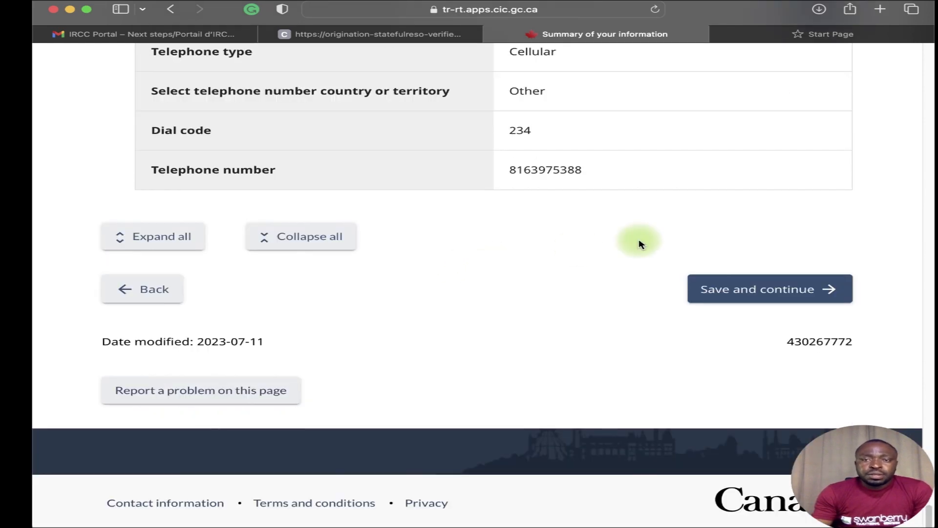
pyautogui.click(738, 289)
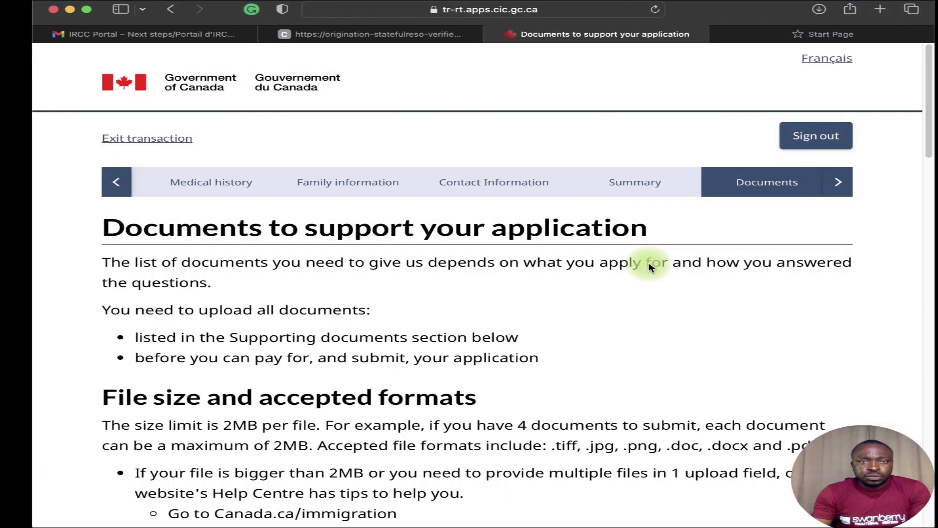
# Scroll down to read the 2MB-per-file limit and accepted formats (.tiff, .jpg, .png, .doc, .docx, .pdf).
pyautogui.scroll(-2, 541, 278)
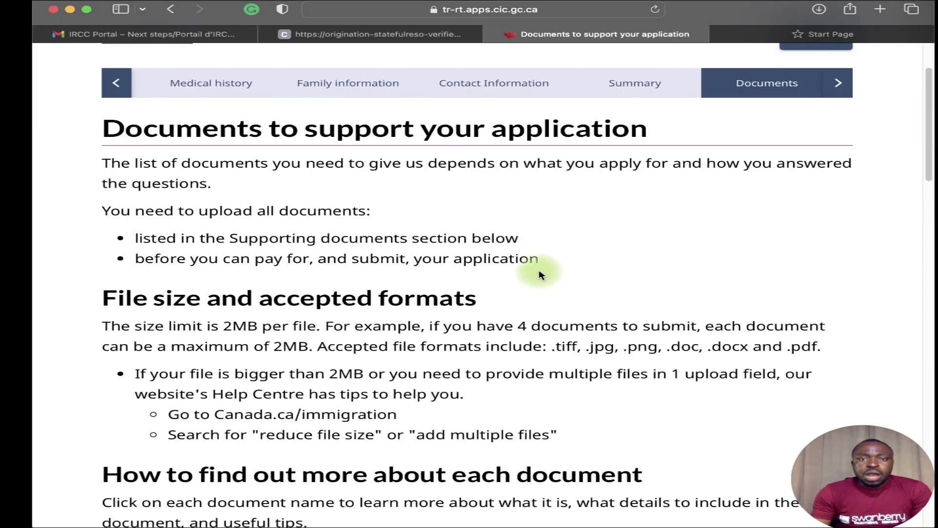
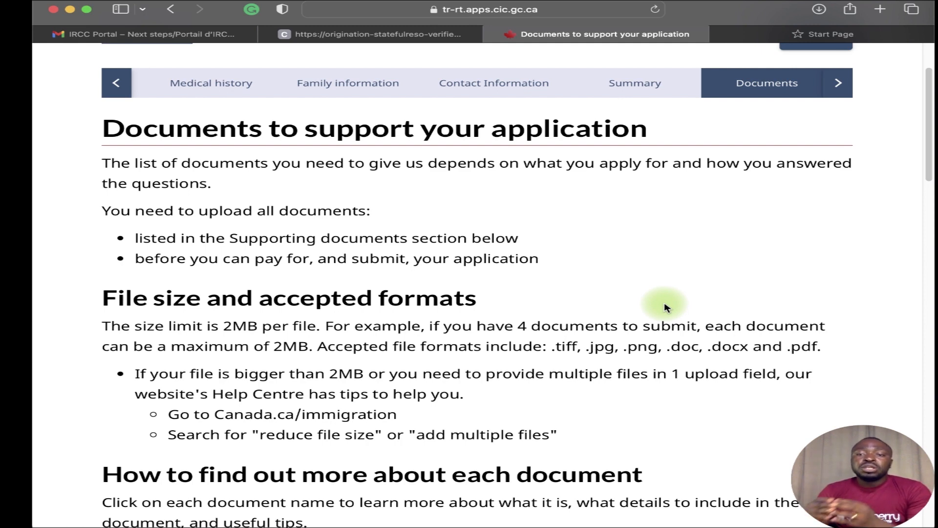
# Scroll through the Documents page to the Letter of acceptance entry.
pyautogui.scroll(-5, 665, 307)
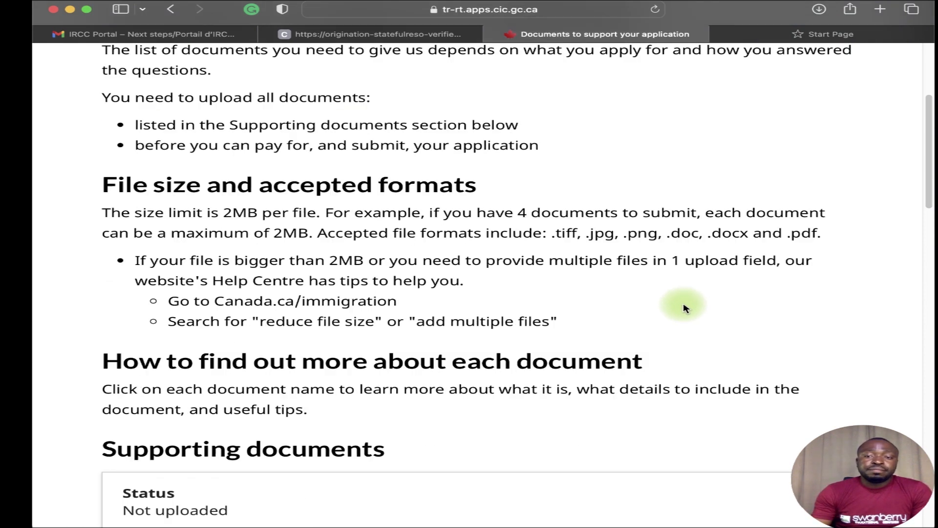
pyautogui.scroll(-2, 669, 306)
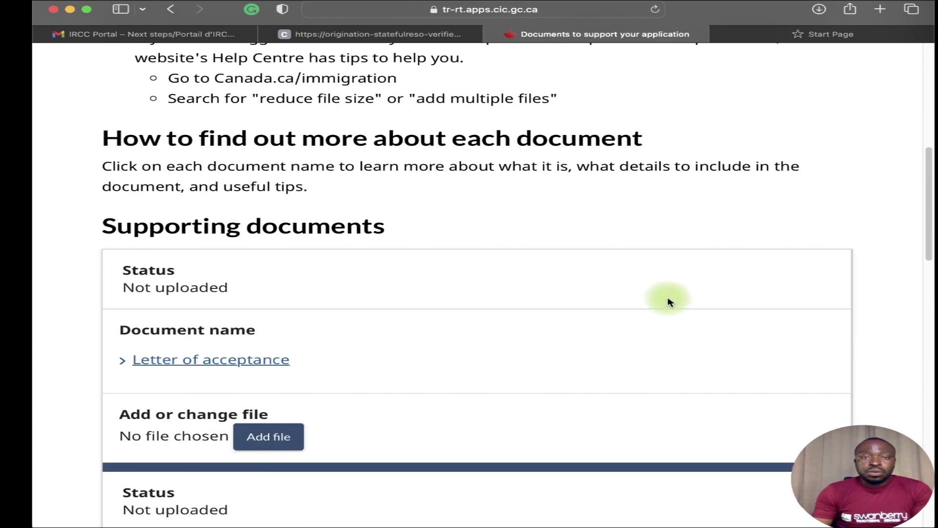
pyautogui.scroll(-1, 630, 305)
pyautogui.scroll(-3, 643, 302)
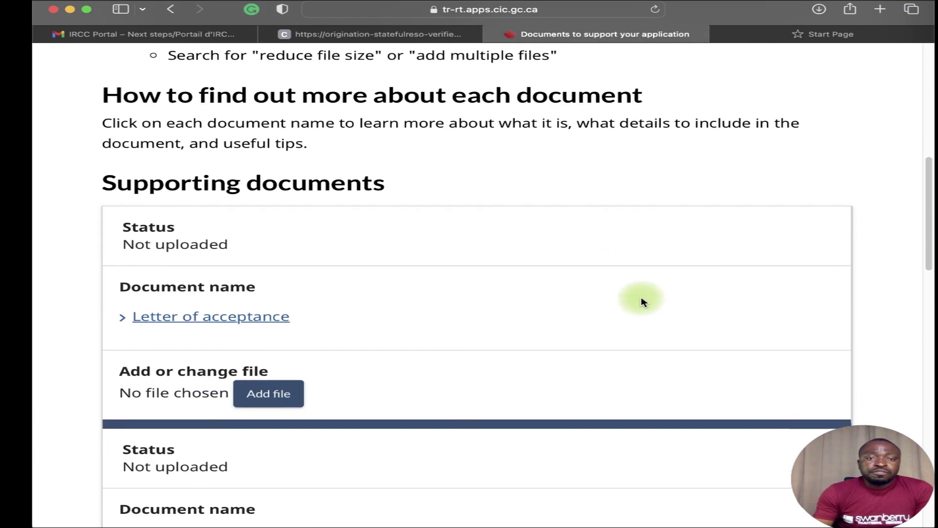
pyautogui.scroll(-3, 623, 293)
pyautogui.scroll(-5, 625, 315)
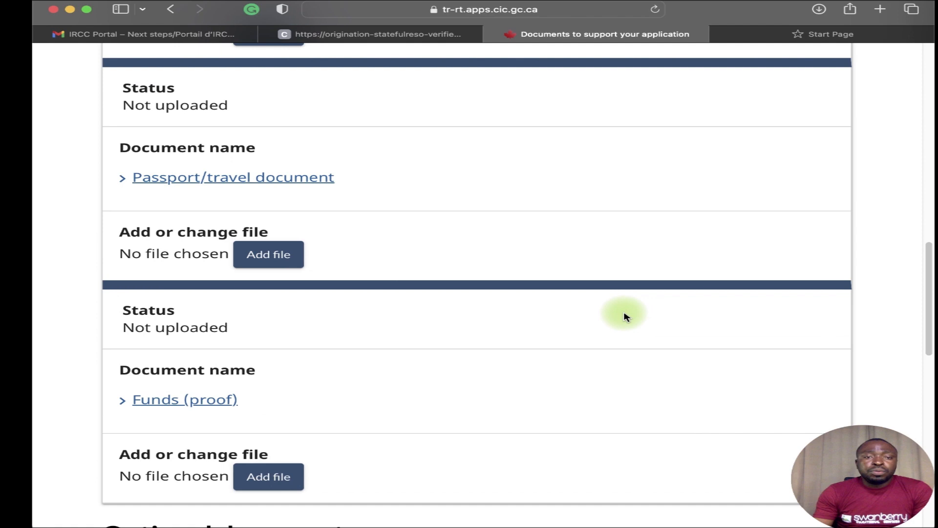
pyautogui.scroll(-1, 630, 308)
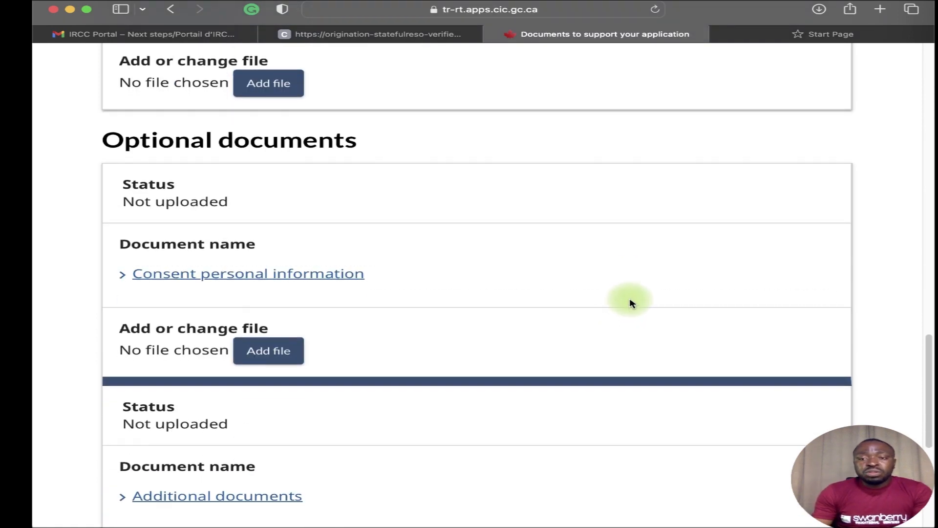
pyautogui.scroll(-5, 638, 322)
pyautogui.scroll(-2, 637, 338)
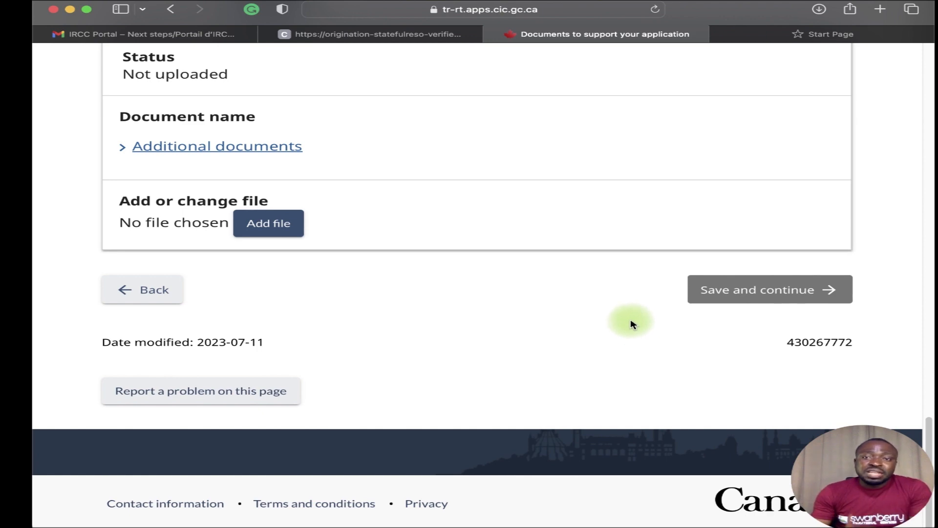
pyautogui.scroll(5, 635, 322)
pyautogui.scroll(15, 616, 318)
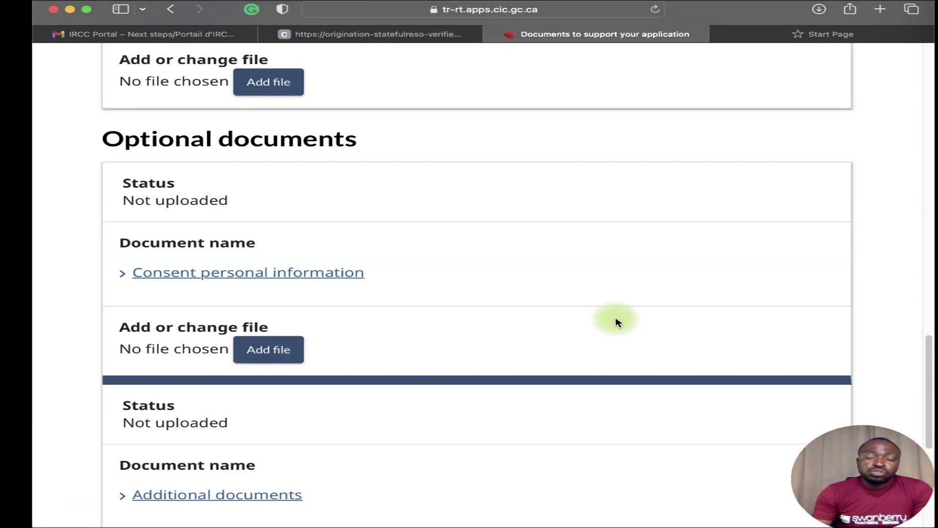
pyautogui.scroll(1, 618, 320)
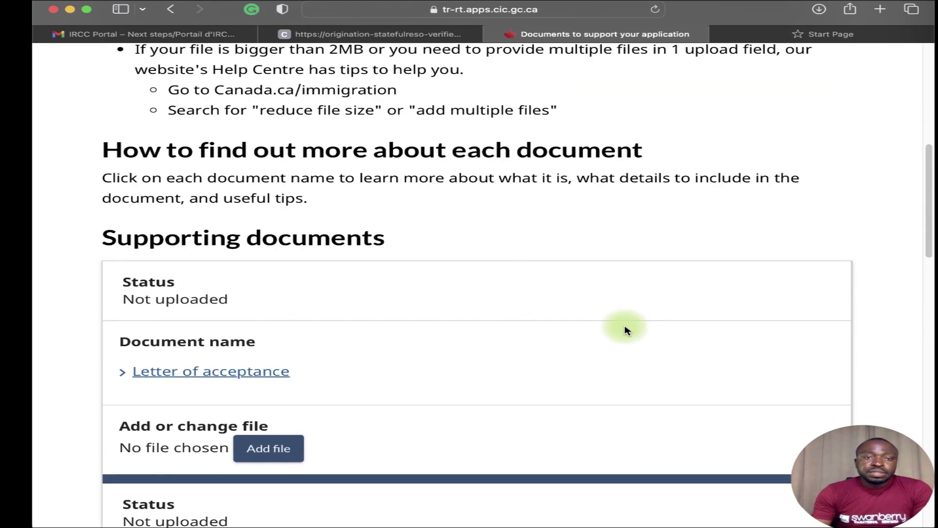
pyautogui.scroll(-2, 639, 316)
pyautogui.scroll(-2, 641, 291)
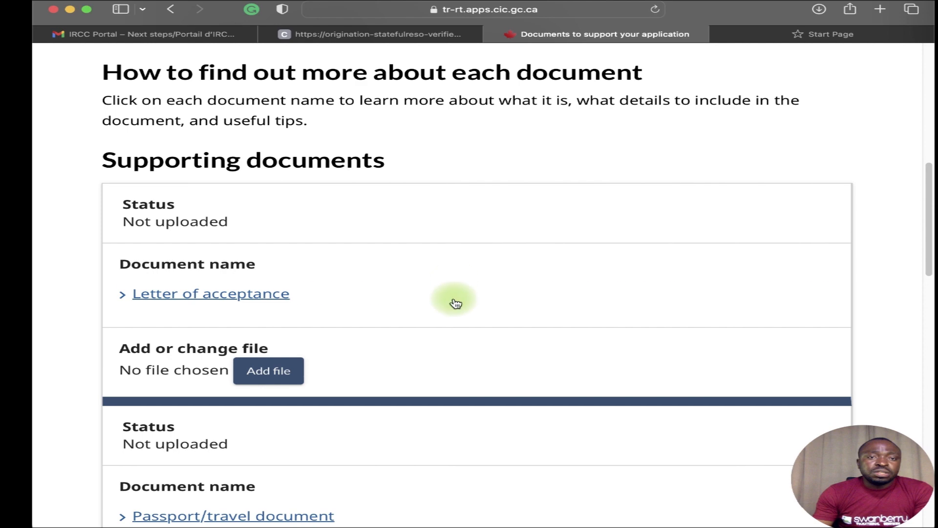
# Expand and read the Letter of acceptance requirements, then collapse them.
pyautogui.click(281, 294)
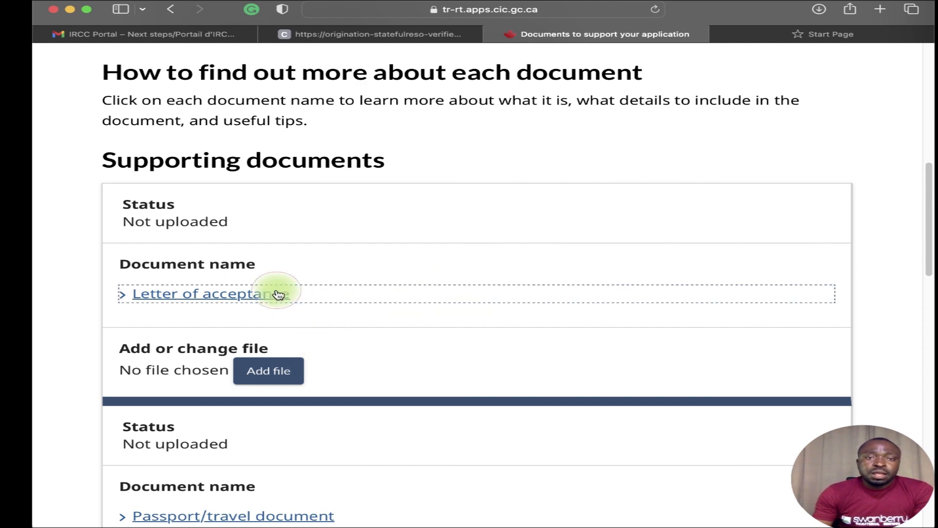
pyautogui.click(287, 295)
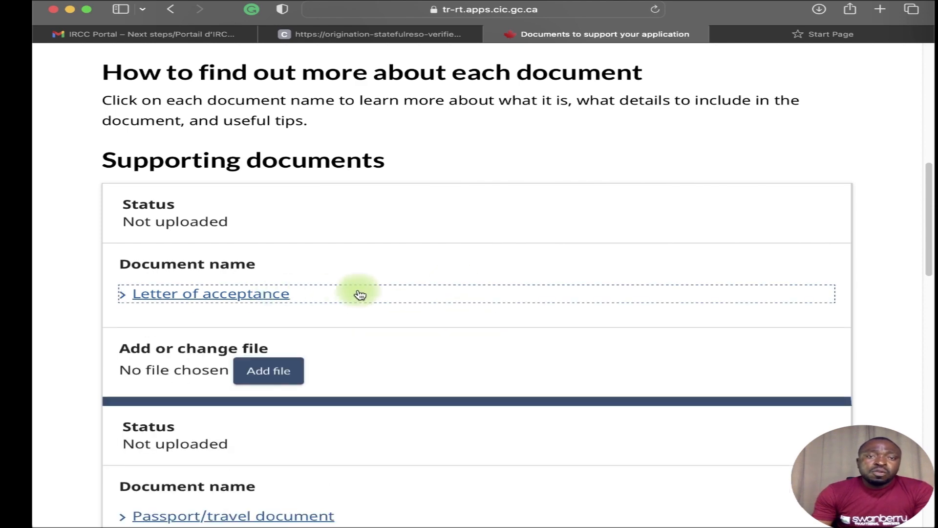
pyautogui.scroll(-5, 342, 278)
pyautogui.click(308, 184)
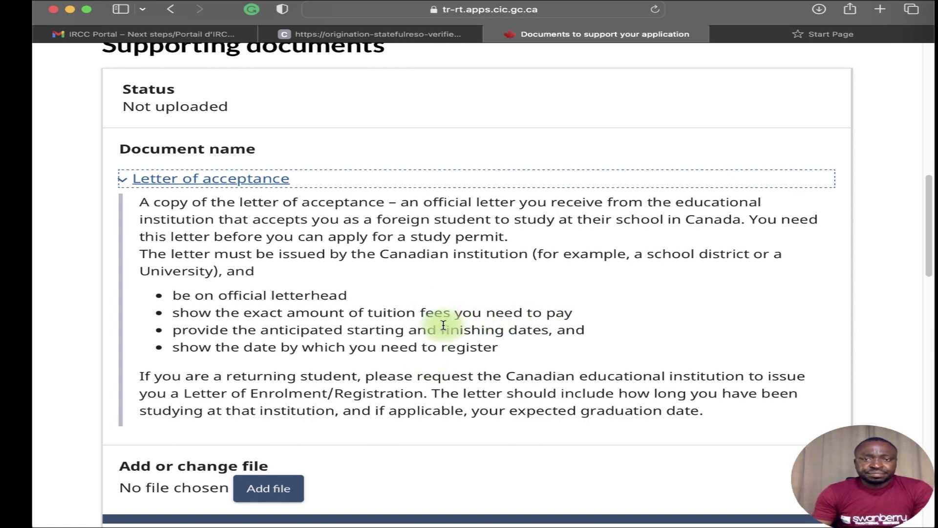
pyautogui.scroll(-1, 426, 335)
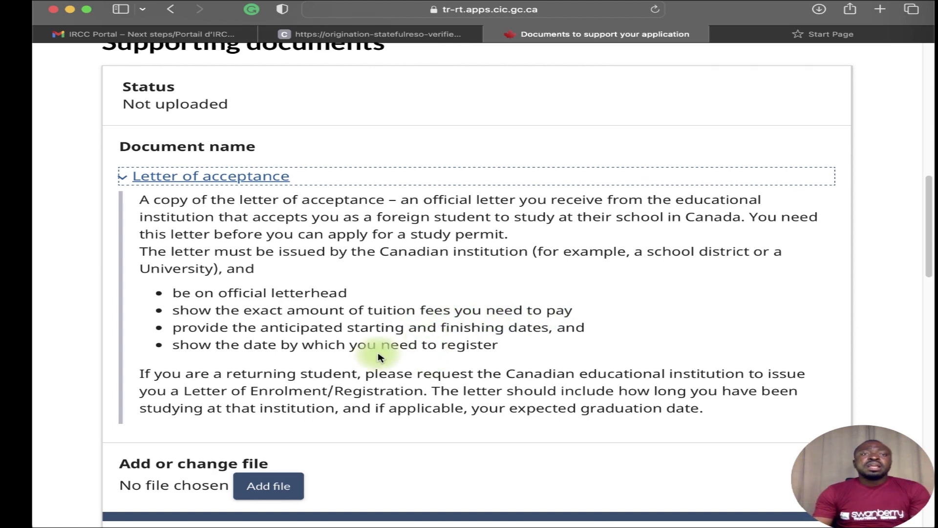
pyautogui.click(232, 181)
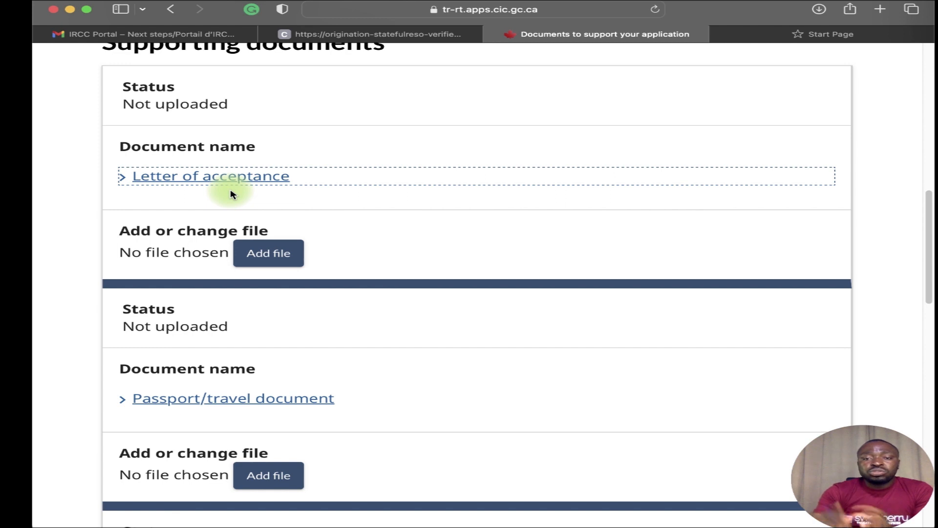
# Attach *REQUIRED DOCUMENTS FOR VISA APPLICATIONS*.pdf from the canada checklist folder as the Letter of acceptance.
pyautogui.click(275, 256)
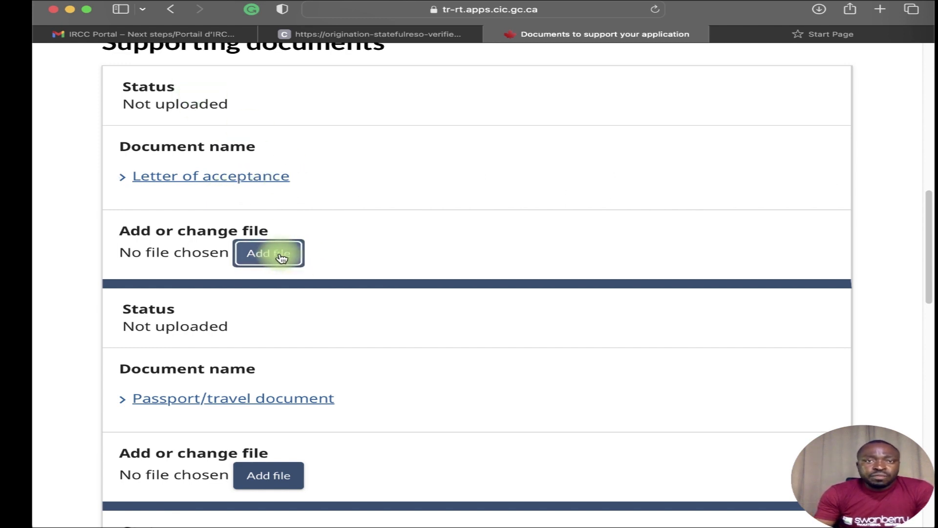
pyautogui.click(281, 256)
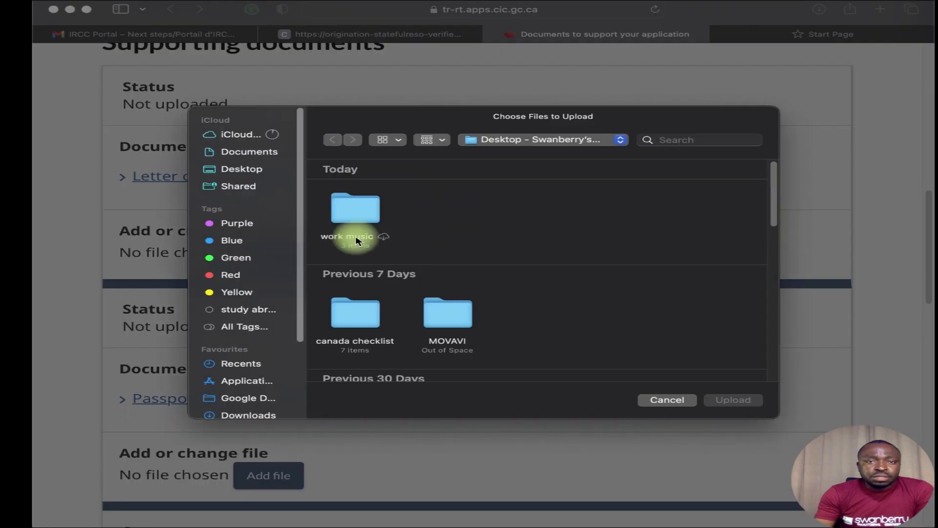
pyautogui.click(356, 322)
pyautogui.doubleClick(355, 321)
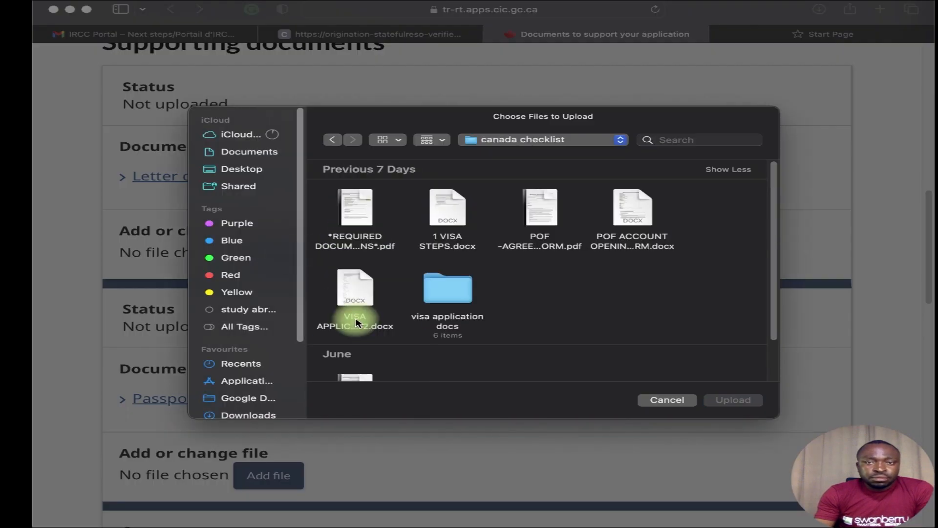
pyautogui.moveTo(369, 222)
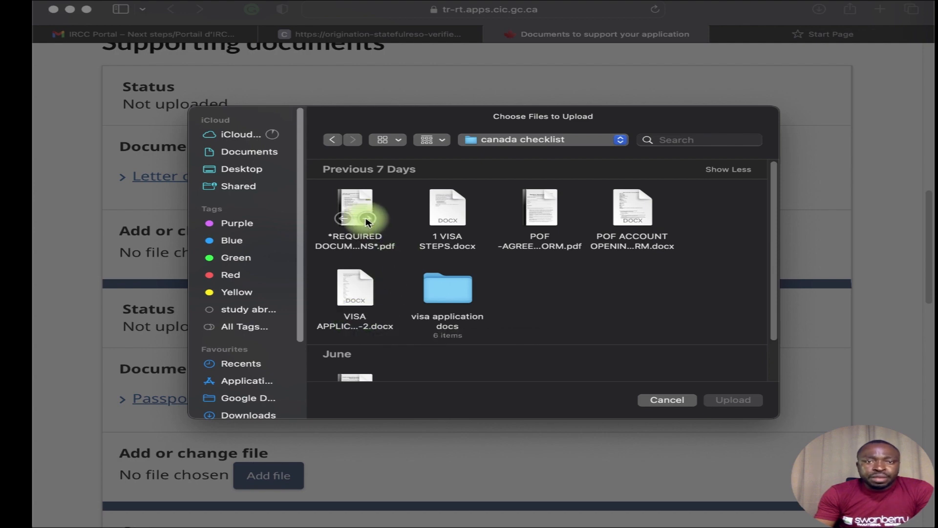
pyautogui.click(367, 222)
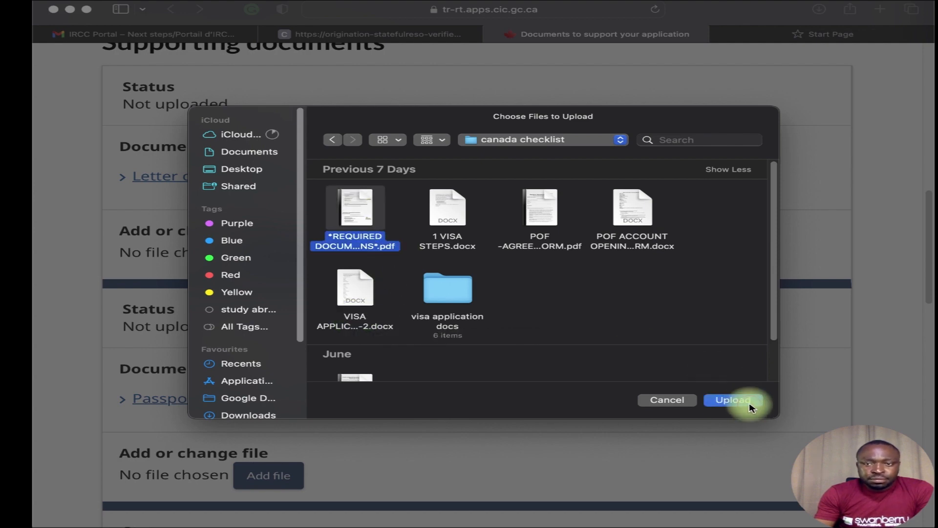
pyautogui.click(733, 400)
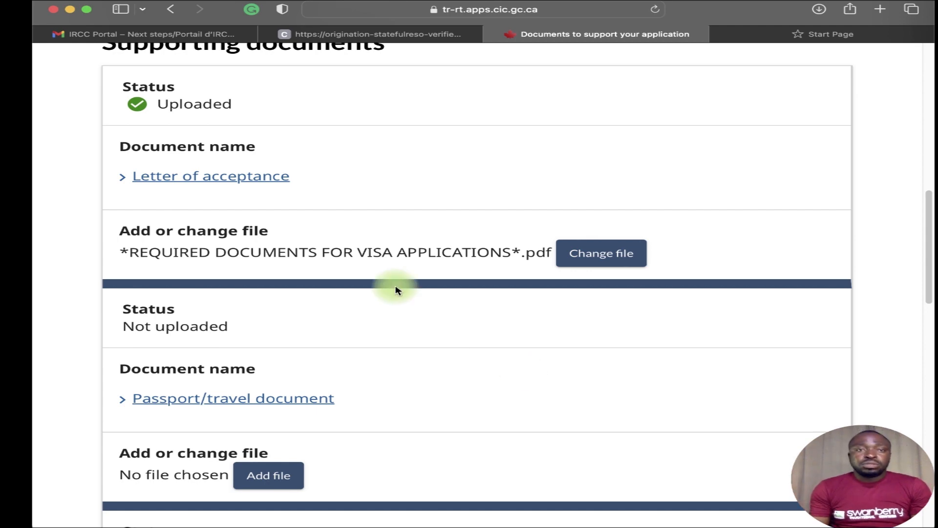
pyautogui.scroll(-5, 300, 369)
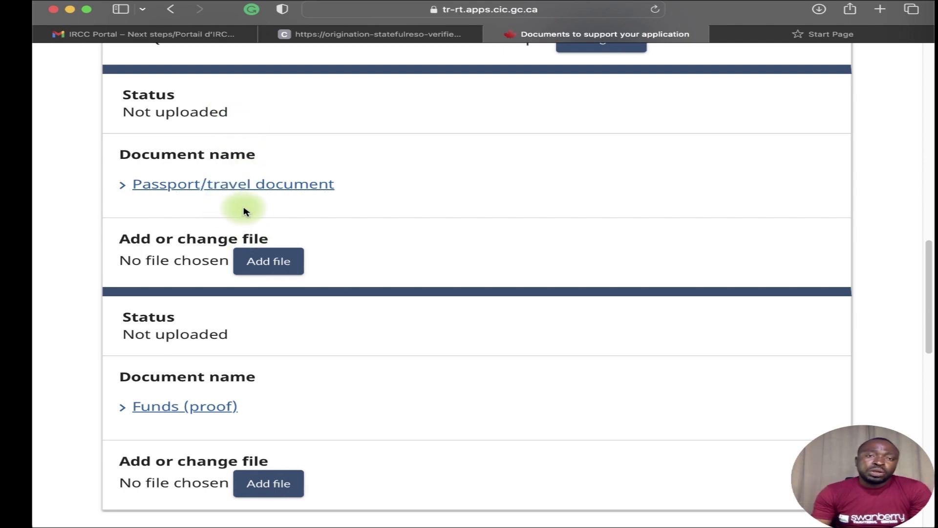
pyautogui.click(241, 187)
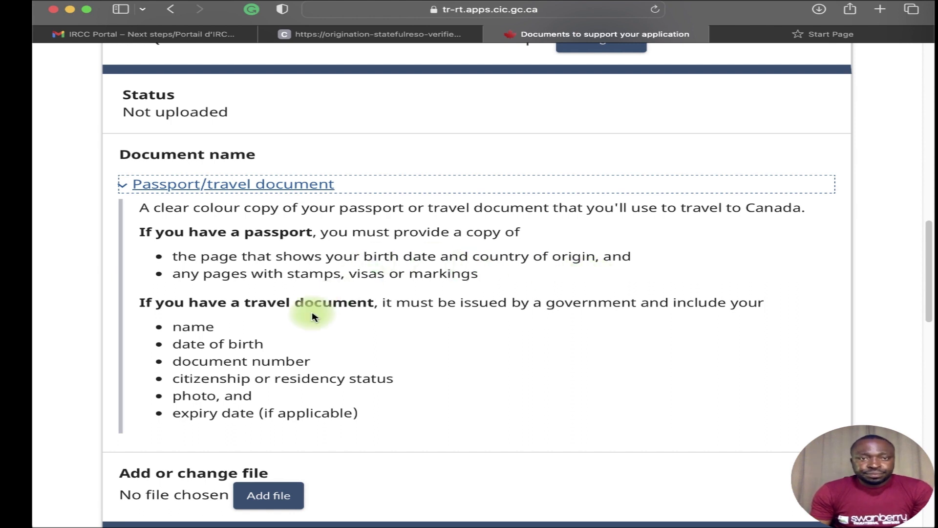
pyautogui.scroll(-1, 308, 312)
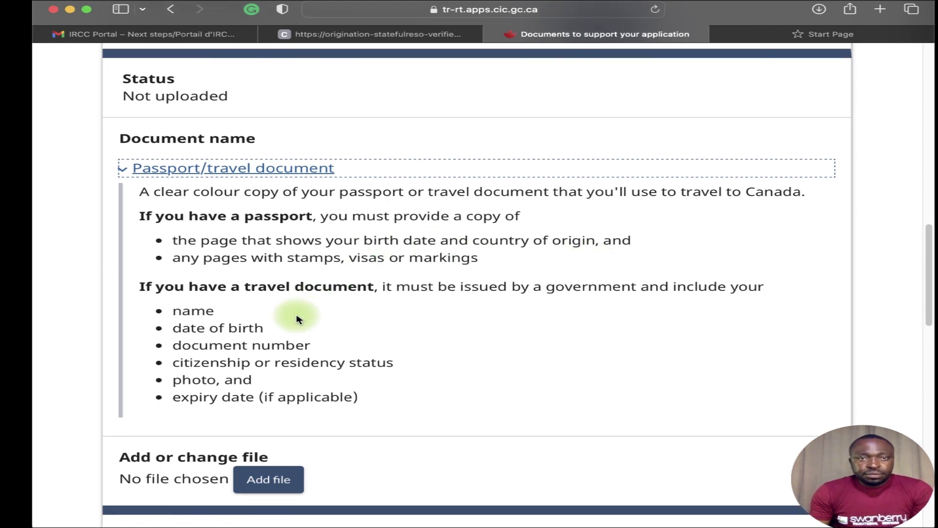
pyautogui.click(126, 170)
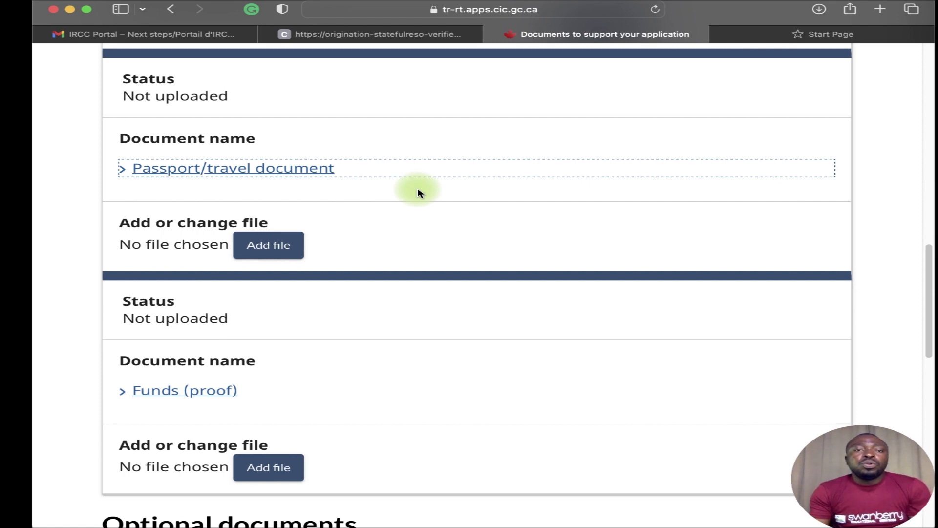
pyautogui.click(263, 249)
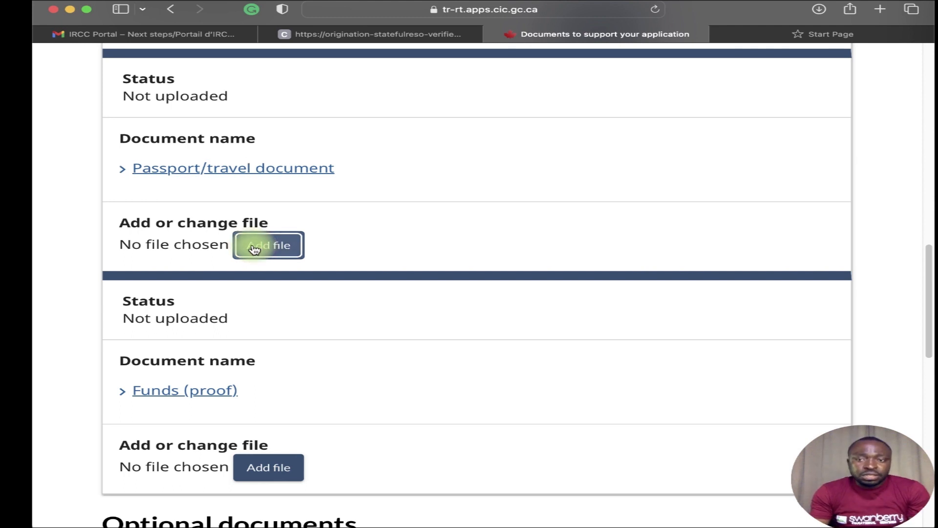
pyautogui.click(254, 249)
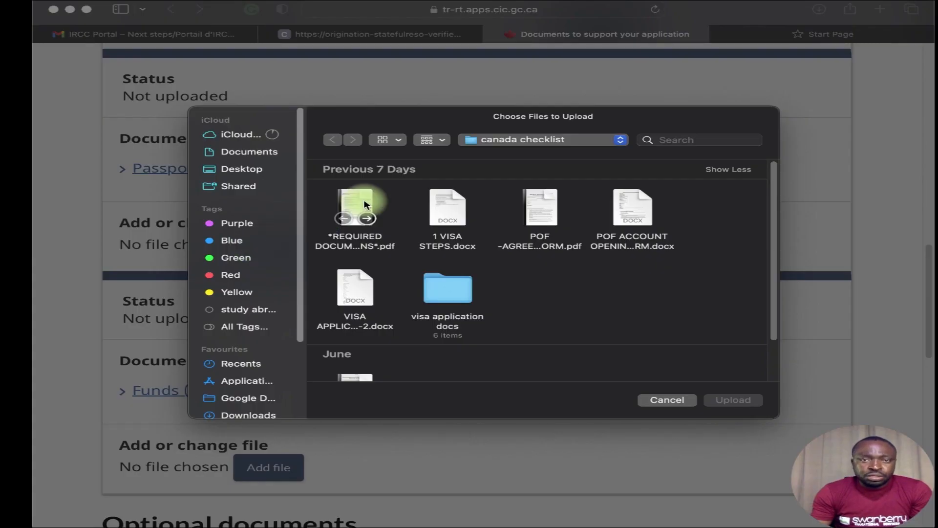
pyautogui.click(437, 205)
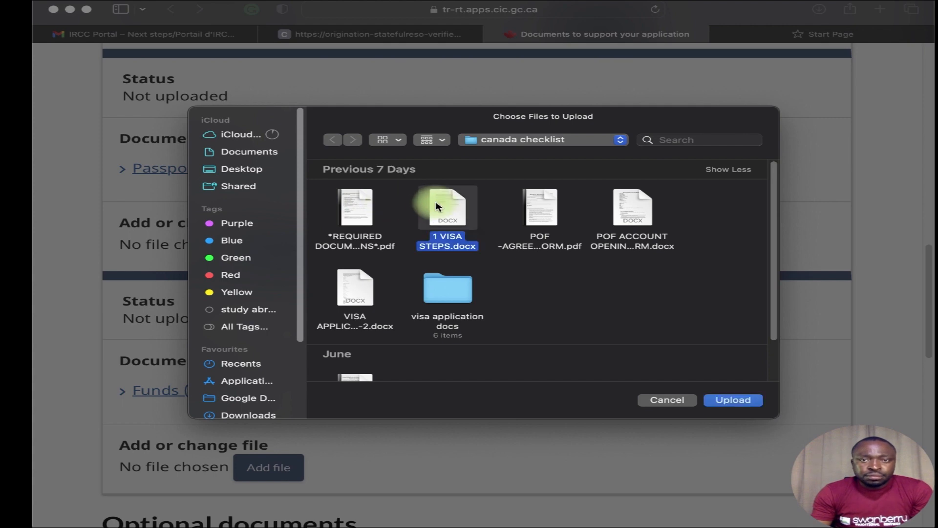
pyautogui.click(752, 398)
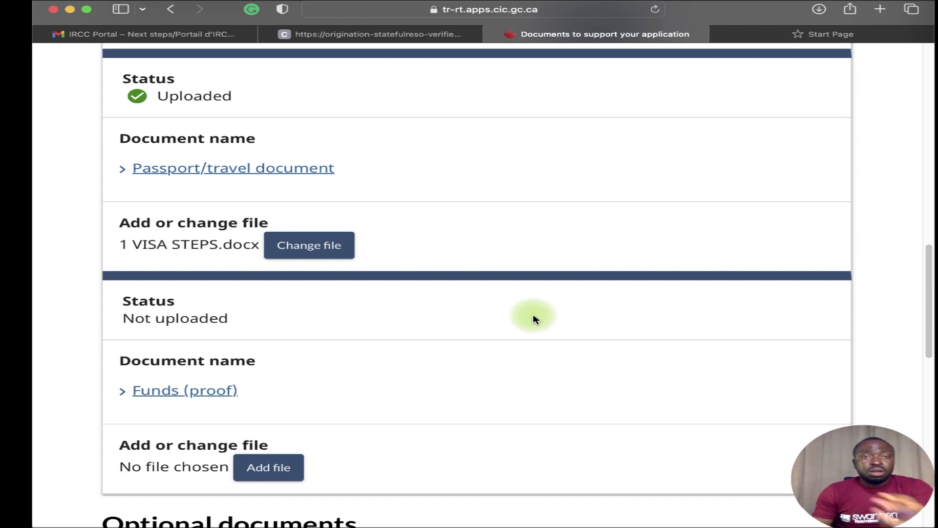
pyautogui.scroll(-3, 513, 312)
pyautogui.click(454, 299)
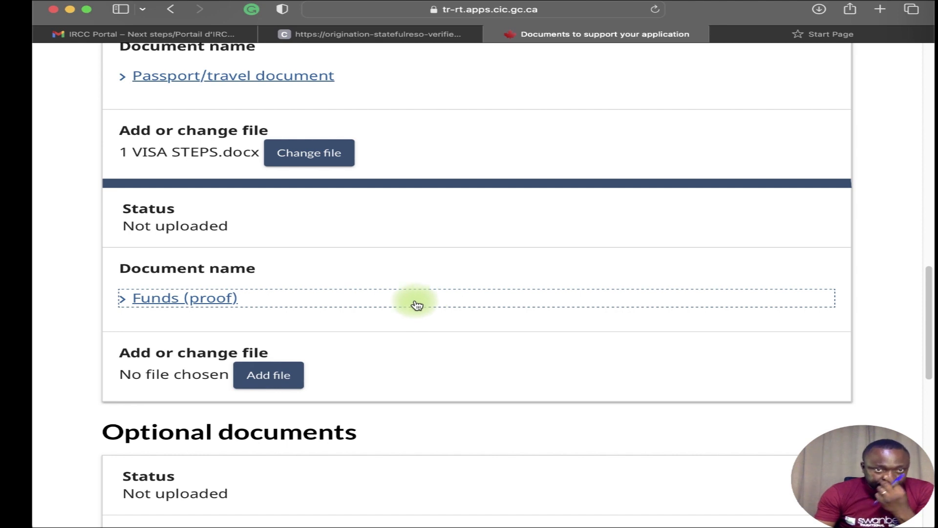
pyautogui.scroll(-1, 388, 310)
pyautogui.click(356, 318)
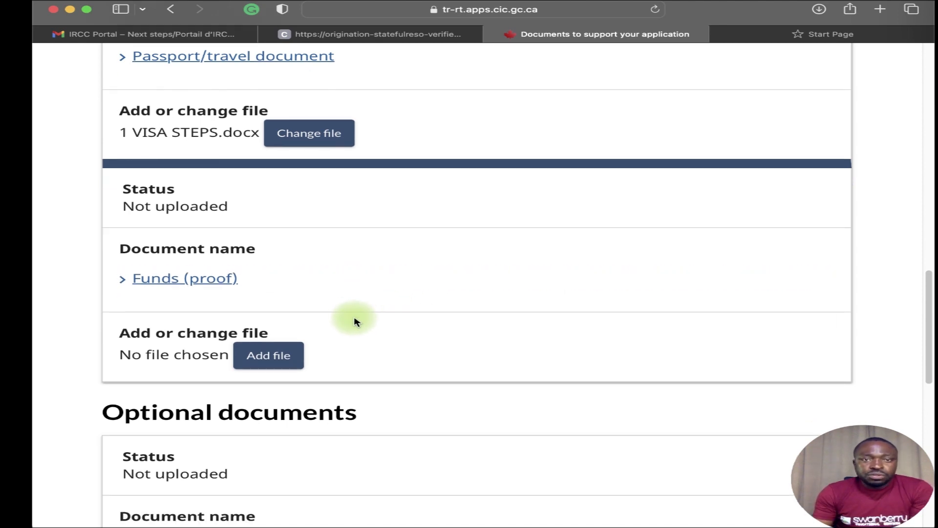
pyautogui.scroll(-1, 412, 337)
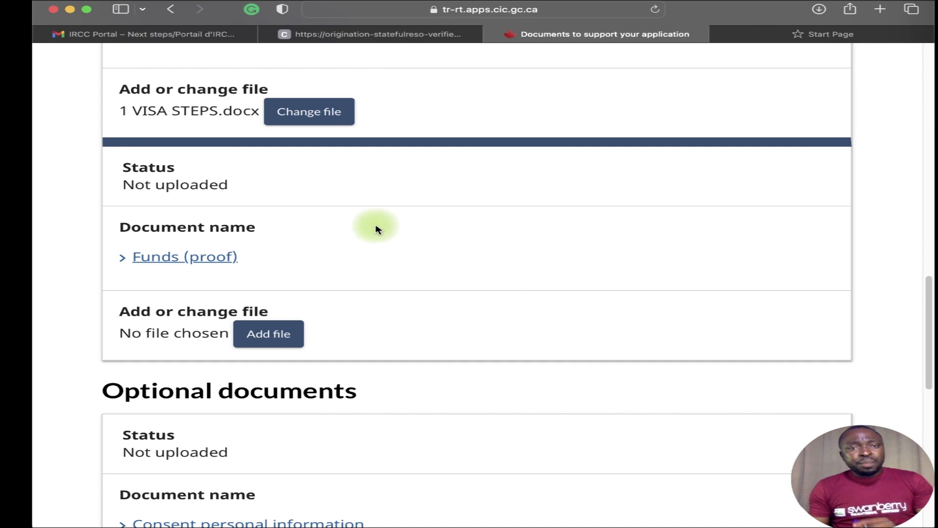
pyautogui.click(230, 255)
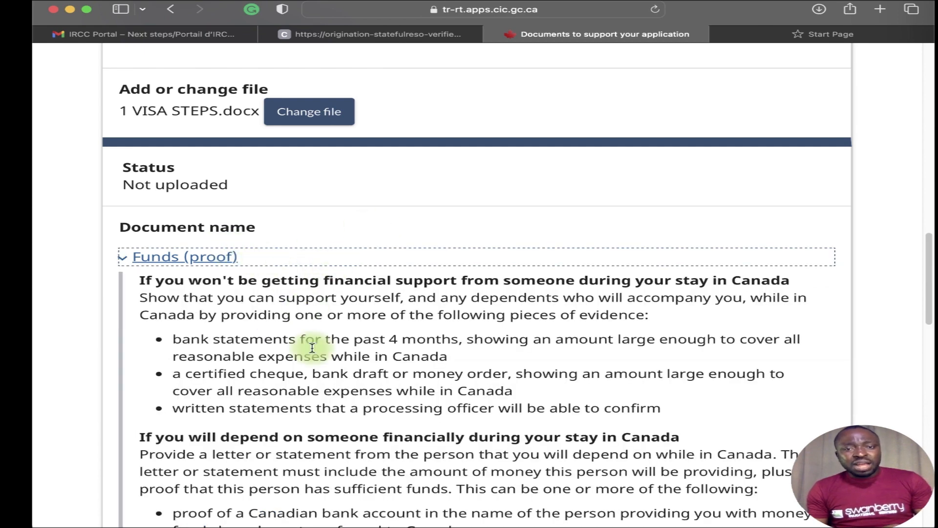
pyautogui.scroll(-5, 318, 374)
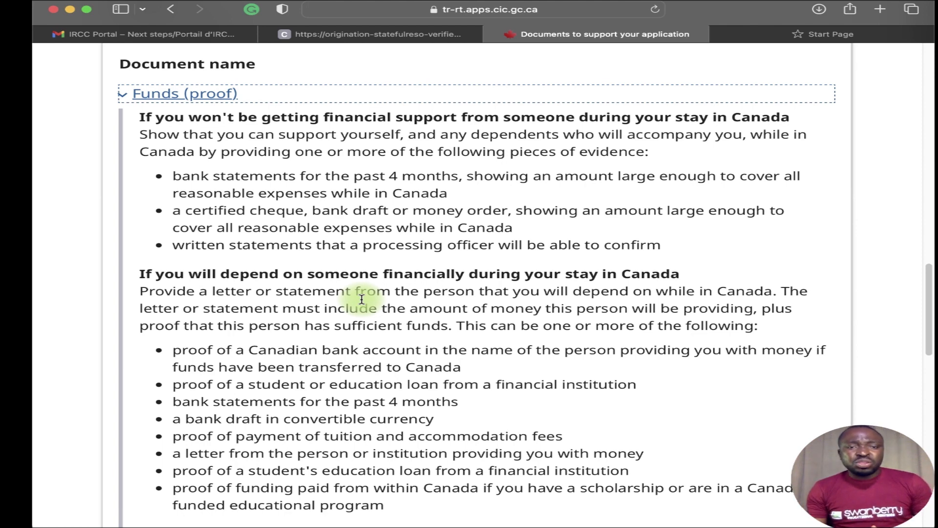
pyautogui.scroll(-1, 362, 305)
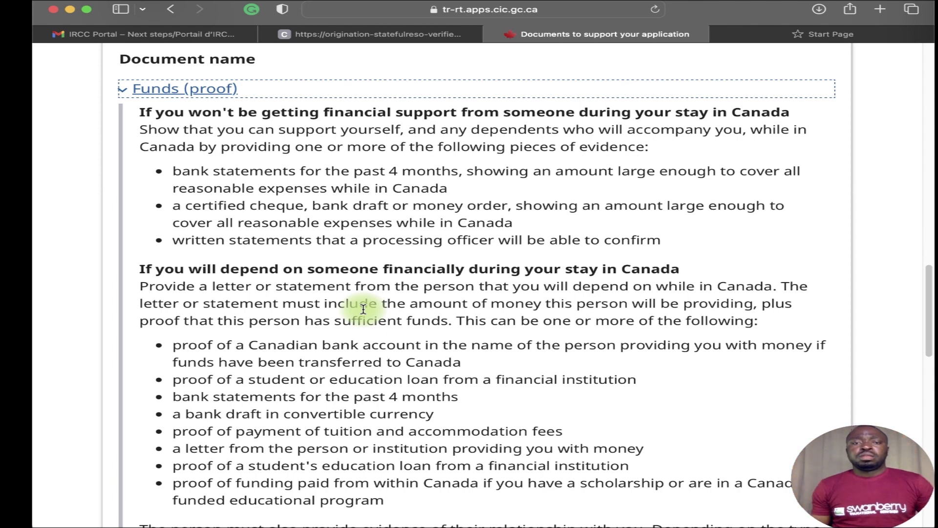
pyautogui.scroll(-3, 401, 390)
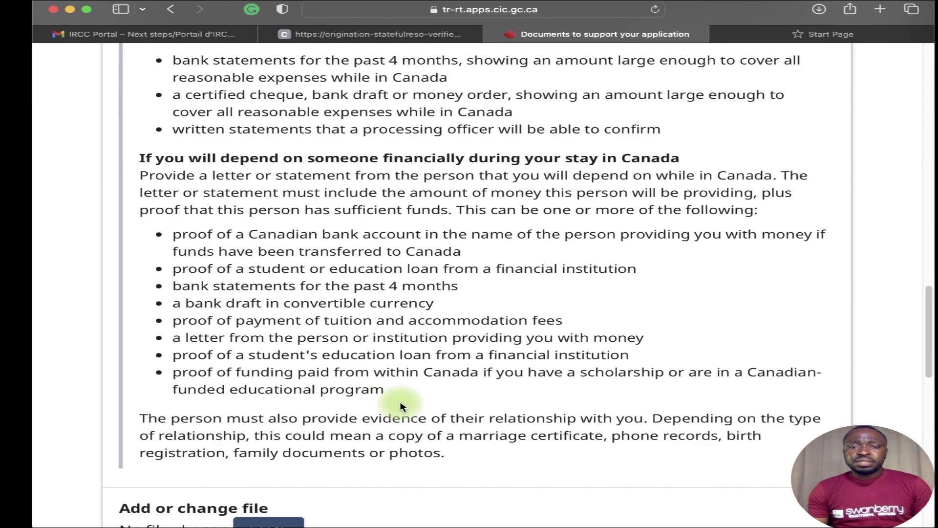
pyautogui.scroll(-1, 377, 395)
pyautogui.scroll(15, 412, 394)
pyautogui.scroll(-3, 289, 403)
pyautogui.click(210, 393)
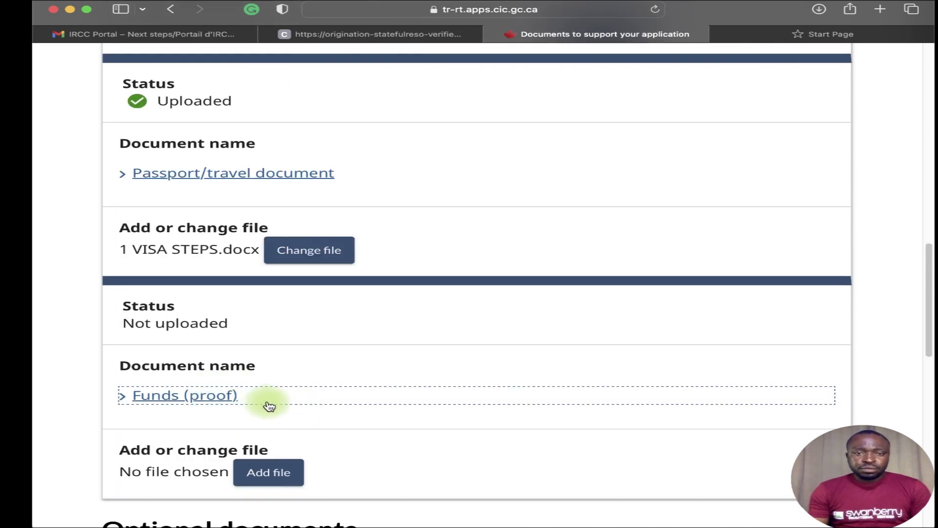
# Attach POF ACCOUNT OPENING FORM.docx under Funds (proof) and check the remaining documents.
pyautogui.scroll(-3, 264, 386)
pyautogui.click(283, 352)
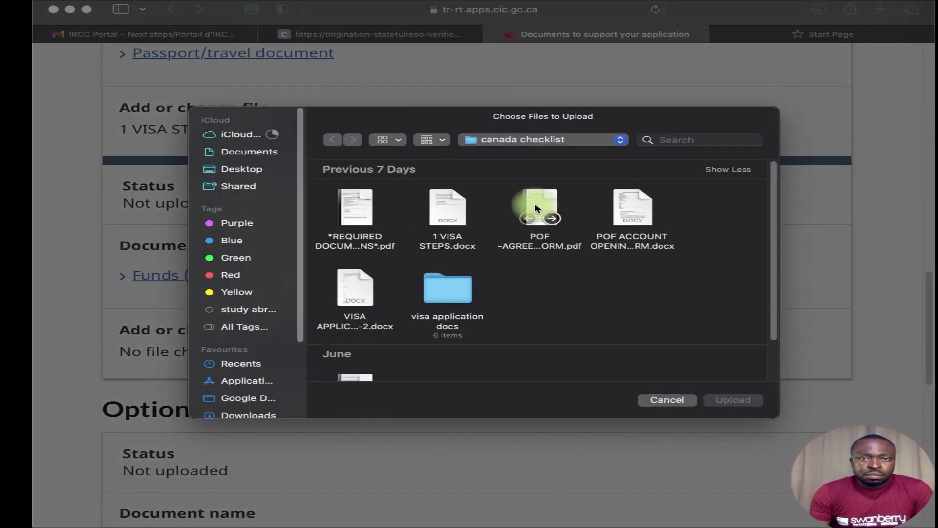
pyautogui.click(631, 208)
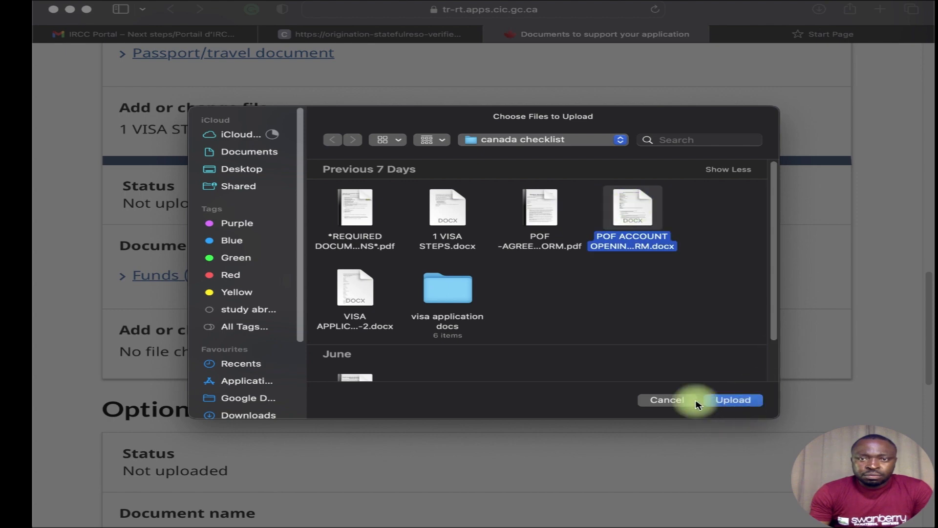
pyautogui.click(732, 400)
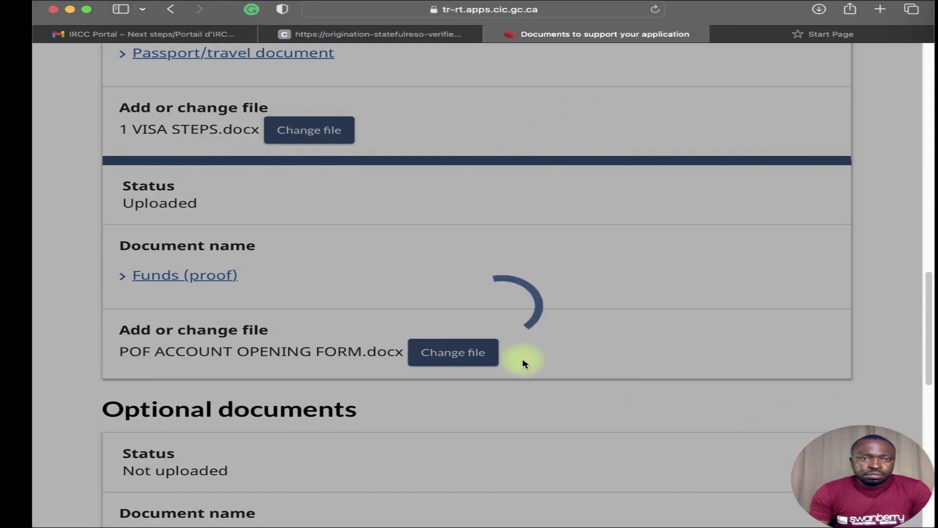
pyautogui.scroll(-7, 548, 417)
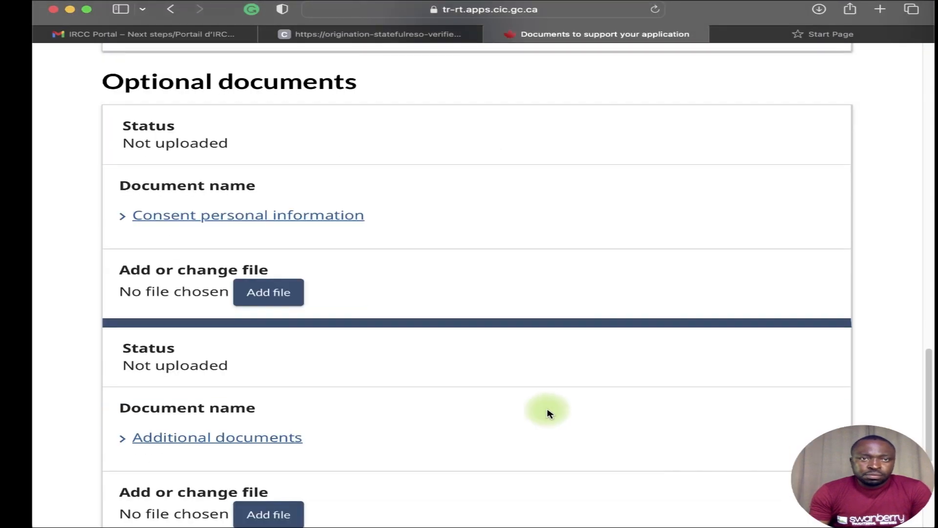
pyautogui.scroll(-3, 529, 310)
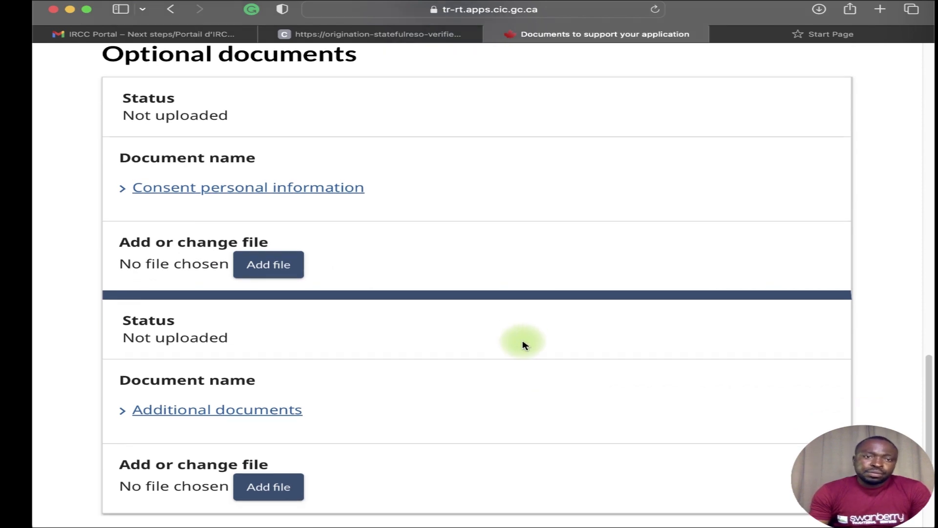
pyautogui.scroll(-2, 541, 373)
pyautogui.scroll(5, 528, 376)
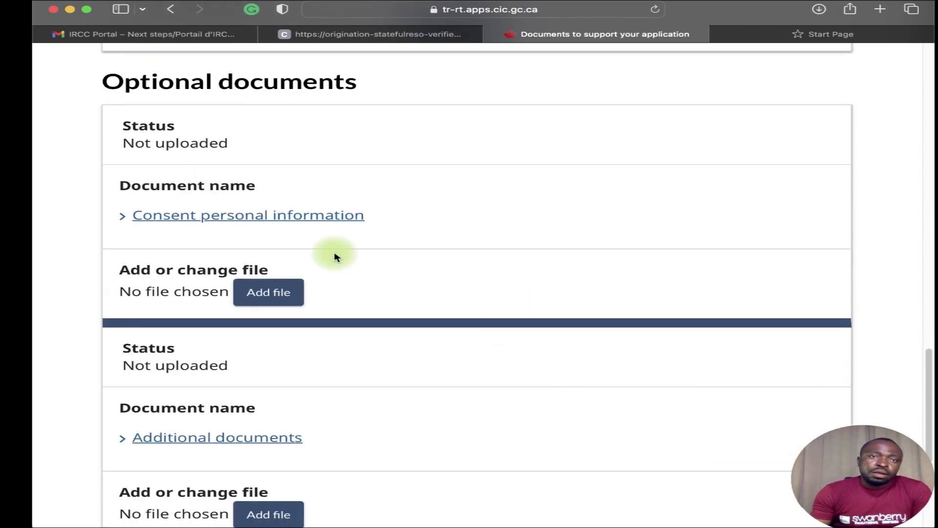
# Expand and read the Consent personal information explanation.
pyautogui.click(217, 224)
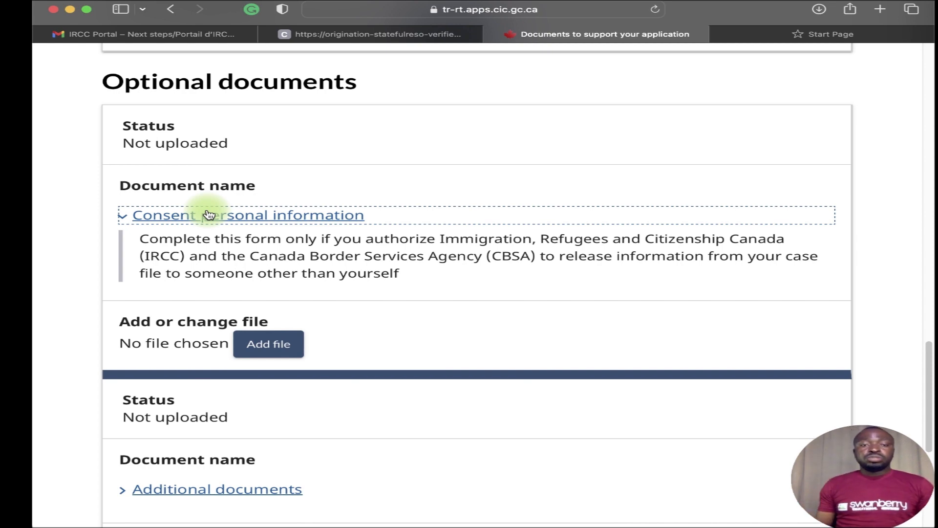
pyautogui.scroll(-3, 279, 293)
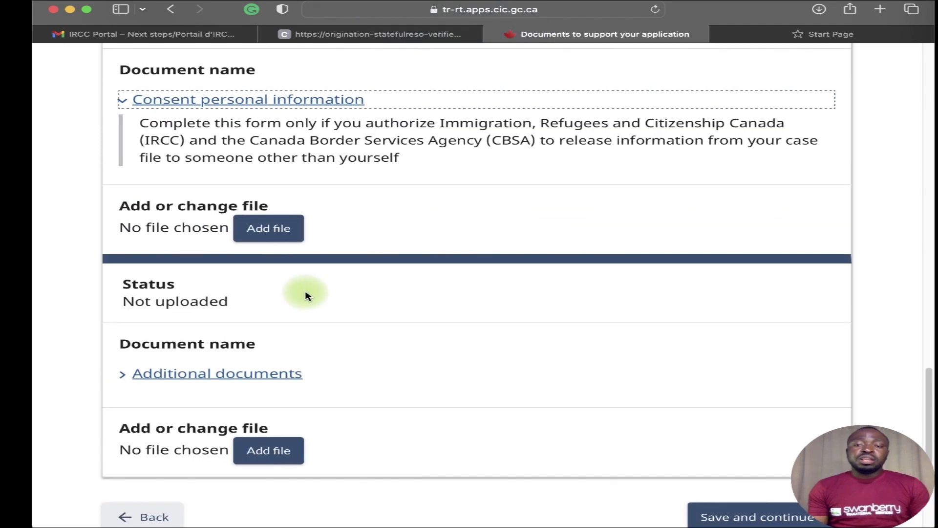
pyautogui.scroll(-3, 308, 315)
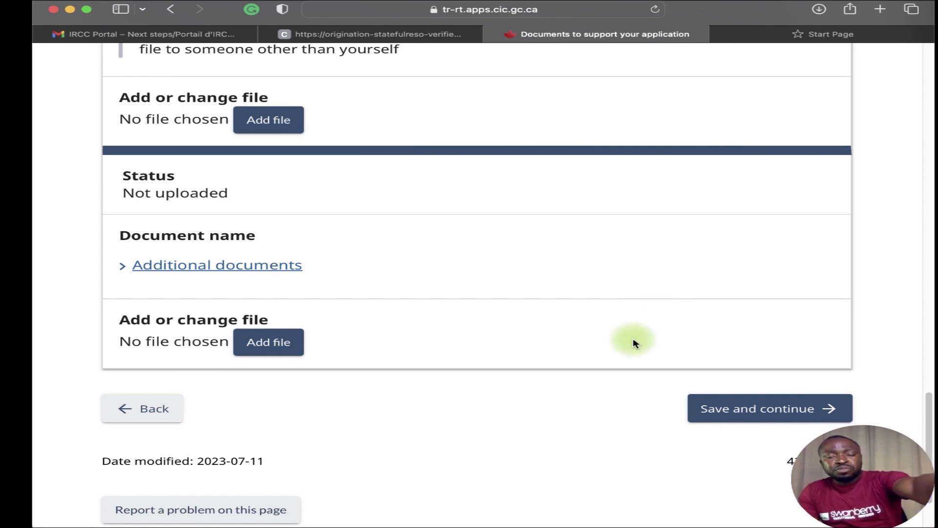
pyautogui.scroll(10, 635, 344)
pyautogui.scroll(8, 635, 360)
pyautogui.scroll(-20, 645, 367)
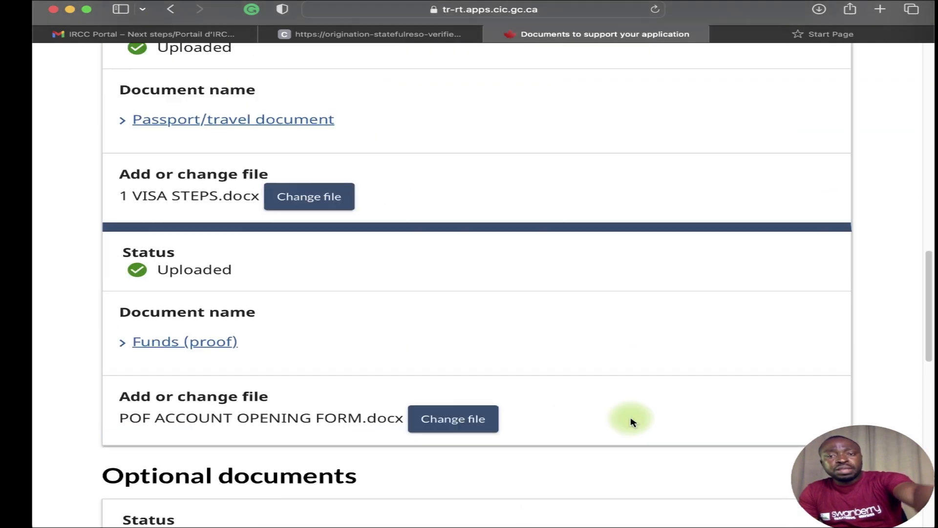
# Try saving the Documents page with Additional documents still not uploaded.
pyautogui.click(737, 291)
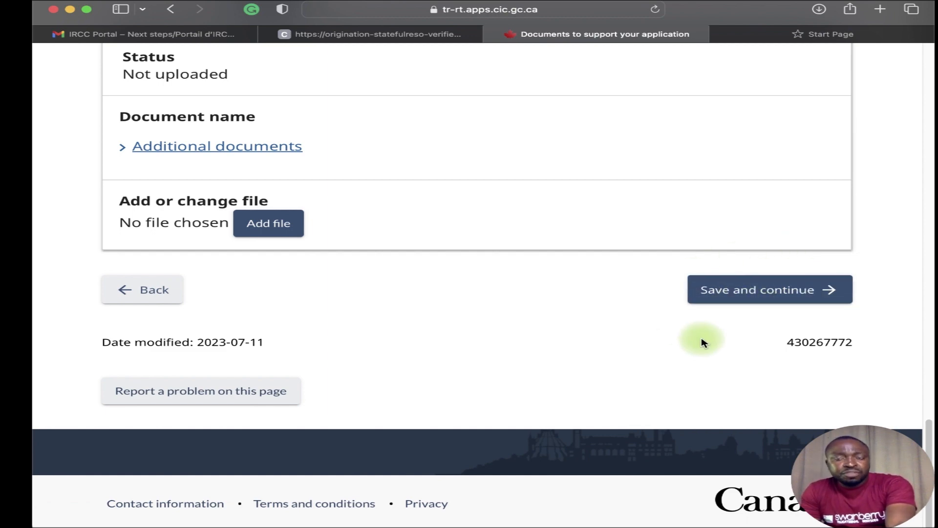
pyautogui.scroll(3, 611, 288)
pyautogui.scroll(-3, 636, 295)
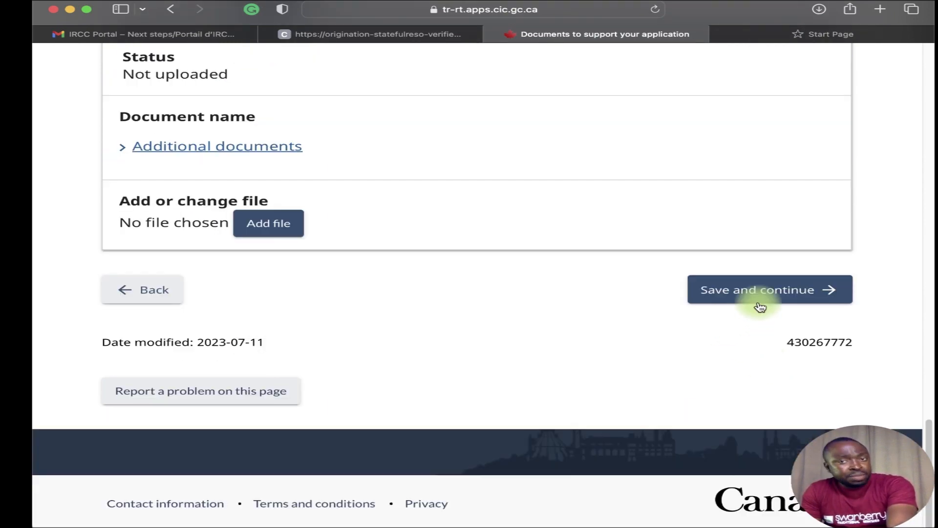
pyautogui.click(742, 290)
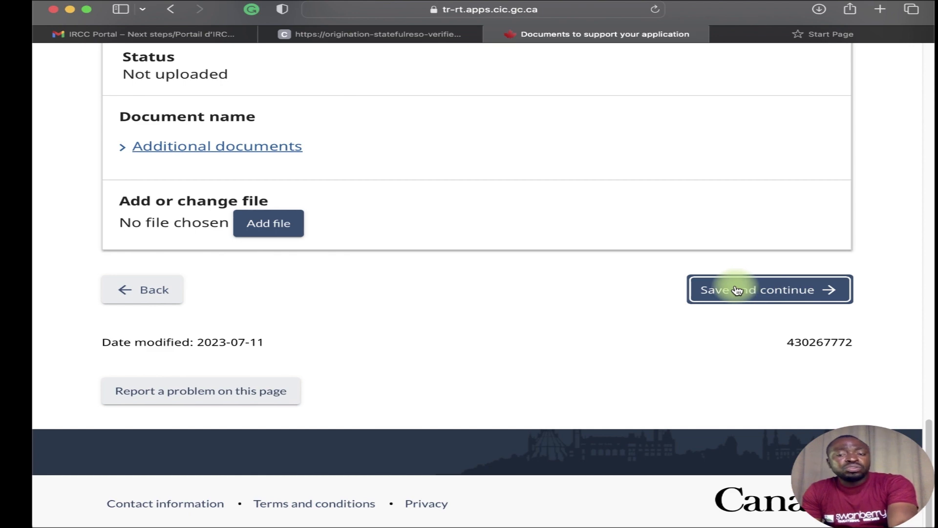
pyautogui.scroll(2, 554, 287)
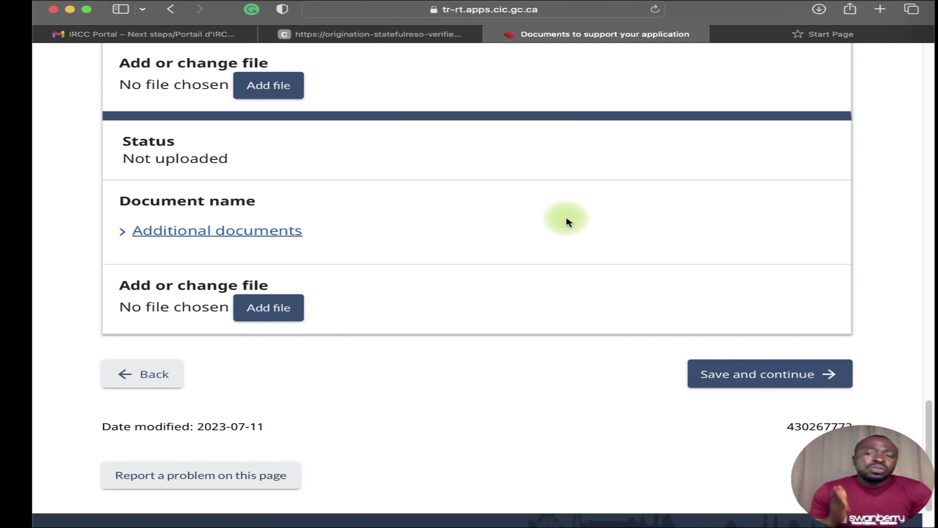
pyautogui.scroll(-2, 567, 222)
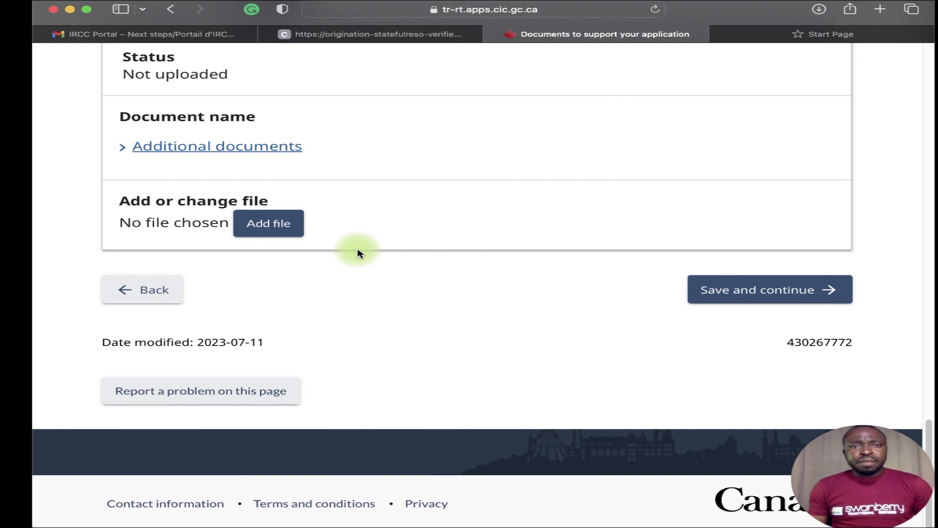
pyautogui.scroll(5, 446, 342)
pyautogui.scroll(-2, 446, 356)
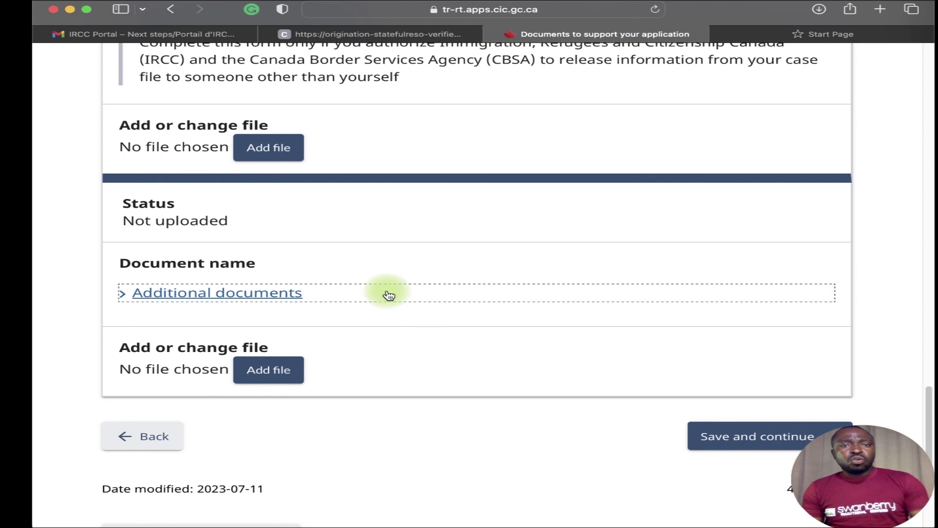
# Upload VISA APPLICANTION TEMPLATE -2.docx as the Additional documents file.
pyautogui.click(280, 371)
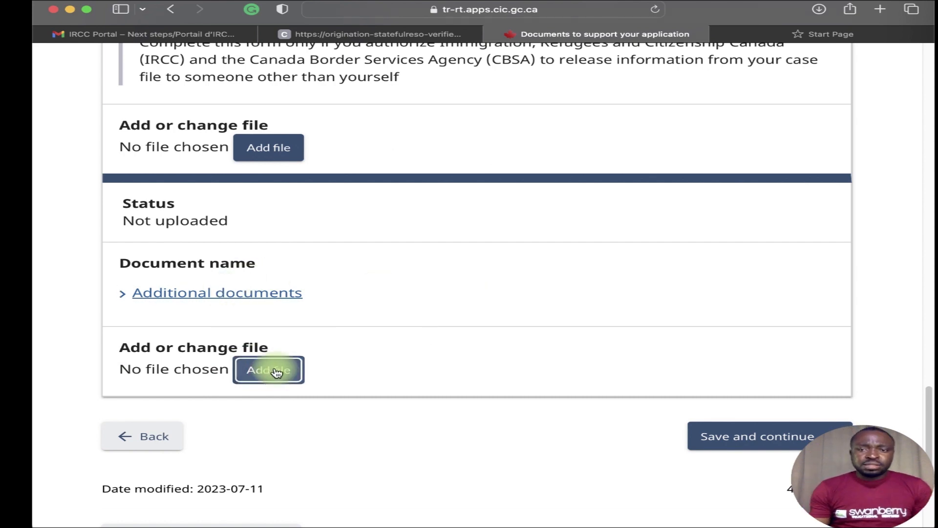
pyautogui.click(279, 362)
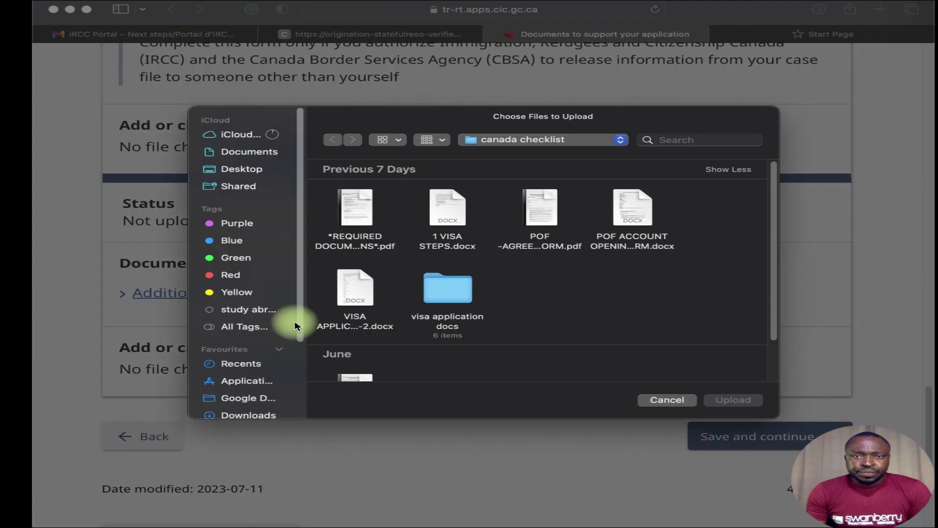
pyautogui.click(354, 291)
pyautogui.click(734, 400)
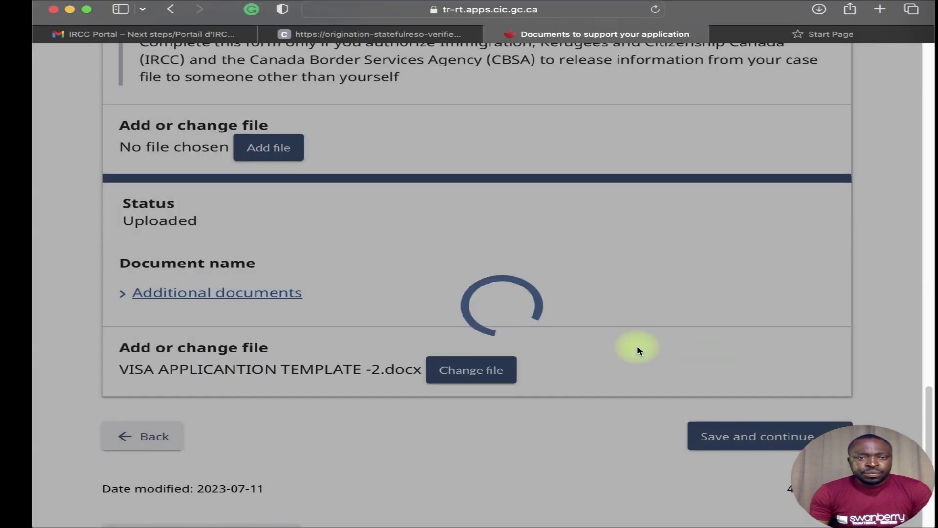
# Save the Documents page and continue to Consent and declaration.
pyautogui.scroll(-5, 583, 356)
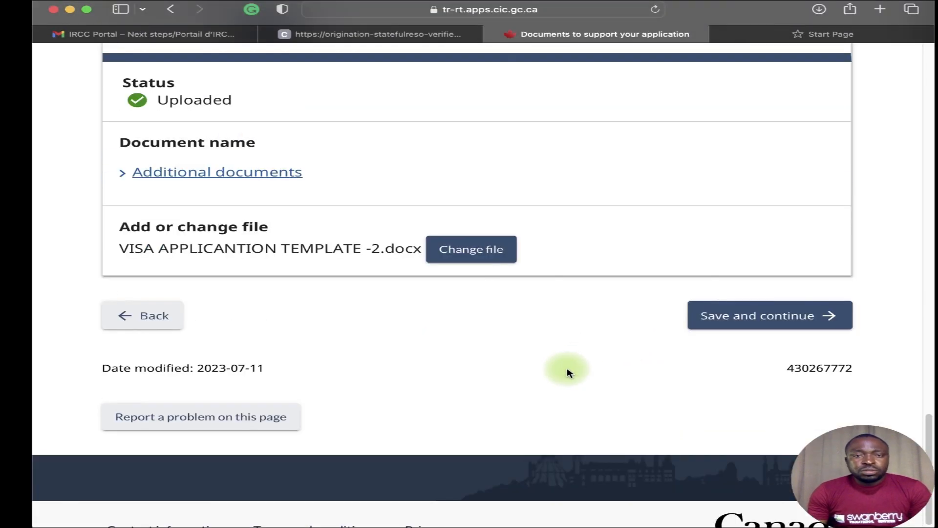
pyautogui.scroll(15, 523, 442)
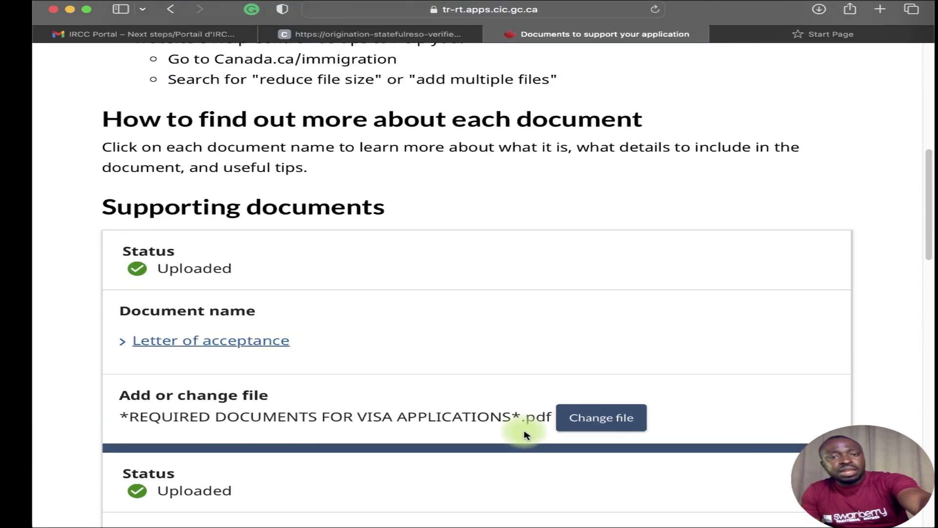
pyautogui.scroll(-5, 522, 435)
pyautogui.scroll(-6, 523, 437)
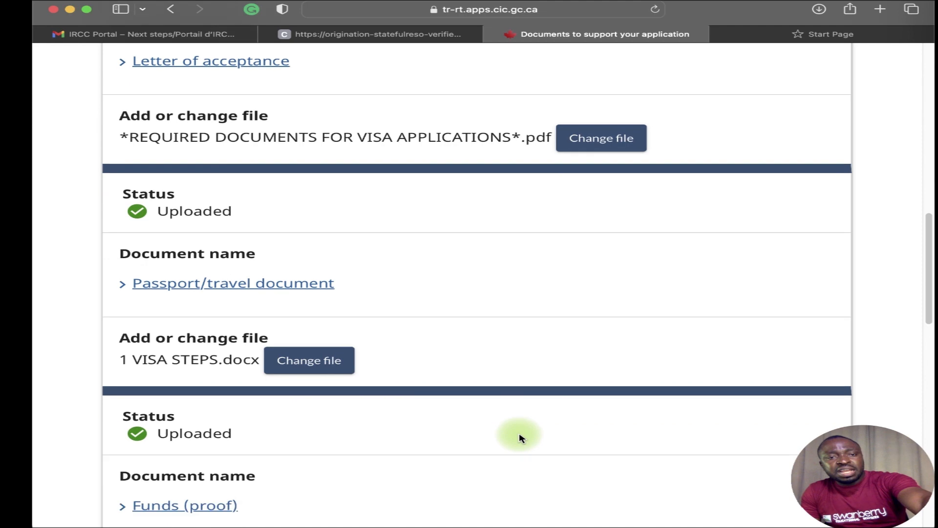
pyautogui.scroll(-5, 519, 436)
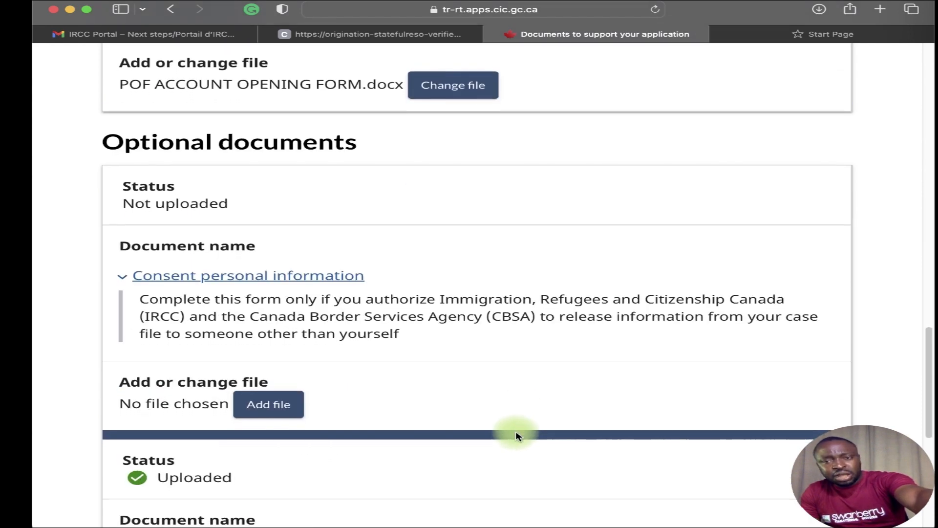
pyautogui.scroll(-4, 518, 437)
pyautogui.scroll(-1, 509, 412)
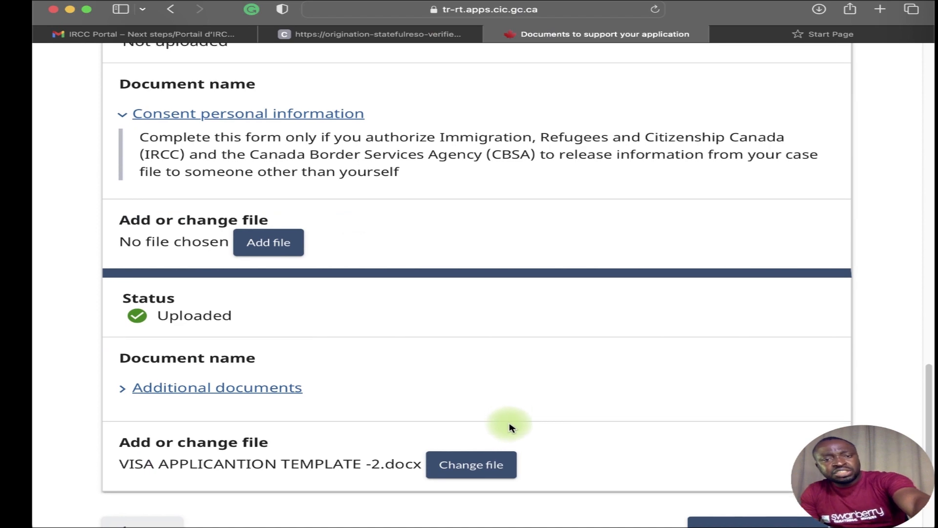
pyautogui.scroll(-1, 508, 440)
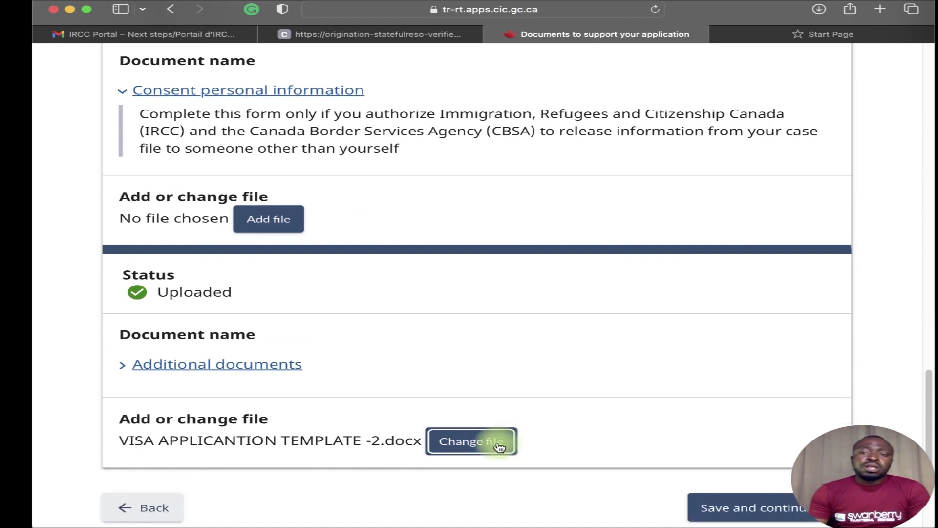
pyautogui.scroll(-3, 582, 431)
pyautogui.click(736, 385)
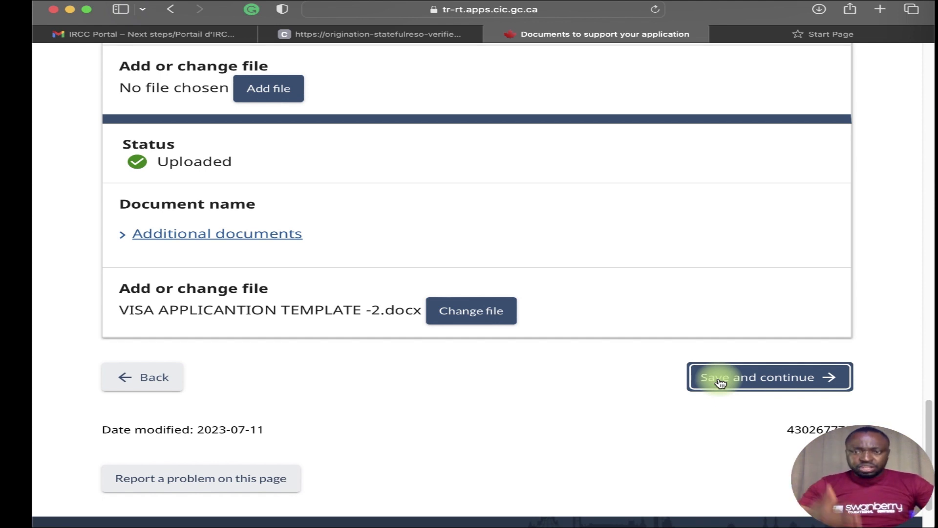
pyautogui.click(720, 382)
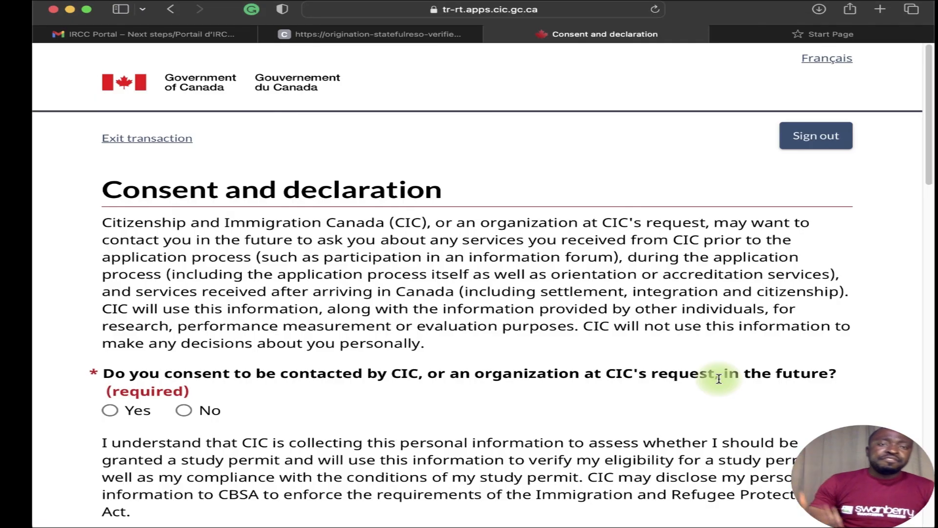
# Answer Yes to being contacted by CIC in the future.
pyautogui.scroll(-8, 400, 430)
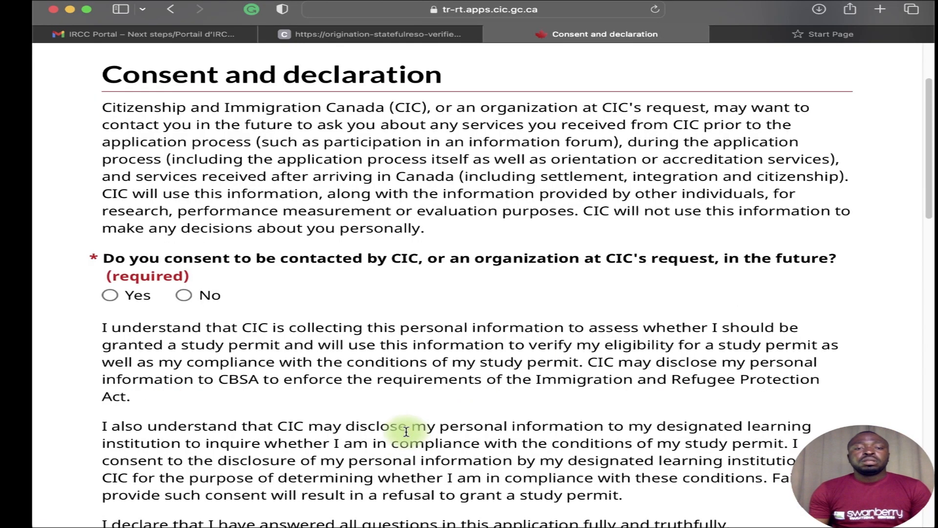
pyautogui.scroll(-17, 313, 391)
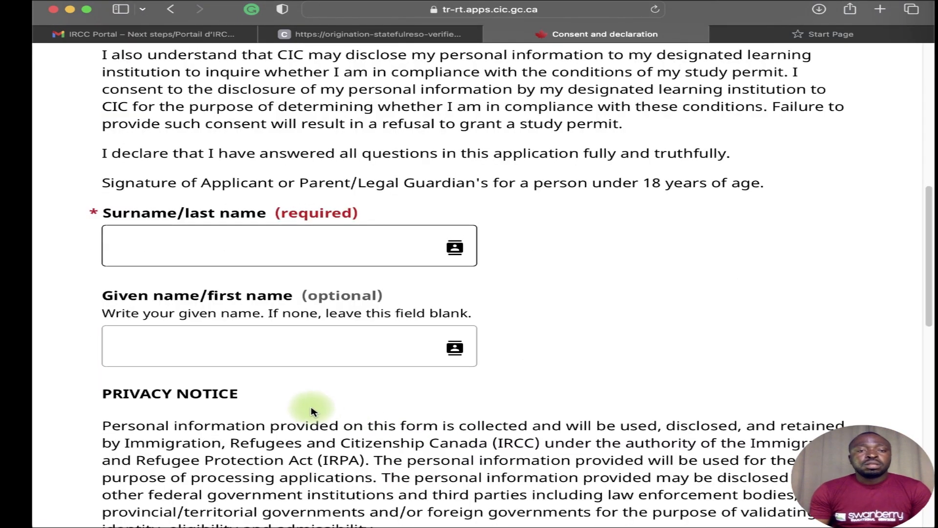
pyautogui.scroll(20, 313, 409)
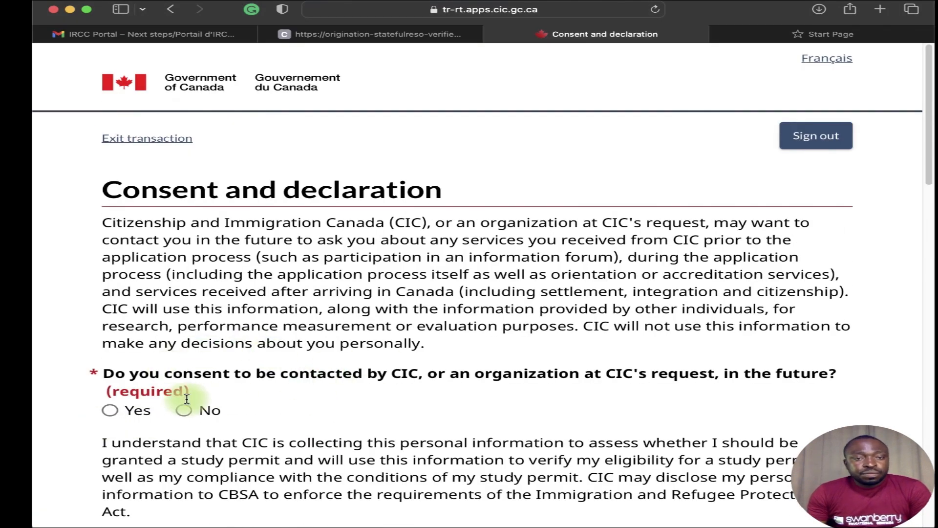
pyautogui.scroll(-1, 386, 376)
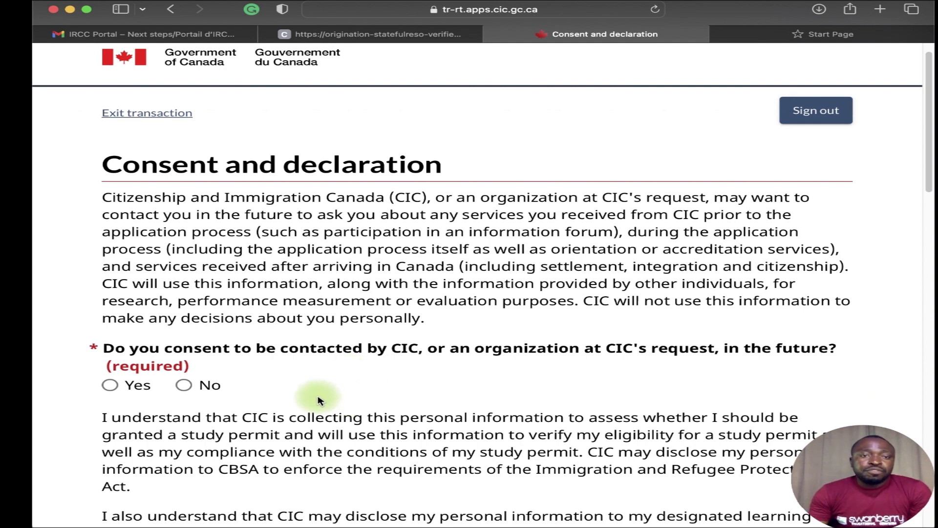
pyautogui.scroll(-1, 312, 390)
pyautogui.click(128, 366)
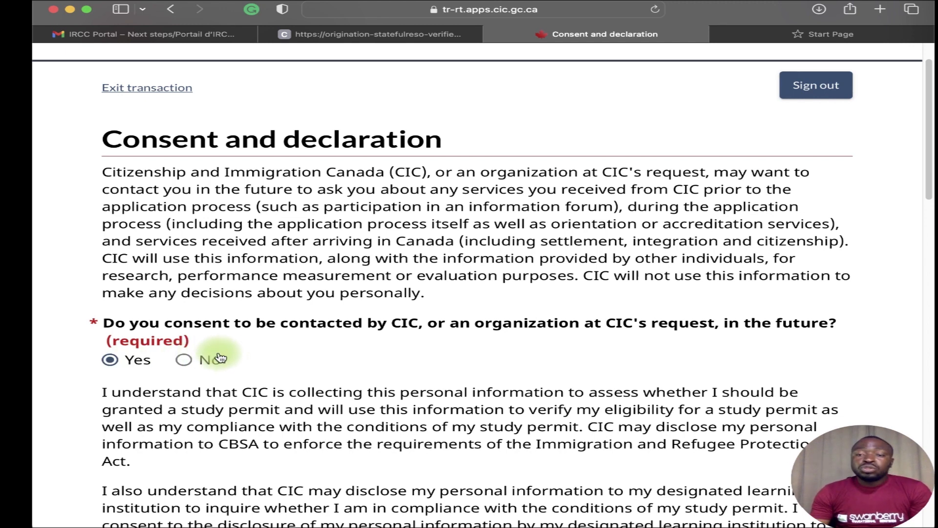
# Sign the declaration with the applicant's surname and given names, then save and continue.
pyautogui.scroll(-3, 214, 342)
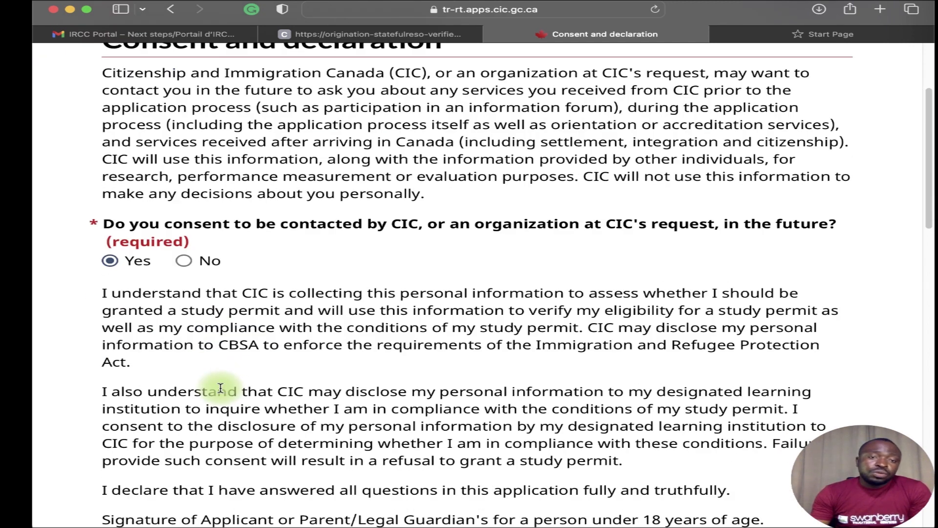
pyautogui.scroll(-5, 210, 419)
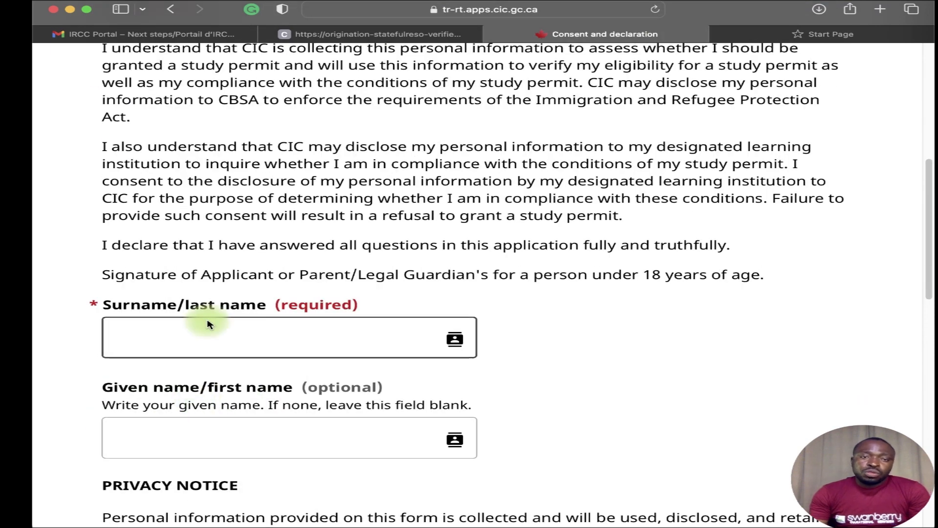
pyautogui.click(196, 334)
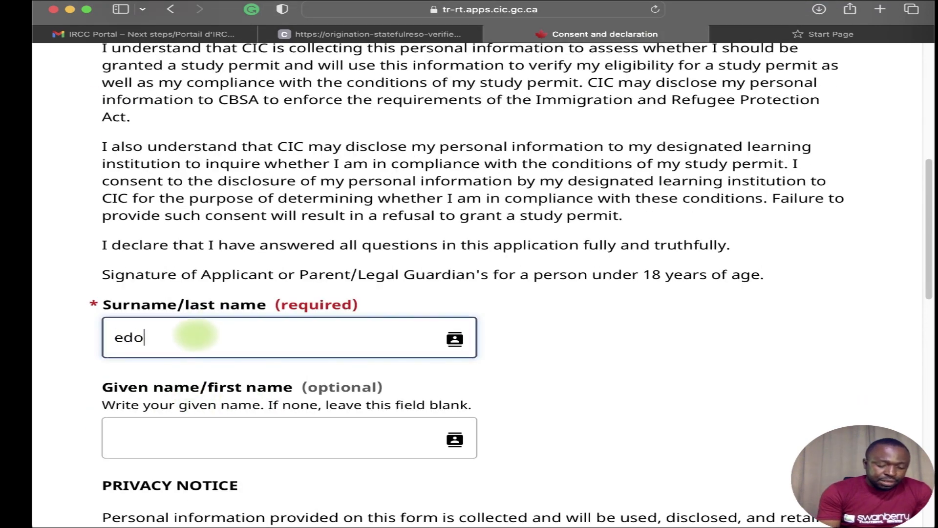
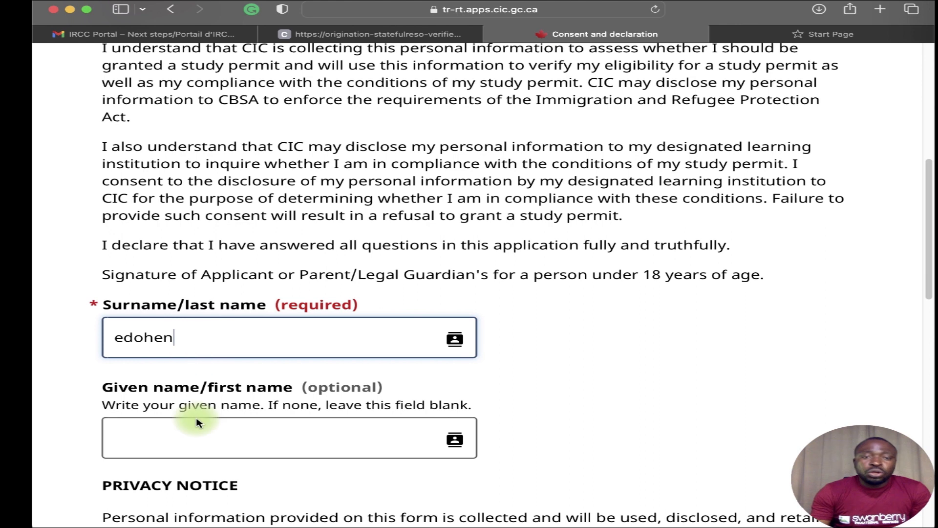
pyautogui.click(198, 437)
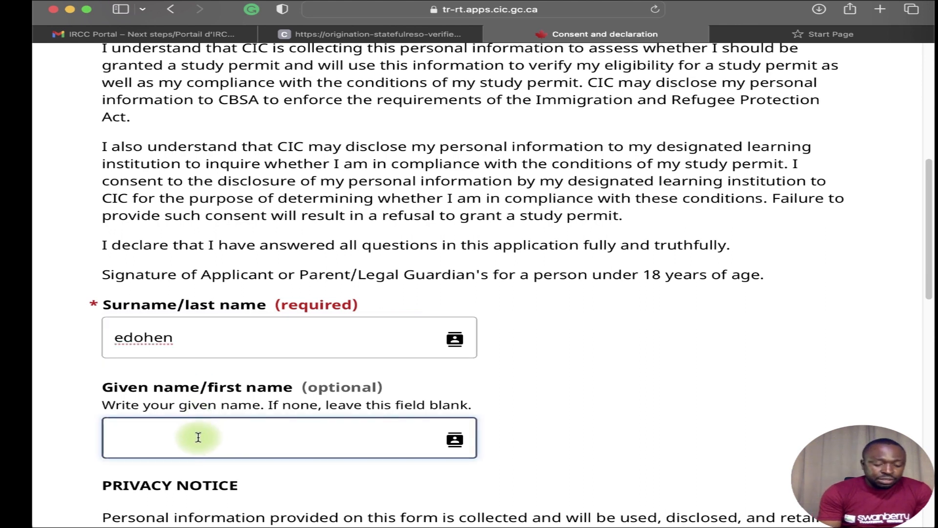
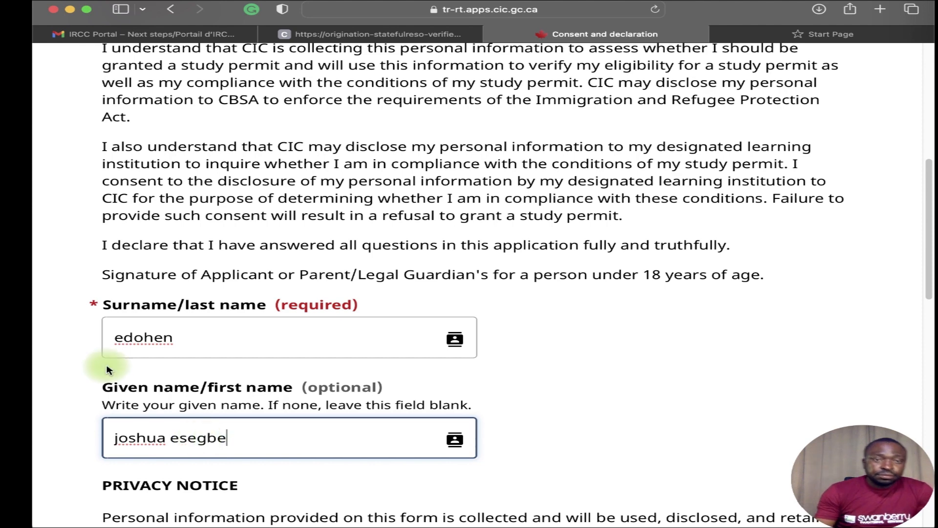
pyautogui.scroll(-9, 117, 379)
pyautogui.scroll(-5, 116, 379)
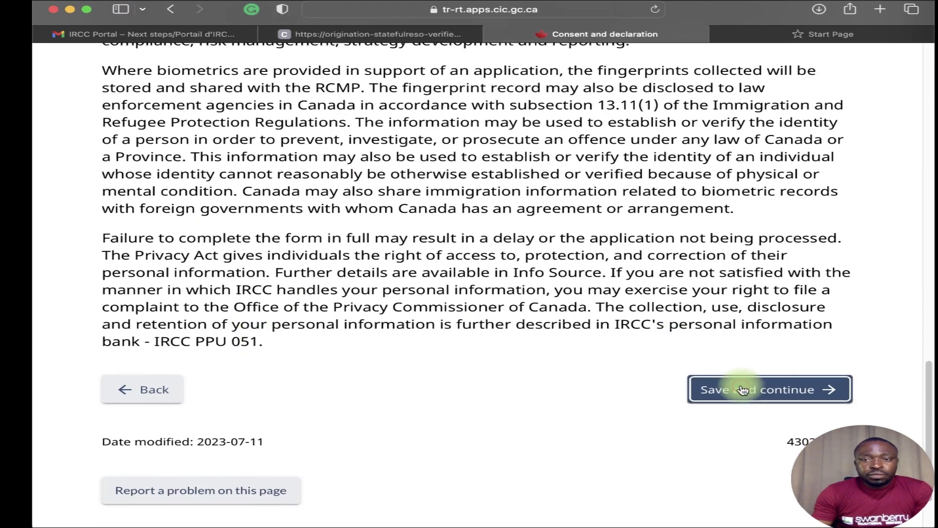
pyautogui.click(725, 386)
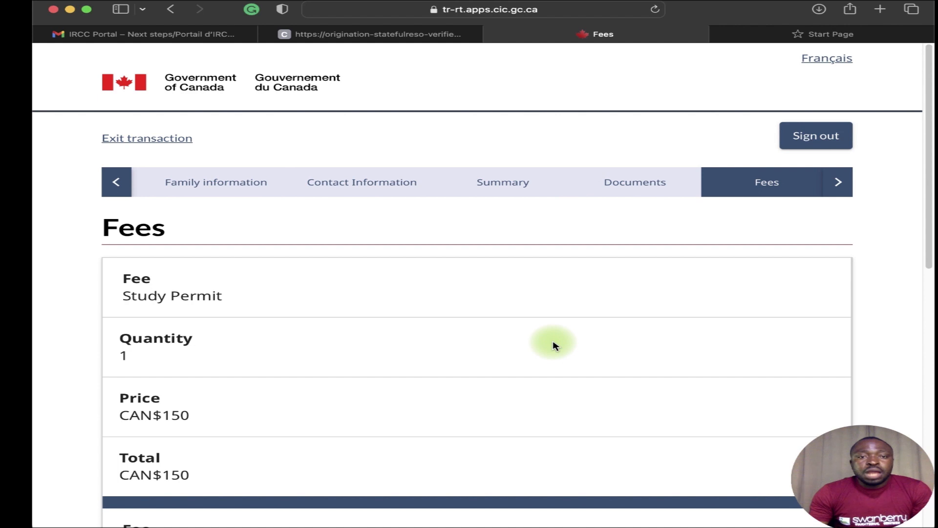
# Confirm the Study Permit plus CAN$85 biometrics fees total CAN$235 and save them.
pyautogui.scroll(-1, 489, 345)
pyautogui.scroll(1, 465, 365)
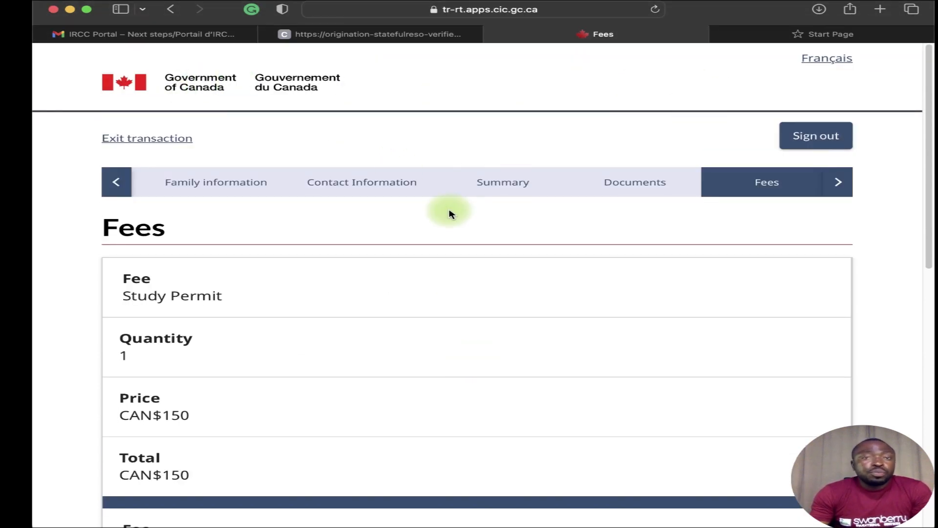
pyautogui.scroll(-6, 455, 252)
pyautogui.scroll(-3, 454, 253)
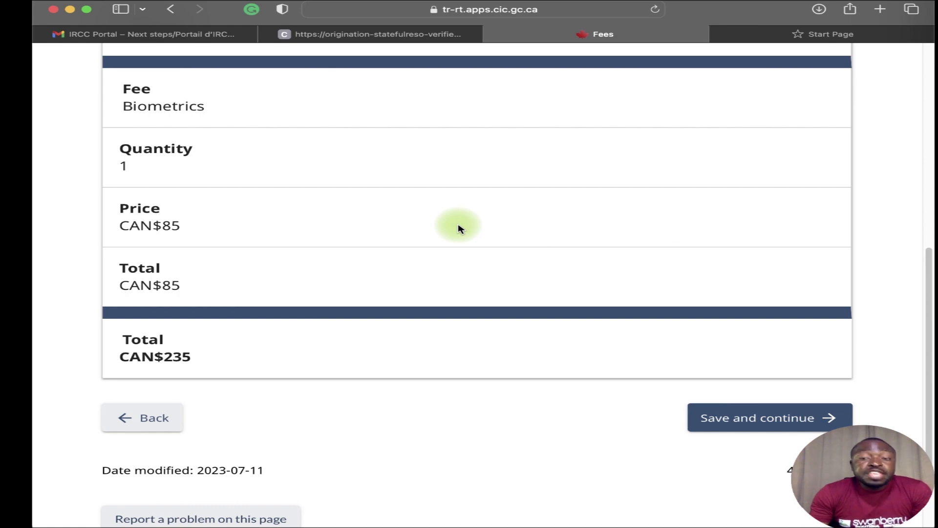
pyautogui.scroll(3, 451, 253)
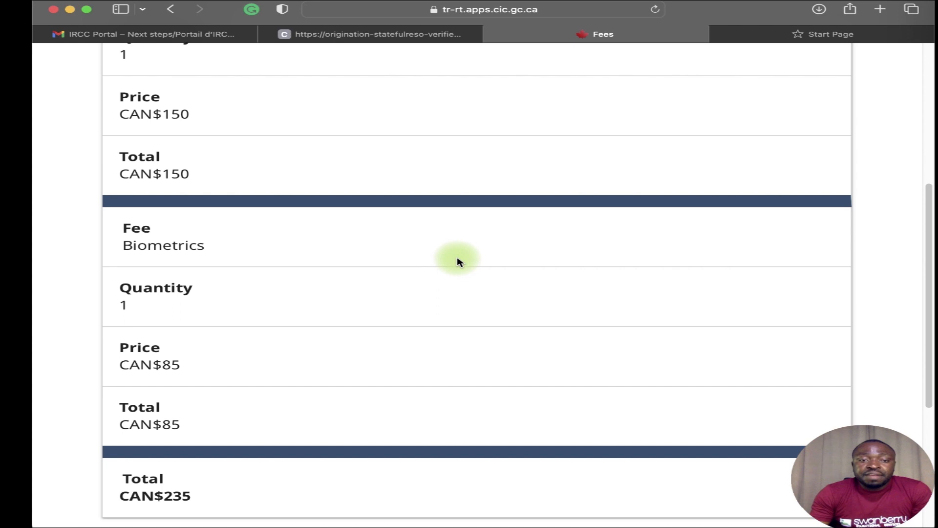
pyautogui.scroll(-5, 459, 259)
pyautogui.click(755, 327)
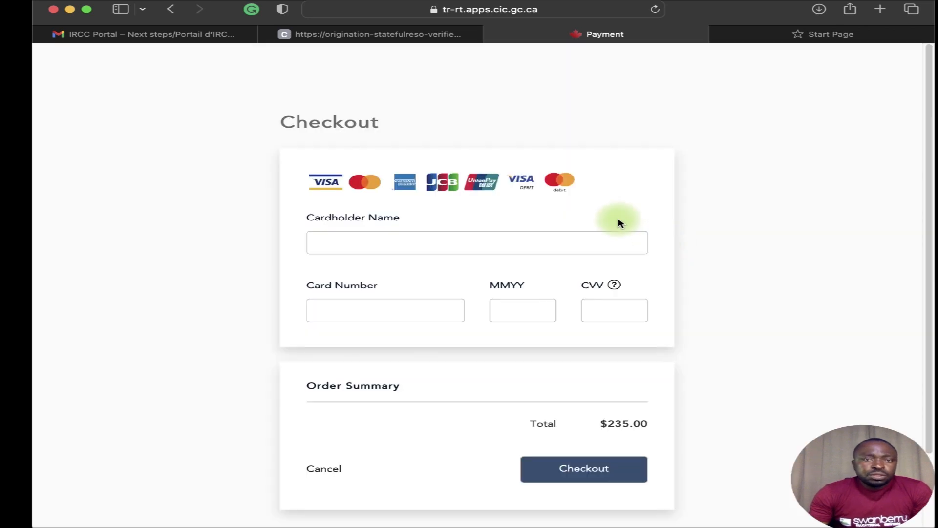
# Clear the Cardholder Name field and submit the $235.00 checkout with card fields empty.
pyautogui.click(422, 240)
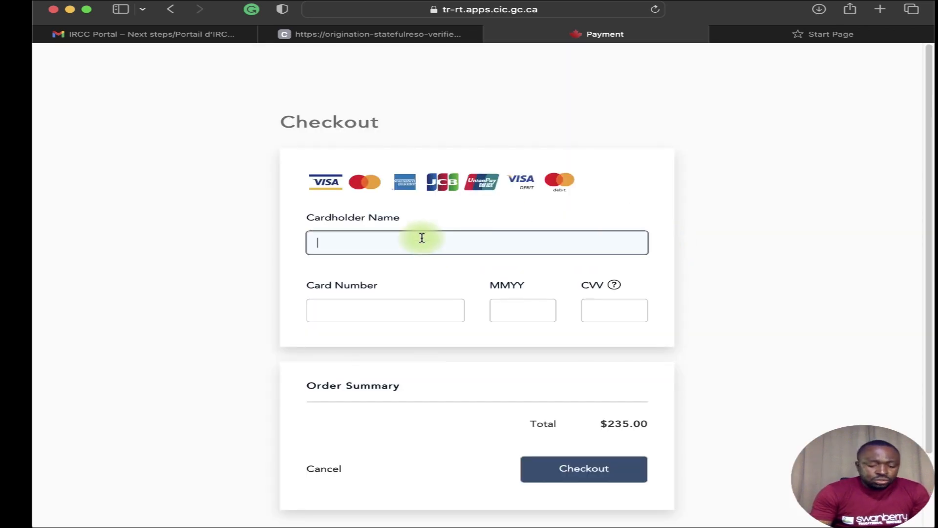
pyautogui.write('josja')
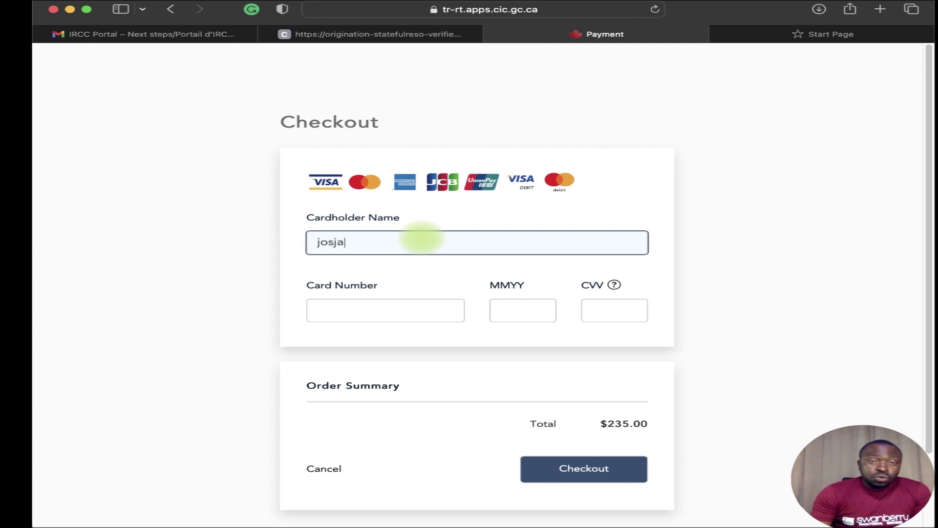
pyautogui.press('BackSpace')
pyautogui.press('BackSpace')
pyautogui.press('BackSpace')
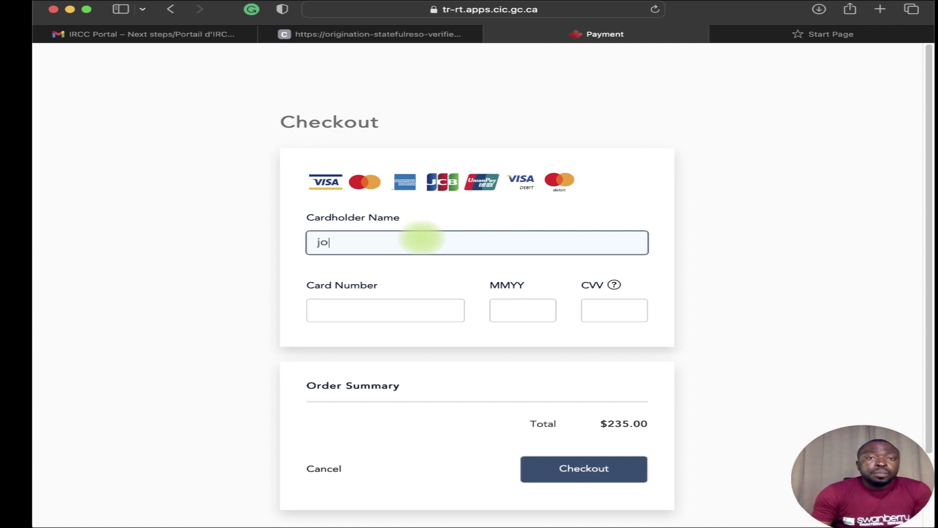
pyautogui.doubleClick(444, 246)
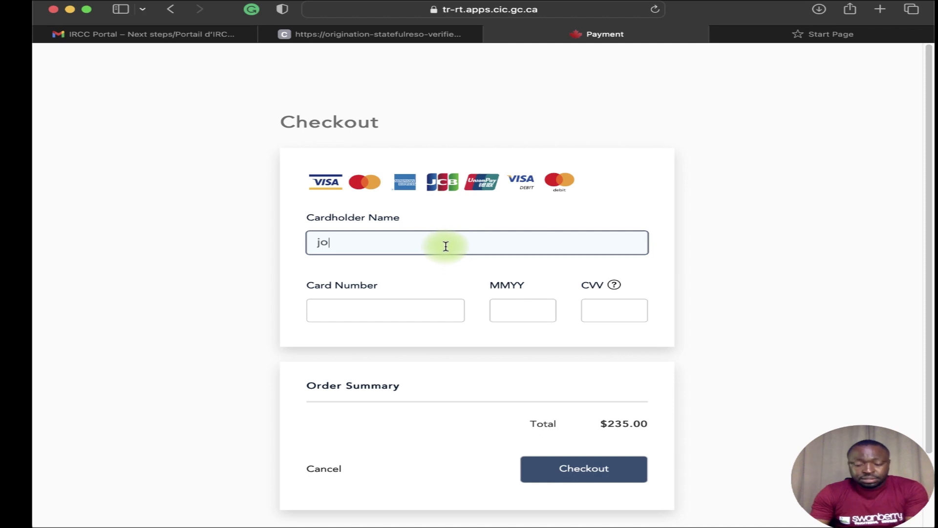
pyautogui.press('BackSpace')
pyautogui.scroll(-3, 537, 342)
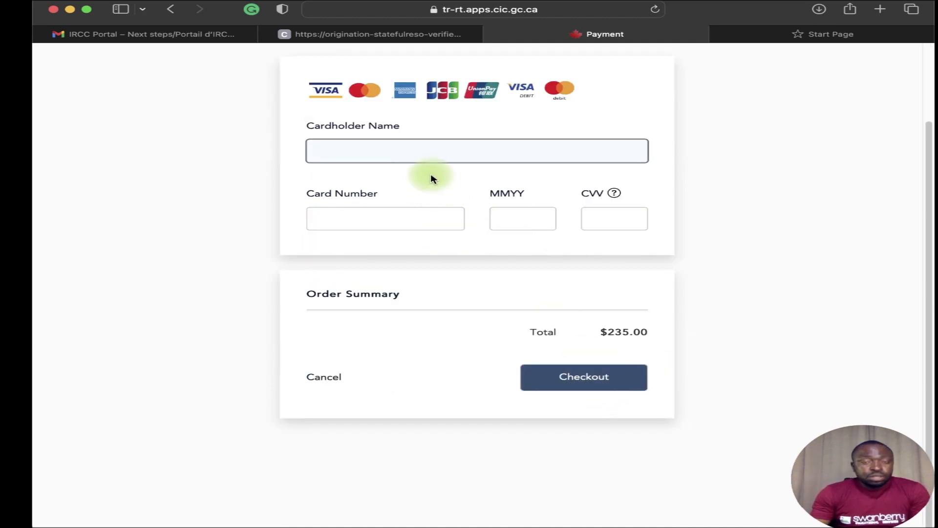
pyautogui.click(601, 374)
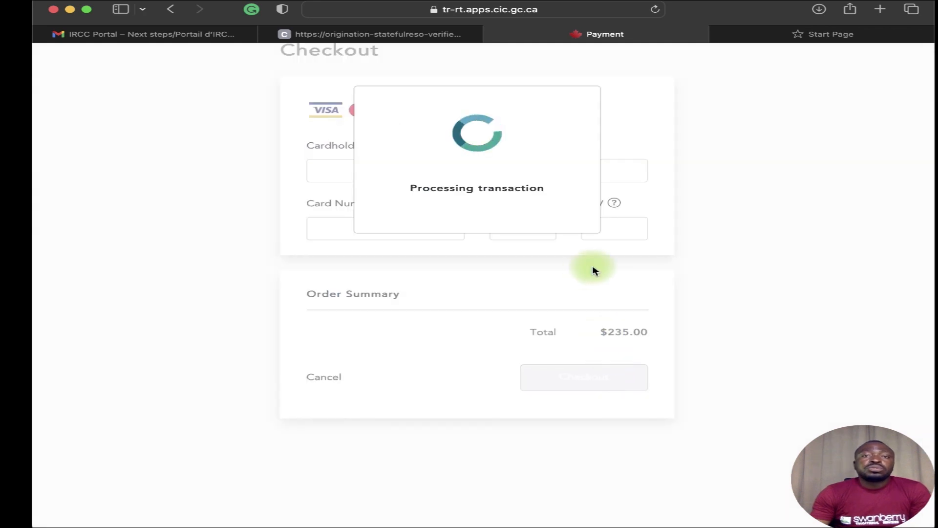